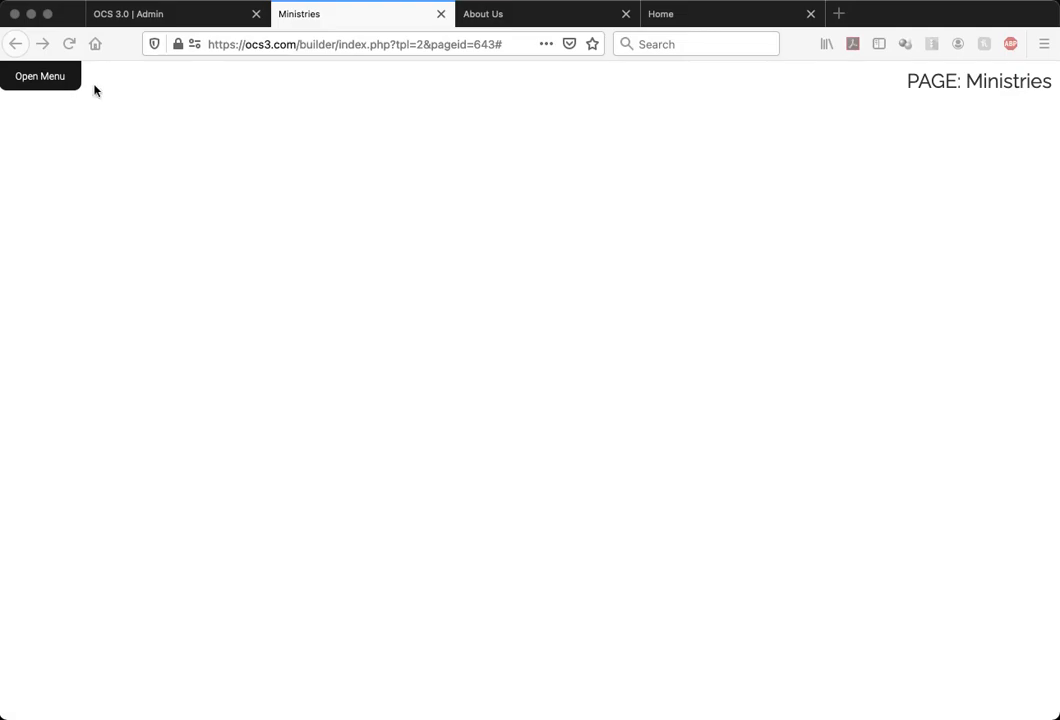
Add a Full Width Text section to the empty Ministries page
{"action": "left_click", "coordinate": [50, 76]}
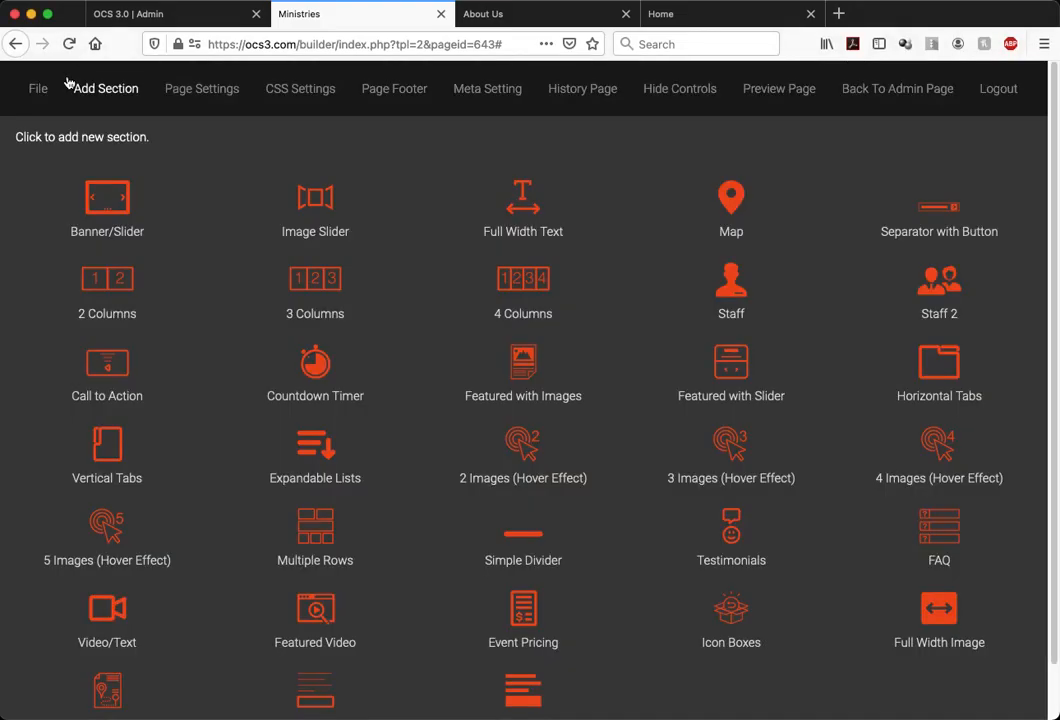
{"action": "scroll", "coordinate": [196, 227], "scroll_direction": "down", "scroll_amount": 1}
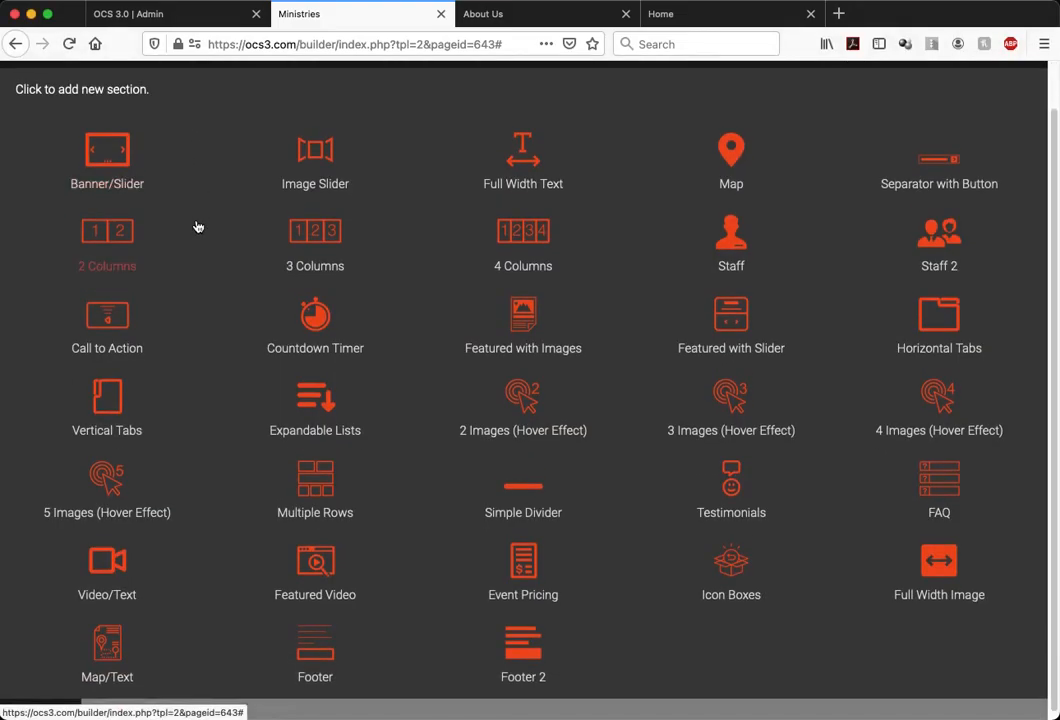
{"action": "left_click", "coordinate": [515, 178]}
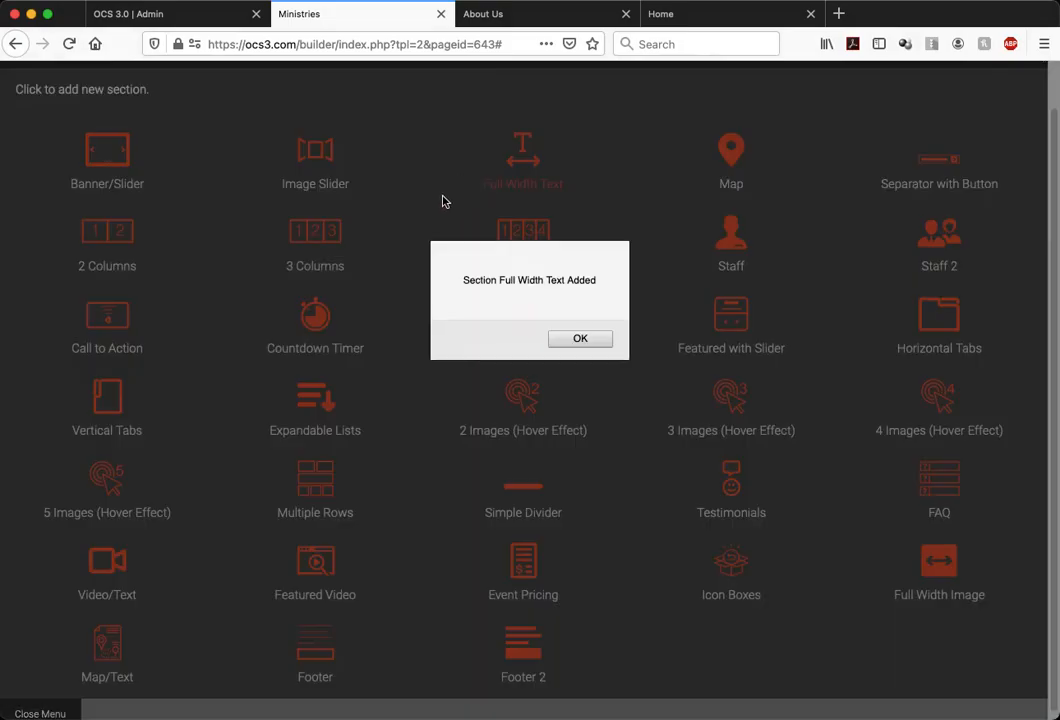
{"action": "left_click", "coordinate": [565, 345]}
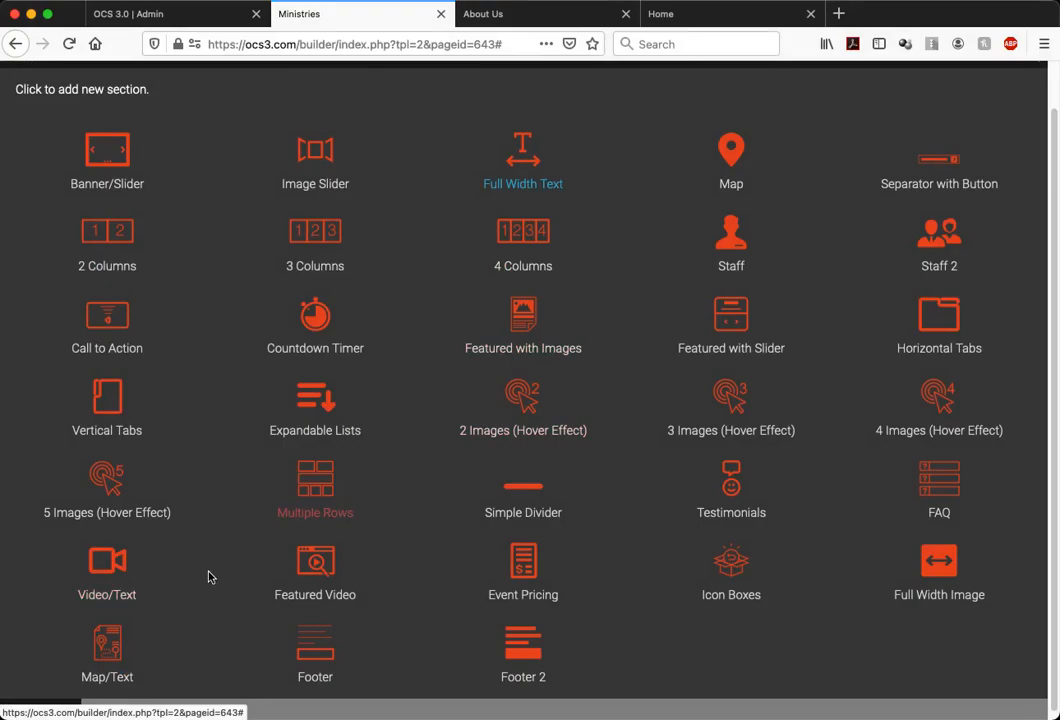
Add a Map/Text section and a Video/Text section to the page
{"action": "left_click", "coordinate": [118, 652]}
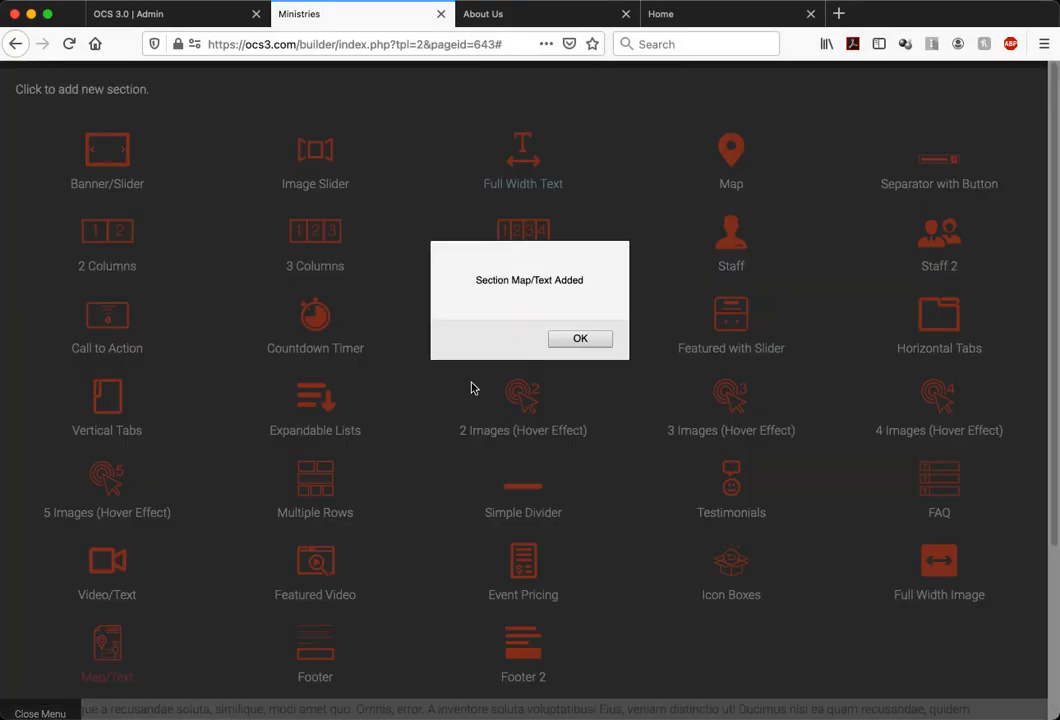
{"action": "left_click", "coordinate": [559, 341]}
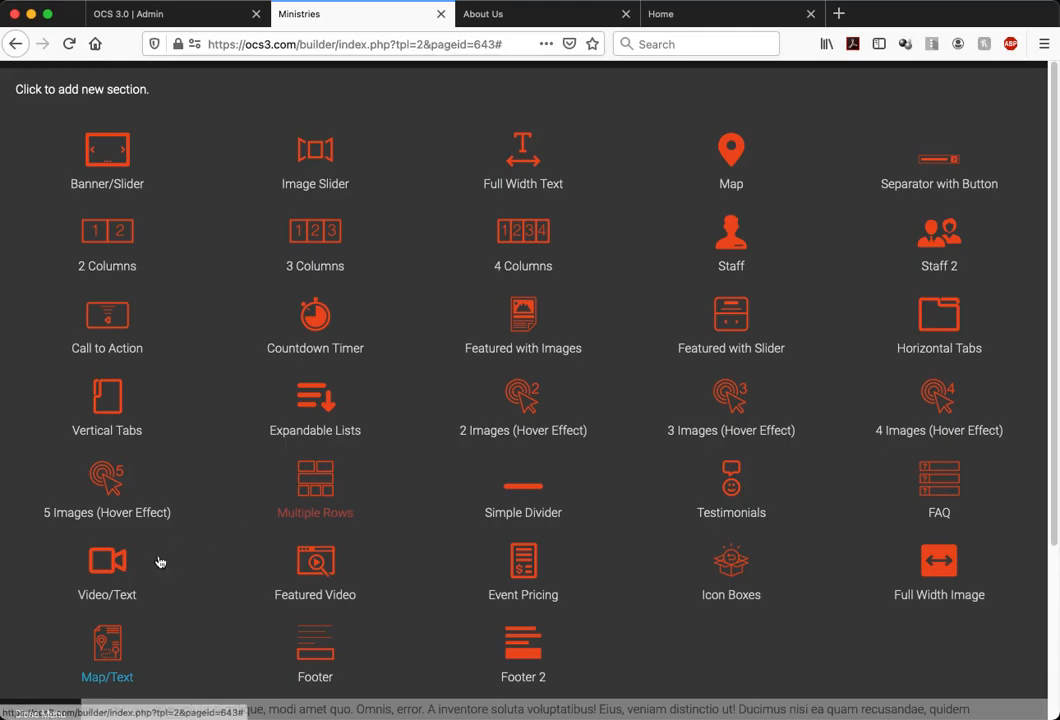
{"action": "left_click", "coordinate": [105, 592]}
{"action": "left_click", "coordinate": [582, 338]}
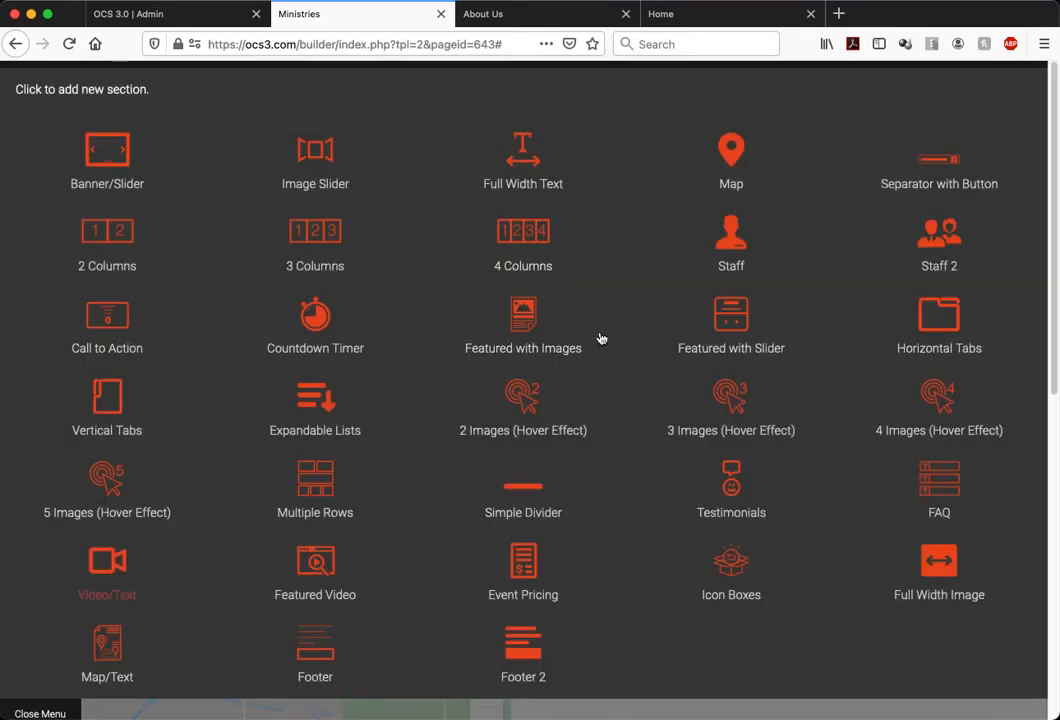
Add a second Full Width Text section and return to the page view
{"action": "left_click", "coordinate": [524, 182]}
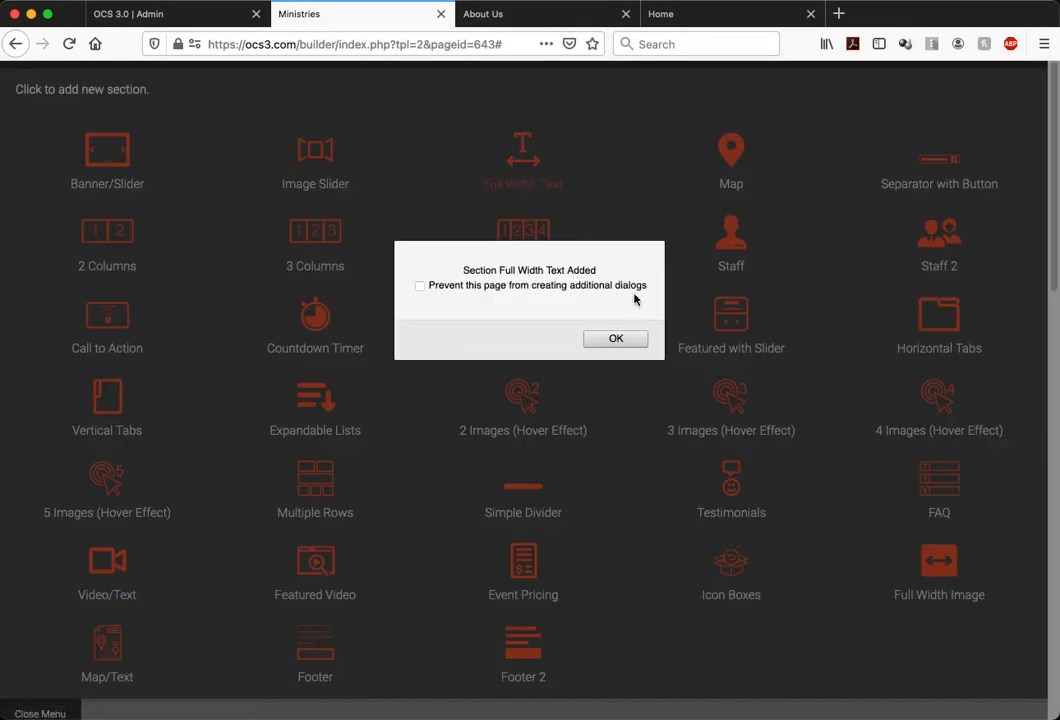
{"action": "left_click", "coordinate": [618, 338]}
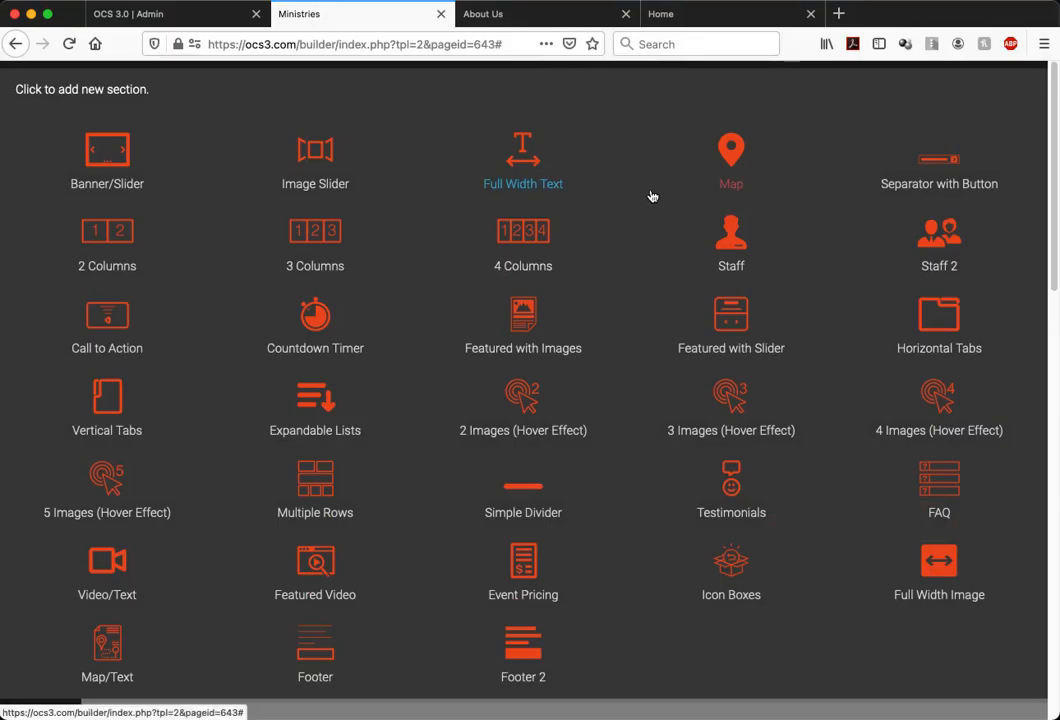
{"action": "left_click", "coordinate": [38, 705]}
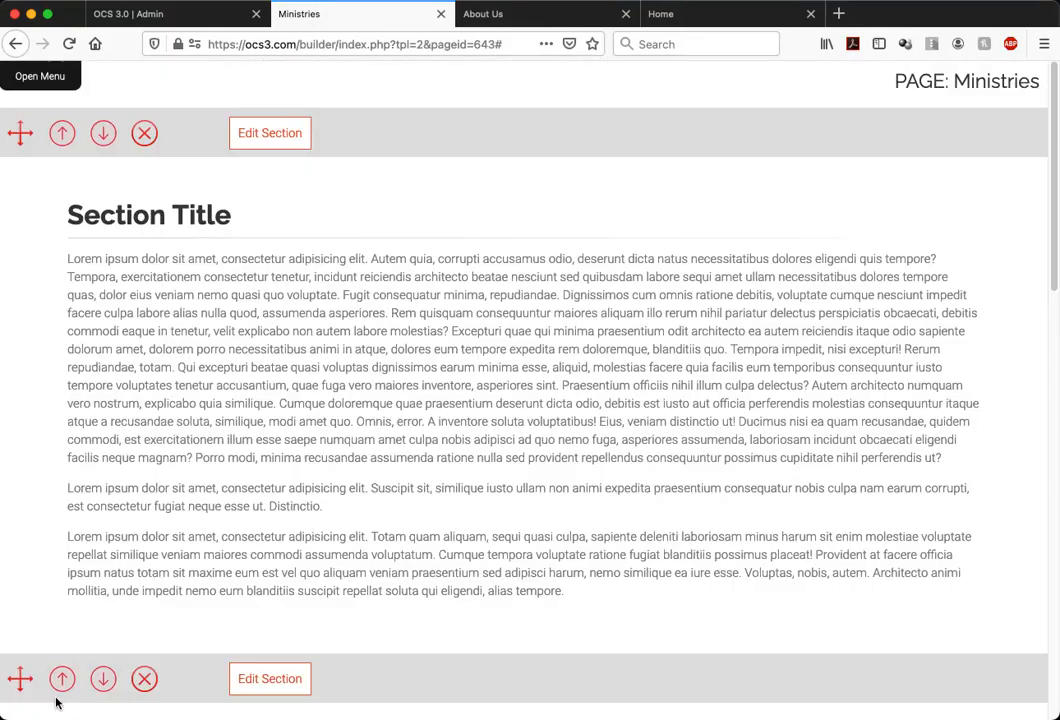
Remove the section with the map and Welcome text from the page
{"action": "scroll", "coordinate": [320, 555], "scroll_direction": "down", "scroll_amount": 10}
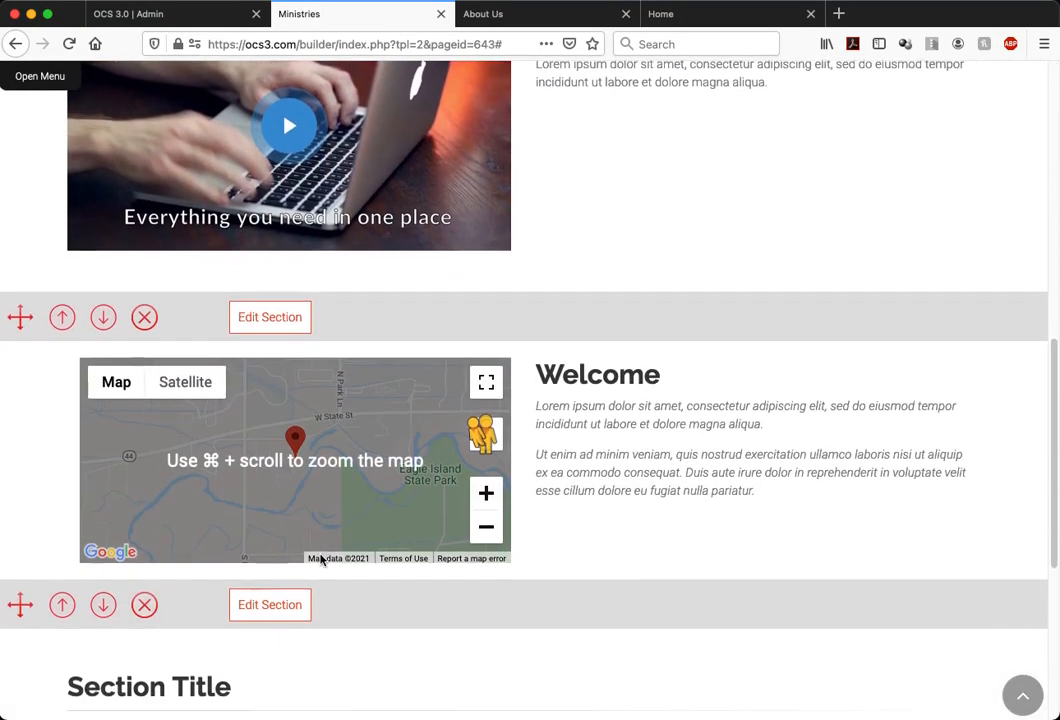
{"action": "left_click", "coordinate": [144, 315]}
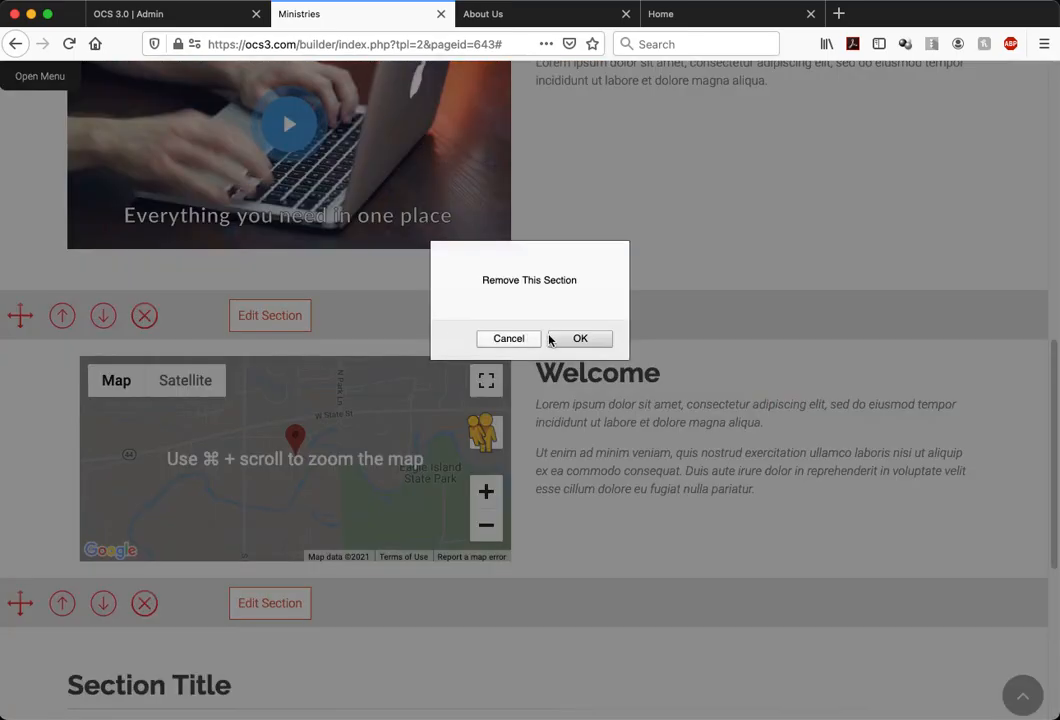
{"action": "left_click", "coordinate": [578, 339]}
Look over the order of the remaining text and video sections on the page
{"action": "scroll", "coordinate": [617, 405], "scroll_direction": "down", "scroll_amount": 2}
{"action": "scroll", "coordinate": [617, 405], "scroll_direction": "up", "scroll_amount": 10}
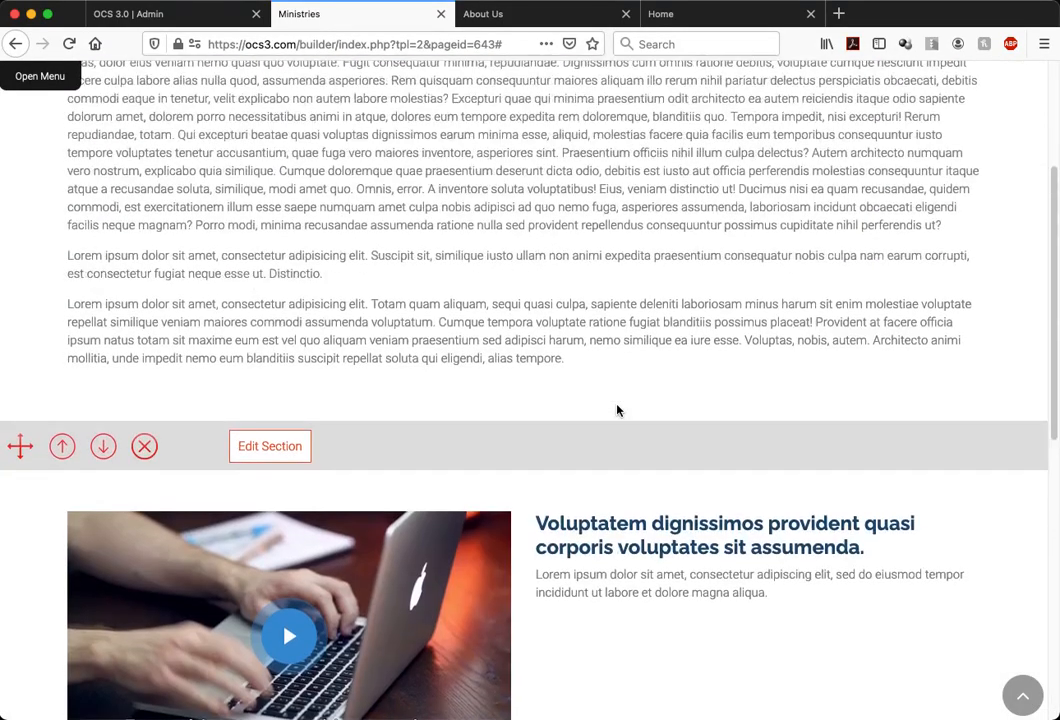
{"action": "scroll", "coordinate": [617, 405], "scroll_direction": "down", "scroll_amount": 6}
{"action": "scroll", "coordinate": [617, 405], "scroll_direction": "up", "scroll_amount": 6}
{"action": "scroll", "coordinate": [617, 405], "scroll_direction": "down", "scroll_amount": 9}
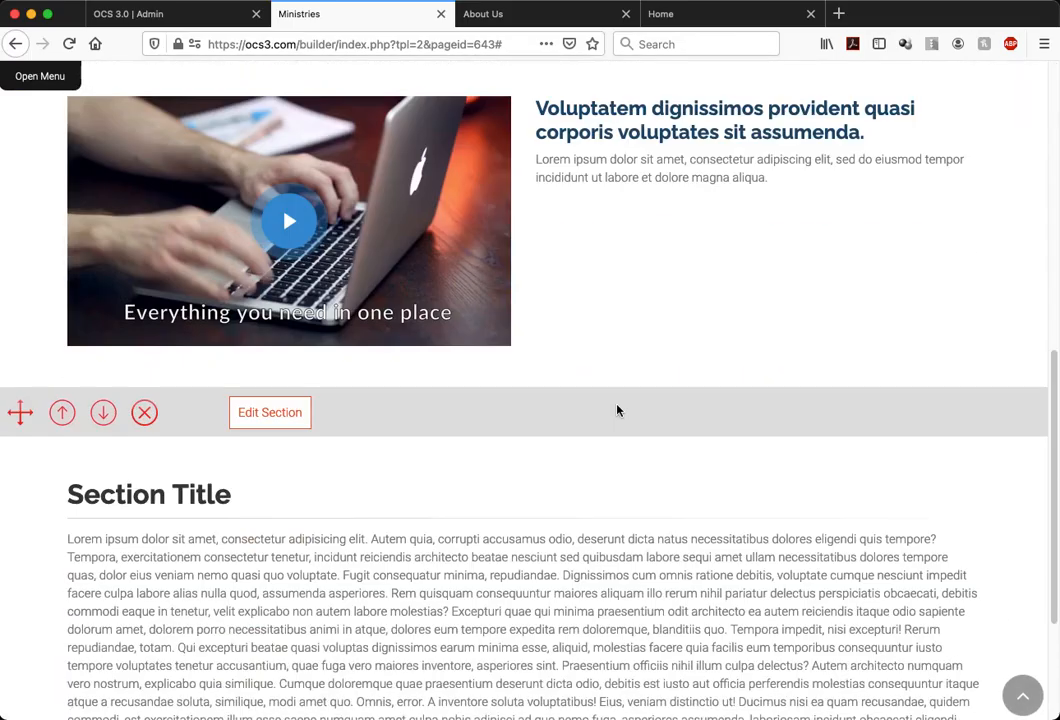
{"action": "scroll", "coordinate": [617, 410], "scroll_direction": "down", "scroll_amount": 3}
{"action": "scroll", "coordinate": [617, 409], "scroll_direction": "up", "scroll_amount": 10}
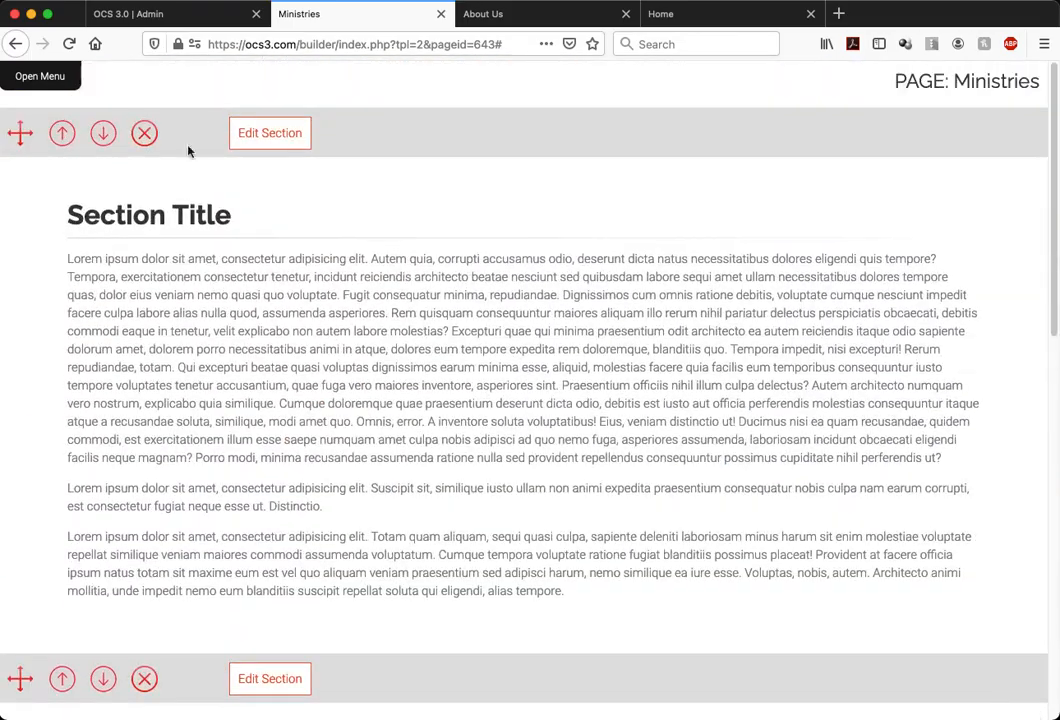
Add one more Full Width Text section and return to the page to check it
{"action": "left_click", "coordinate": [38, 79]}
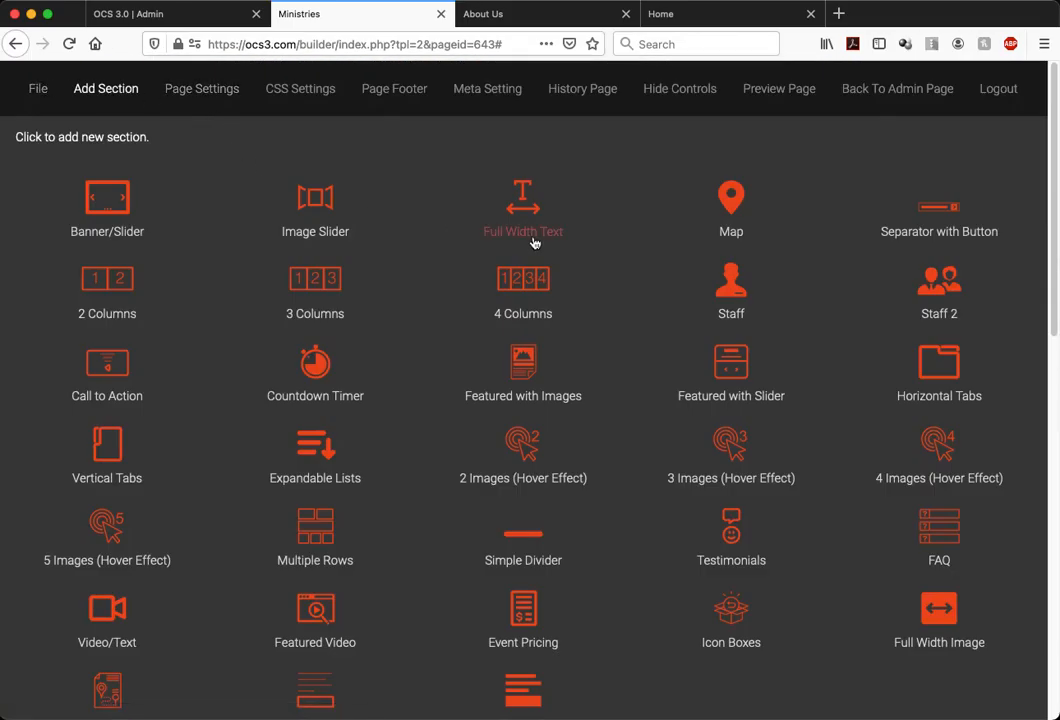
{"action": "left_click", "coordinate": [531, 242]}
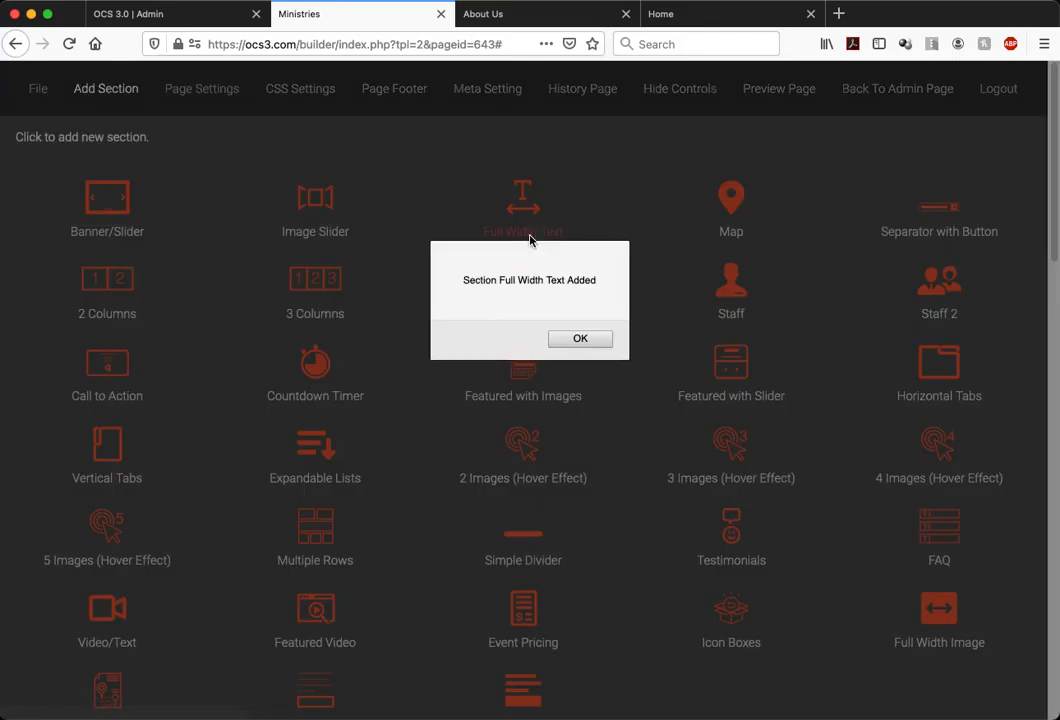
{"action": "left_click", "coordinate": [565, 338]}
{"action": "scroll", "coordinate": [323, 529], "scroll_direction": "down", "scroll_amount": 2}
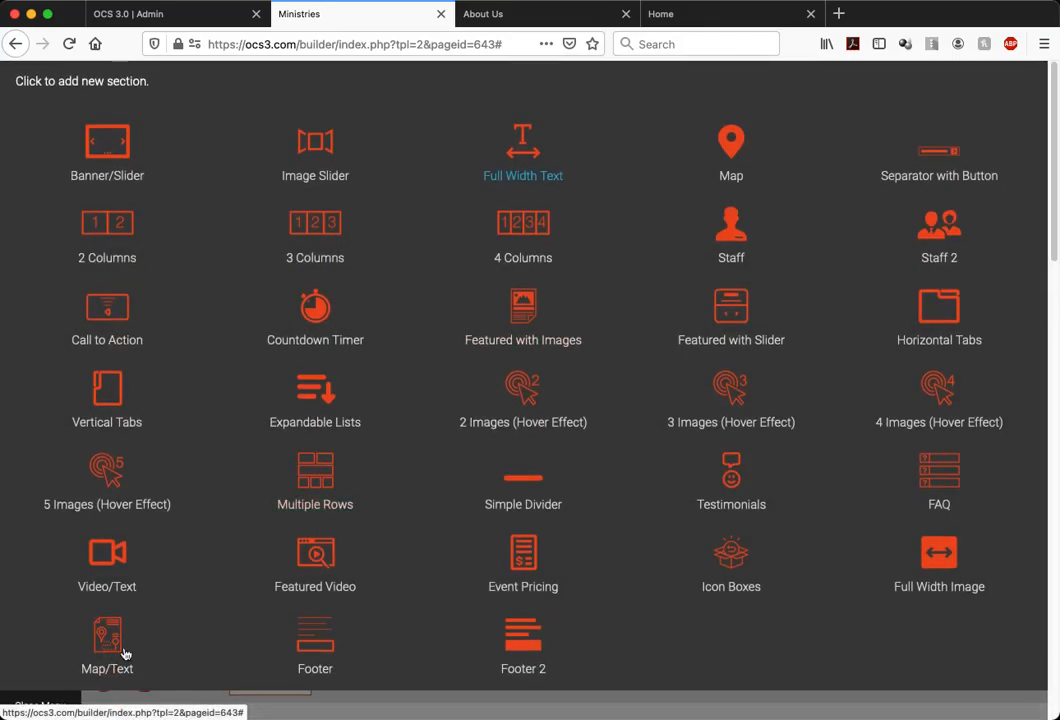
{"action": "left_click", "coordinate": [48, 698]}
{"action": "scroll", "coordinate": [433, 516], "scroll_direction": "down", "scroll_amount": 3}
{"action": "scroll", "coordinate": [433, 514], "scroll_direction": "down", "scroll_amount": 3}
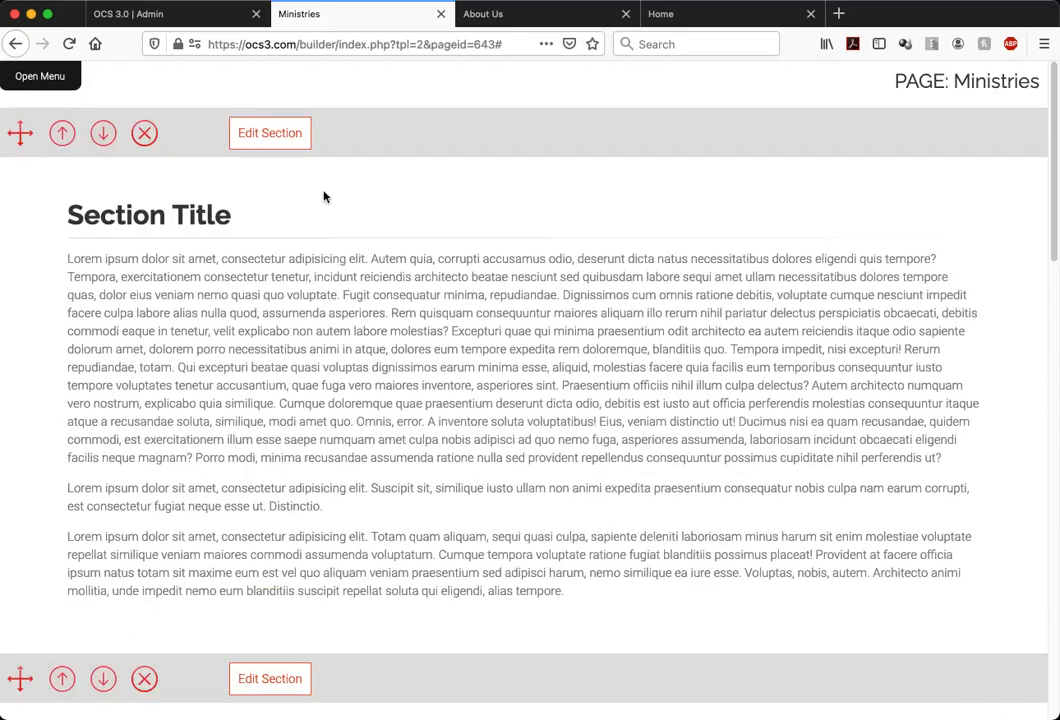
Set the first section's background color to linkColor from the Developer color palette
{"action": "left_click", "coordinate": [279, 144]}
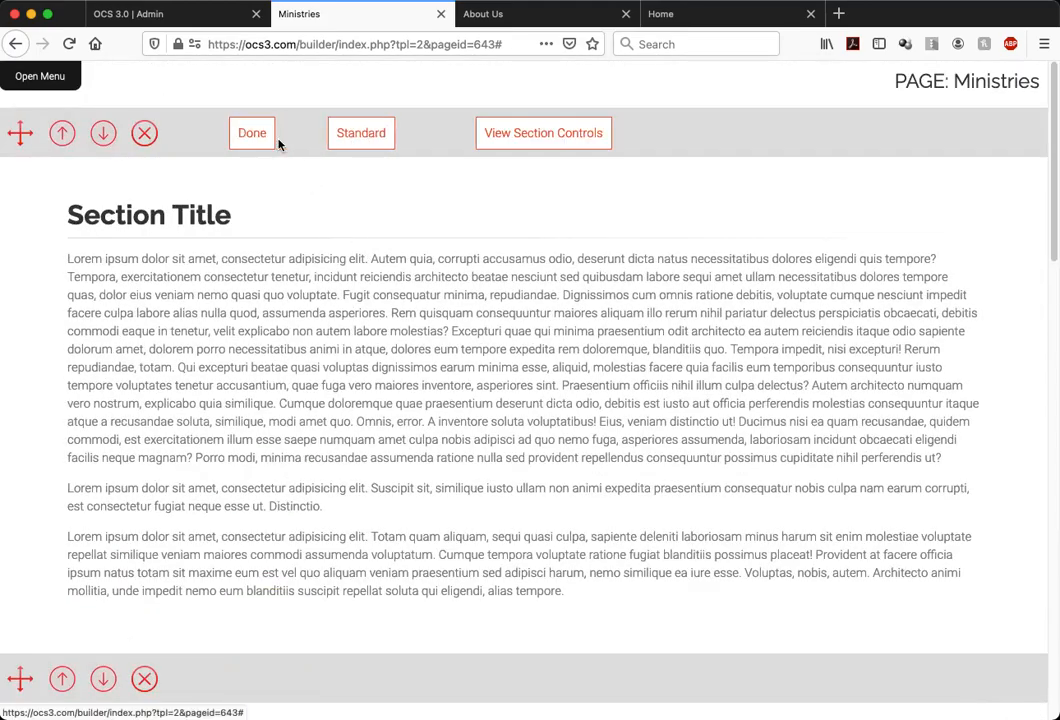
{"action": "left_click", "coordinate": [517, 133]}
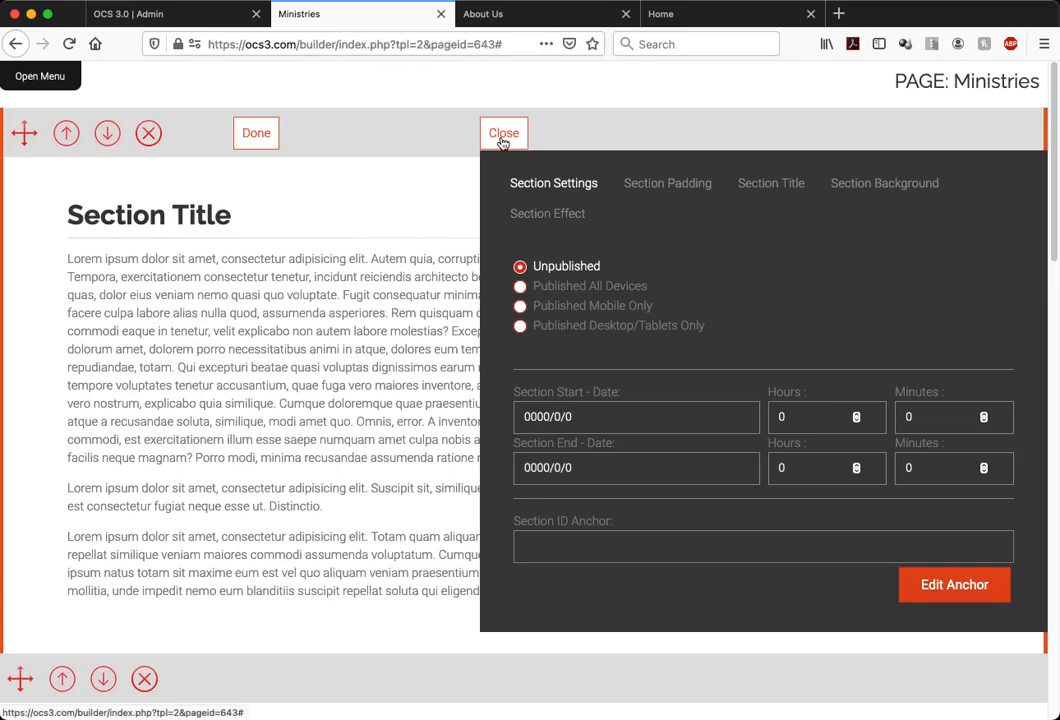
{"action": "left_click", "coordinate": [886, 184]}
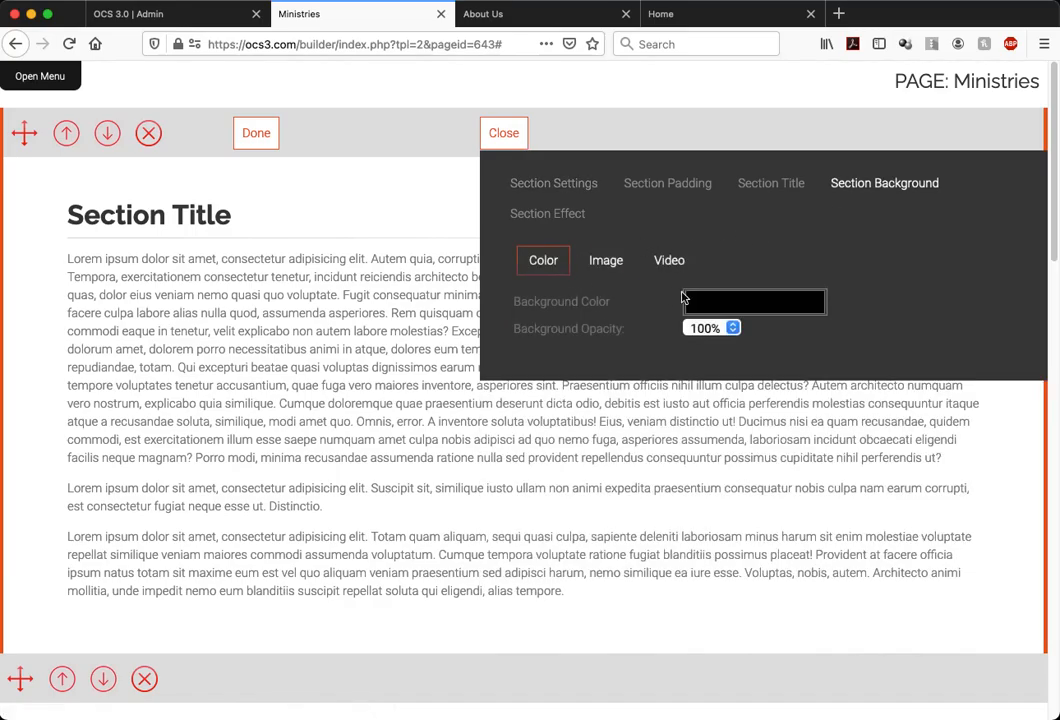
{"action": "left_click", "coordinate": [700, 302]}
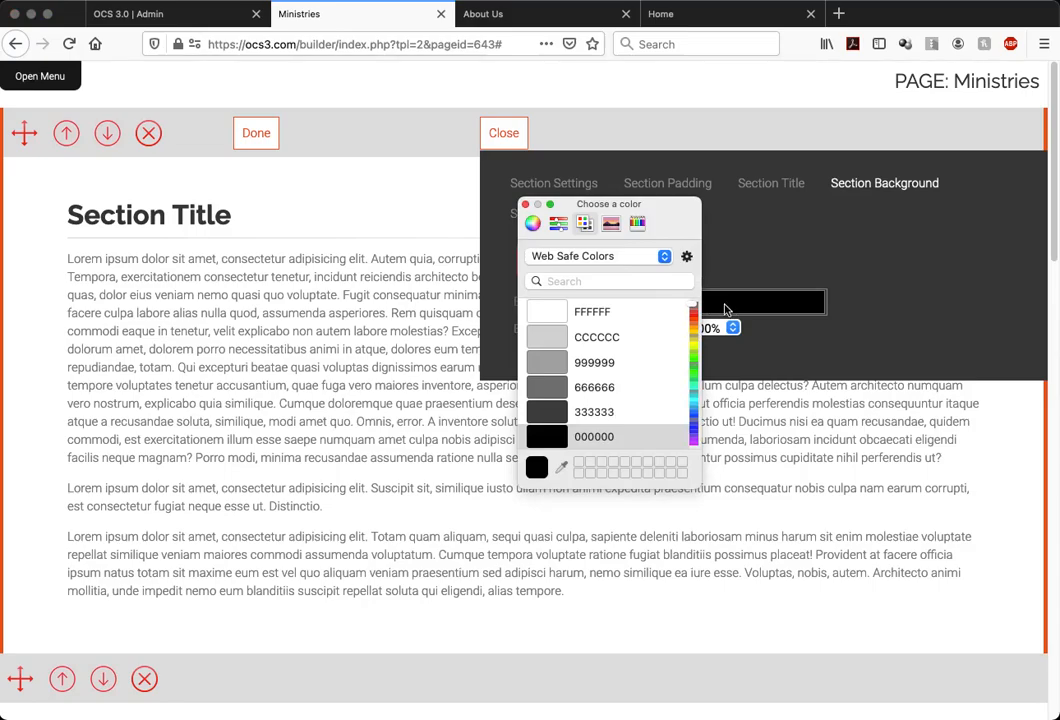
{"action": "left_click", "coordinate": [664, 256]}
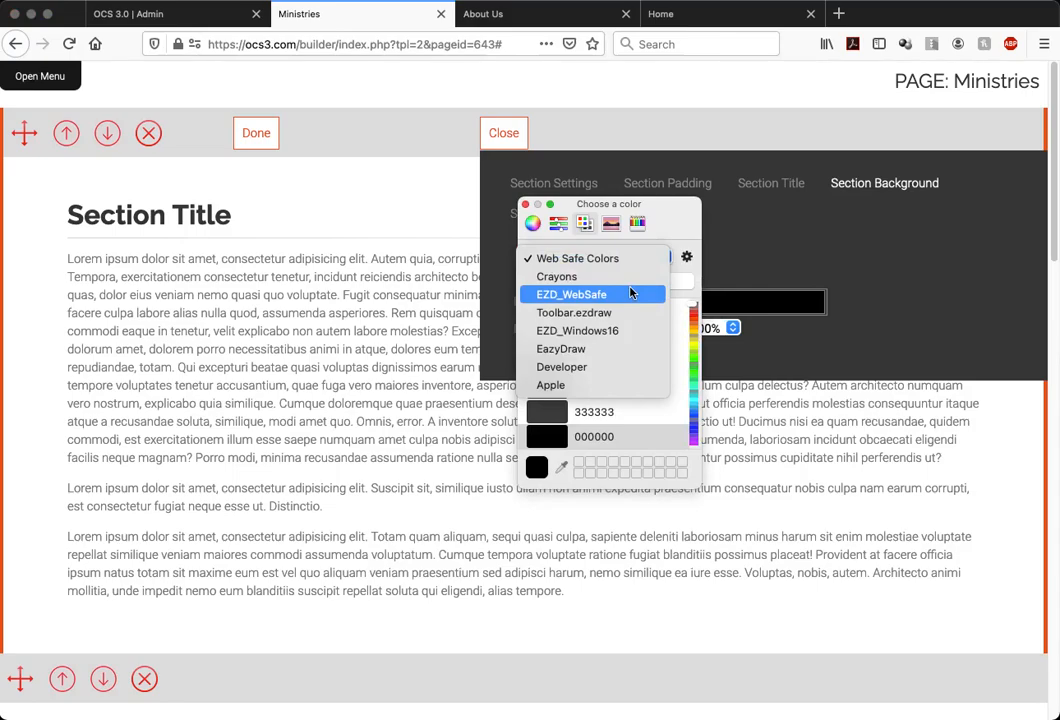
{"action": "left_click", "coordinate": [631, 293]}
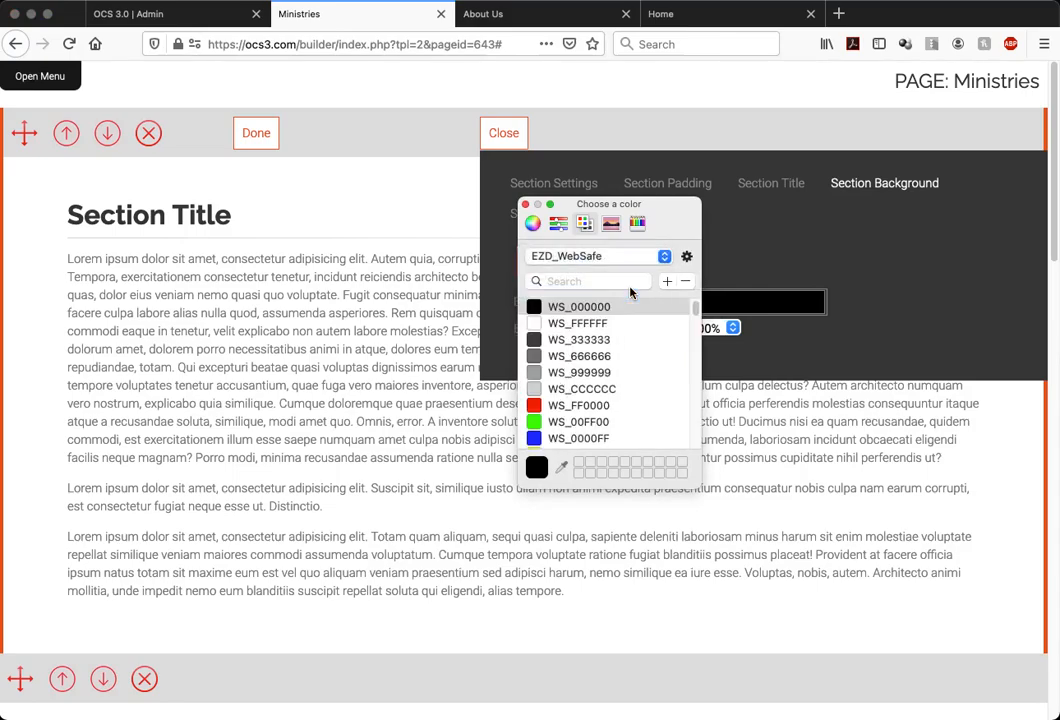
{"action": "left_click", "coordinate": [618, 263]}
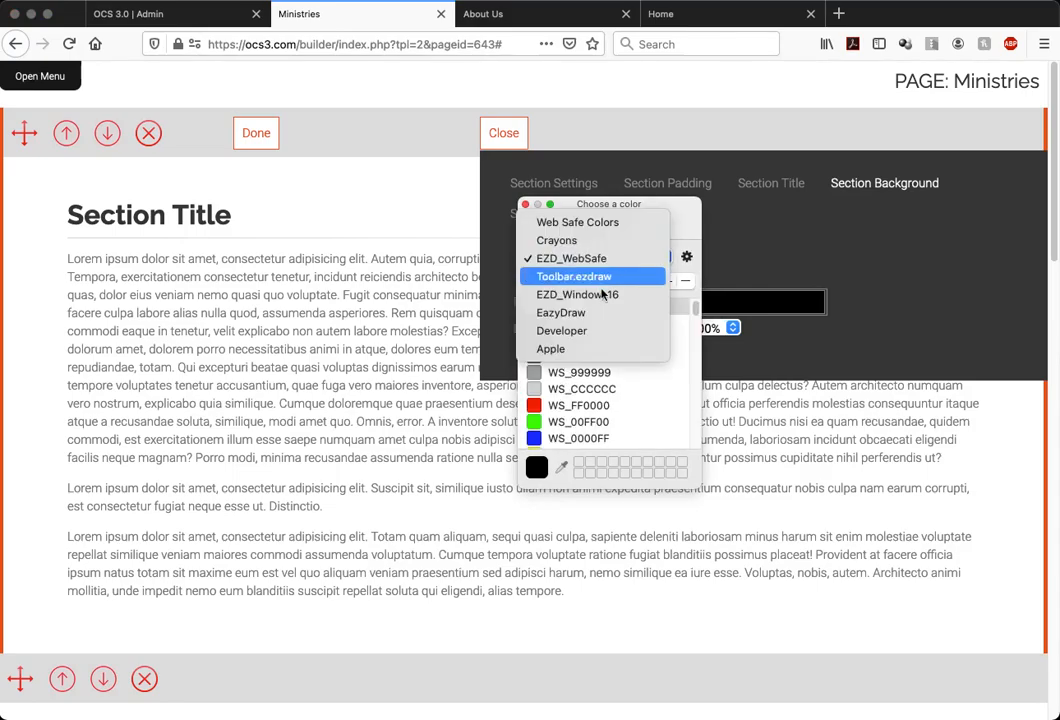
{"action": "left_click", "coordinate": [580, 332]}
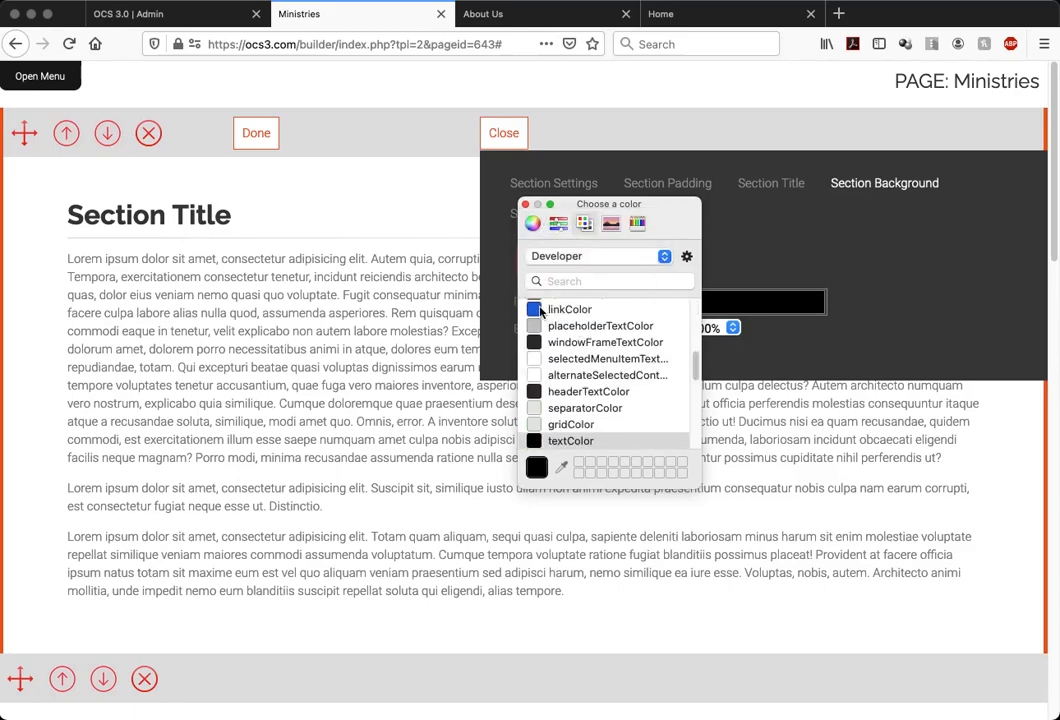
{"action": "left_click", "coordinate": [541, 310]}
{"action": "left_click", "coordinate": [757, 241]}
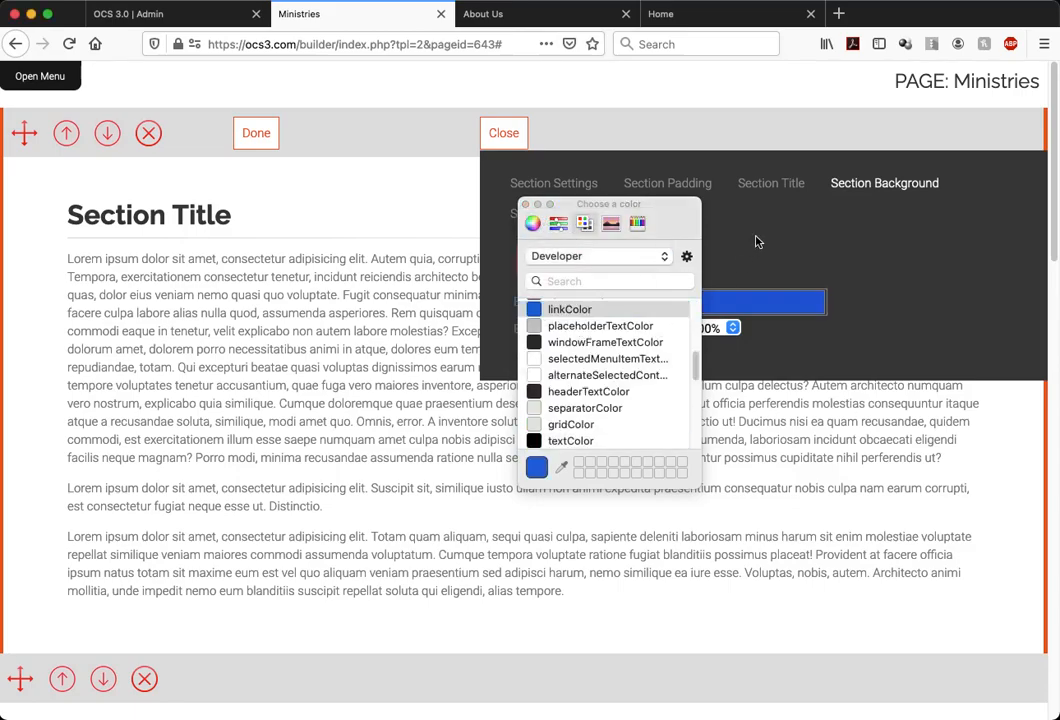
{"action": "left_click", "coordinate": [525, 205]}
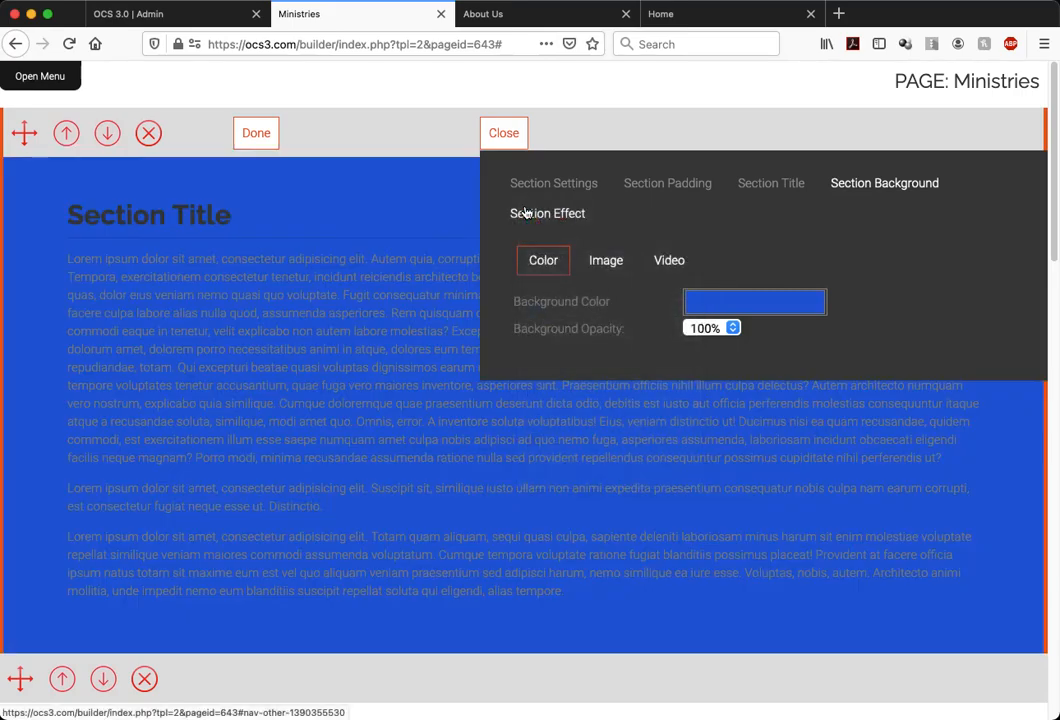
Try 20% opacity for the first section's background color, and set it to 0%
{"action": "left_click", "coordinate": [731, 329]}
{"action": "left_click", "coordinate": [727, 217]}
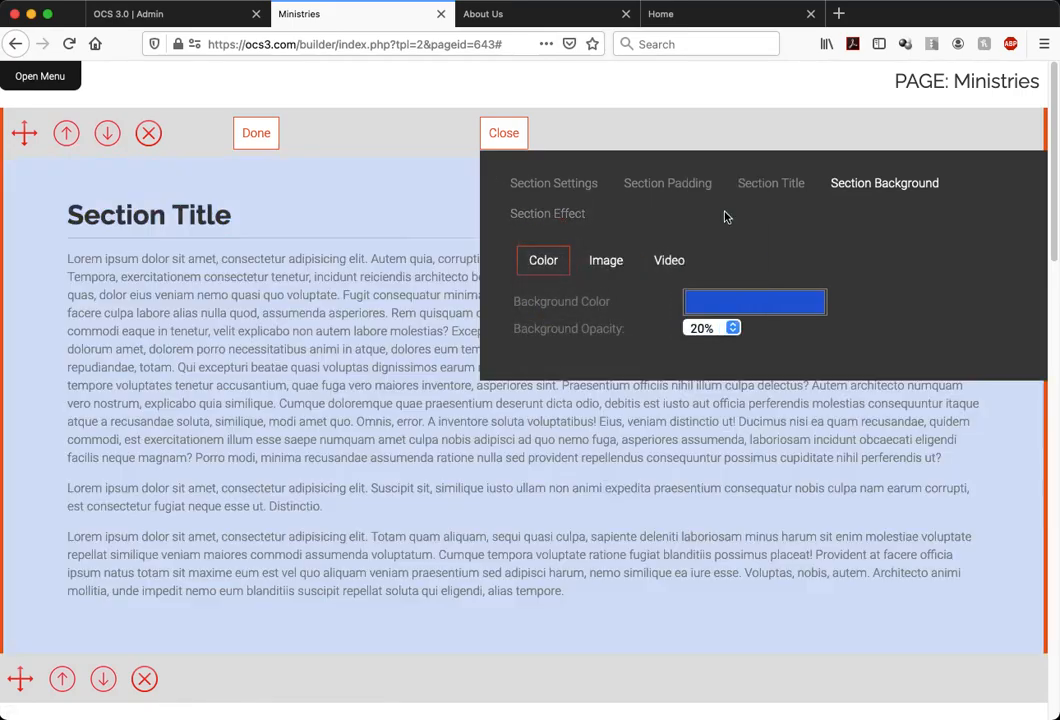
{"action": "left_click", "coordinate": [729, 331]}
{"action": "left_click", "coordinate": [720, 300]}
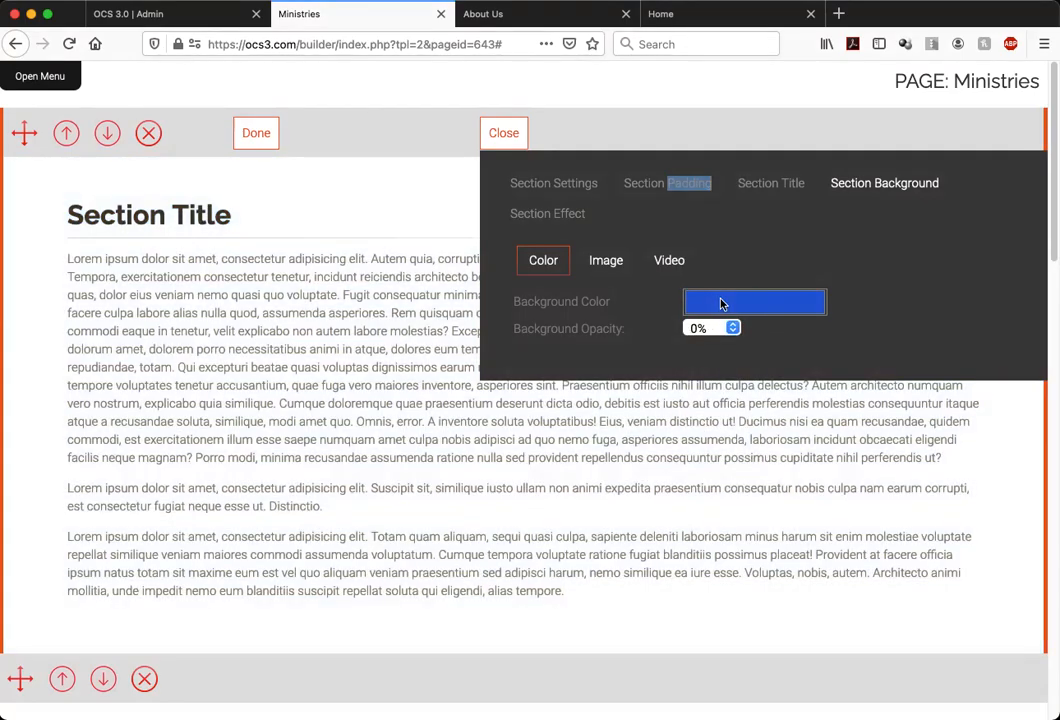
Set the first section's background image to the already uploaded photo of children outdoors
{"action": "left_click", "coordinate": [614, 262]}
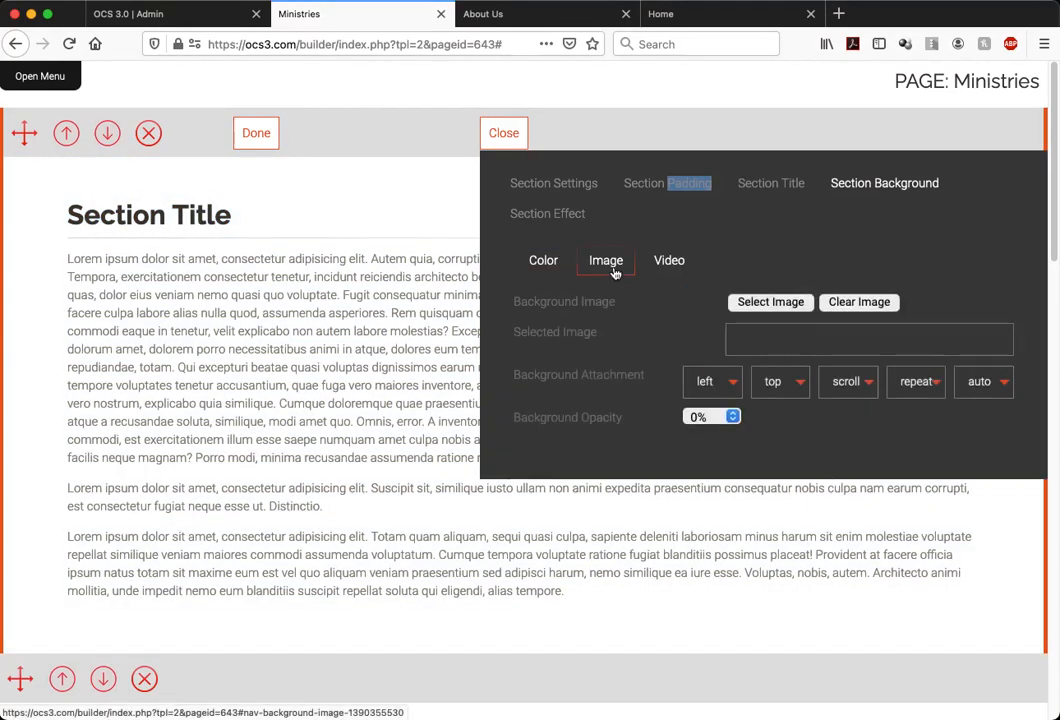
{"action": "left_click", "coordinate": [768, 303]}
{"action": "left_click", "coordinate": [385, 297]}
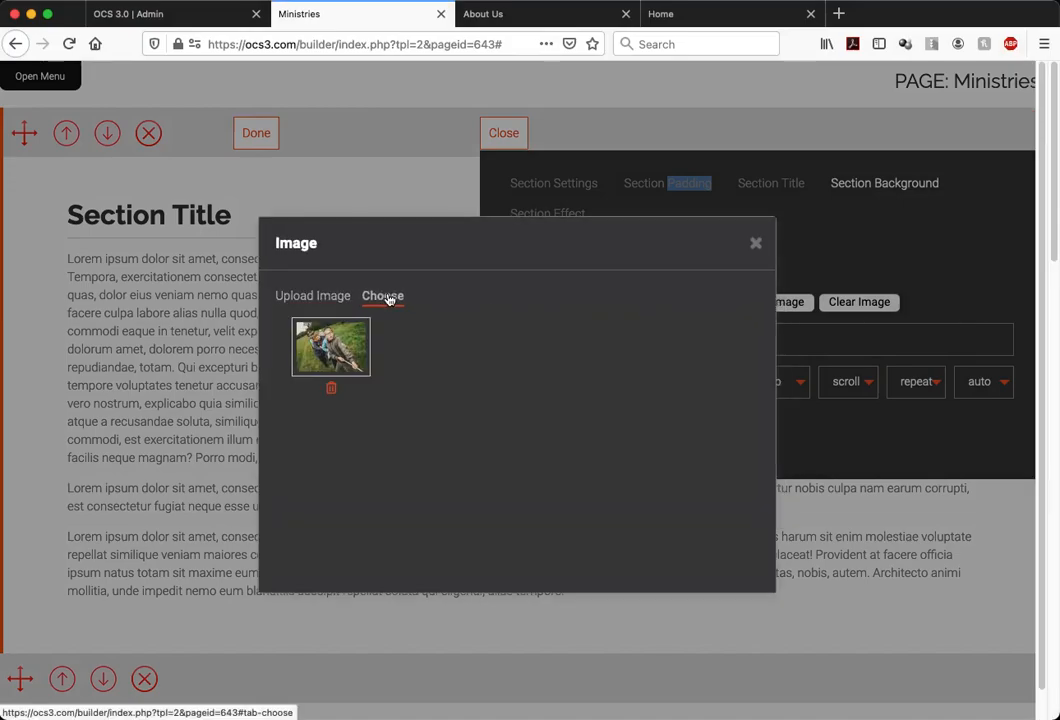
{"action": "left_click", "coordinate": [336, 347]}
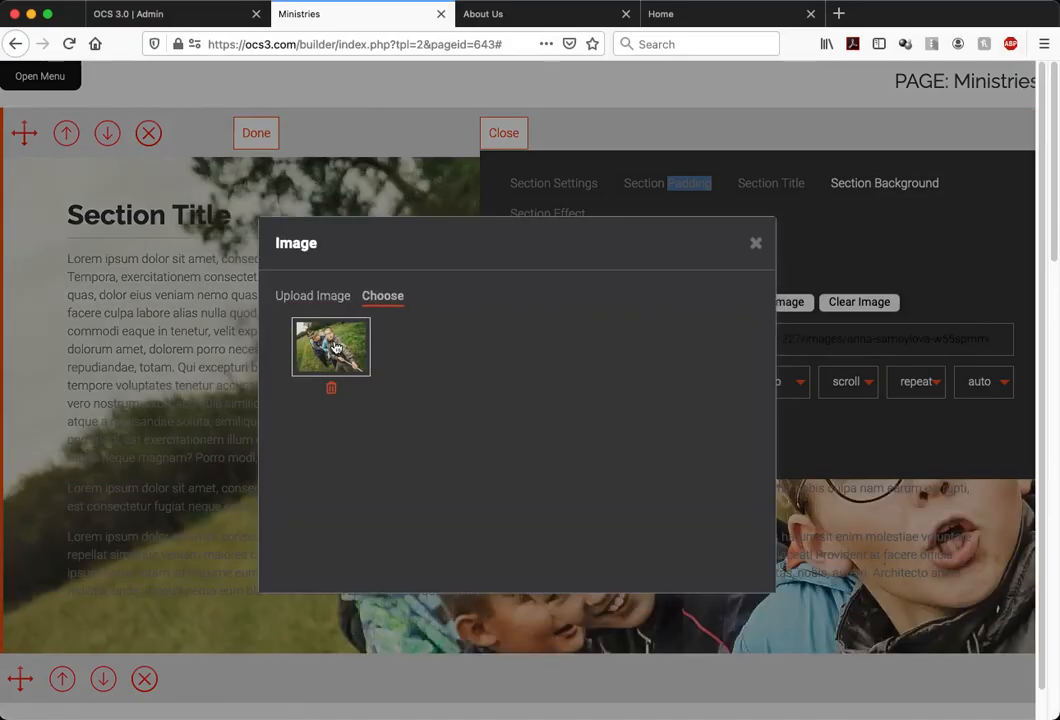
{"action": "left_click", "coordinate": [755, 246]}
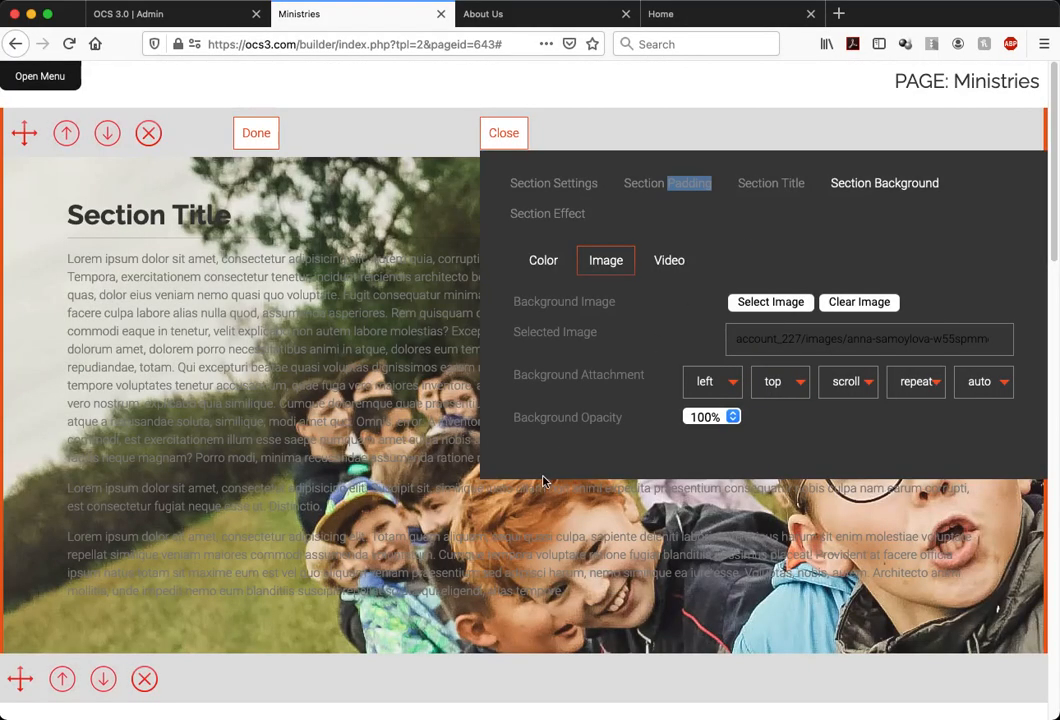
Close the first section's controls and look over the section with its full-strength background photo
{"action": "scroll", "coordinate": [410, 475], "scroll_direction": "down", "scroll_amount": 3}
{"action": "scroll", "coordinate": [410, 470], "scroll_direction": "up", "scroll_amount": 2}
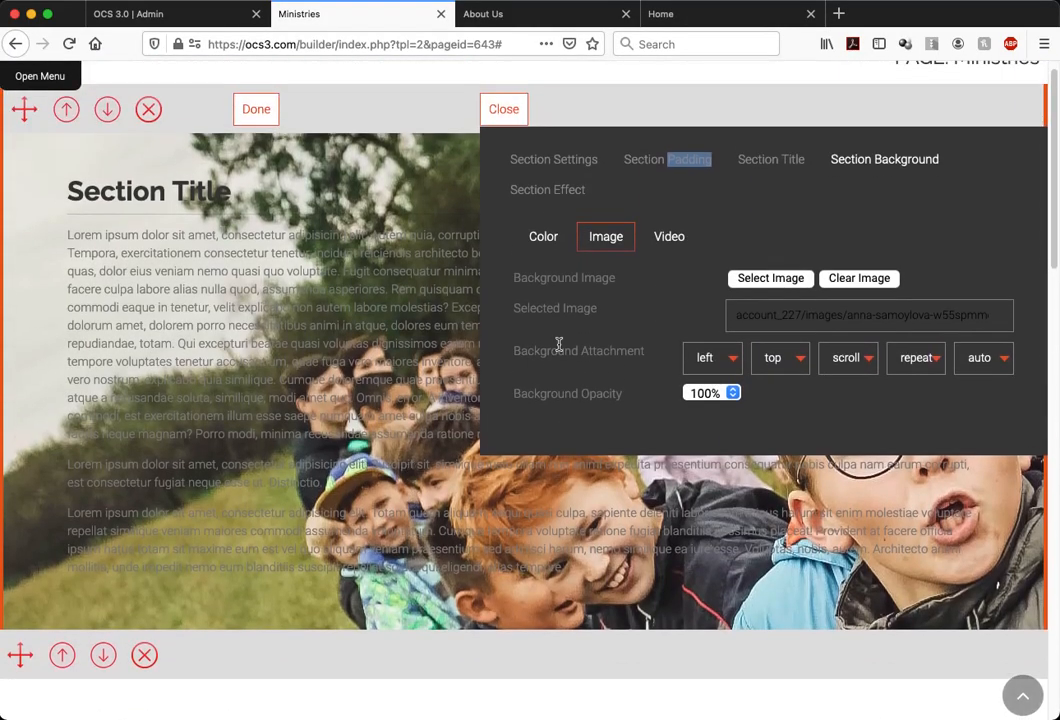
{"action": "scroll", "coordinate": [559, 345], "scroll_direction": "up", "scroll_amount": 1}
{"action": "left_click", "coordinate": [510, 137]}
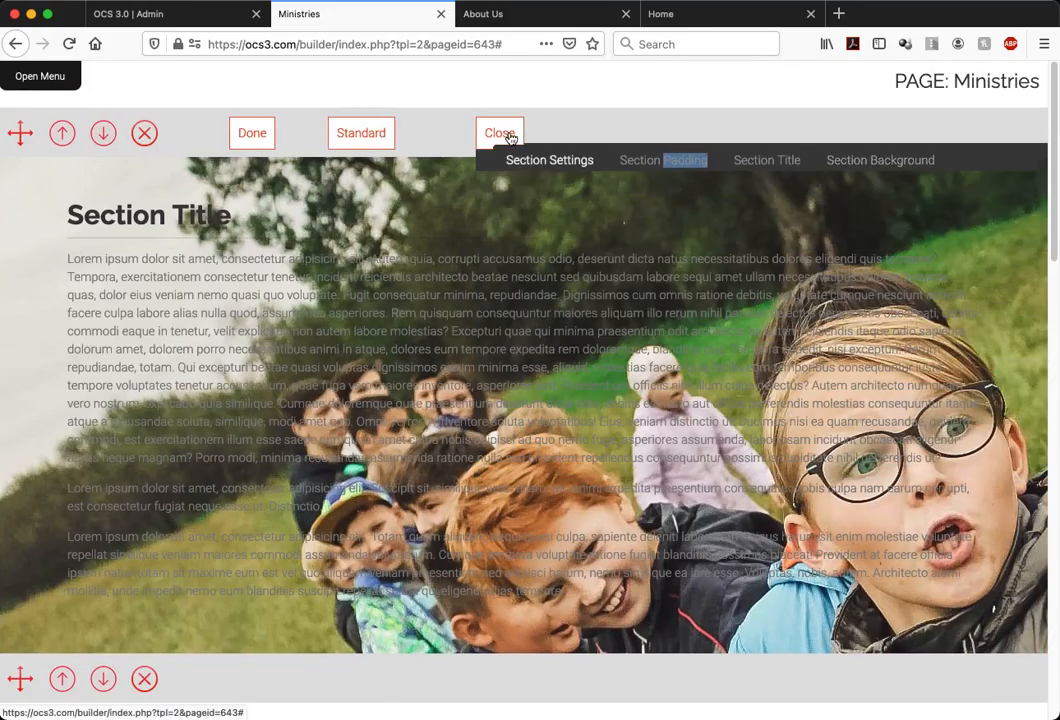
{"action": "scroll", "coordinate": [620, 315], "scroll_direction": "down", "scroll_amount": 1}
{"action": "scroll", "coordinate": [620, 315], "scroll_direction": "up", "scroll_amount": 1}
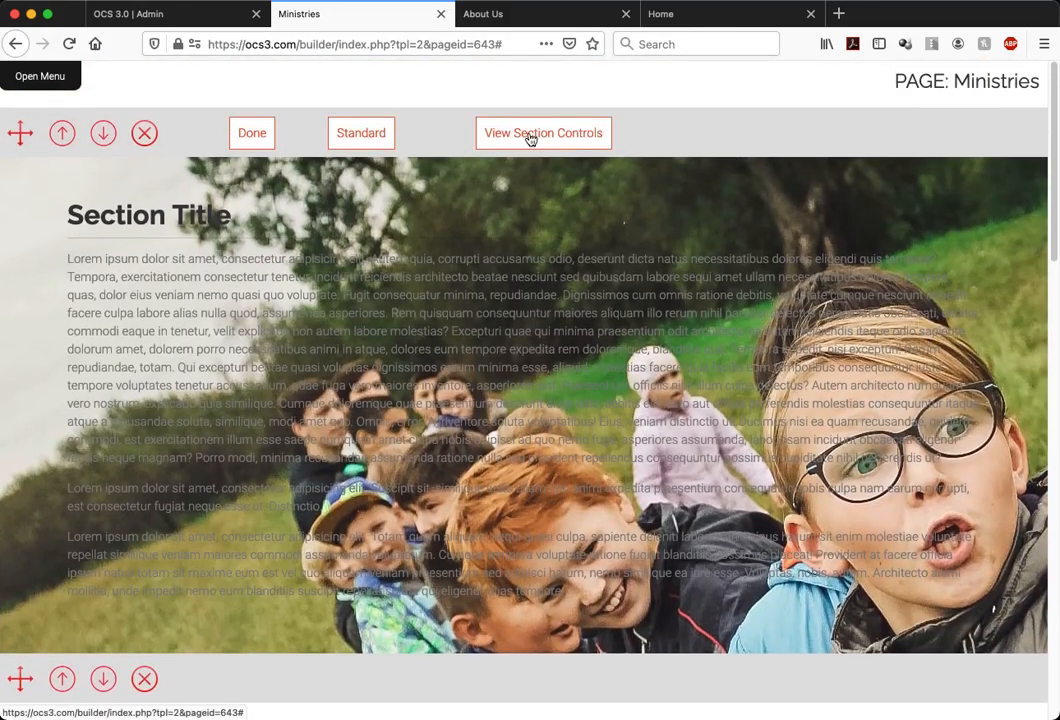
Set the first section's background color to FFFFFF from the Web Safe Colors palette
{"action": "left_click", "coordinate": [530, 137]}
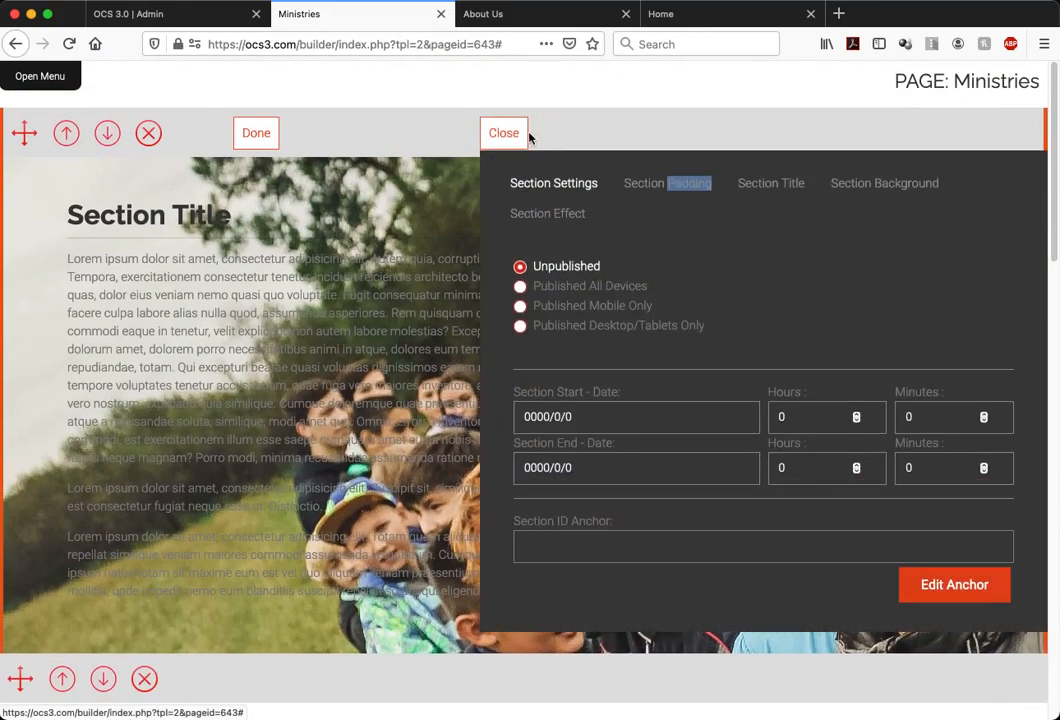
{"action": "left_click", "coordinate": [878, 182]}
{"action": "left_click", "coordinate": [725, 219]}
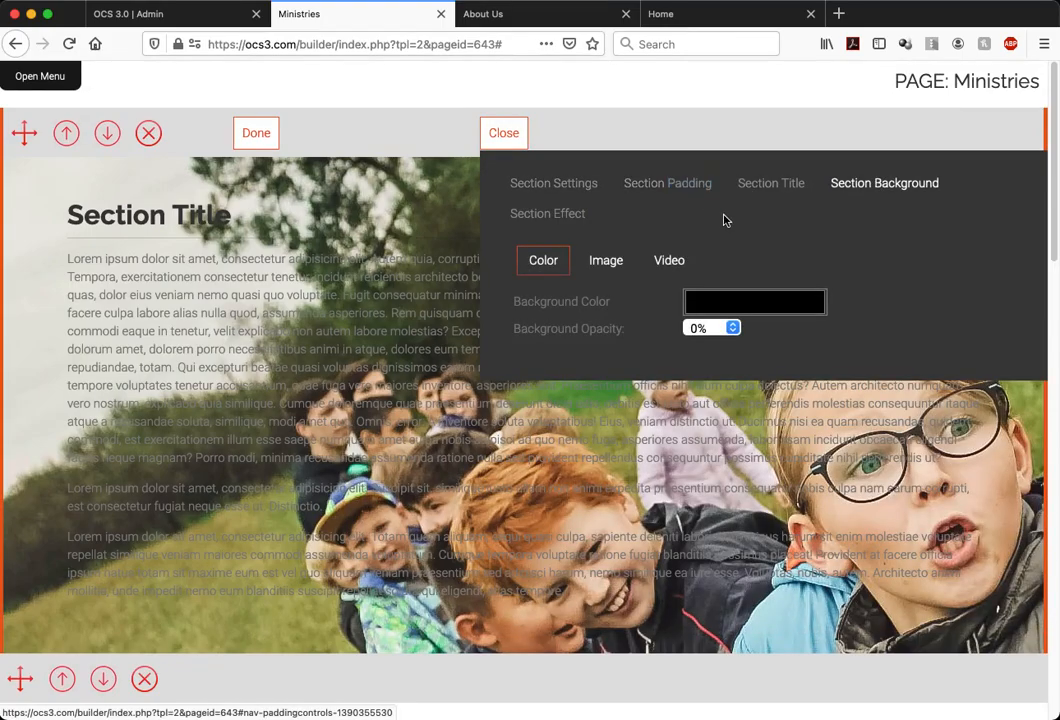
{"action": "left_click", "coordinate": [705, 310]}
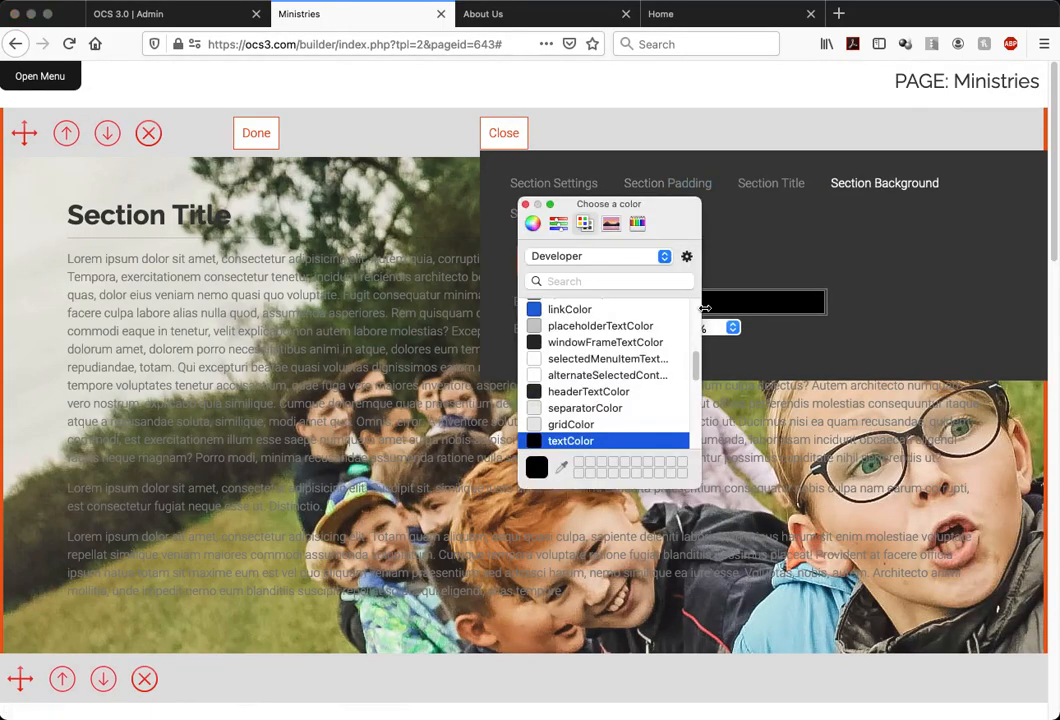
{"action": "left_click", "coordinate": [594, 258]}
{"action": "left_click", "coordinate": [596, 147]}
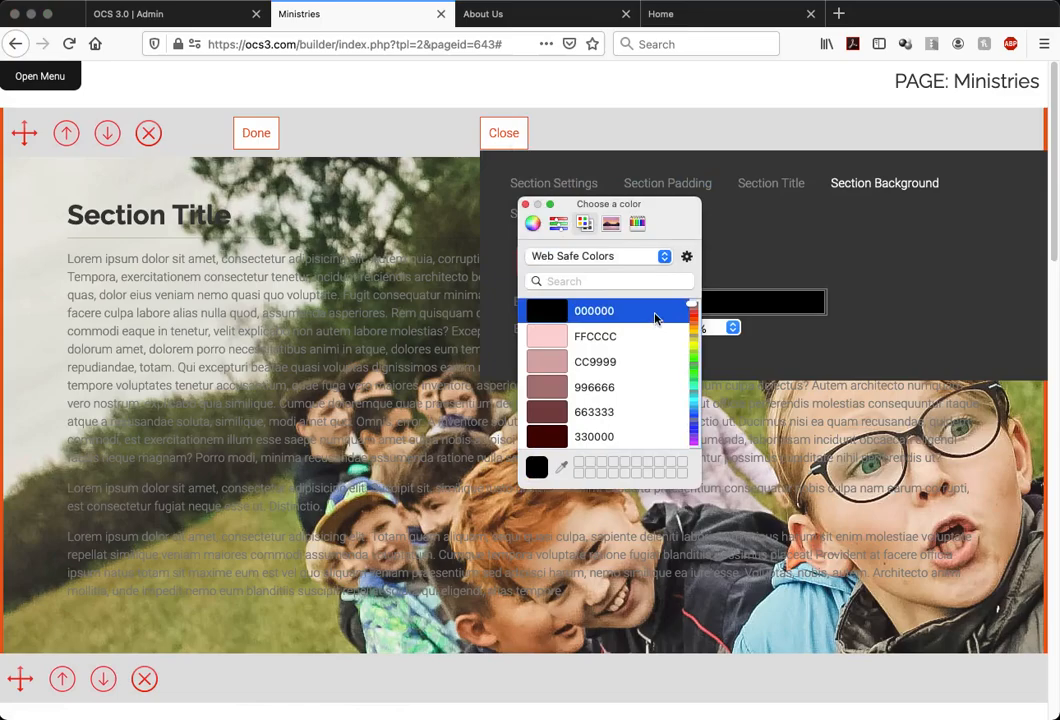
{"action": "scroll", "coordinate": [655, 318], "scroll_direction": "down", "scroll_amount": 20}
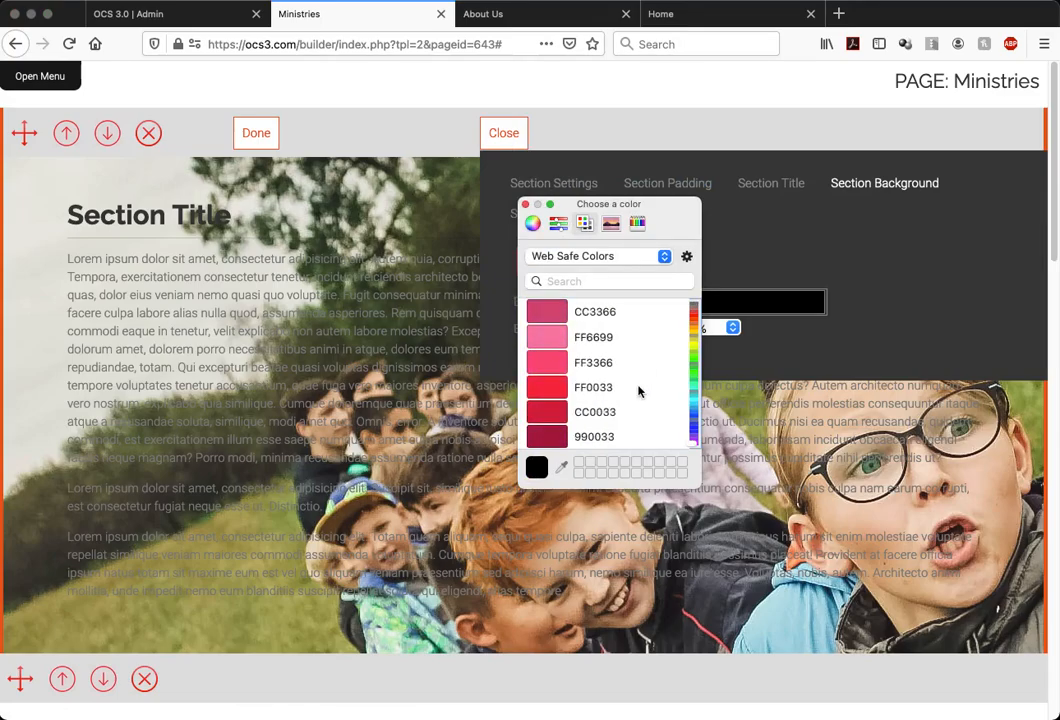
{"action": "scroll", "coordinate": [639, 391], "scroll_direction": "down", "scroll_amount": 10}
{"action": "left_click", "coordinate": [558, 313]}
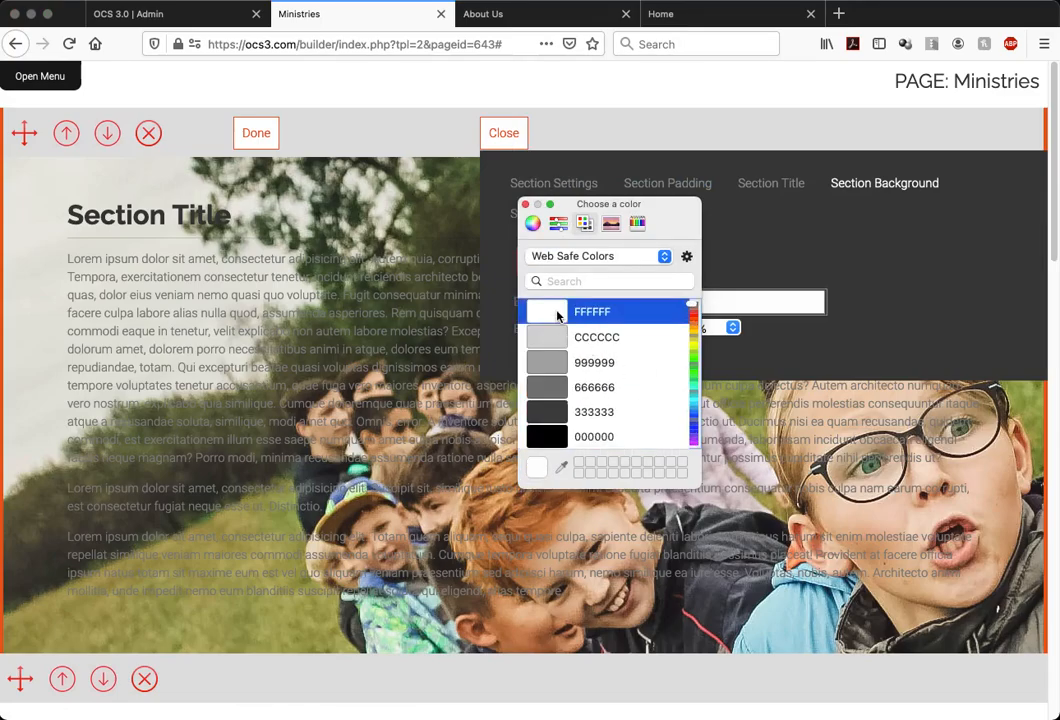
{"action": "left_click", "coordinate": [775, 245]}
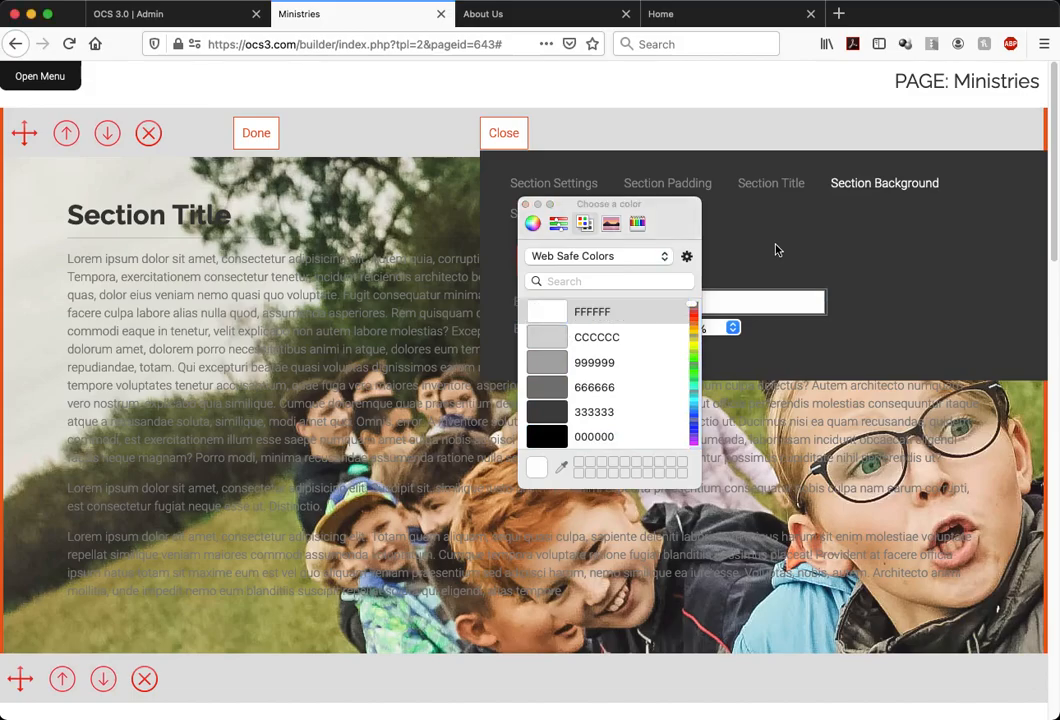
{"action": "left_click", "coordinate": [524, 207]}
Try 40% opacity for the first section's background color, set it to 70%, and close the section controls
{"action": "left_click", "coordinate": [718, 333]}
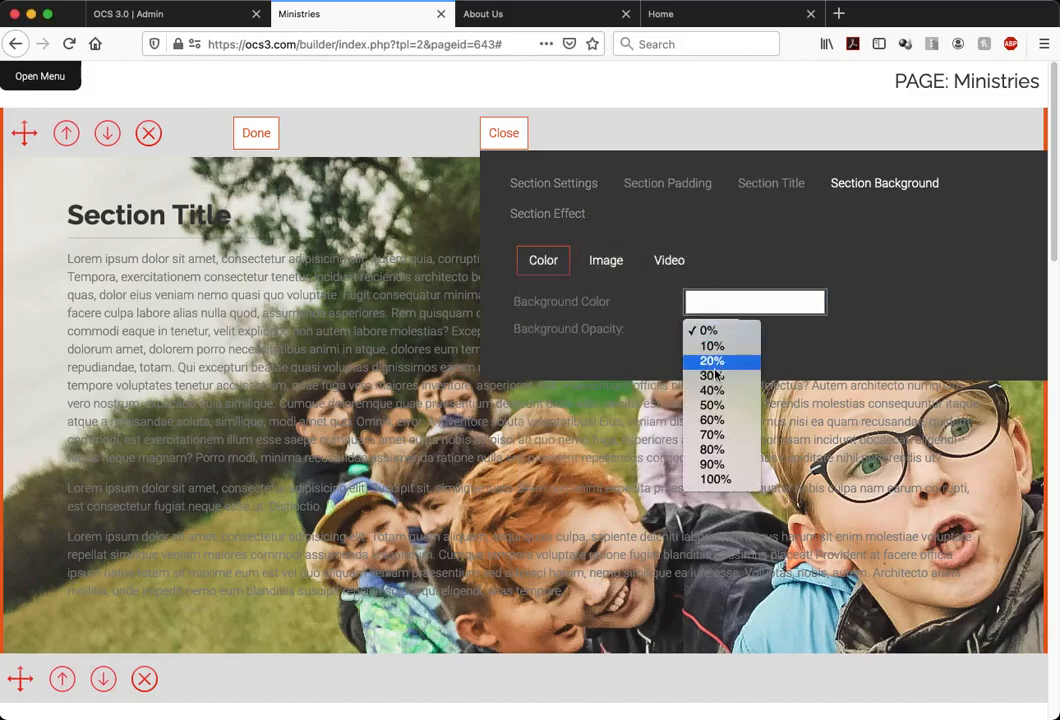
{"action": "left_click", "coordinate": [715, 392]}
{"action": "left_click", "coordinate": [725, 338]}
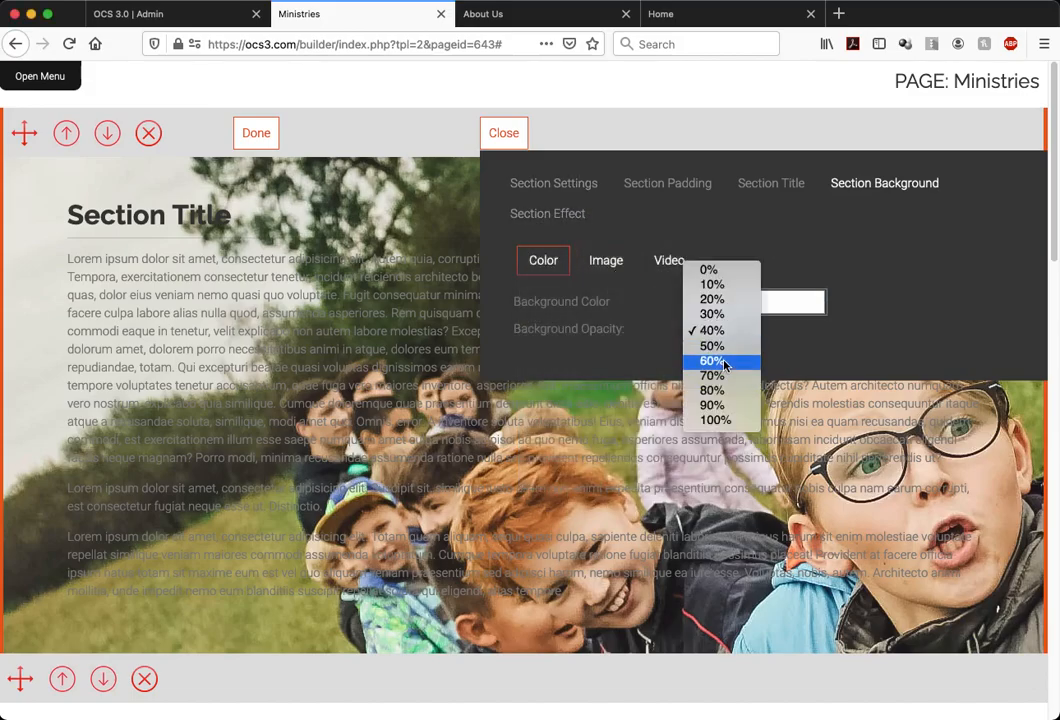
{"action": "left_click", "coordinate": [716, 372]}
{"action": "left_click", "coordinate": [515, 139]}
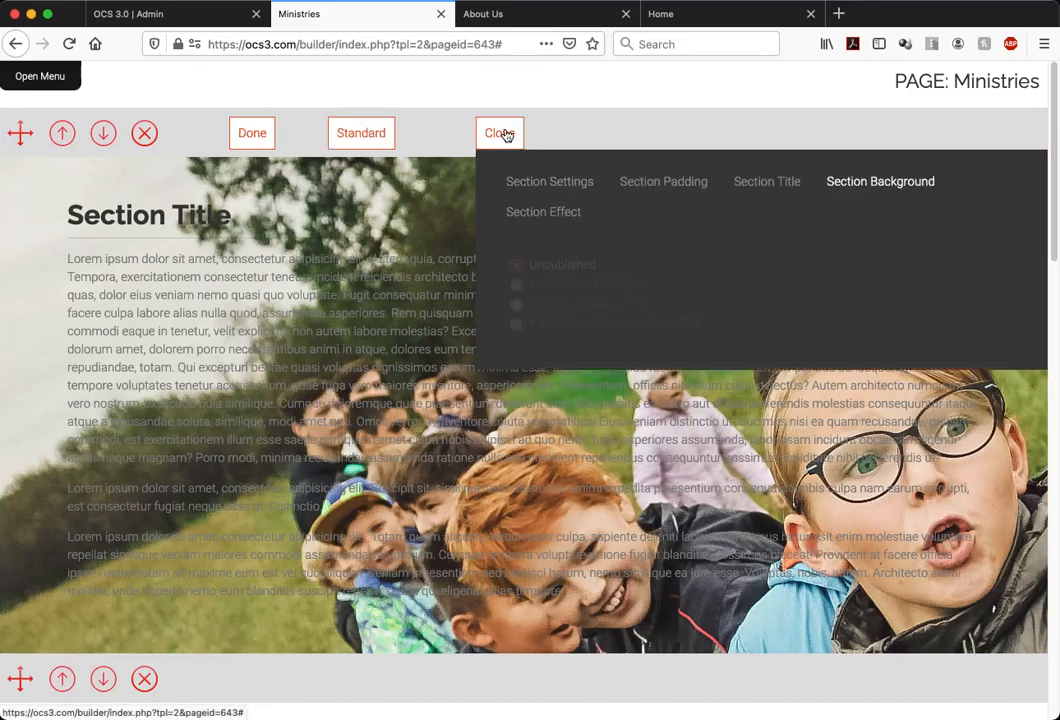
Try 70% and 80% opacity for the first section's background image, set it to 30%, and check the section on the page
{"action": "left_click", "coordinate": [565, 140]}
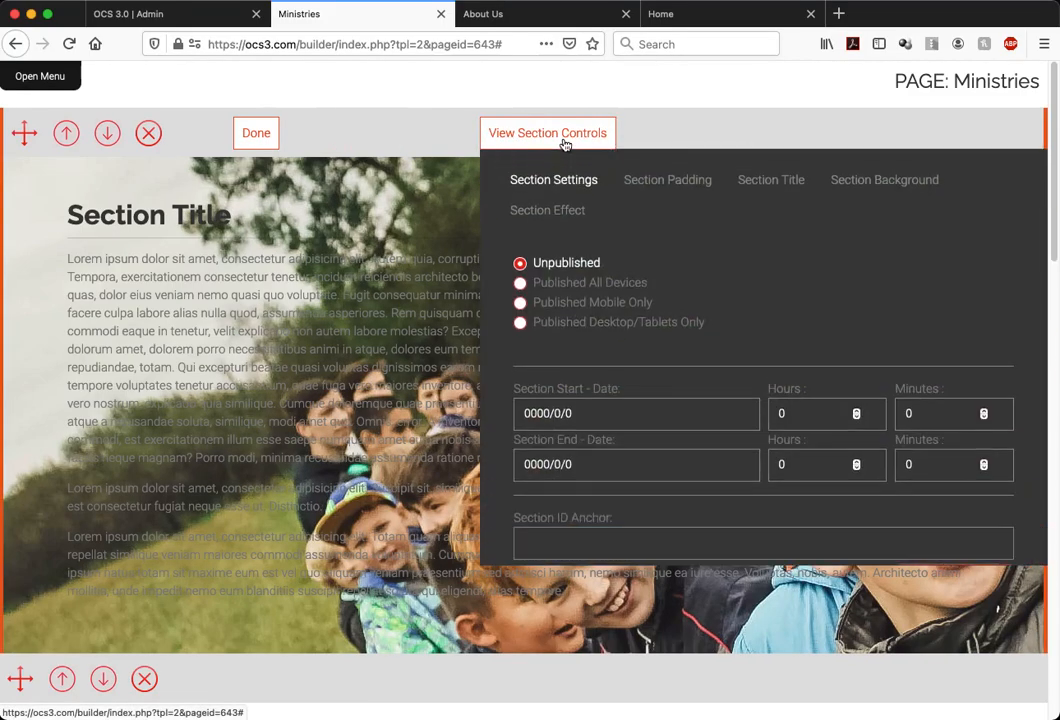
{"action": "left_click", "coordinate": [843, 186]}
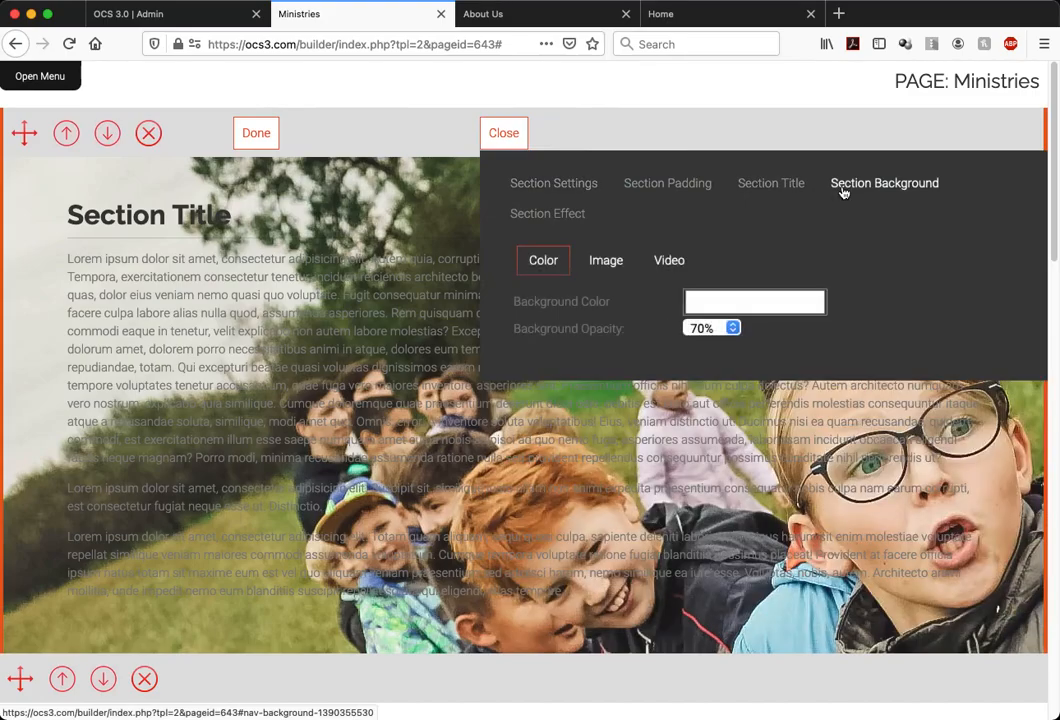
{"action": "left_click", "coordinate": [604, 264]}
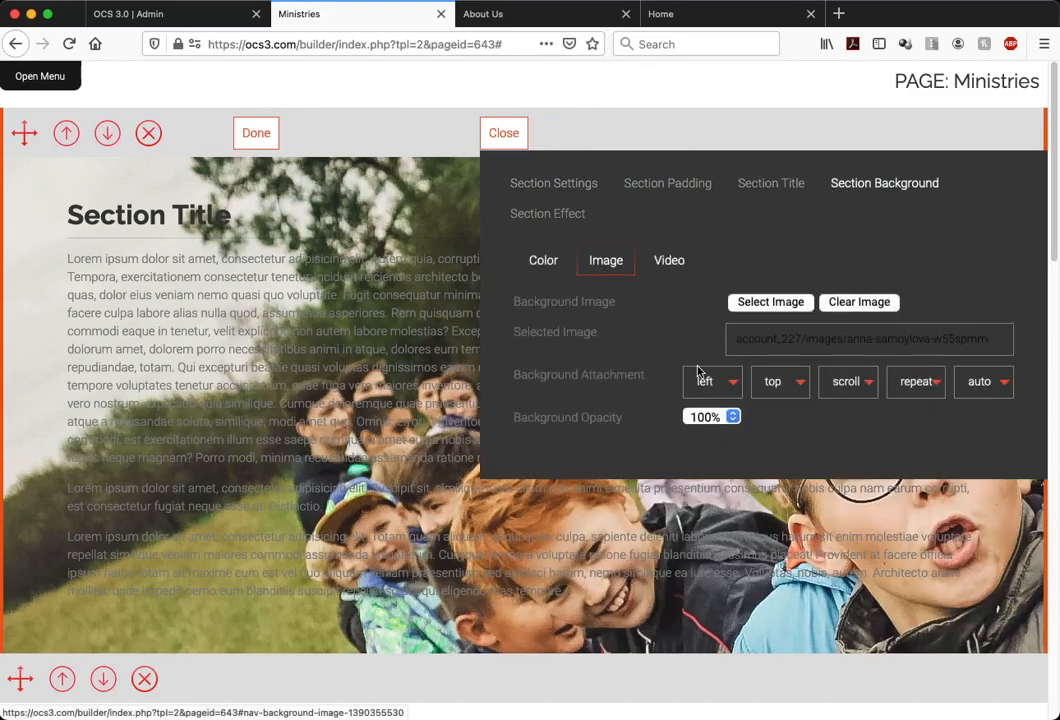
{"action": "left_click", "coordinate": [708, 417]}
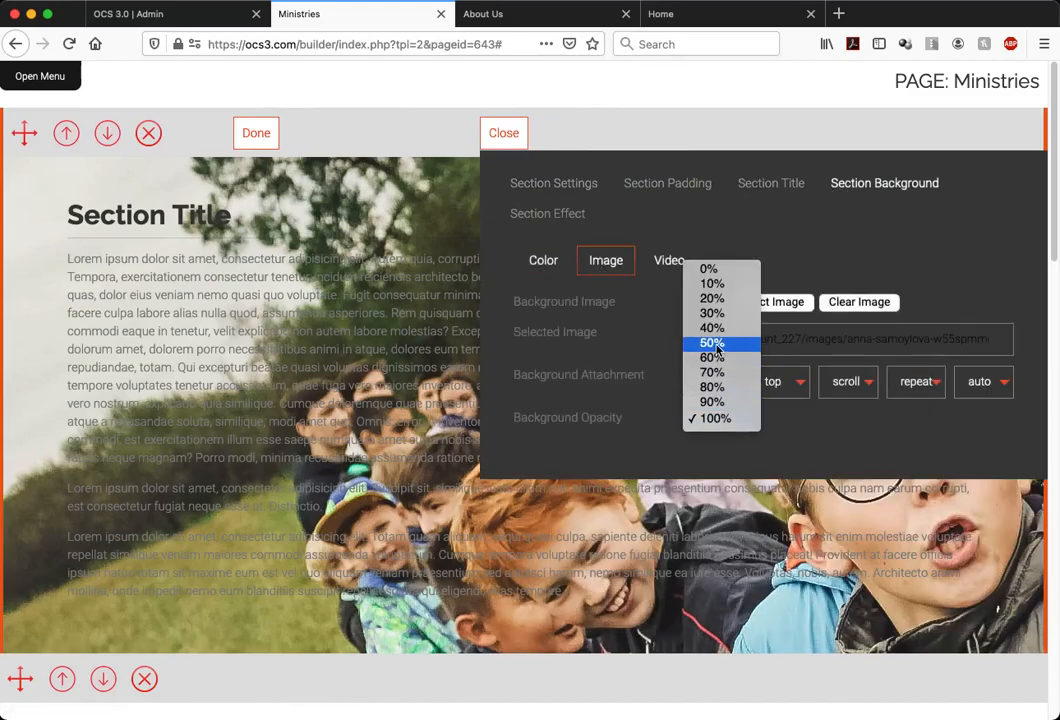
{"action": "left_click", "coordinate": [713, 372]}
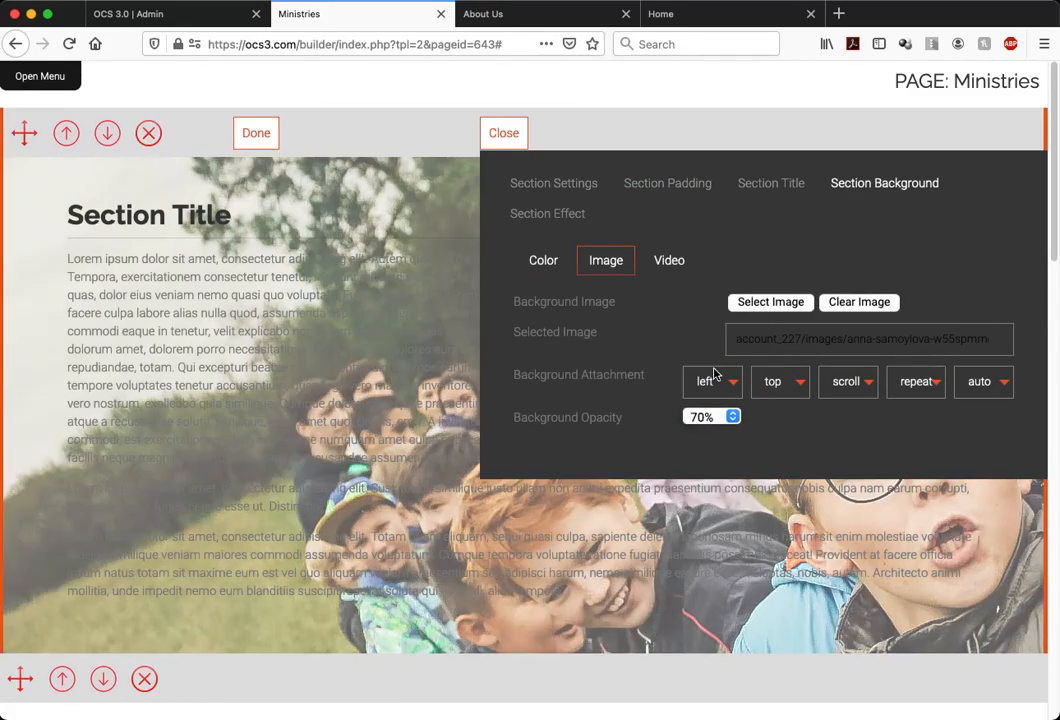
{"action": "left_click", "coordinate": [716, 423]}
{"action": "left_click", "coordinate": [716, 440]}
{"action": "left_click", "coordinate": [714, 418]}
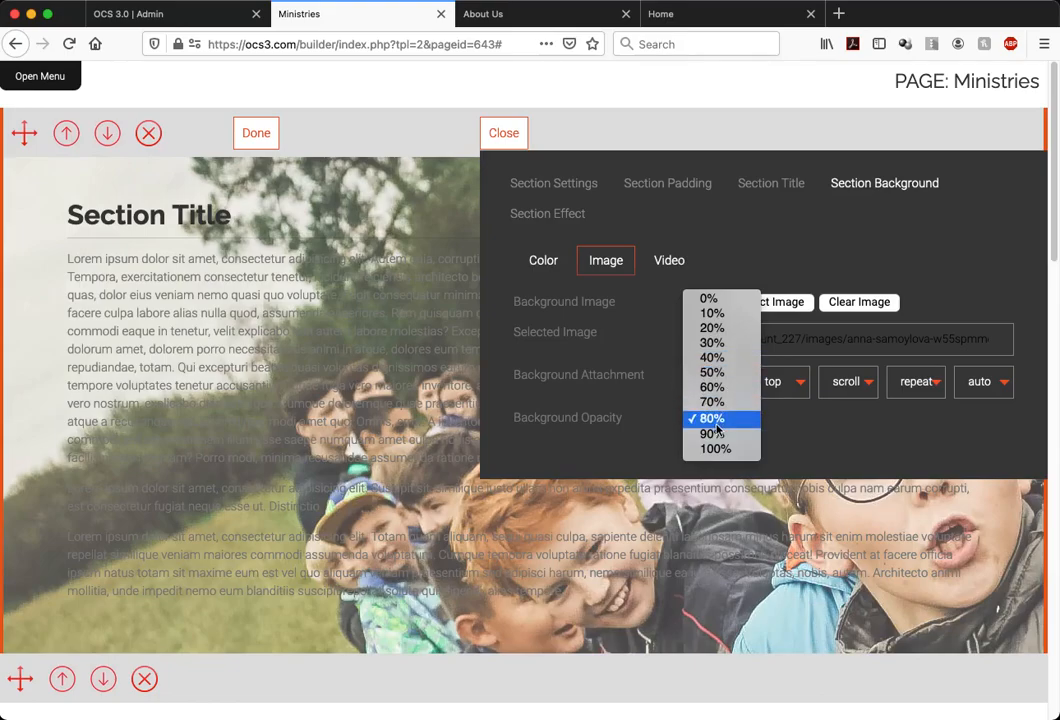
{"action": "left_click", "coordinate": [712, 342]}
{"action": "left_click", "coordinate": [490, 132]}
{"action": "scroll", "coordinate": [702, 344], "scroll_direction": "down", "scroll_amount": 2}
{"action": "scroll", "coordinate": [702, 344], "scroll_direction": "down", "scroll_amount": 1}
{"action": "scroll", "coordinate": [702, 344], "scroll_direction": "up", "scroll_amount": 3}
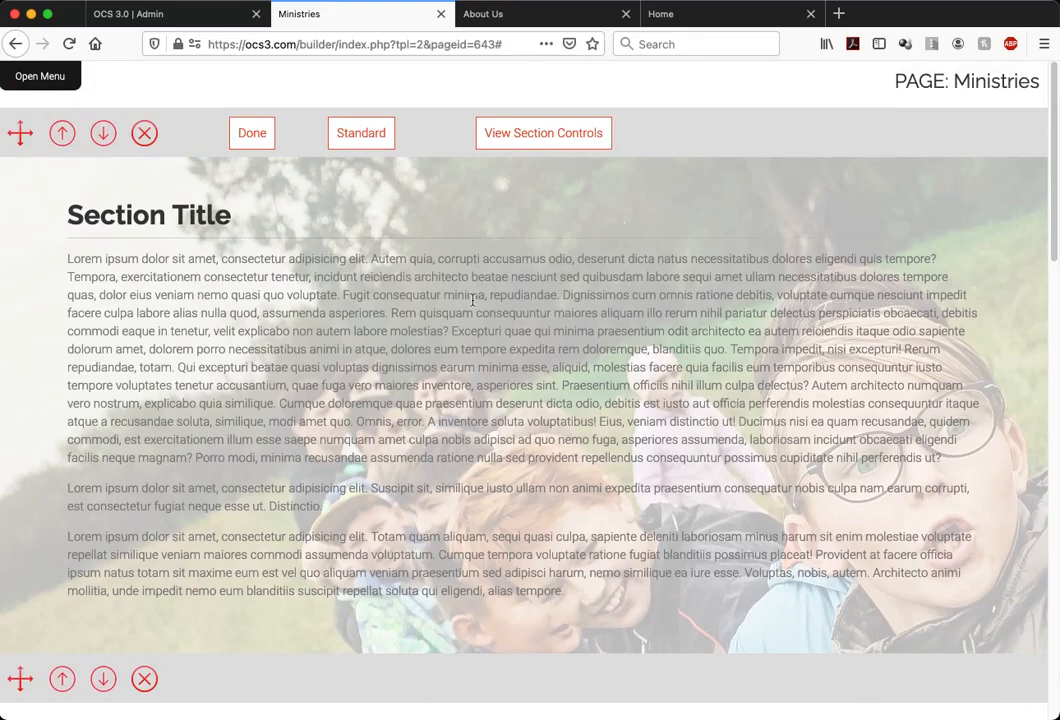
Add a 2 Columns section and return to the page, down to the section with the children's photo
{"action": "left_click", "coordinate": [38, 75]}
{"action": "left_click", "coordinate": [36, 88]}
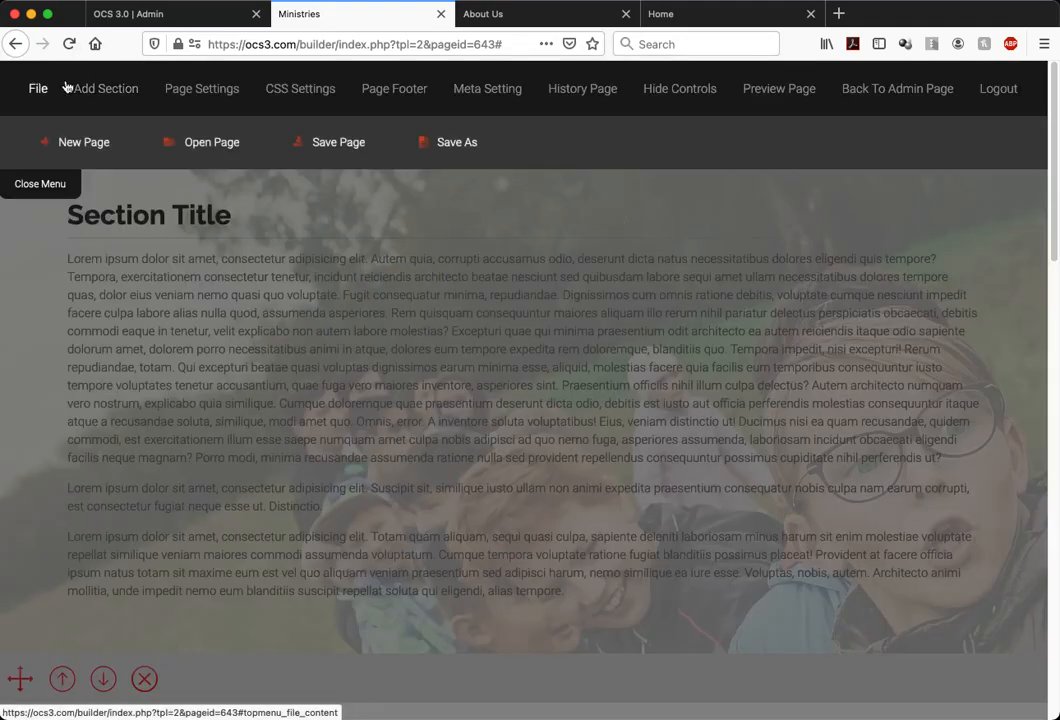
{"action": "left_click", "coordinate": [125, 100]}
{"action": "left_click", "coordinate": [127, 281]}
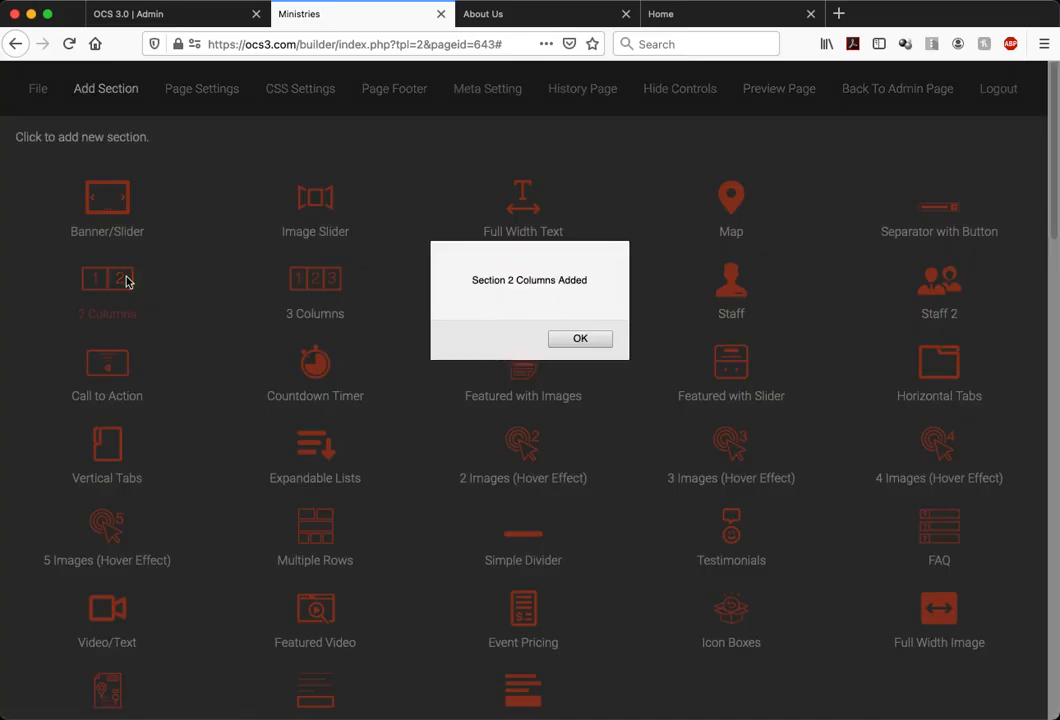
{"action": "left_click", "coordinate": [586, 346]}
{"action": "scroll", "coordinate": [122, 668], "scroll_direction": "down", "scroll_amount": 1}
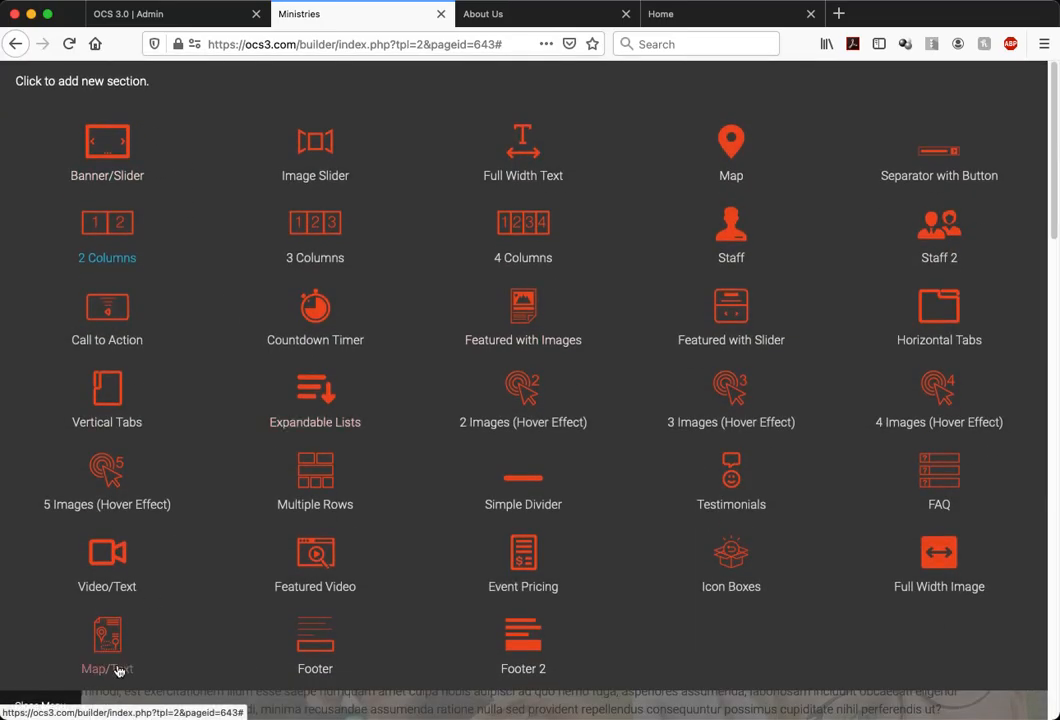
{"action": "left_click", "coordinate": [122, 668]}
{"action": "scroll", "coordinate": [537, 530], "scroll_direction": "down", "scroll_amount": 10}
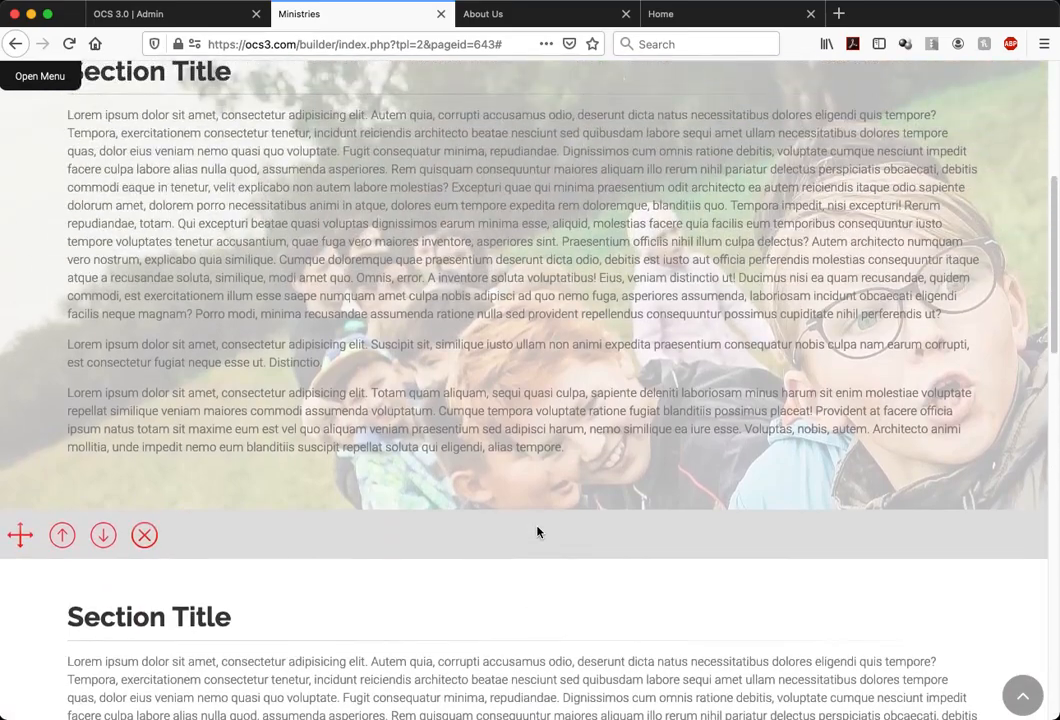
{"action": "scroll", "coordinate": [537, 531], "scroll_direction": "down", "scroll_amount": 4}
Set the photo section's background color to 3300FF from the Web Safe Colors palette
{"action": "left_click", "coordinate": [568, 151]}
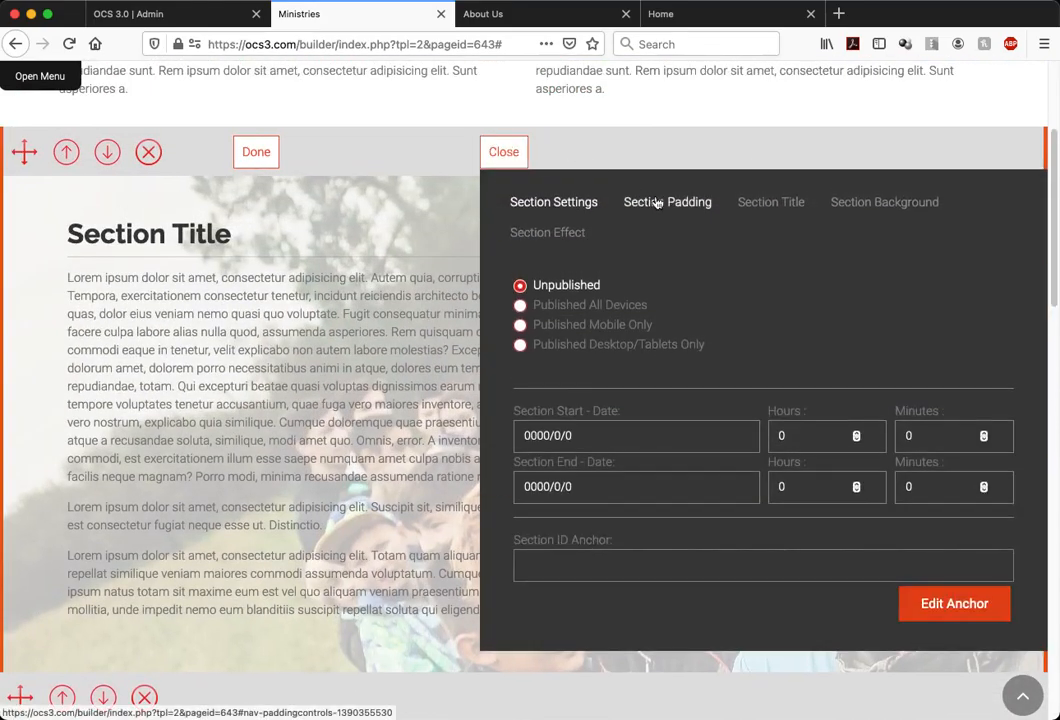
{"action": "left_click", "coordinate": [875, 204]}
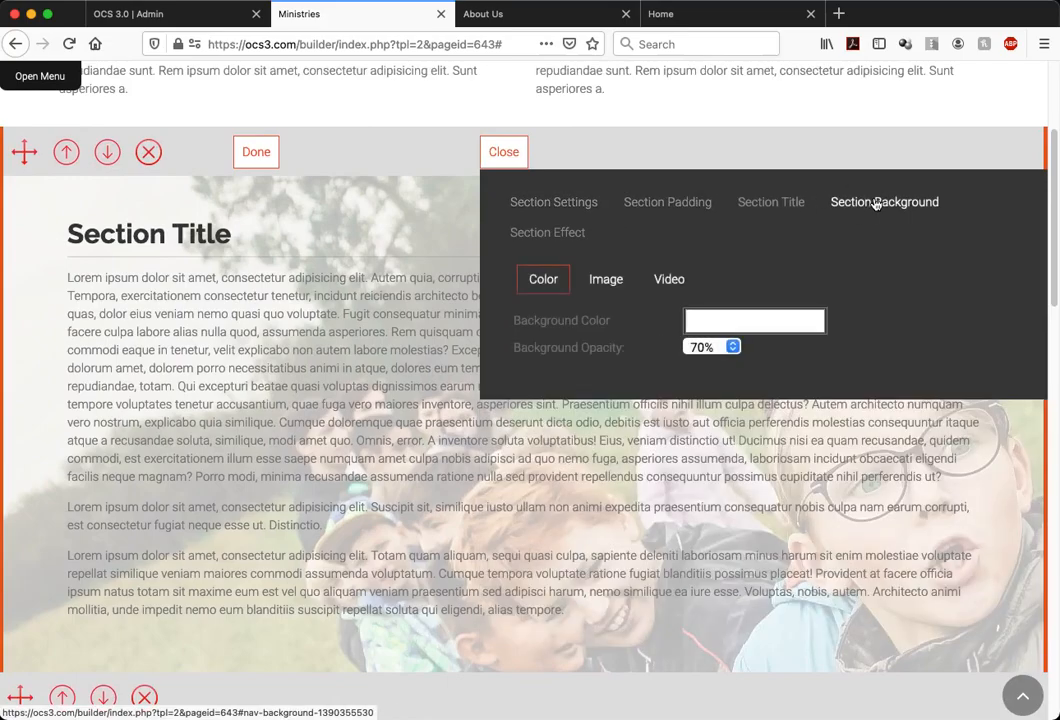
{"action": "left_click", "coordinate": [722, 324]}
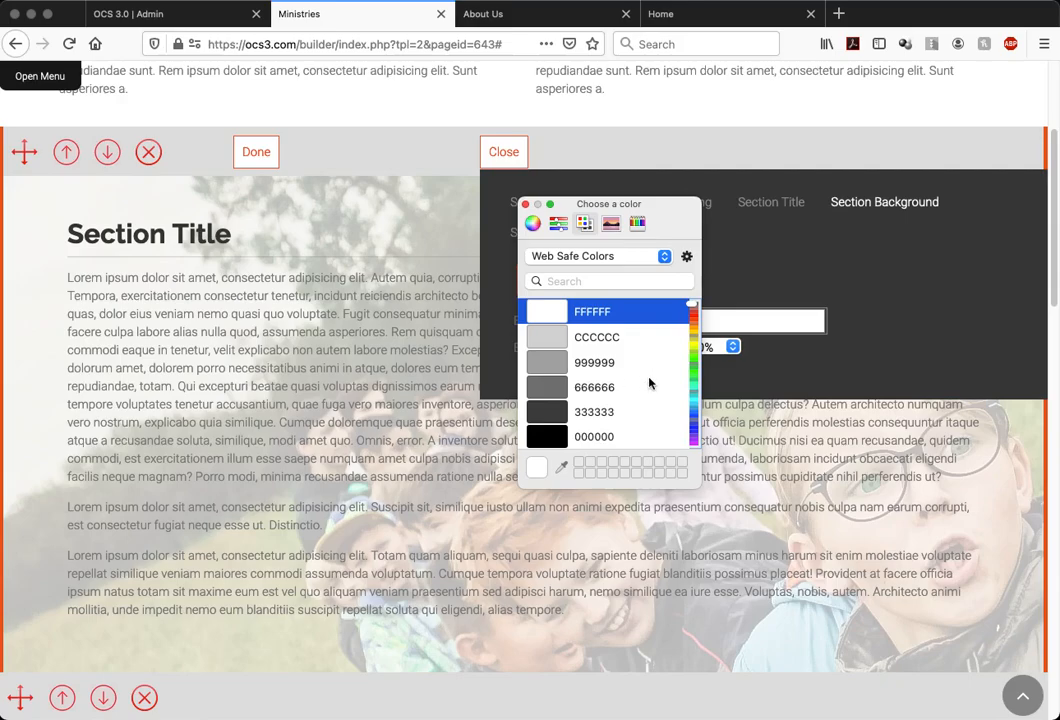
{"action": "left_click", "coordinate": [696, 415]}
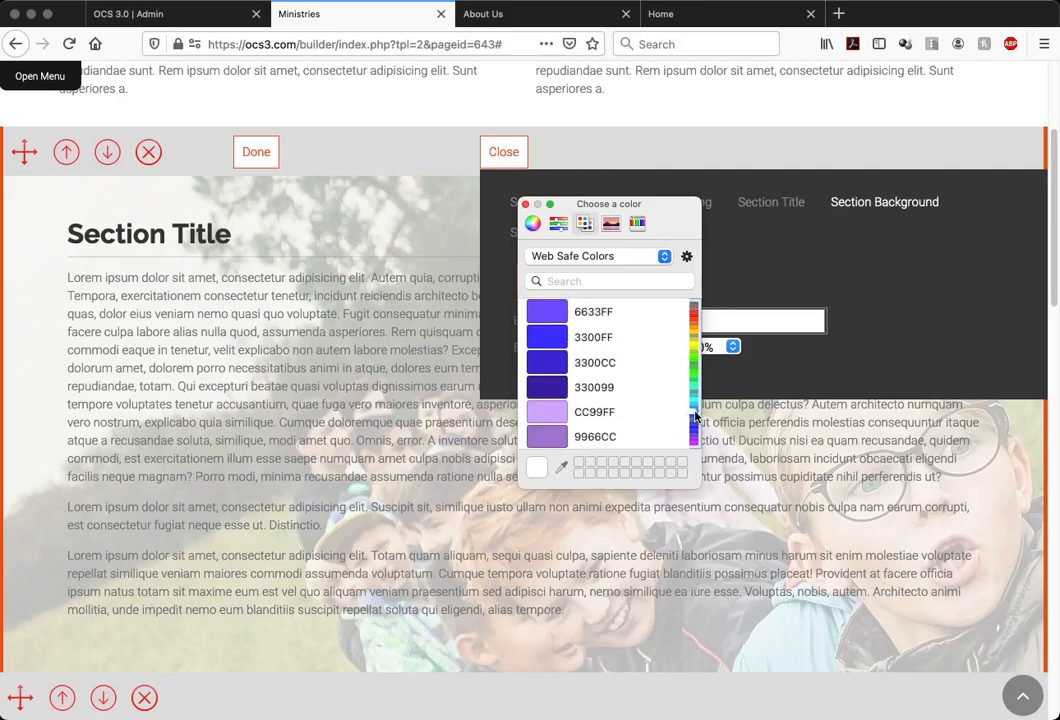
{"action": "left_click", "coordinate": [553, 345]}
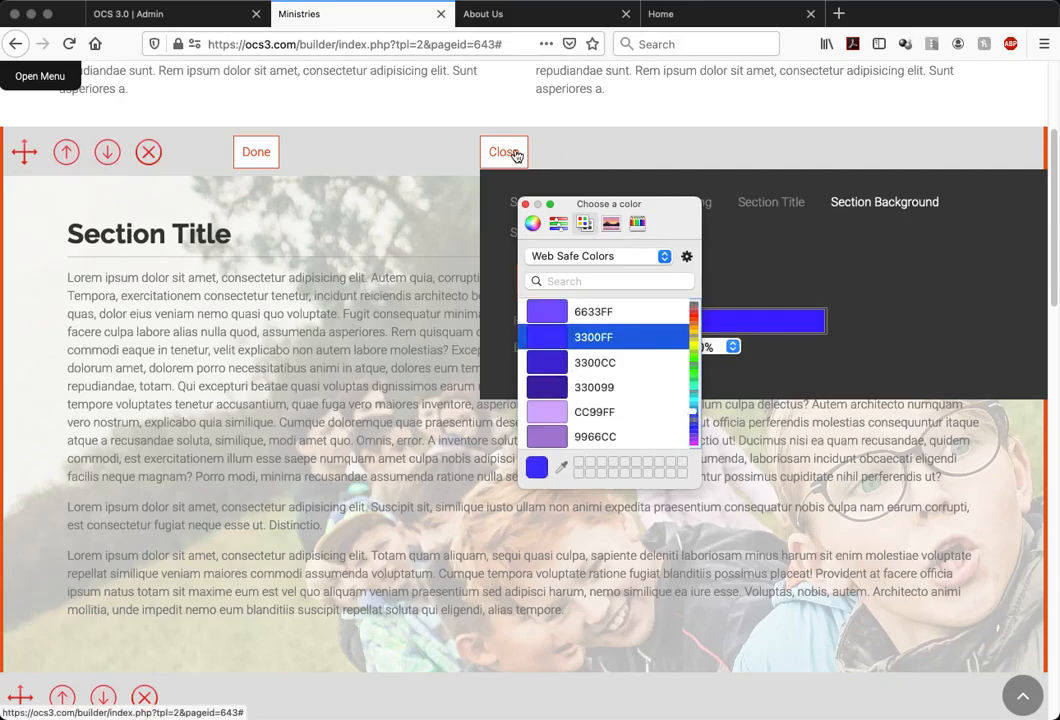
{"action": "left_click", "coordinate": [527, 206]}
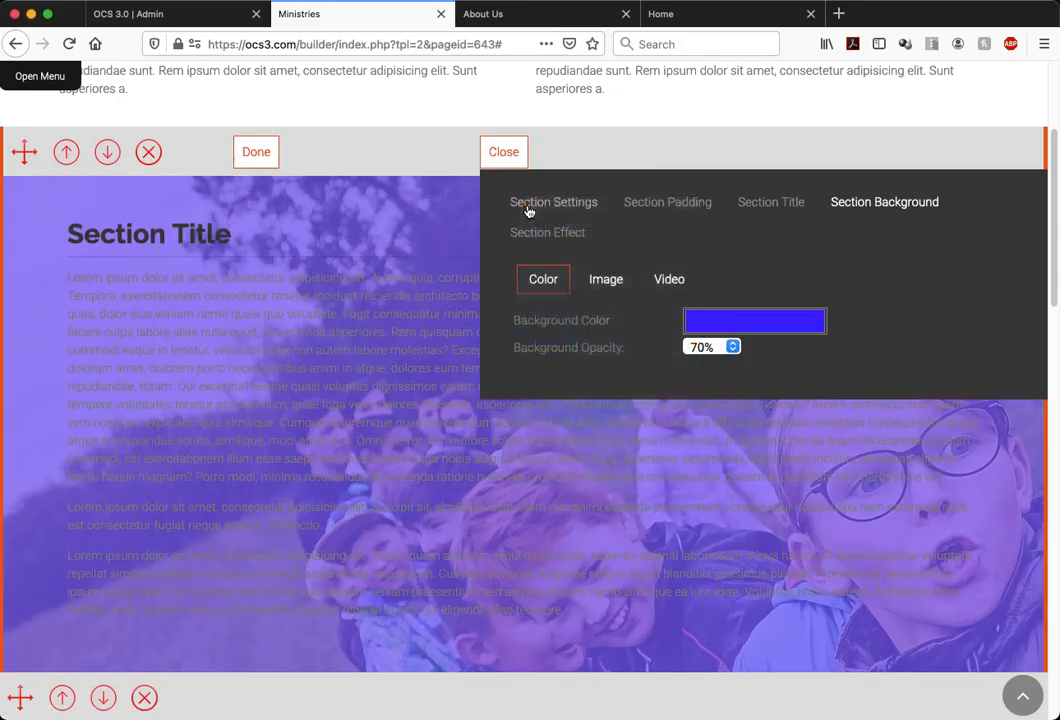
Set the photo section's background color opacity to 20% after trying 10%, and clear its background image
{"action": "left_click", "coordinate": [716, 353]}
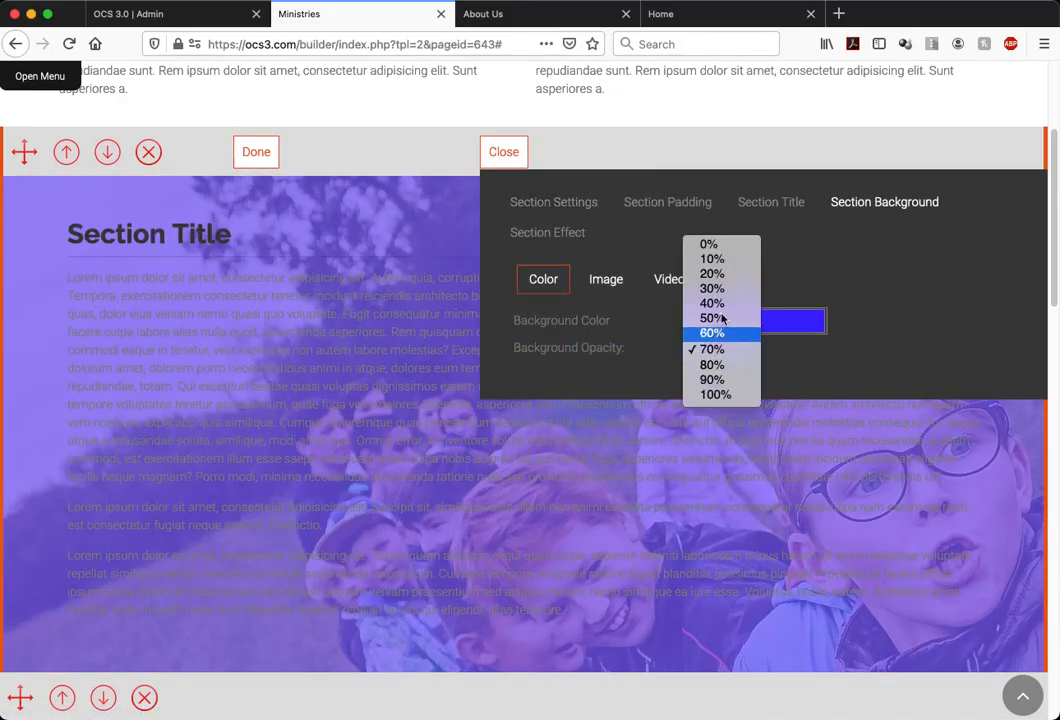
{"action": "left_click", "coordinate": [730, 262]}
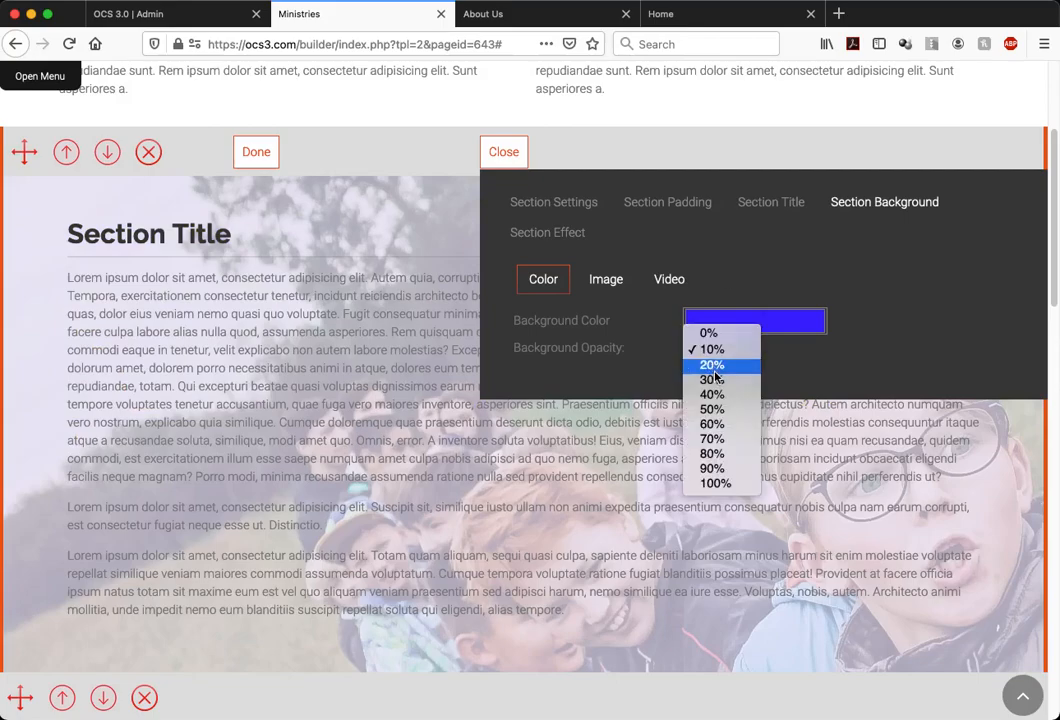
{"action": "left_click", "coordinate": [713, 364]}
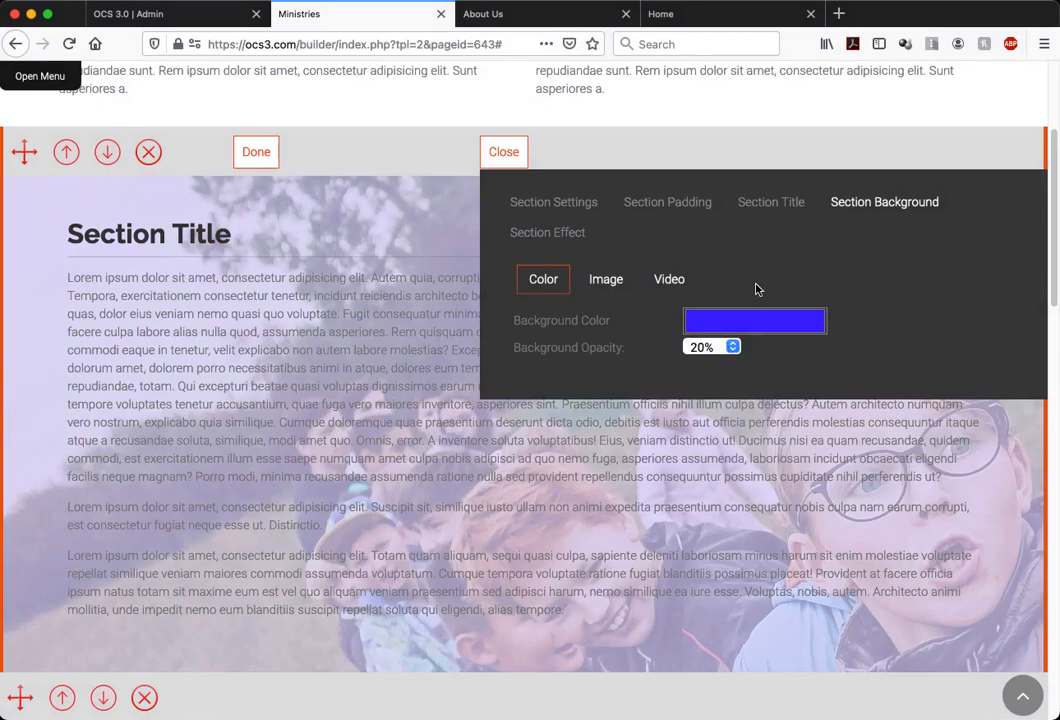
{"action": "left_click", "coordinate": [597, 284]}
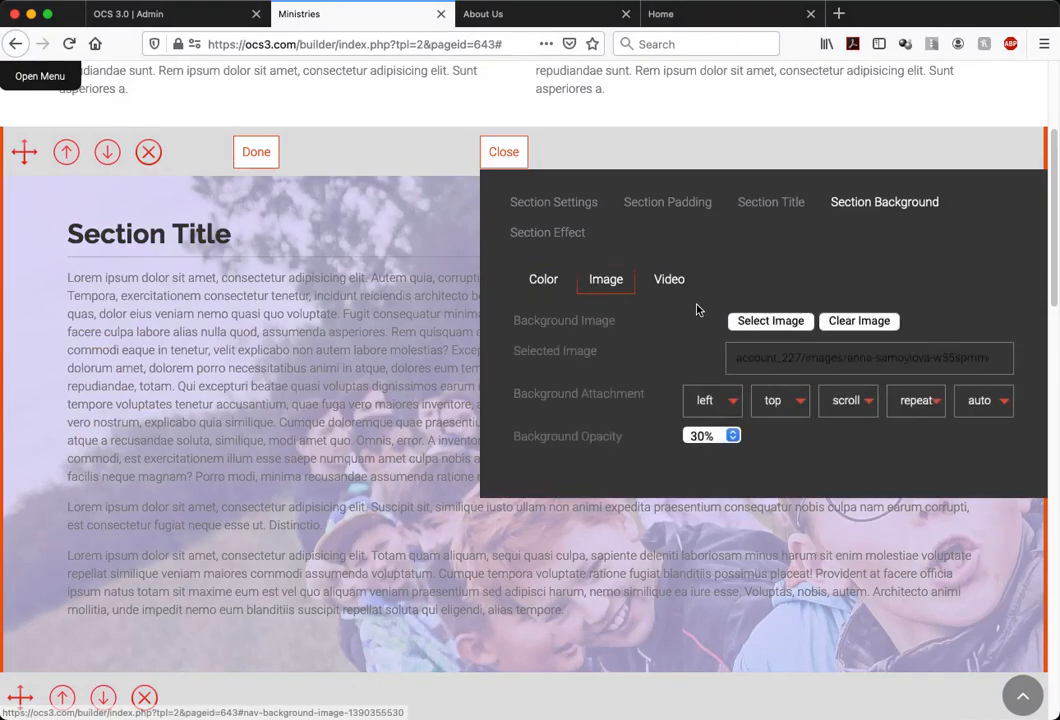
{"action": "left_click", "coordinate": [854, 322]}
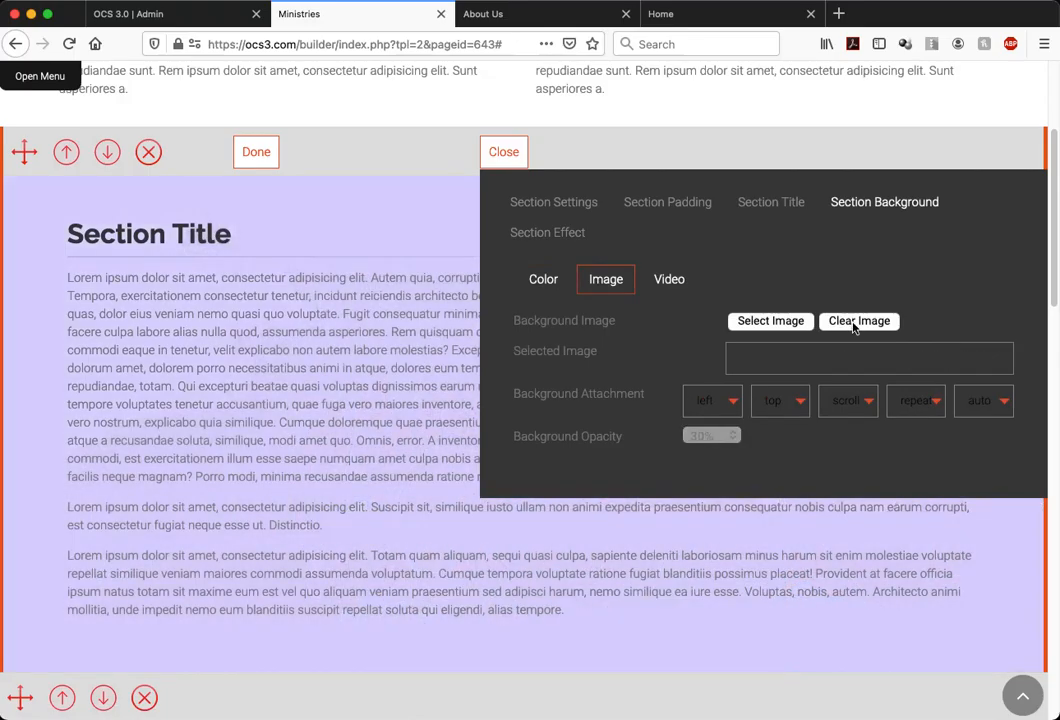
Set the photo section's background color opacity to 0%
{"action": "left_click", "coordinate": [540, 279]}
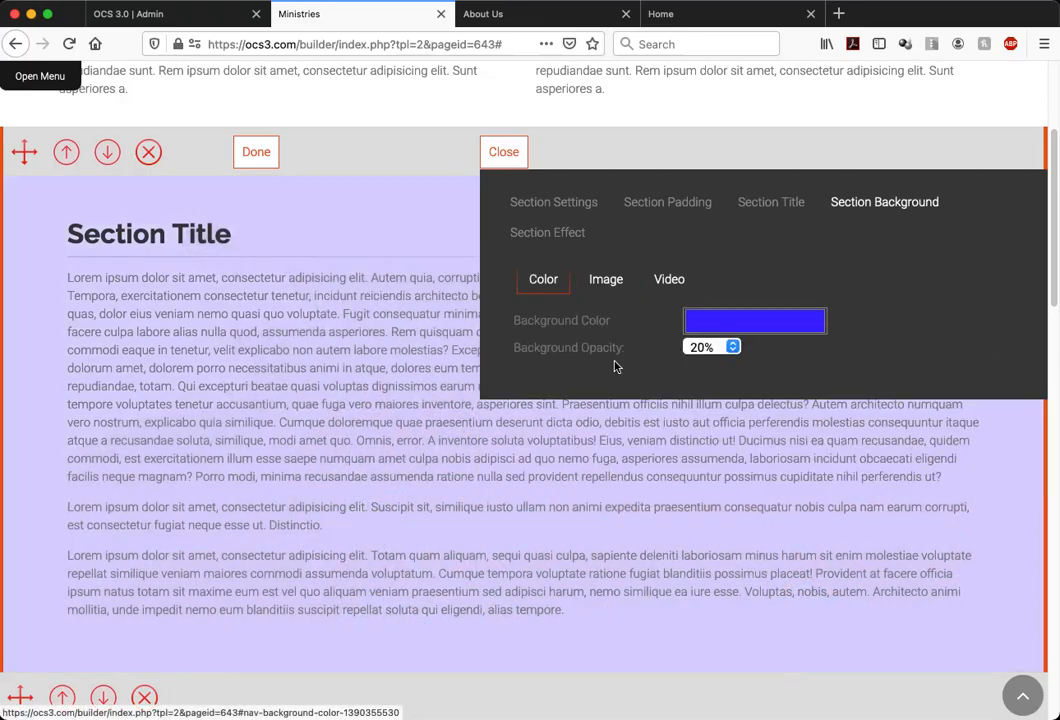
{"action": "left_click", "coordinate": [714, 348]}
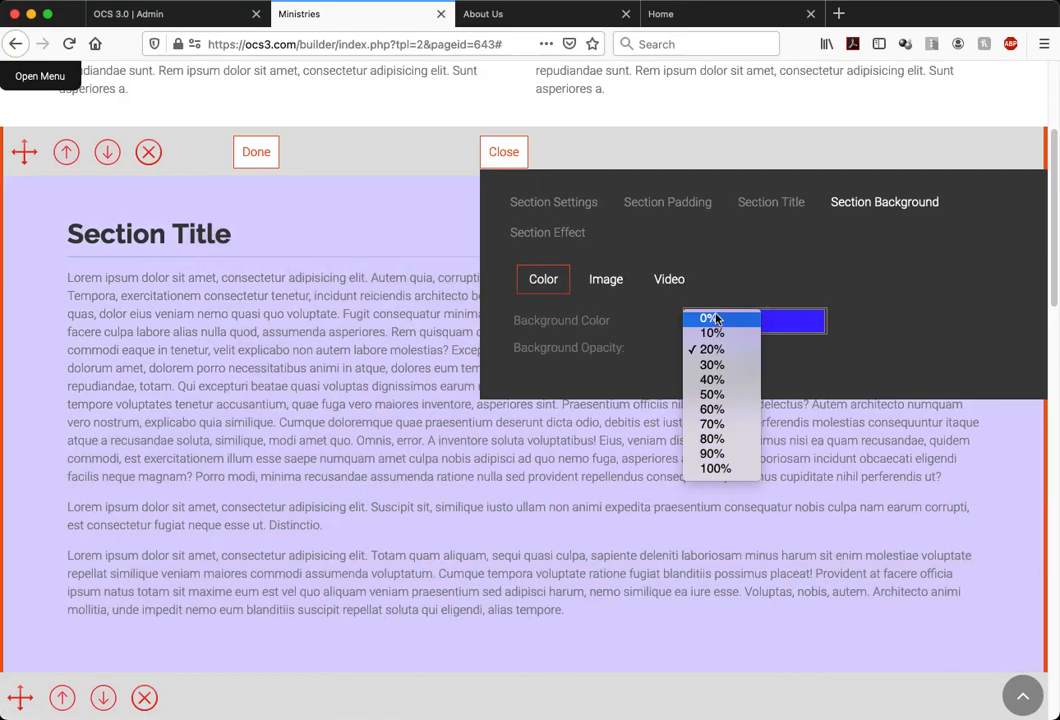
{"action": "left_click", "coordinate": [714, 318]}
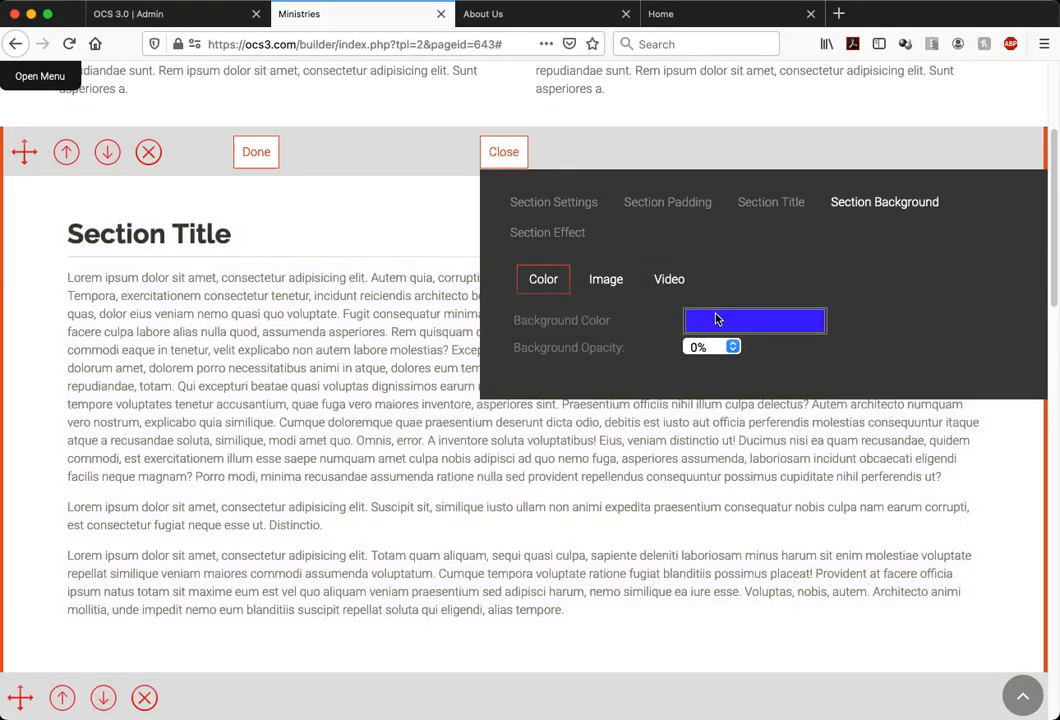
Choose the already uploaded photo of the children as the section's background image
{"action": "left_click", "coordinate": [604, 283]}
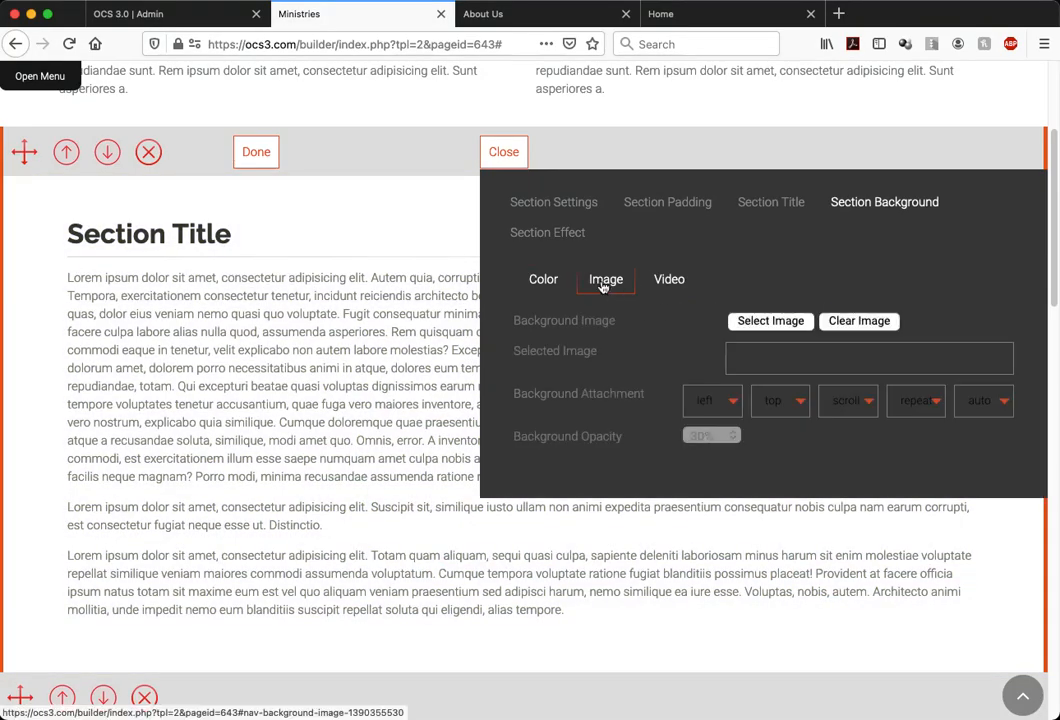
{"action": "left_click", "coordinate": [797, 323]}
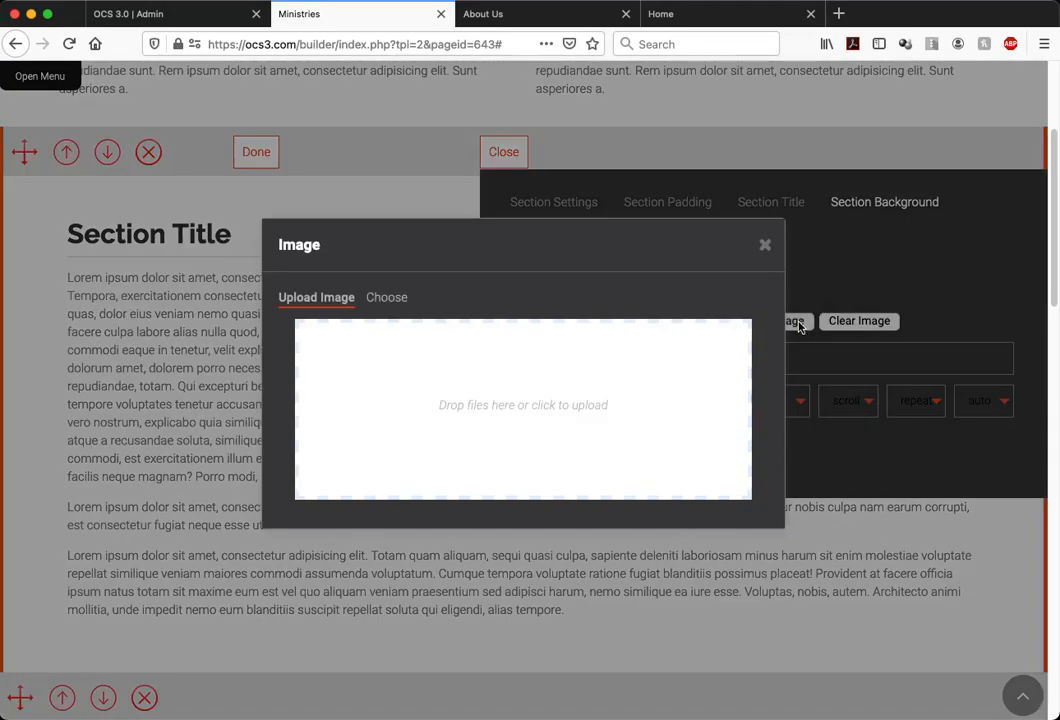
{"action": "left_click", "coordinate": [386, 298]}
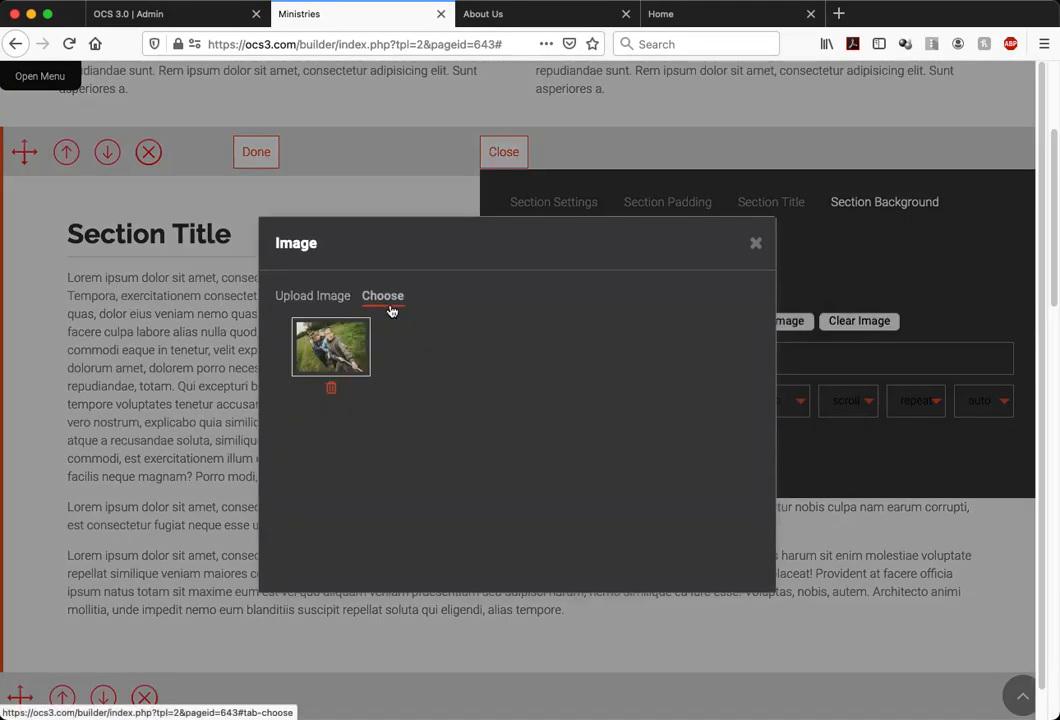
{"action": "left_click", "coordinate": [331, 347]}
{"action": "left_click", "coordinate": [755, 243]}
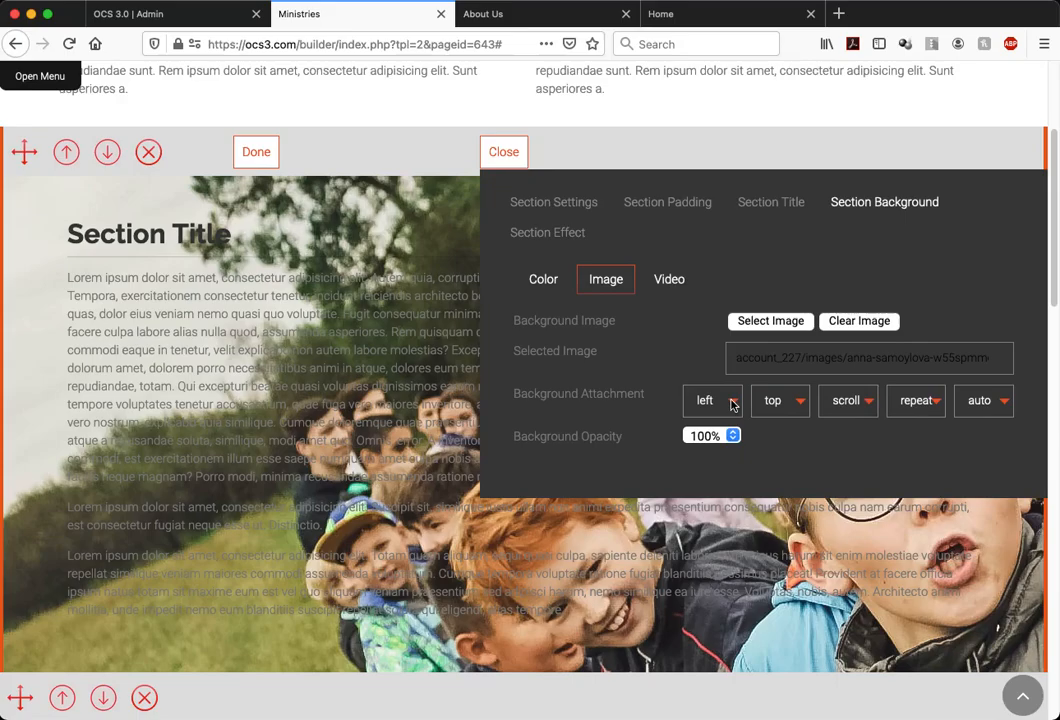
Review the background image's repeat and horizontal position options, and set its size to cover
{"action": "left_click", "coordinate": [913, 404]}
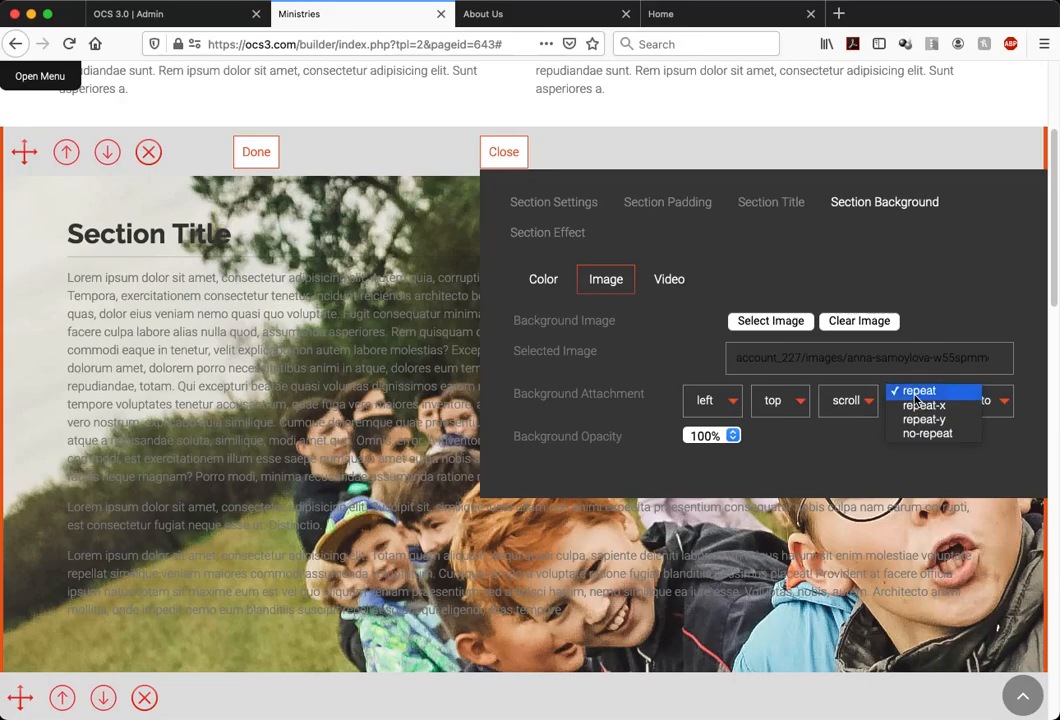
{"action": "left_click", "coordinate": [915, 396]}
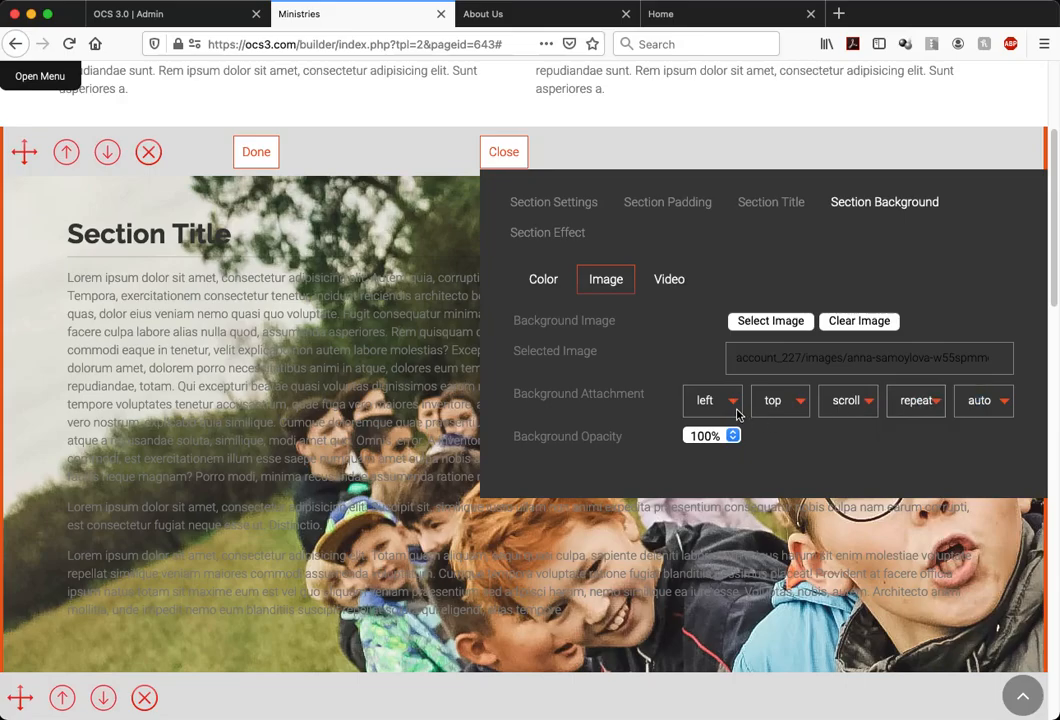
{"action": "left_click", "coordinate": [730, 405]}
{"action": "left_click", "coordinate": [705, 367]}
{"action": "left_click", "coordinate": [983, 401]}
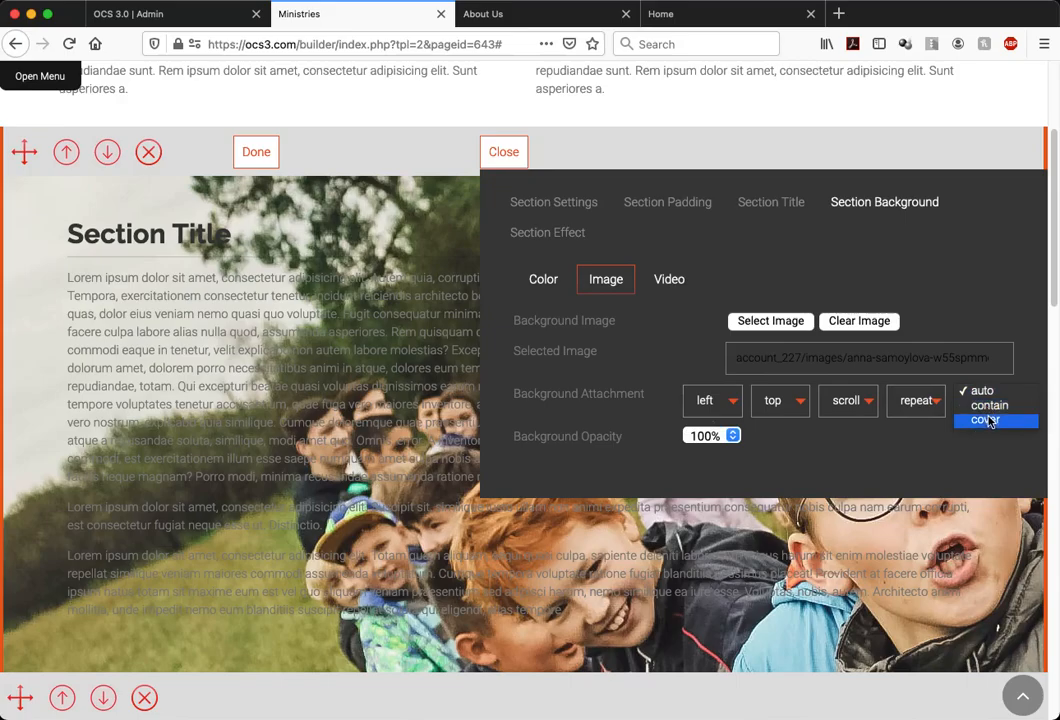
{"action": "left_click", "coordinate": [988, 420]}
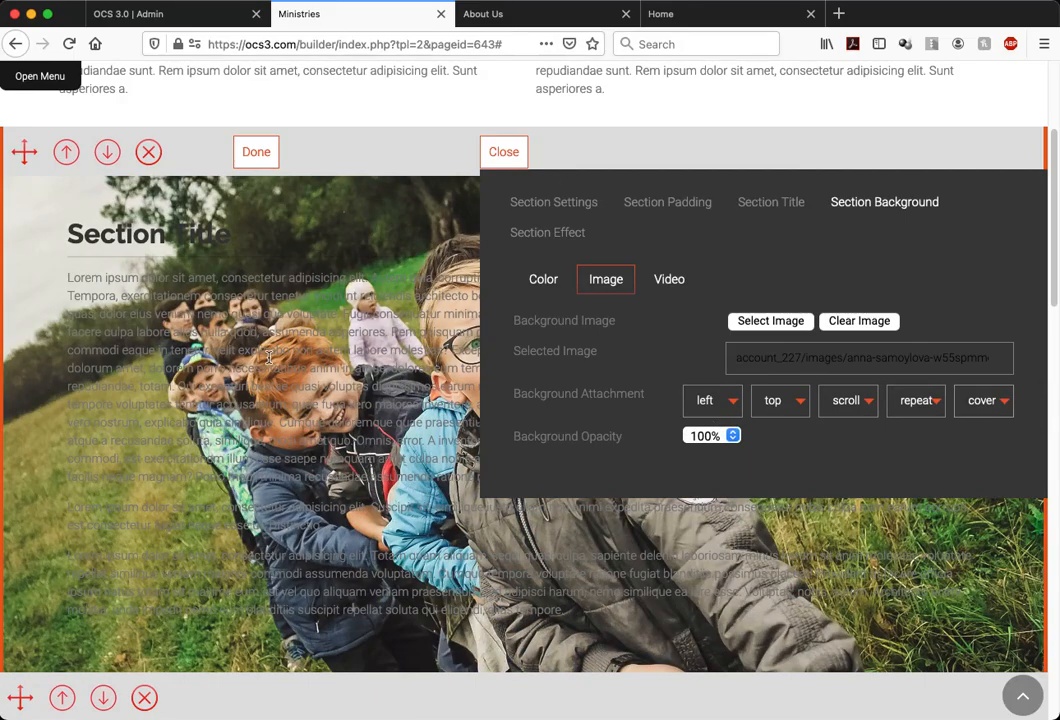
Try the contain size for the section's background image and close the section controls to view it
{"action": "scroll", "coordinate": [320, 600], "scroll_direction": "down", "scroll_amount": 1}
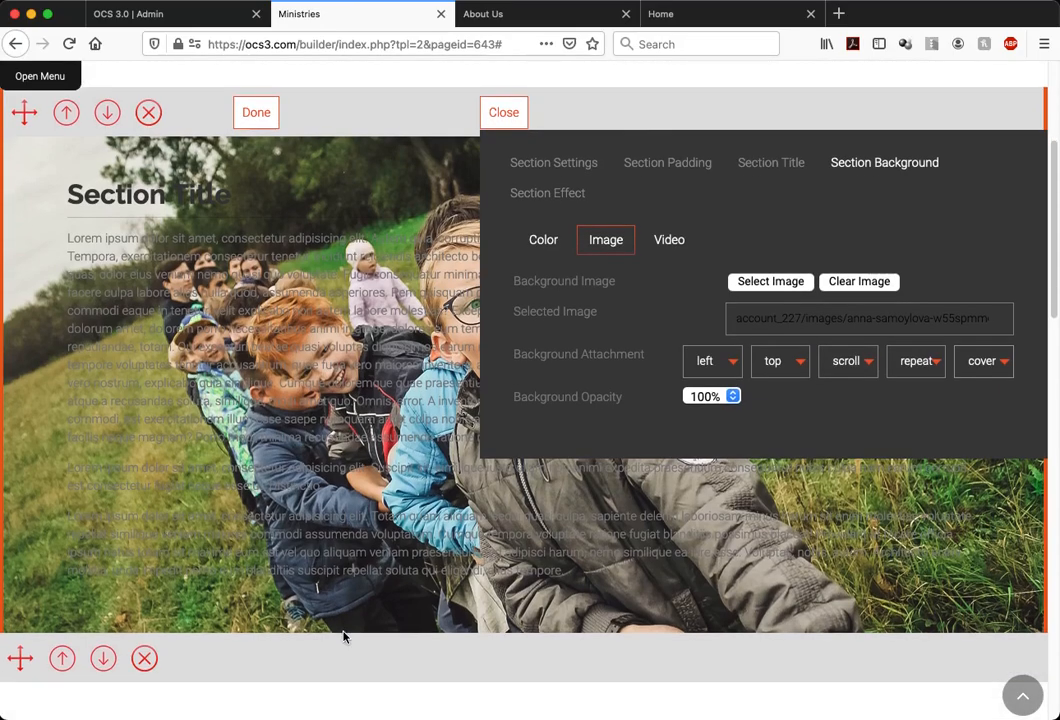
{"action": "left_click", "coordinate": [988, 362]}
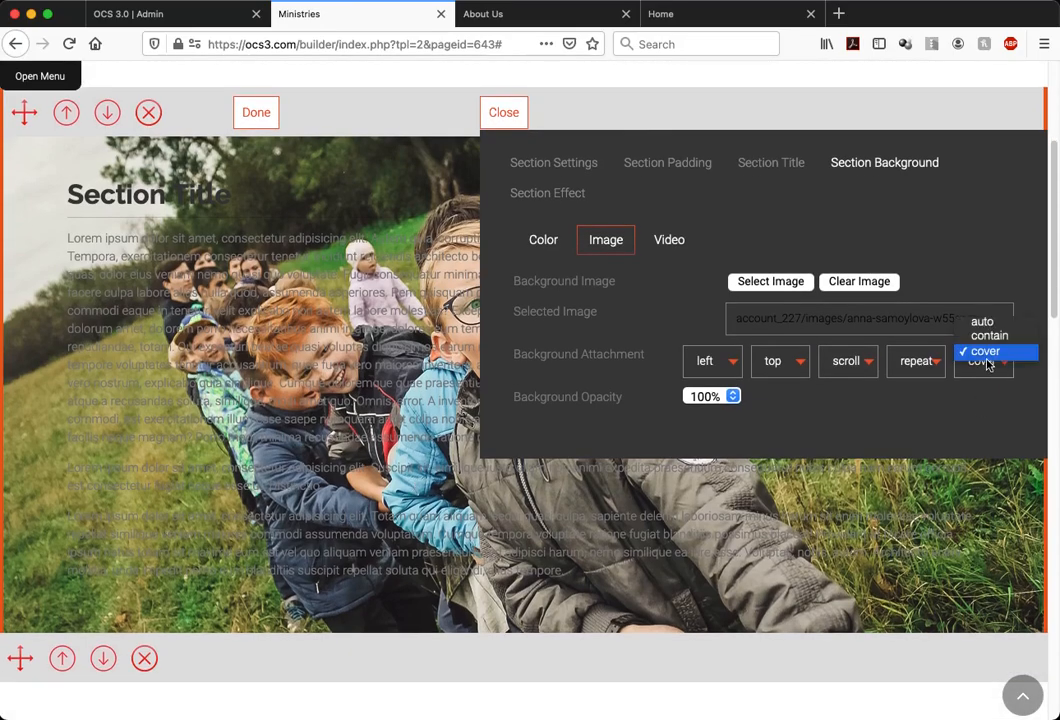
{"action": "left_click", "coordinate": [992, 337]}
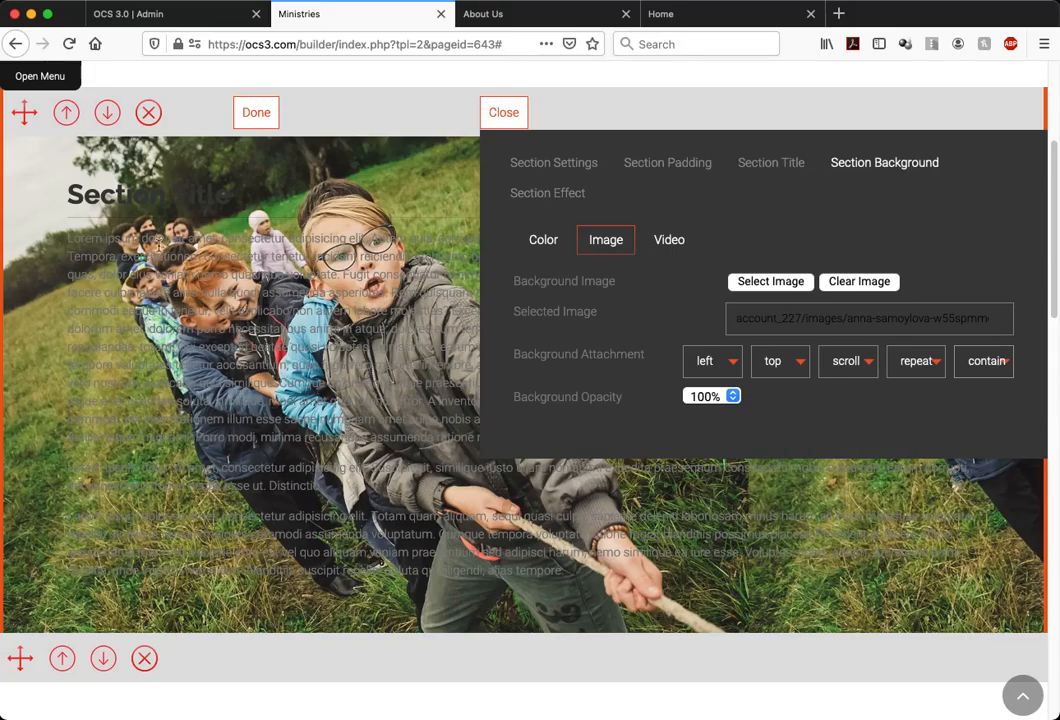
{"action": "left_click", "coordinate": [513, 118]}
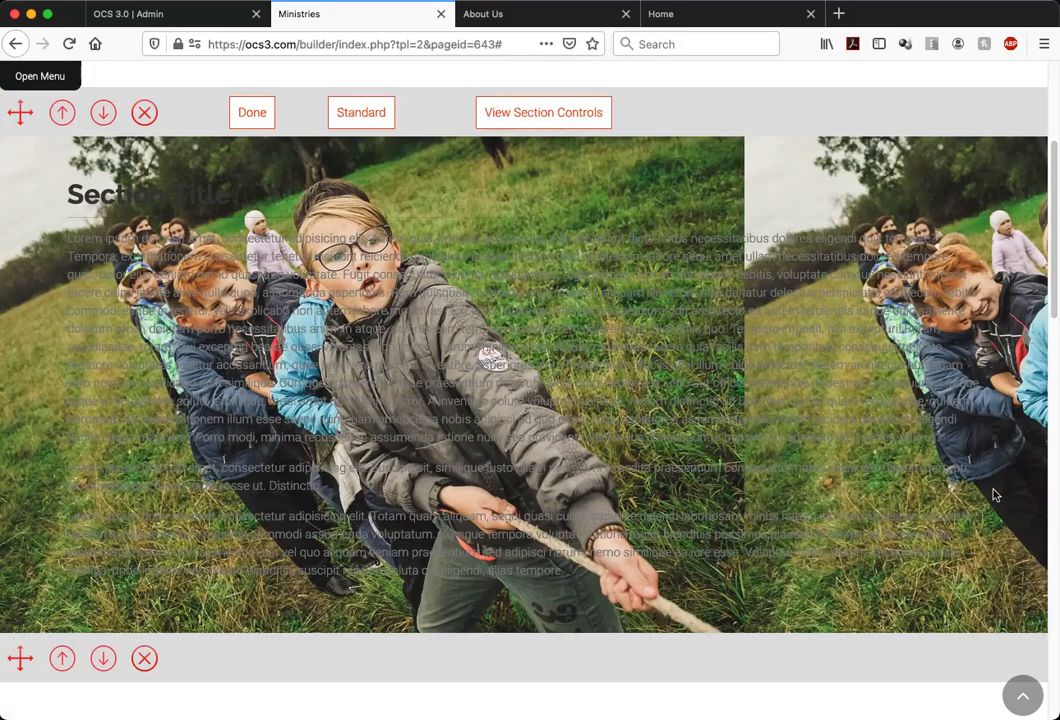
Reopen the section's background image settings and set the image to no-repeat with the cover size
{"action": "left_click", "coordinate": [544, 119]}
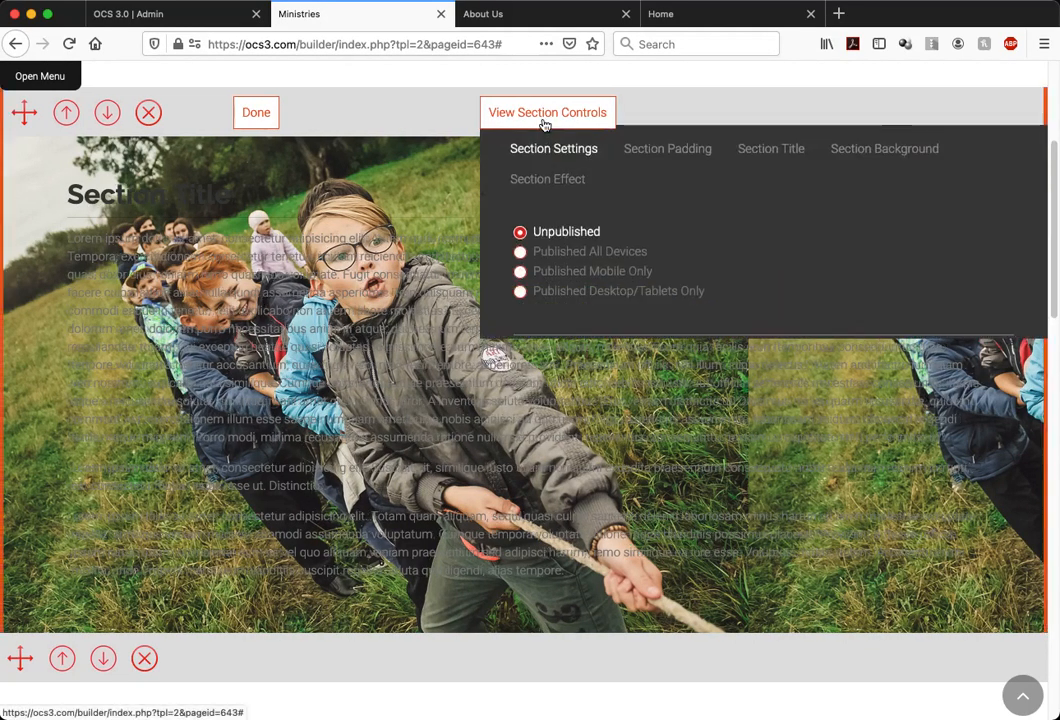
{"action": "left_click", "coordinate": [849, 169]}
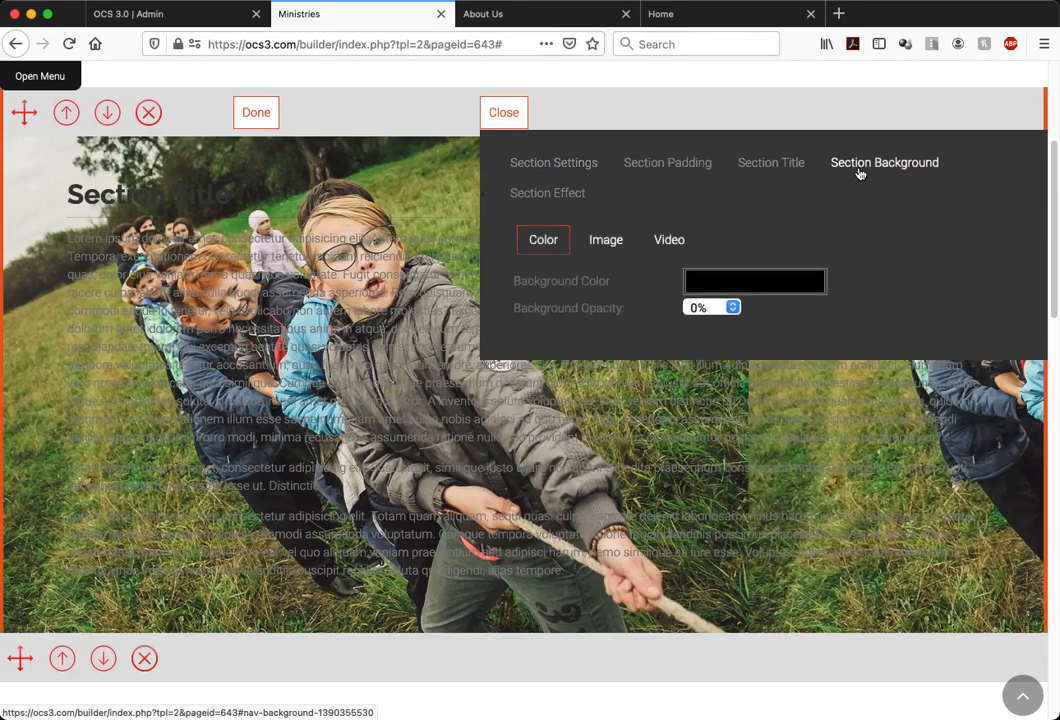
{"action": "left_click", "coordinate": [612, 240]}
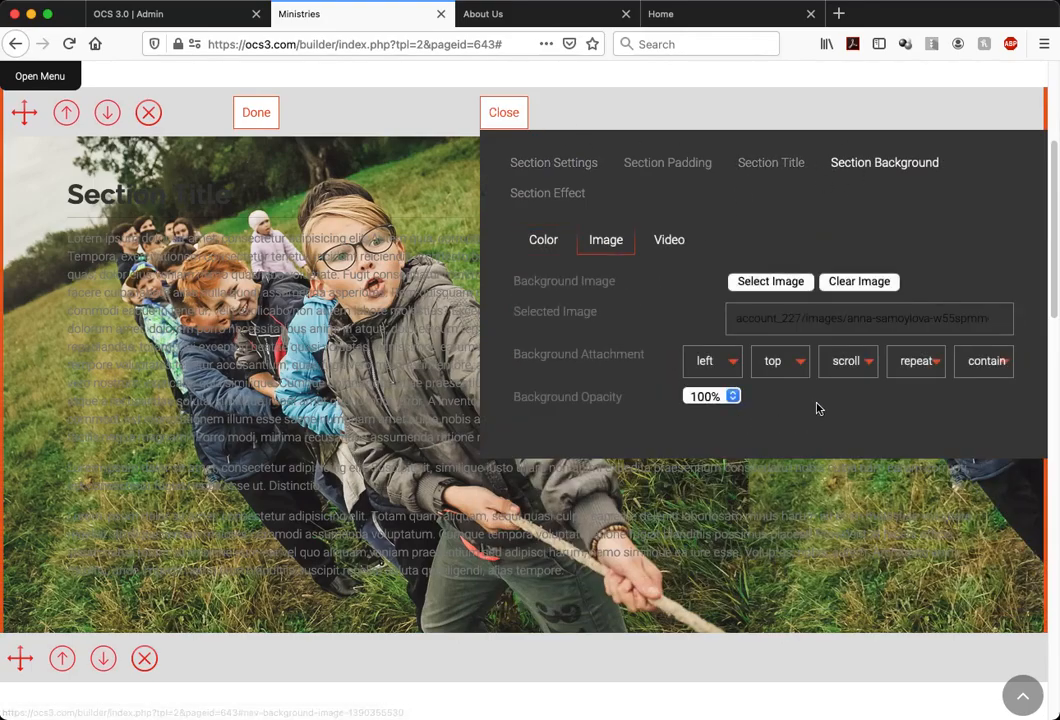
{"action": "left_click", "coordinate": [951, 364]}
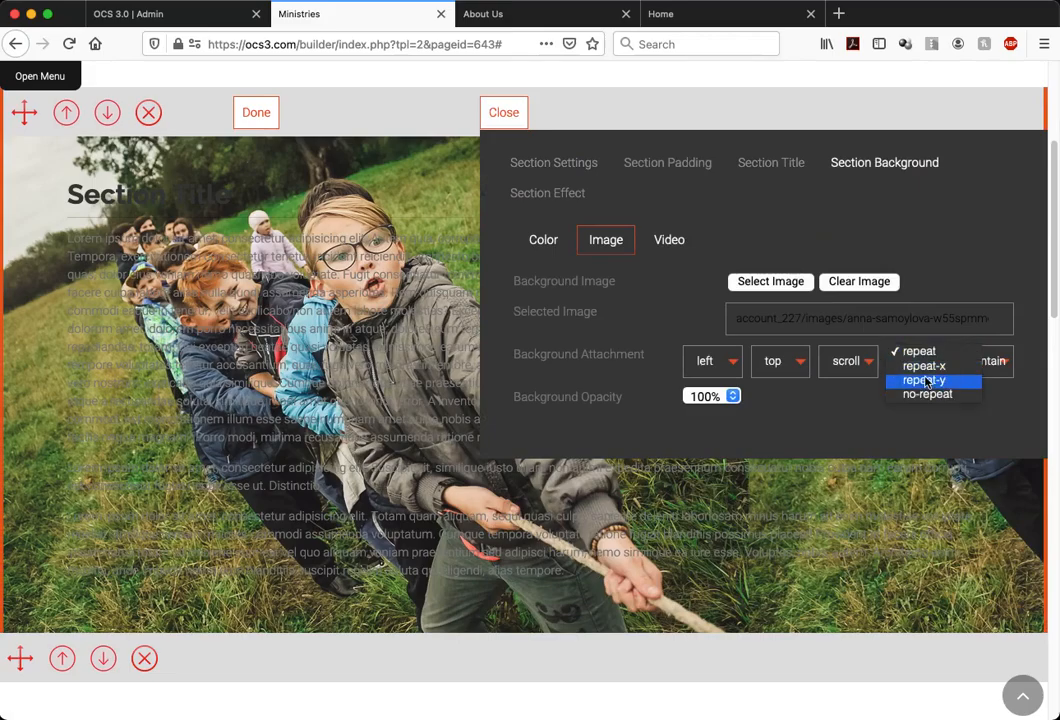
{"action": "left_click", "coordinate": [928, 393]}
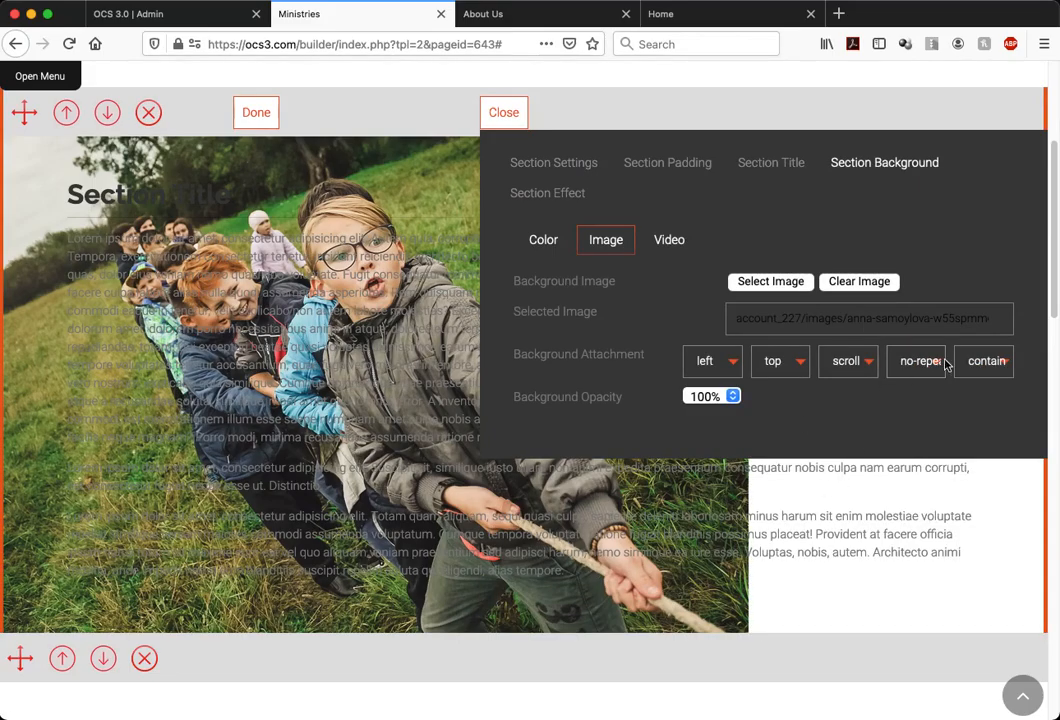
{"action": "left_click", "coordinate": [980, 364]}
{"action": "left_click", "coordinate": [979, 366]}
Set the background image's attachment to fixed and close the section controls
{"action": "left_click", "coordinate": [860, 366]}
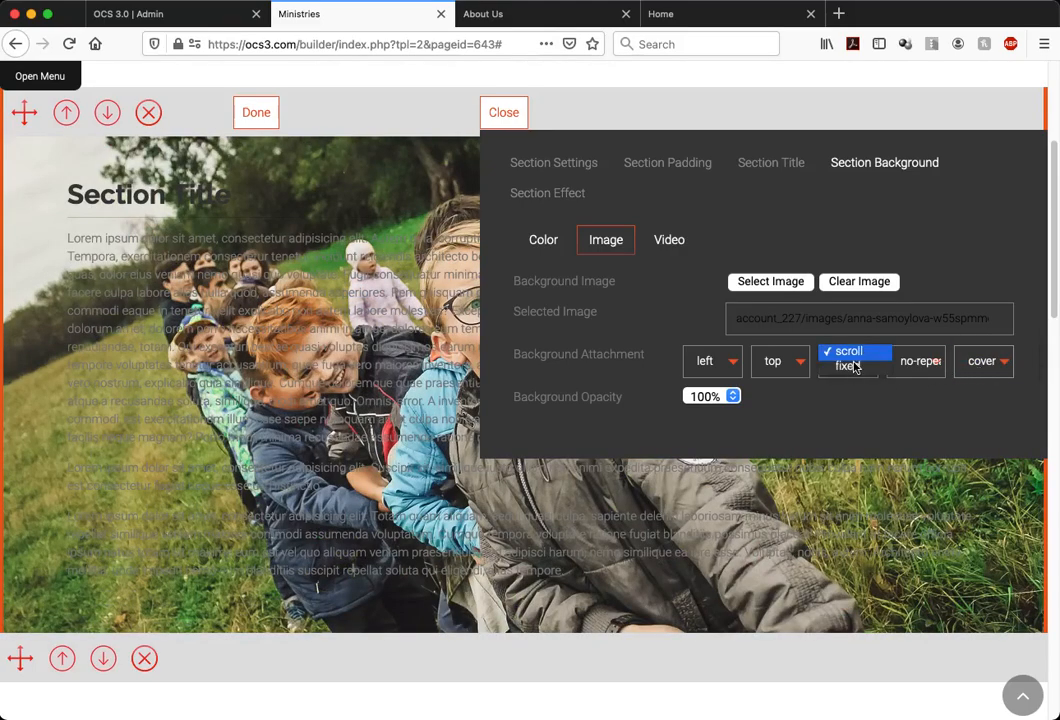
{"action": "left_click", "coordinate": [852, 368]}
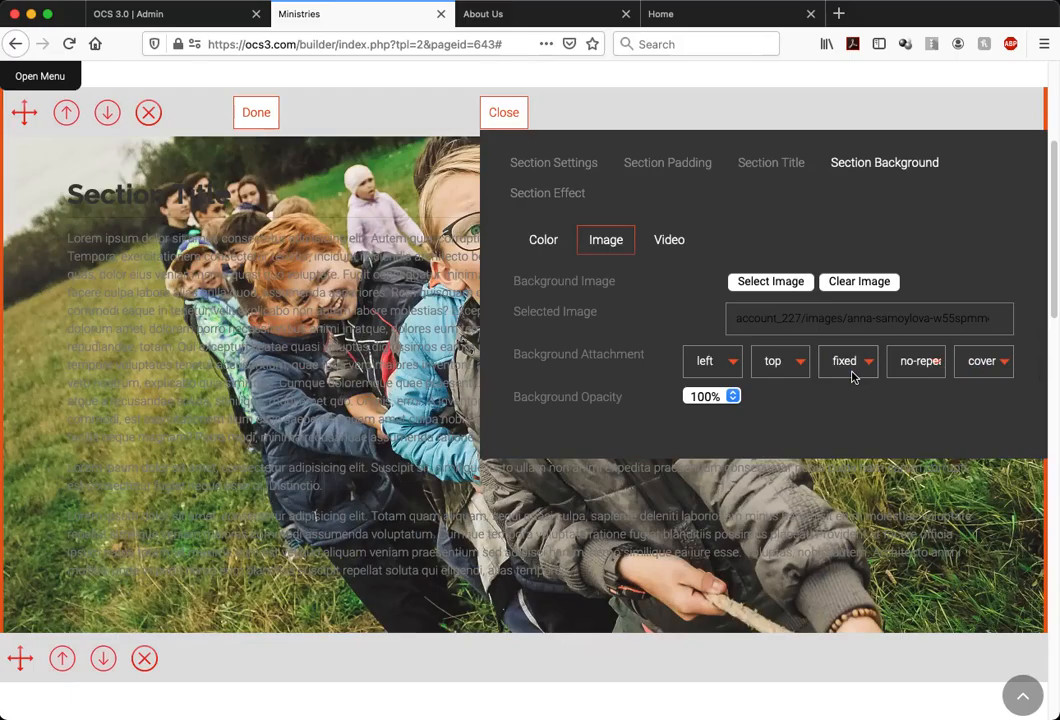
{"action": "left_click", "coordinate": [510, 113]}
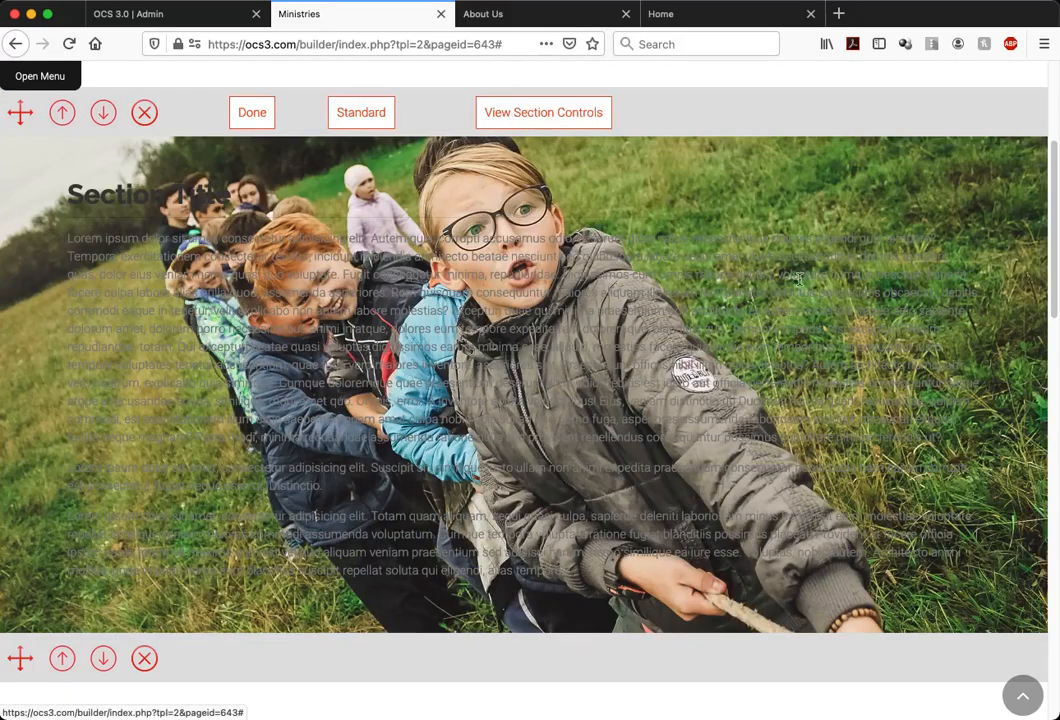
Examine how the fixed background photo behaves while the page moves up and down past the section
{"action": "scroll", "coordinate": [968, 421], "scroll_direction": "down", "scroll_amount": 10}
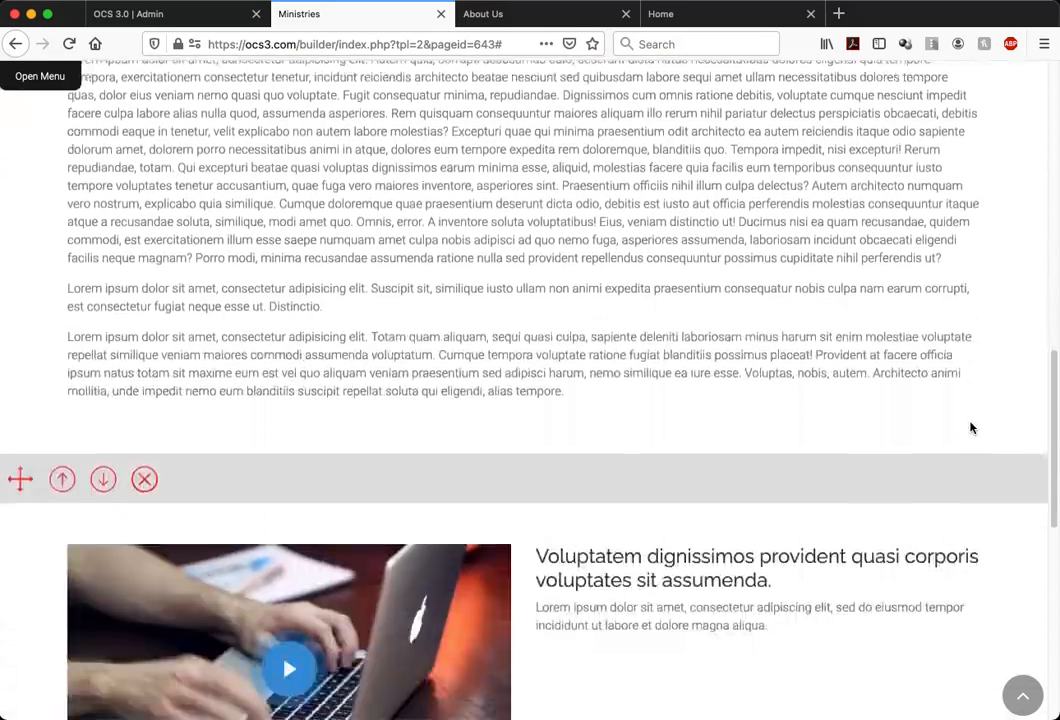
{"action": "scroll", "coordinate": [968, 427], "scroll_direction": "up", "scroll_amount": 5}
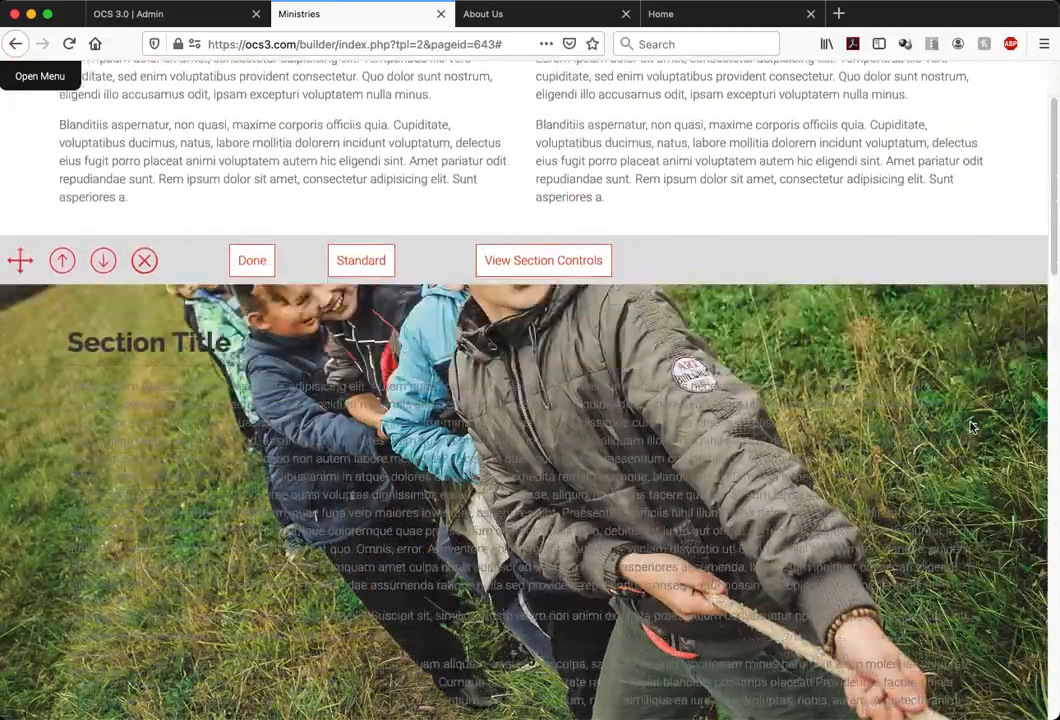
{"action": "scroll", "coordinate": [970, 427], "scroll_direction": "down", "scroll_amount": 8}
{"action": "scroll", "coordinate": [970, 427], "scroll_direction": "up", "scroll_amount": 5}
{"action": "scroll", "coordinate": [970, 427], "scroll_direction": "up", "scroll_amount": 3}
{"action": "scroll", "coordinate": [970, 427], "scroll_direction": "down", "scroll_amount": 5}
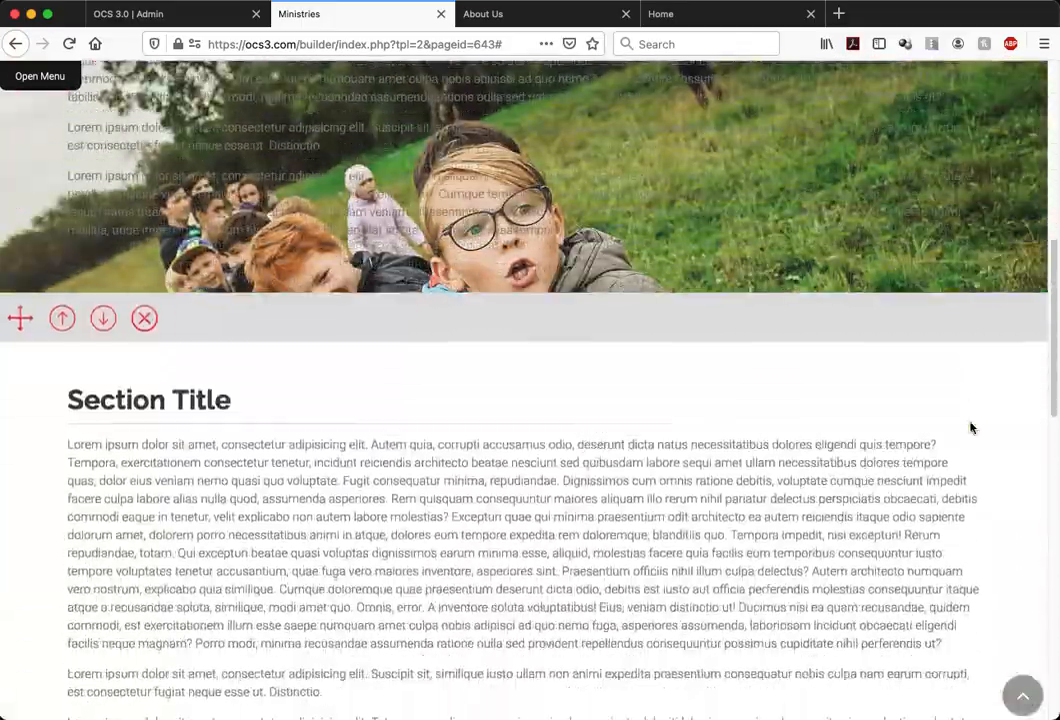
{"action": "scroll", "coordinate": [970, 427], "scroll_direction": "up", "scroll_amount": 5}
{"action": "scroll", "coordinate": [970, 427], "scroll_direction": "down", "scroll_amount": 1}
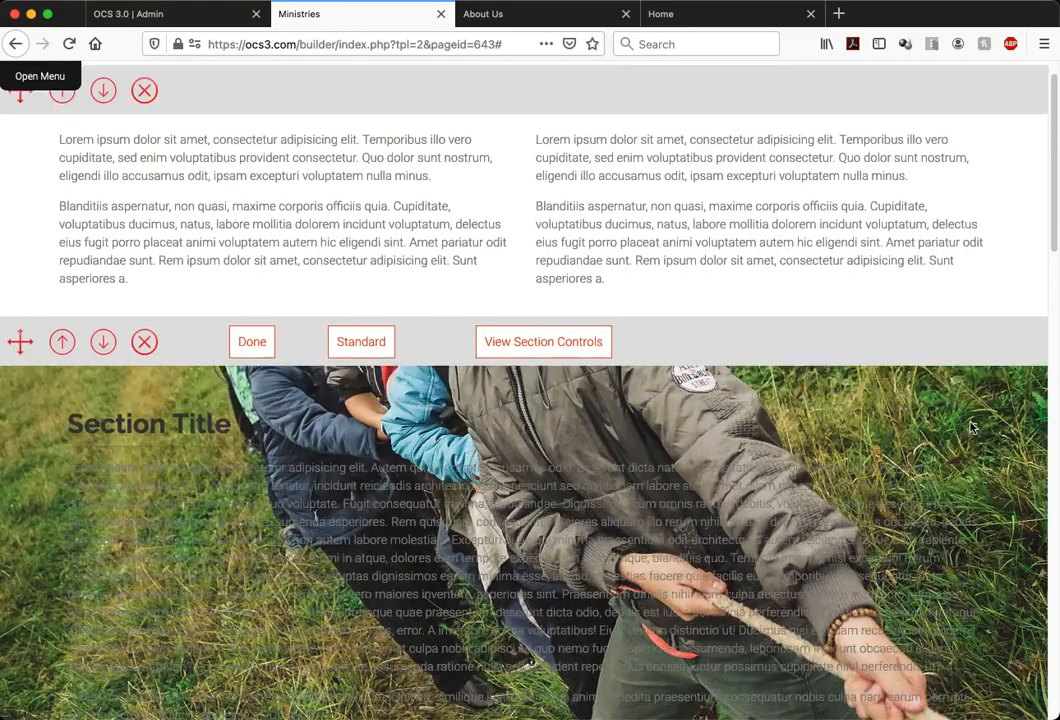
{"action": "scroll", "coordinate": [970, 427], "scroll_direction": "down", "scroll_amount": 1}
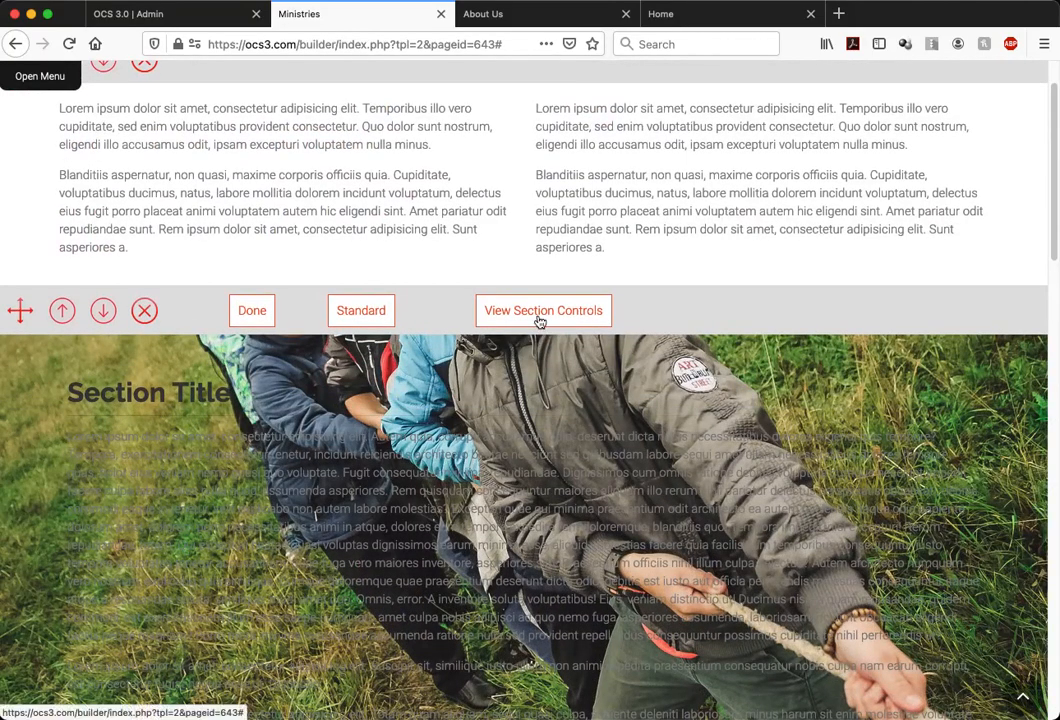
{"action": "scroll", "coordinate": [540, 320], "scroll_direction": "up", "scroll_amount": 2}
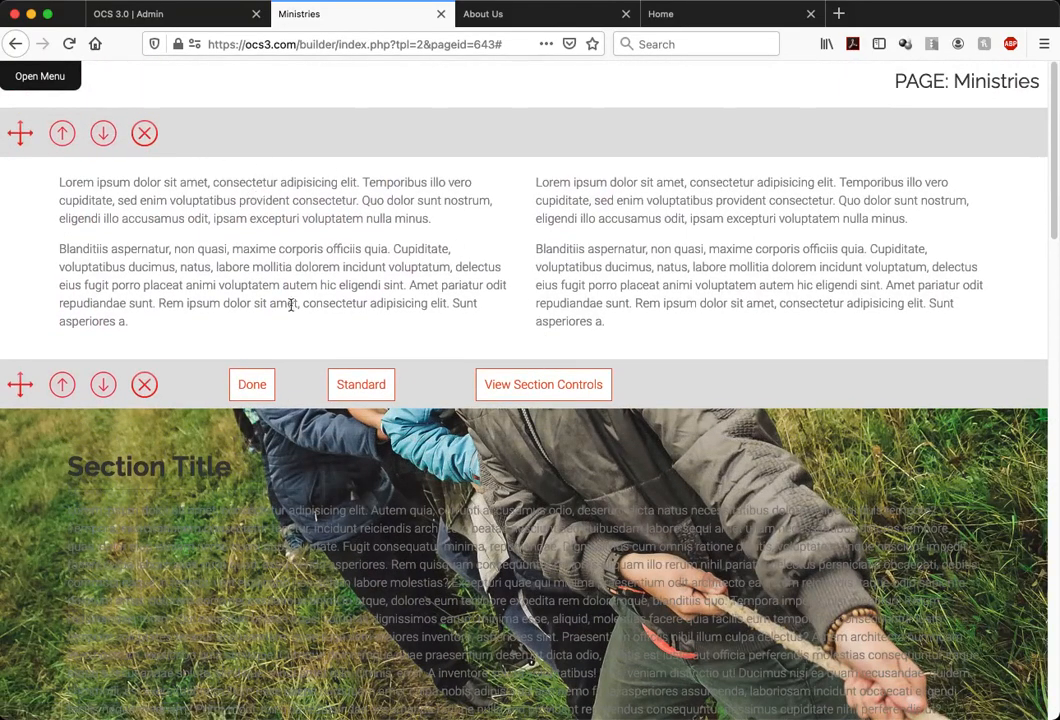
Finish editing the photo section and upload the lightstock_257459 image as the two-column section's background image
{"action": "left_click", "coordinate": [252, 387]}
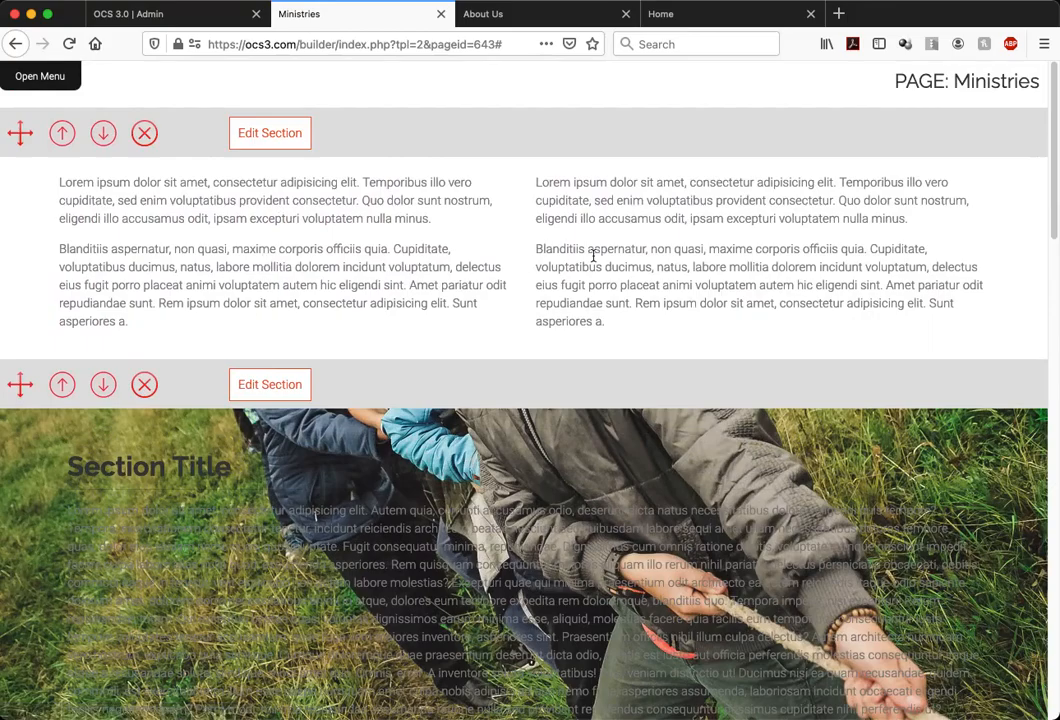
{"action": "left_click", "coordinate": [269, 142]}
{"action": "left_click", "coordinate": [541, 140]}
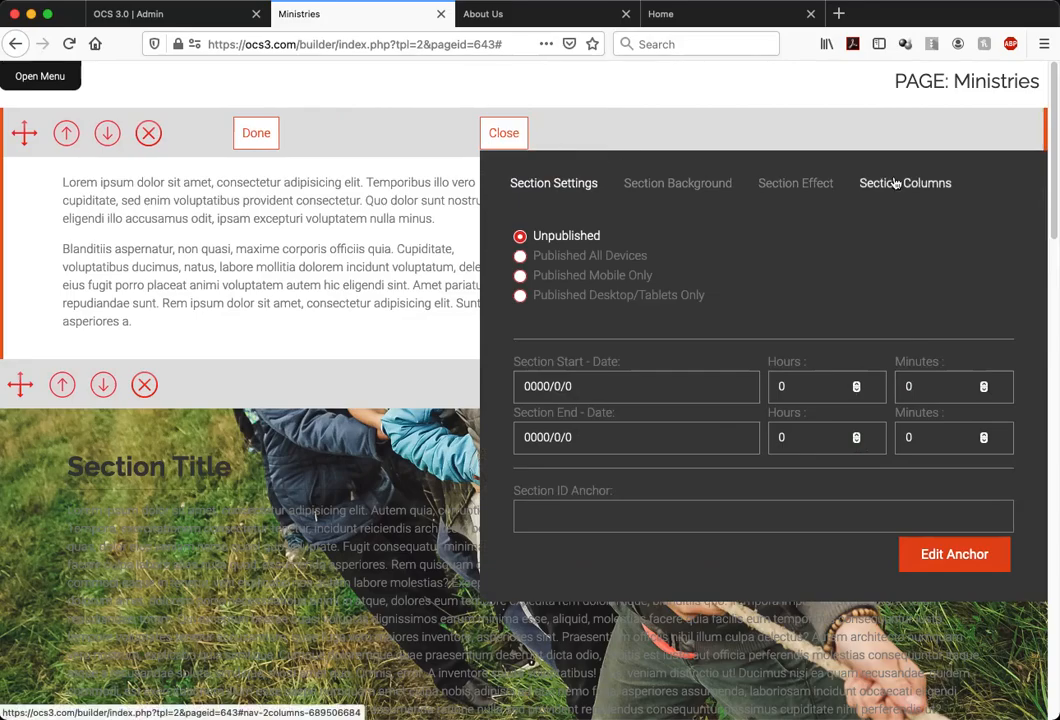
{"action": "left_click", "coordinate": [658, 182]}
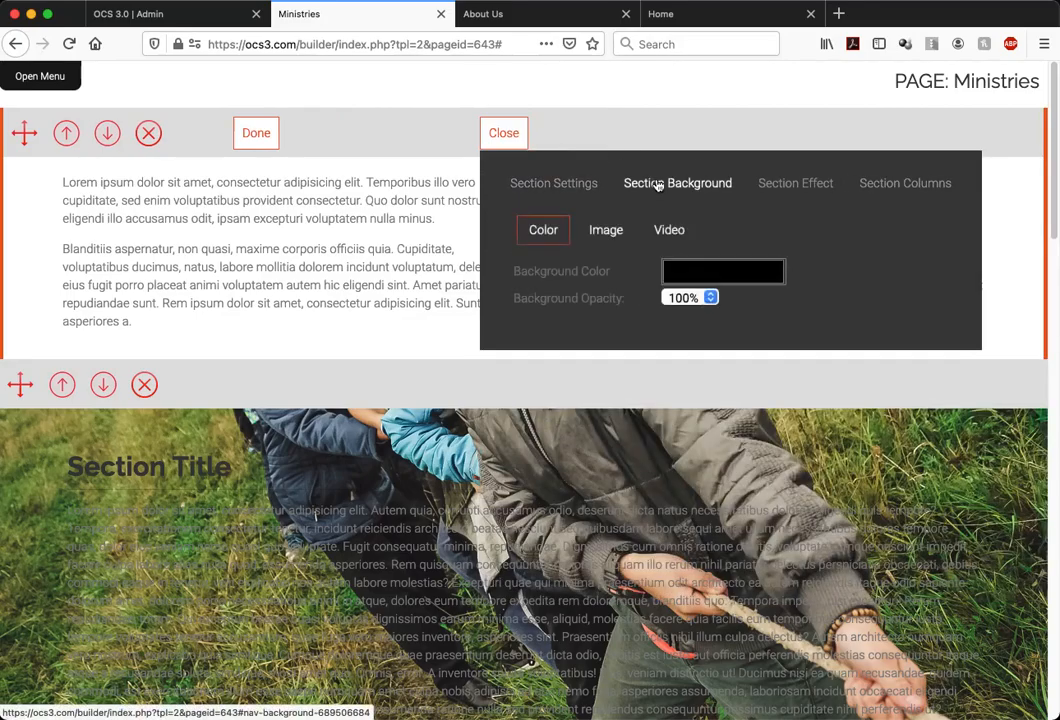
{"action": "left_click", "coordinate": [621, 238]}
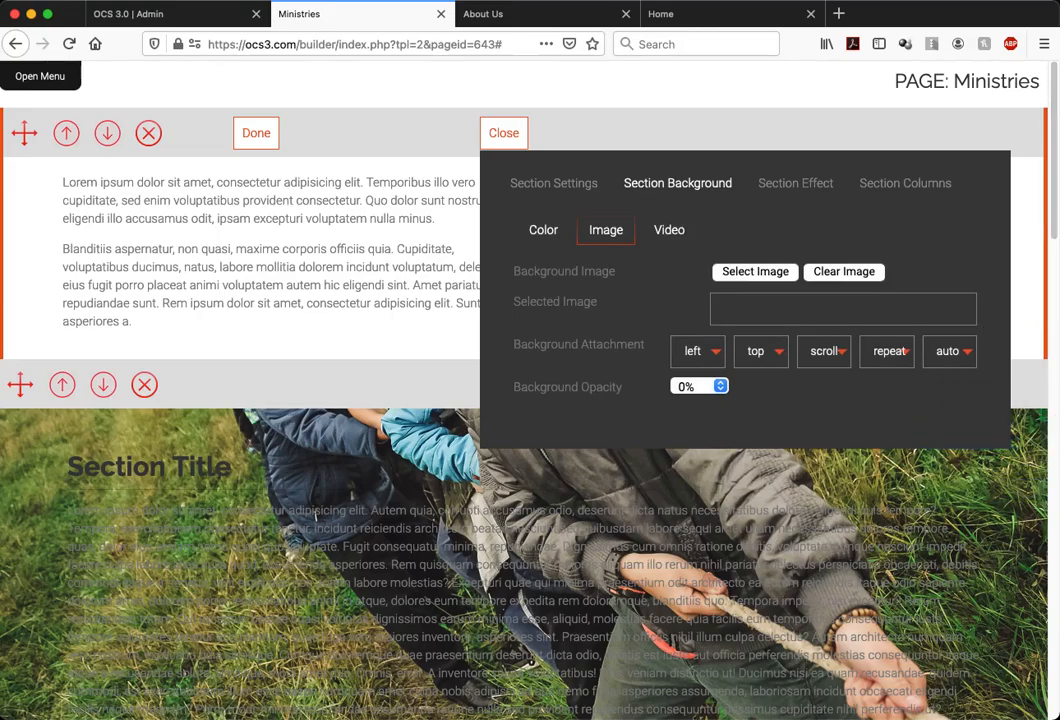
{"action": "left_click", "coordinate": [757, 273]}
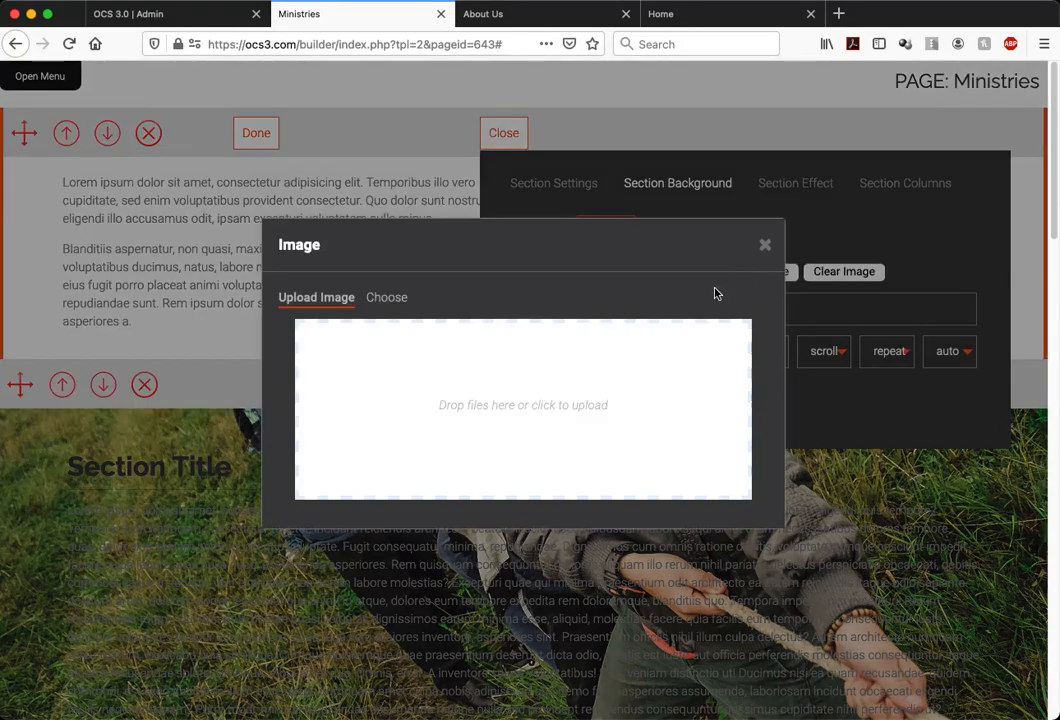
{"action": "left_click_drag", "start_coordinate": [1059, 445], "coordinate": [549, 428]}
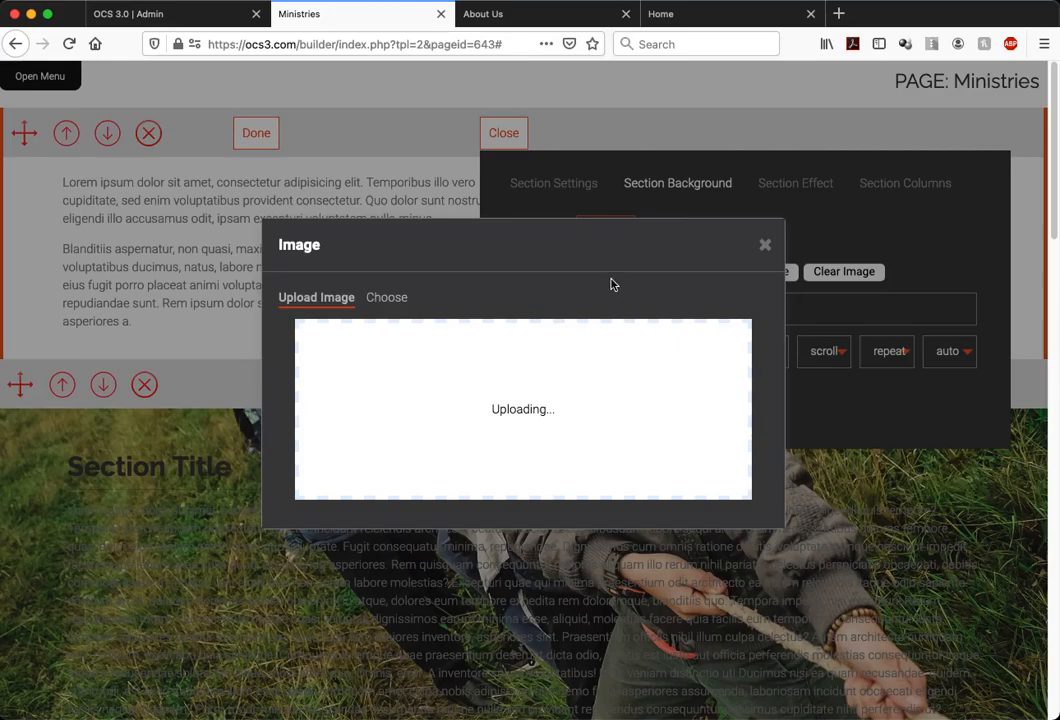
Review the previously uploaded images available for the section background, and close the image dialog and section controls
{"action": "left_click", "coordinate": [392, 299]}
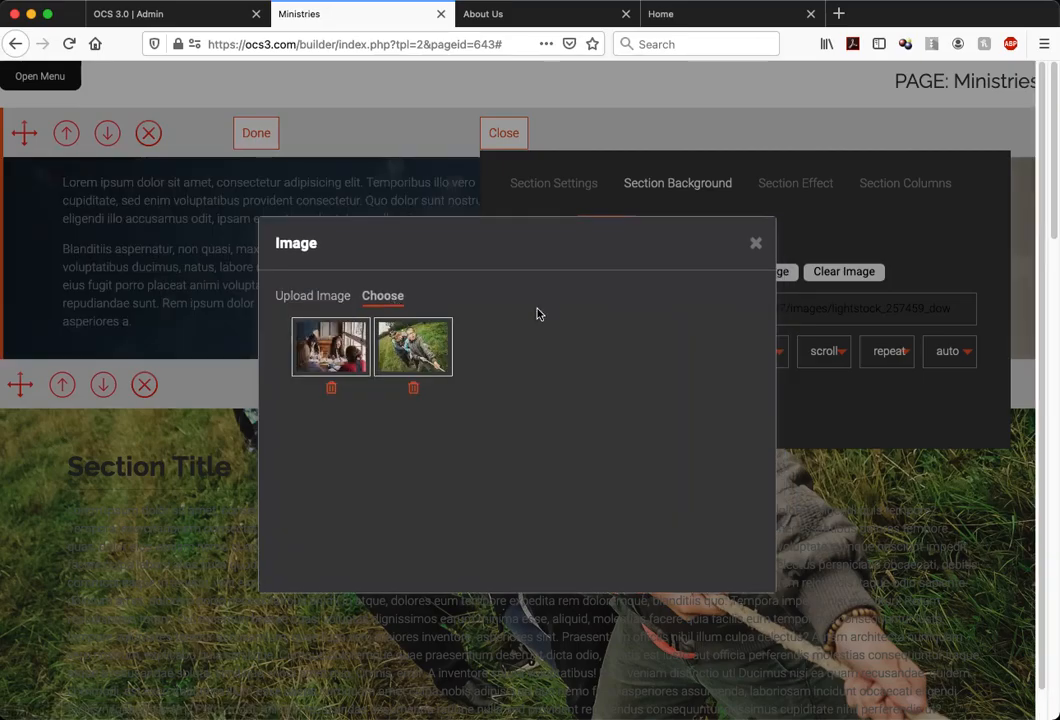
{"action": "left_click", "coordinate": [752, 244]}
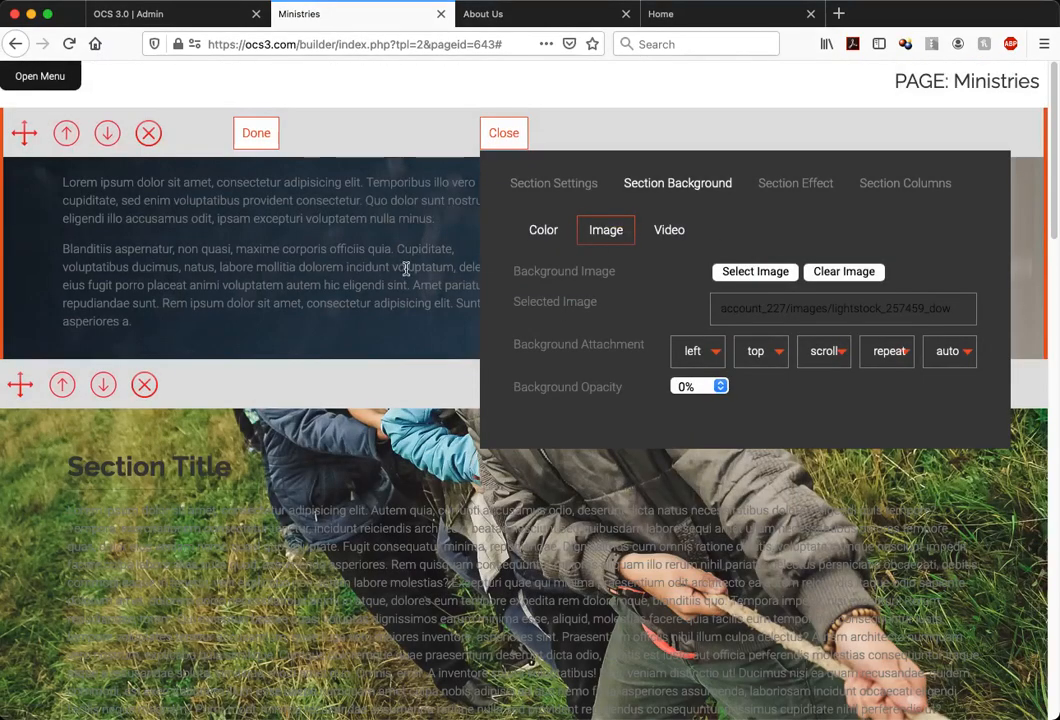
{"action": "left_click", "coordinate": [503, 136]}
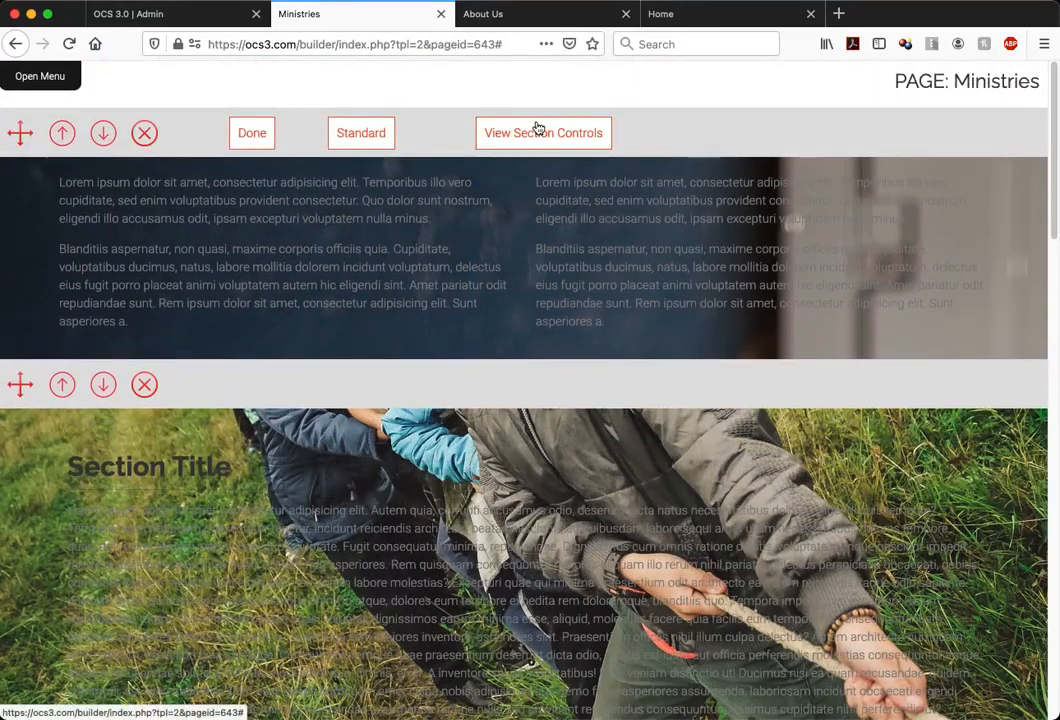
Set the two-column section's background image to cover size with fixed attachment, and close the section controls
{"action": "left_click", "coordinate": [537, 131]}
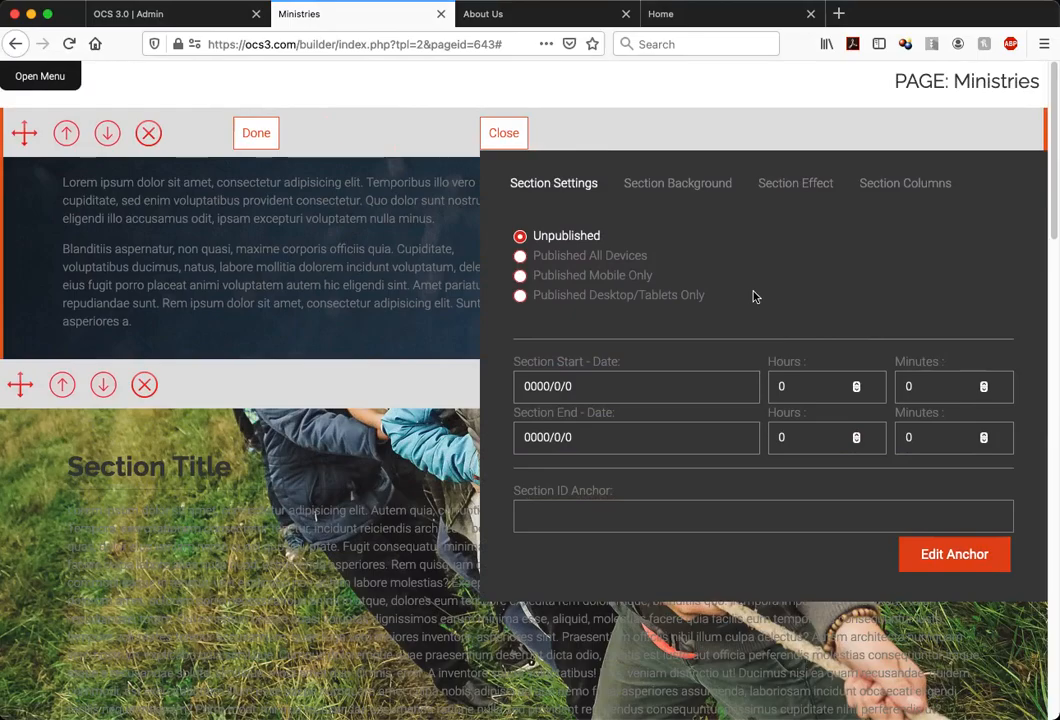
{"action": "left_click", "coordinate": [701, 189]}
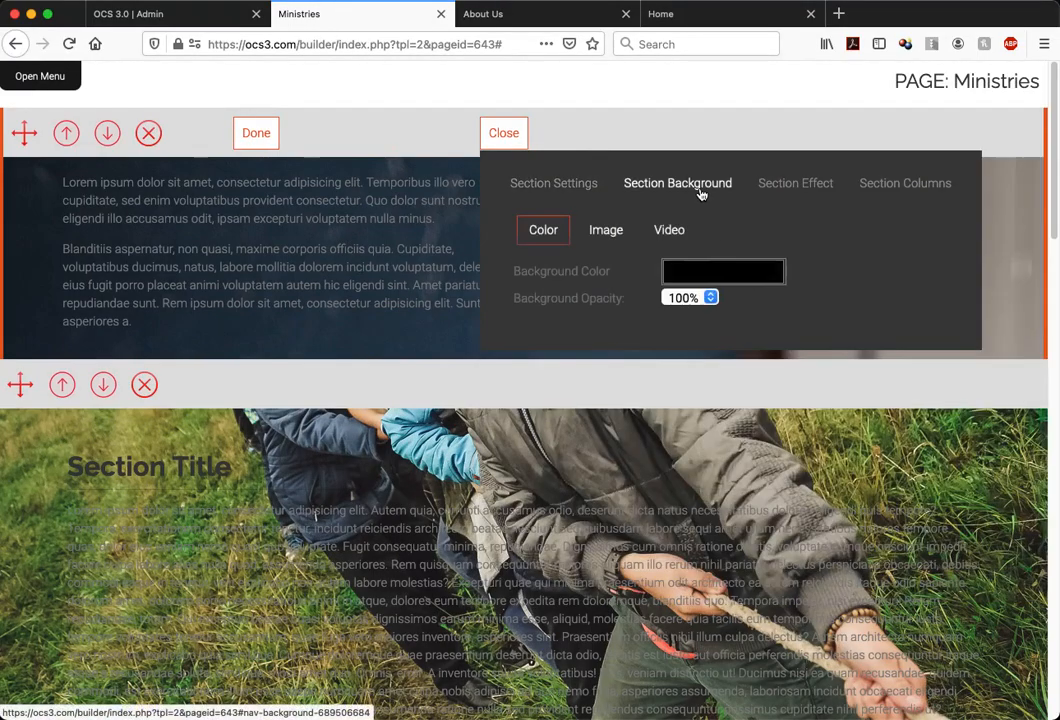
{"action": "left_click", "coordinate": [613, 230]}
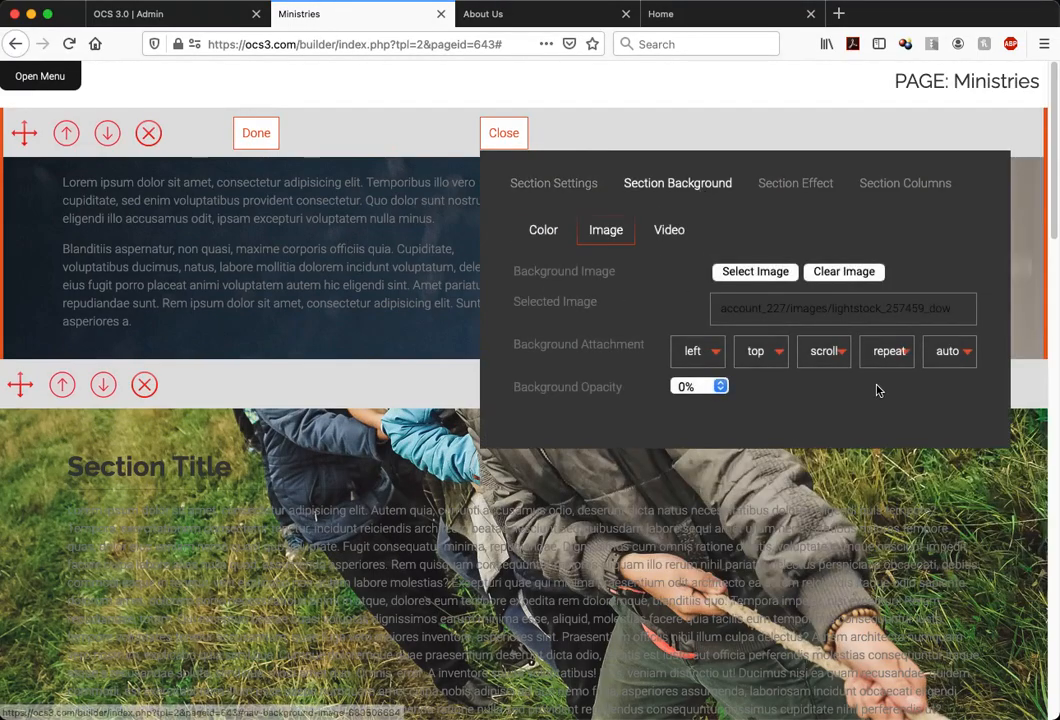
{"action": "left_click", "coordinate": [948, 351]}
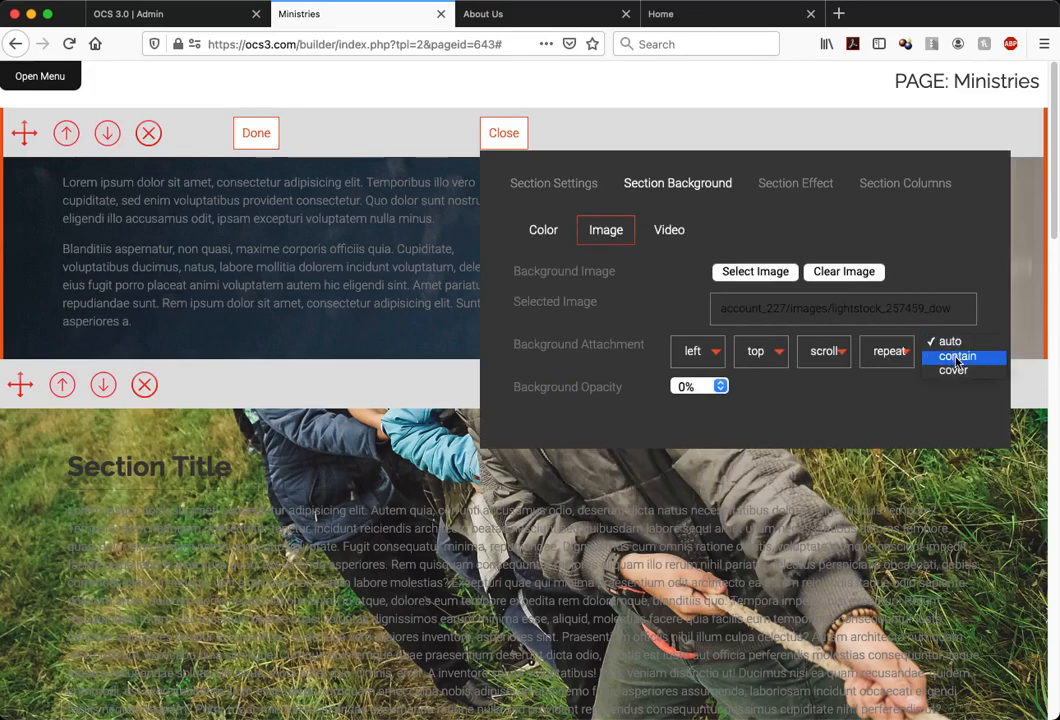
{"action": "left_click", "coordinate": [955, 370]}
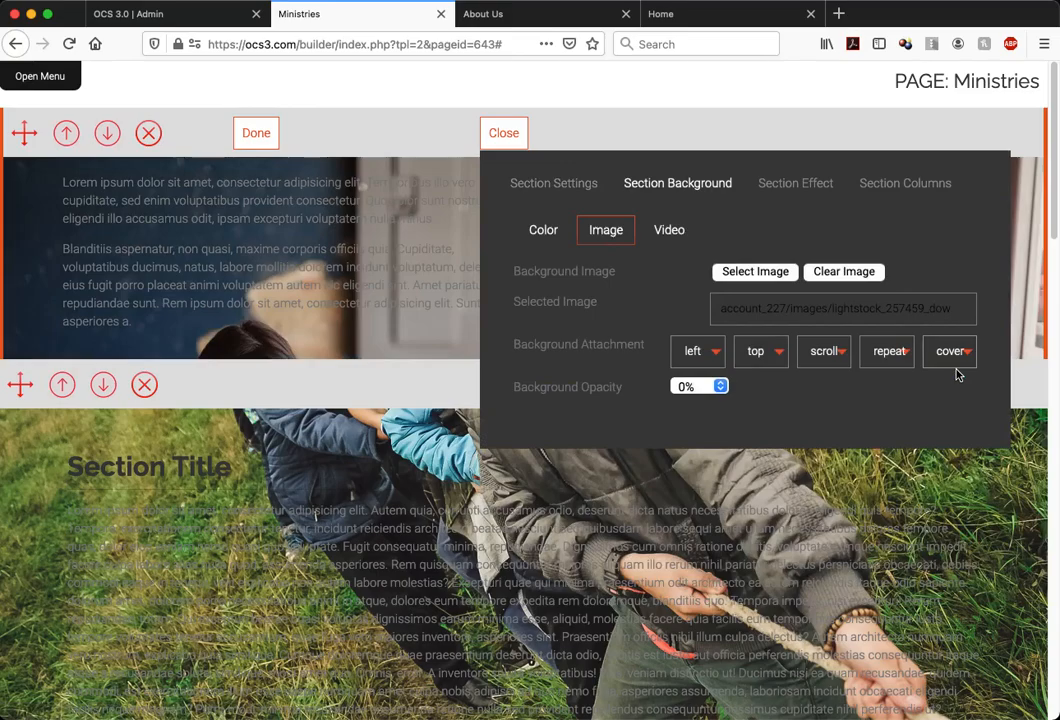
{"action": "left_click", "coordinate": [822, 351]}
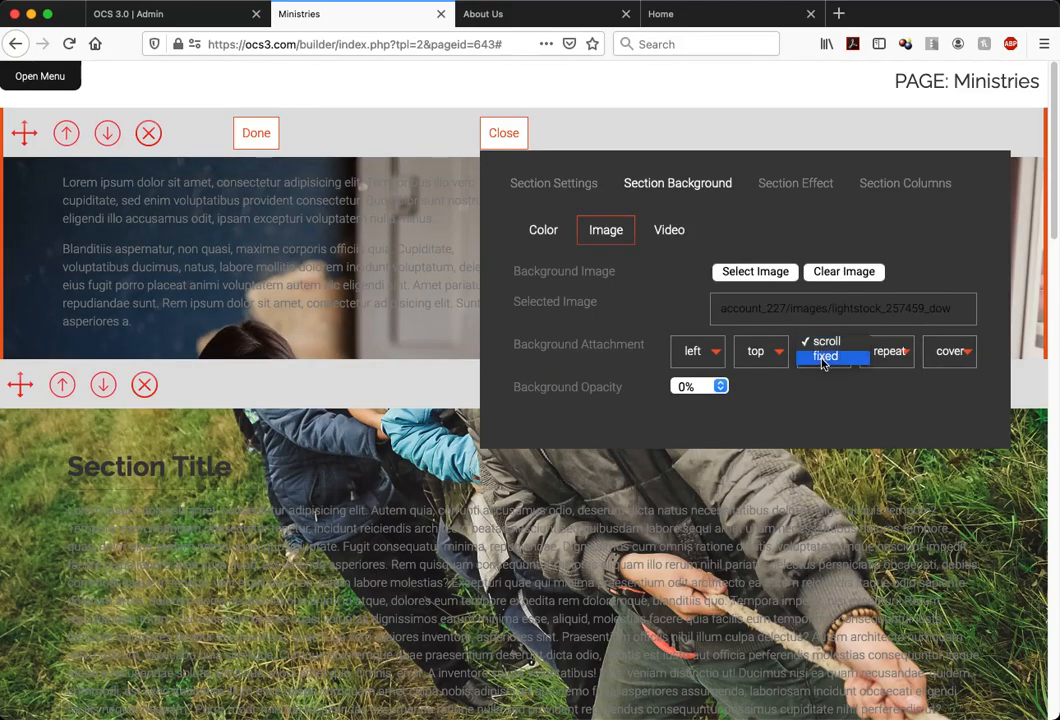
{"action": "left_click", "coordinate": [824, 357]}
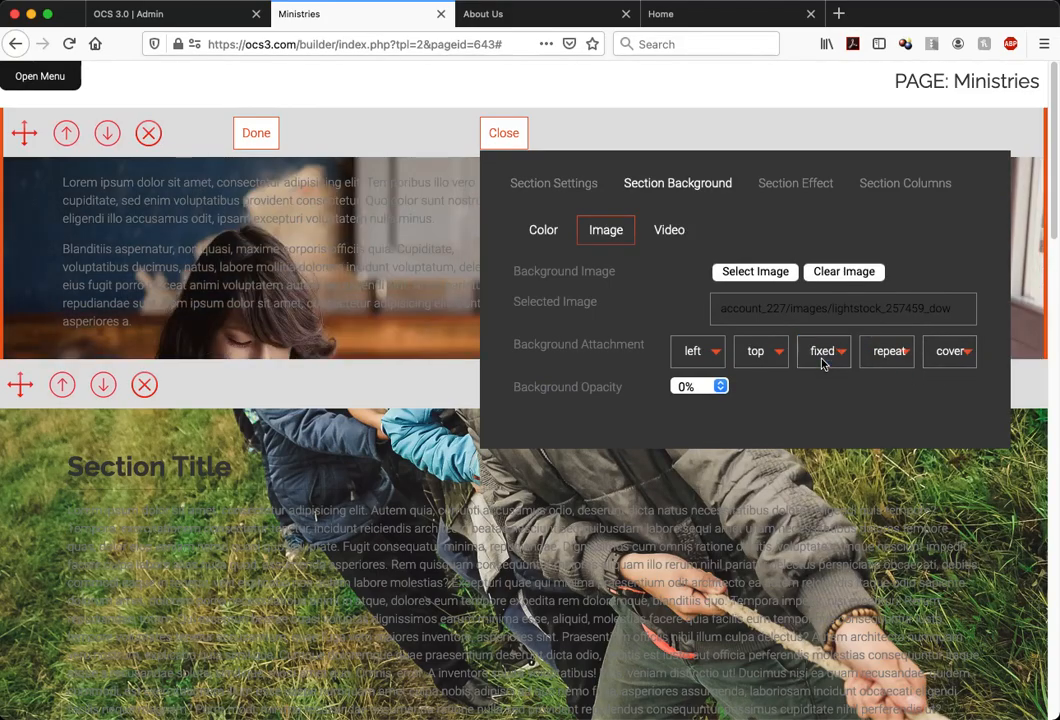
{"action": "left_click", "coordinate": [512, 139]}
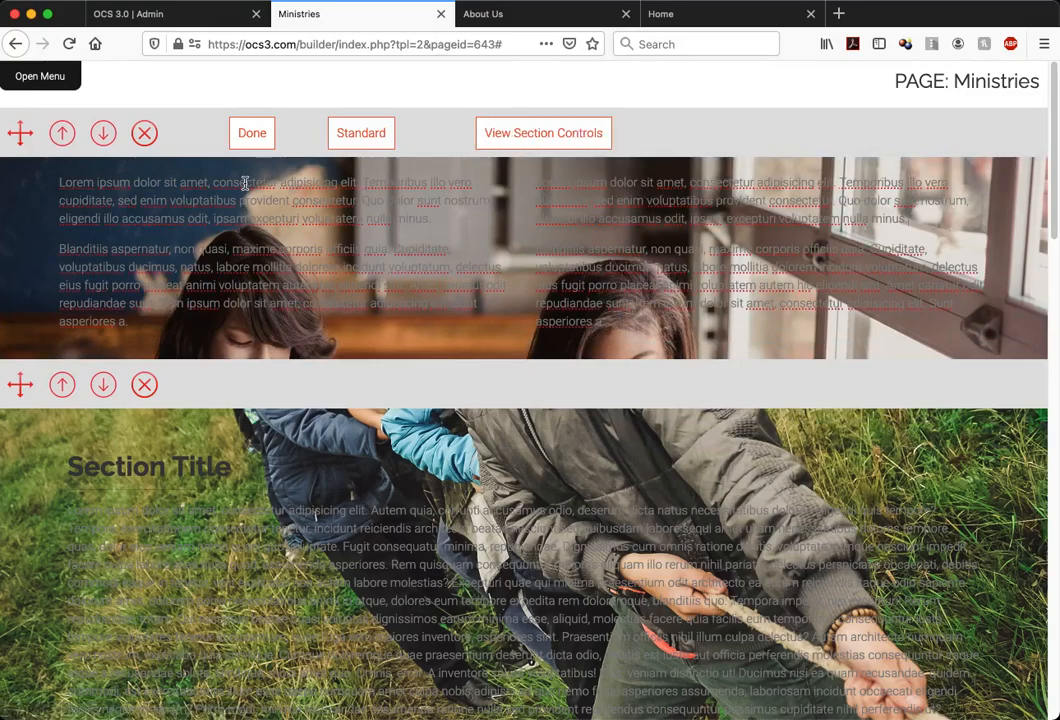
Delete all the placeholder text from the two-column section's right column
{"action": "left_click_drag", "start_coordinate": [61, 180], "coordinate": [237, 270]}
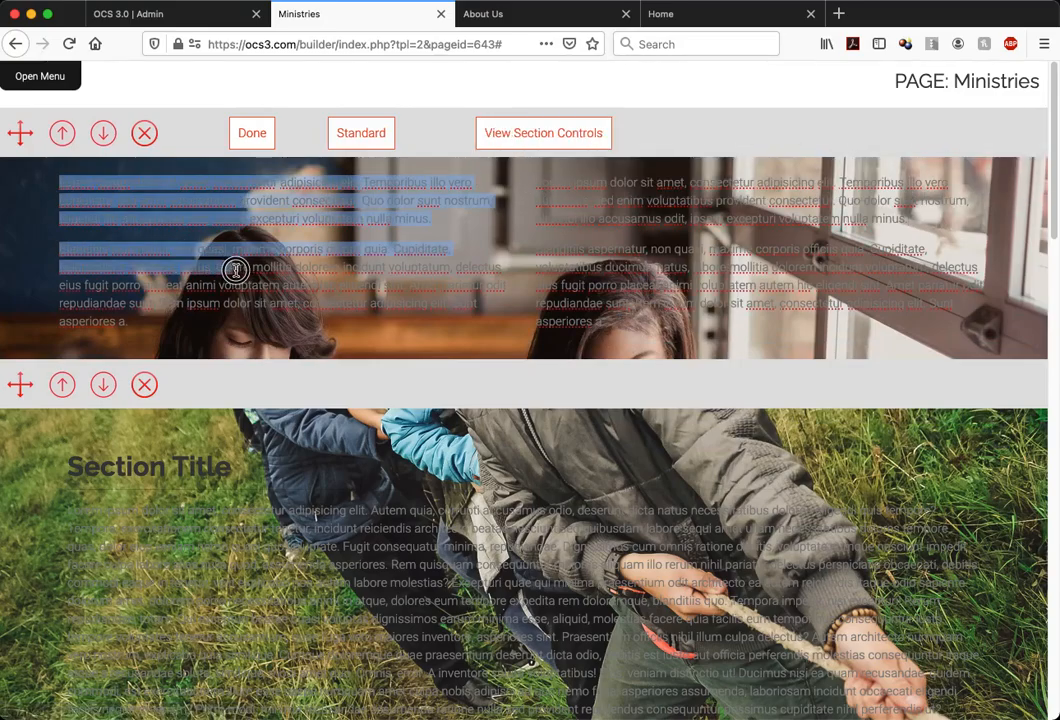
{"action": "left_click_drag", "start_coordinate": [540, 180], "coordinate": [815, 345]}
{"action": "key", "text": "BackSpace"}
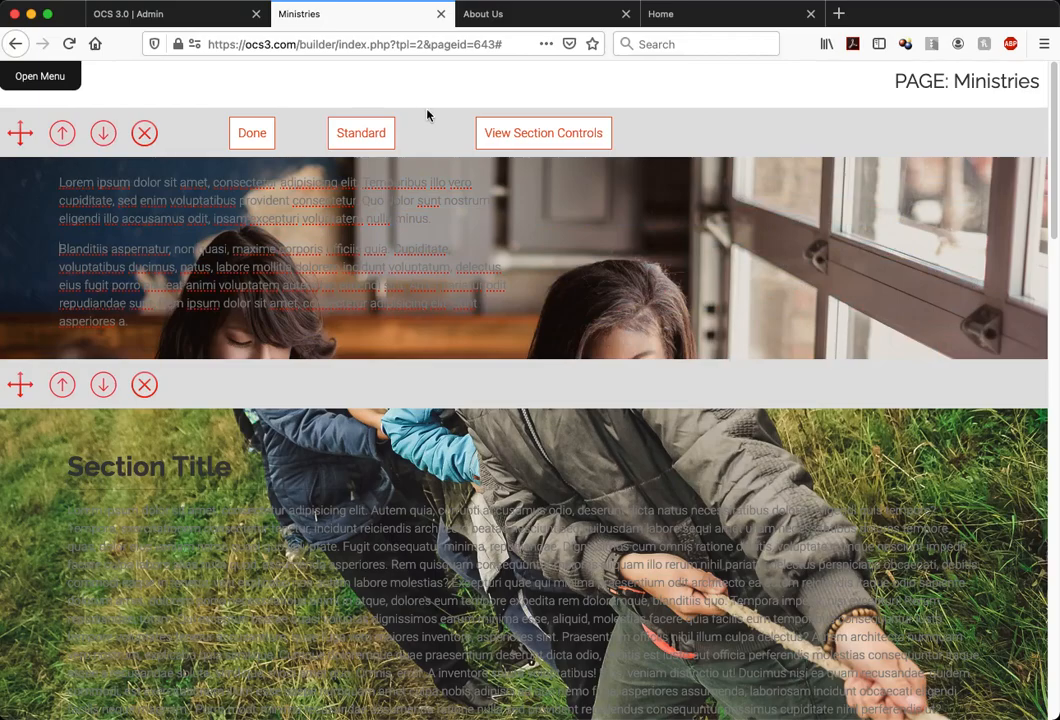
Duplicate the left column's two placeholder paragraphs directly beneath the originals to make the section taller
{"action": "left_click", "coordinate": [517, 135]}
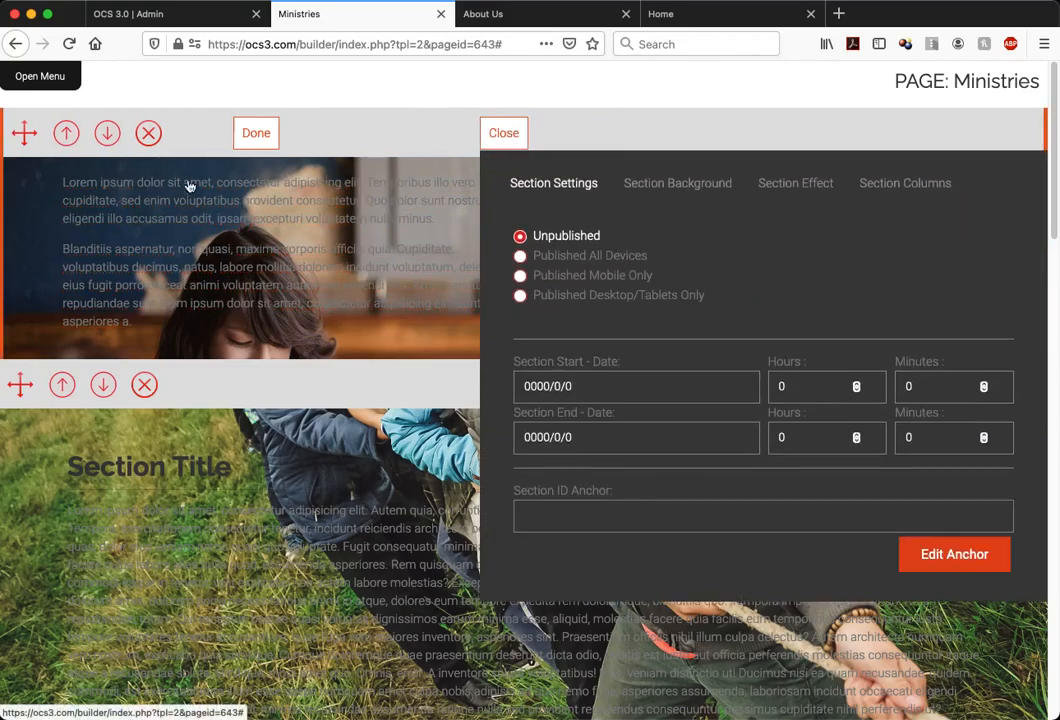
{"action": "left_click", "coordinate": [62, 181]}
{"action": "left_click_drag", "start_coordinate": [59, 181], "coordinate": [257, 327]}
{"action": "key", "text": "super+c"}
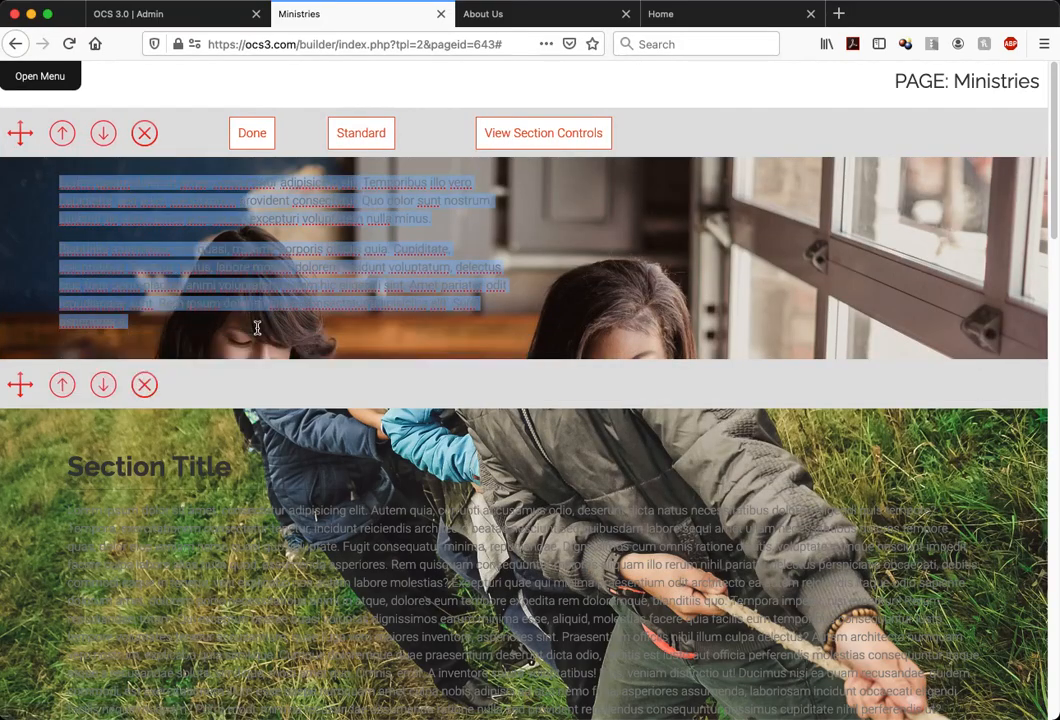
{"action": "key", "text": "Right"}
{"action": "key", "text": "Return"}
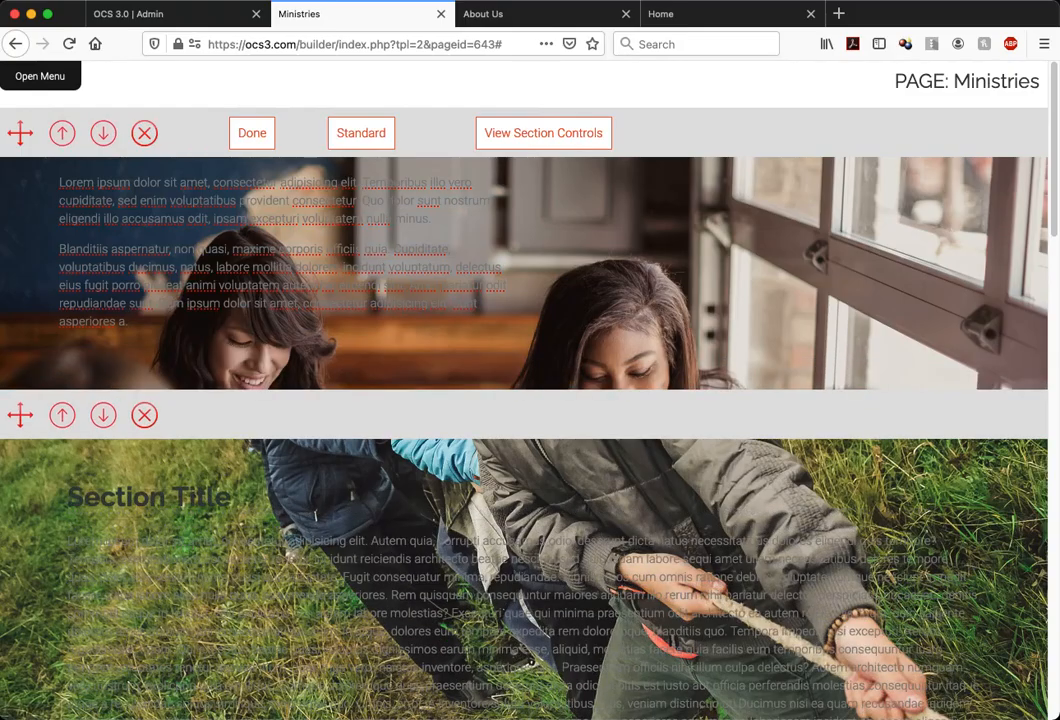
{"action": "key", "text": "super+v"}
{"action": "scroll", "coordinate": [201, 338], "scroll_direction": "down", "scroll_amount": 3}
{"action": "scroll", "coordinate": [201, 338], "scroll_direction": "up", "scroll_amount": 3}
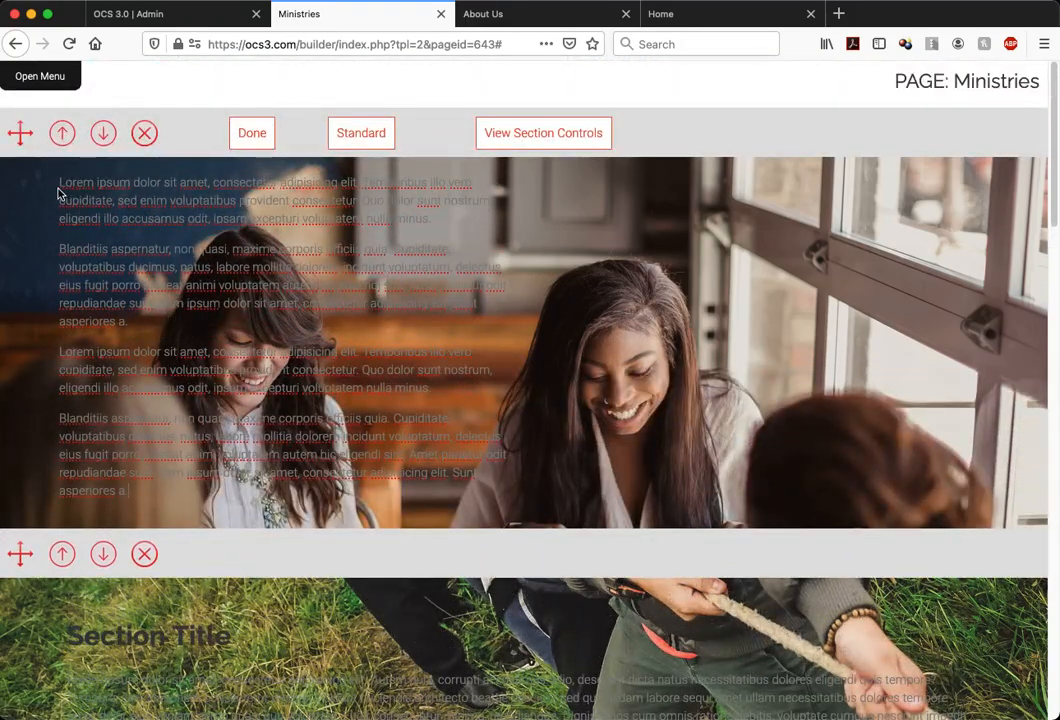
Change the text color of all four left-column paragraphs to black
{"action": "left_click_drag", "start_coordinate": [59, 182], "coordinate": [198, 497]}
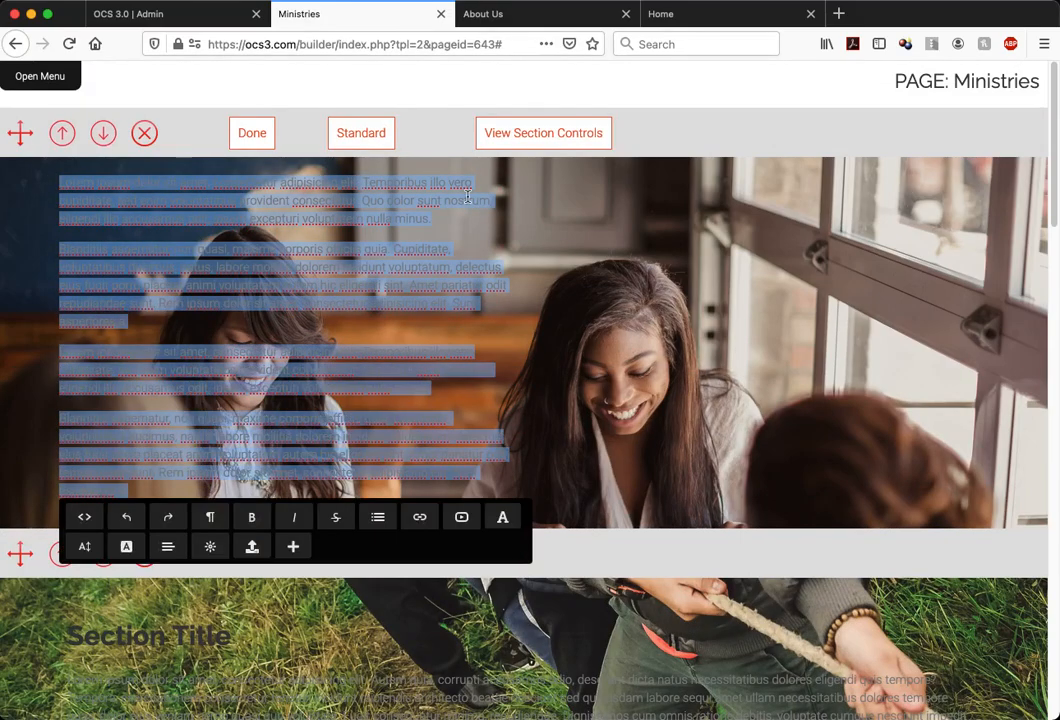
{"action": "left_click", "coordinate": [125, 548]}
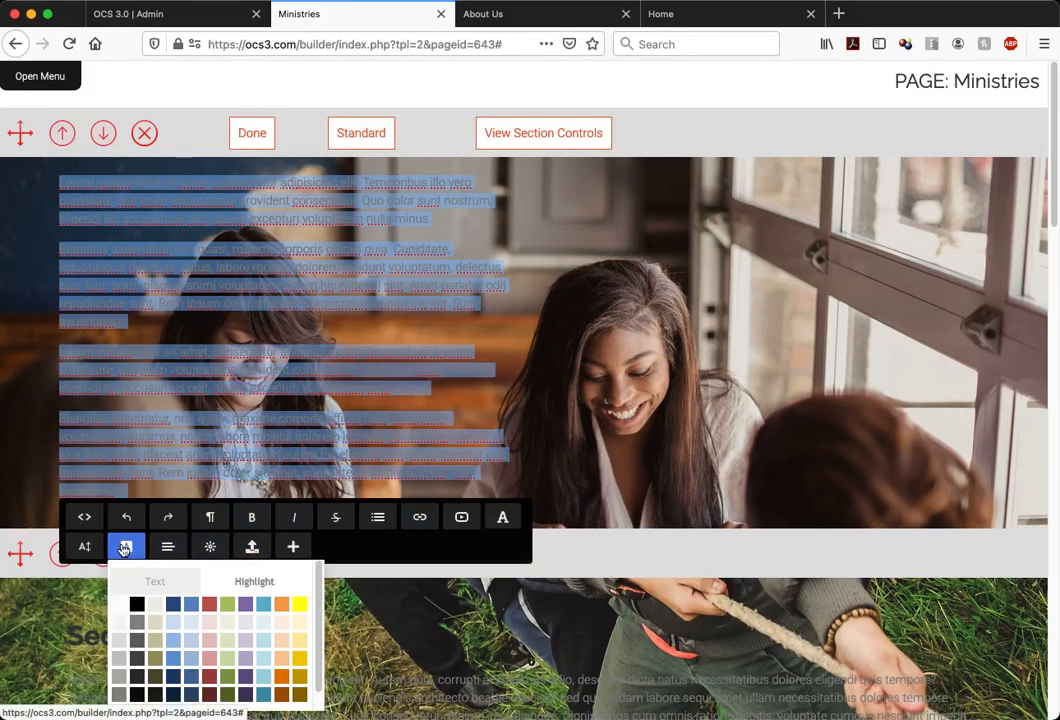
{"action": "left_click", "coordinate": [136, 608]}
{"action": "left_click", "coordinate": [586, 255]}
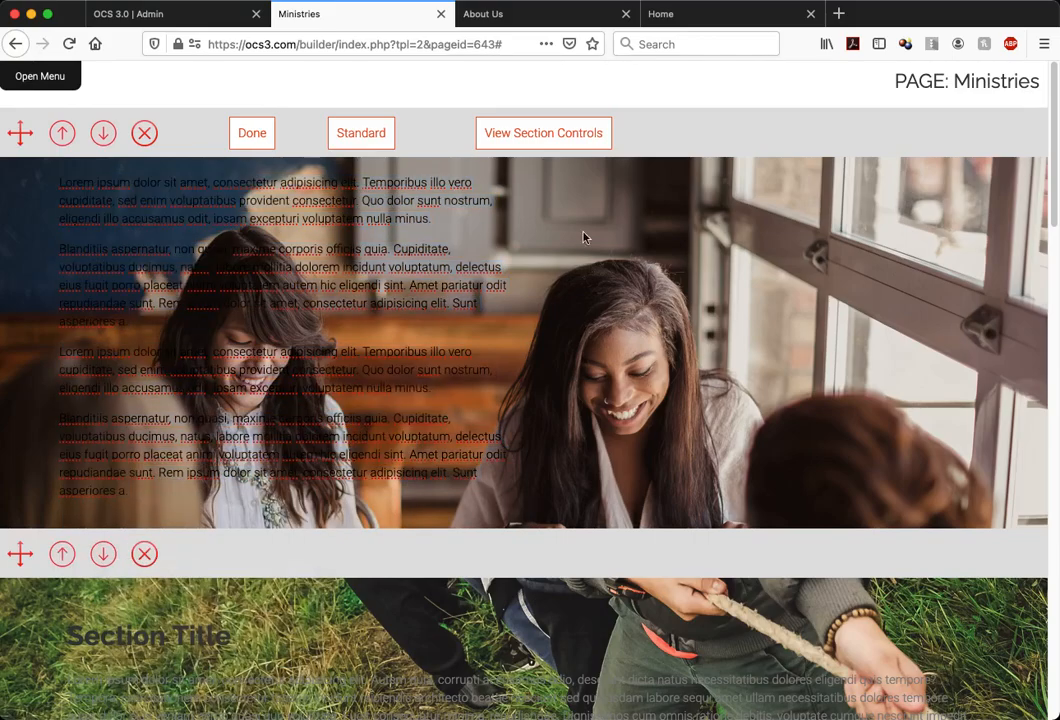
Set the left box's background color to white (FFFFFF) in the section's column settings
{"action": "left_click", "coordinate": [561, 135]}
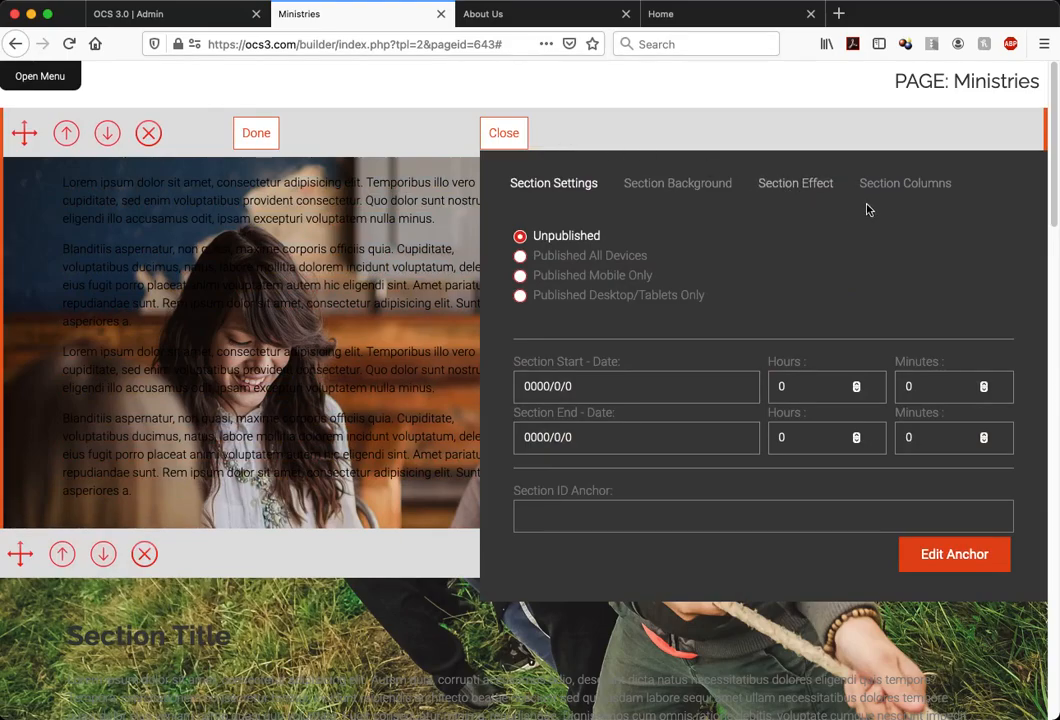
{"action": "left_click", "coordinate": [915, 187]}
{"action": "left_click", "coordinate": [530, 231]}
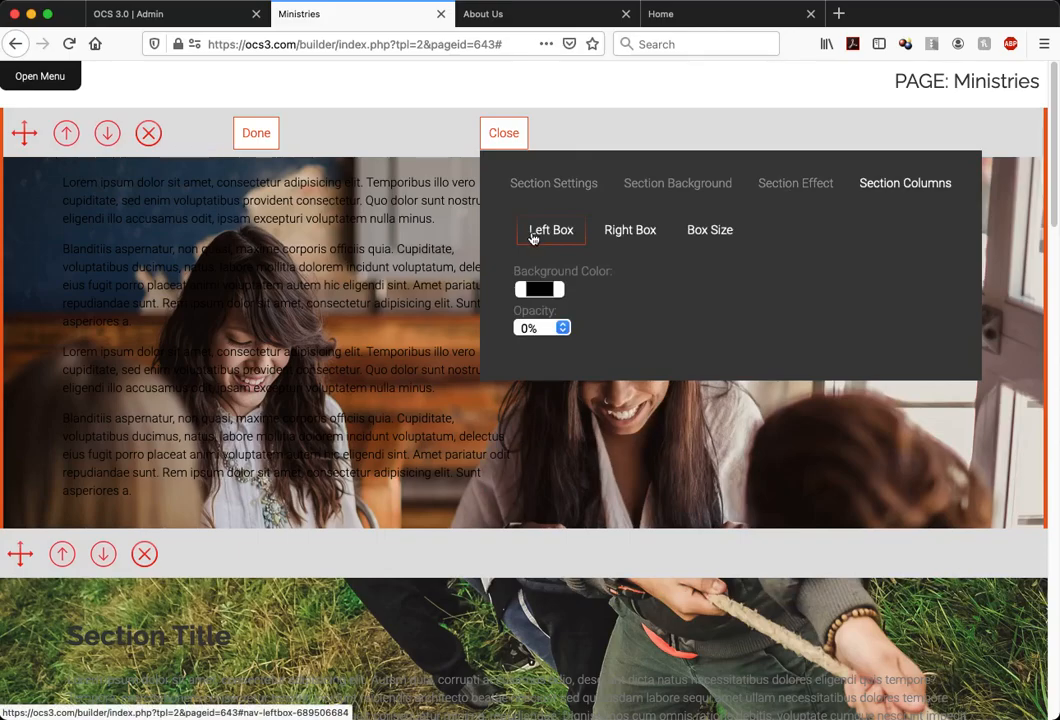
{"action": "left_click", "coordinate": [560, 291]}
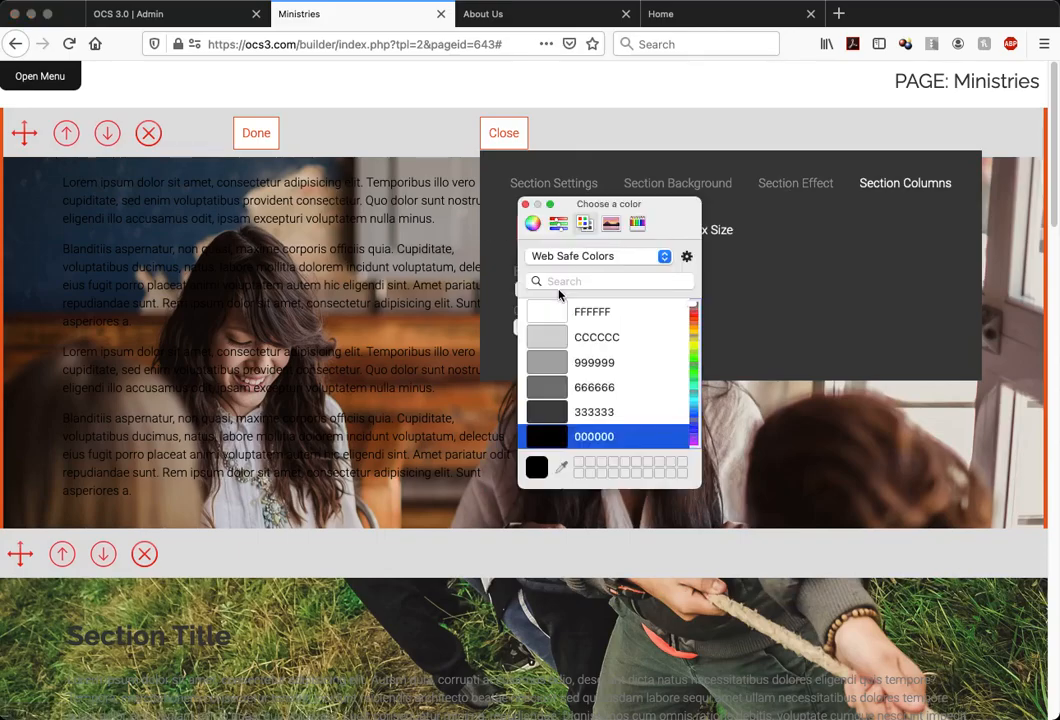
{"action": "left_click", "coordinate": [560, 314]}
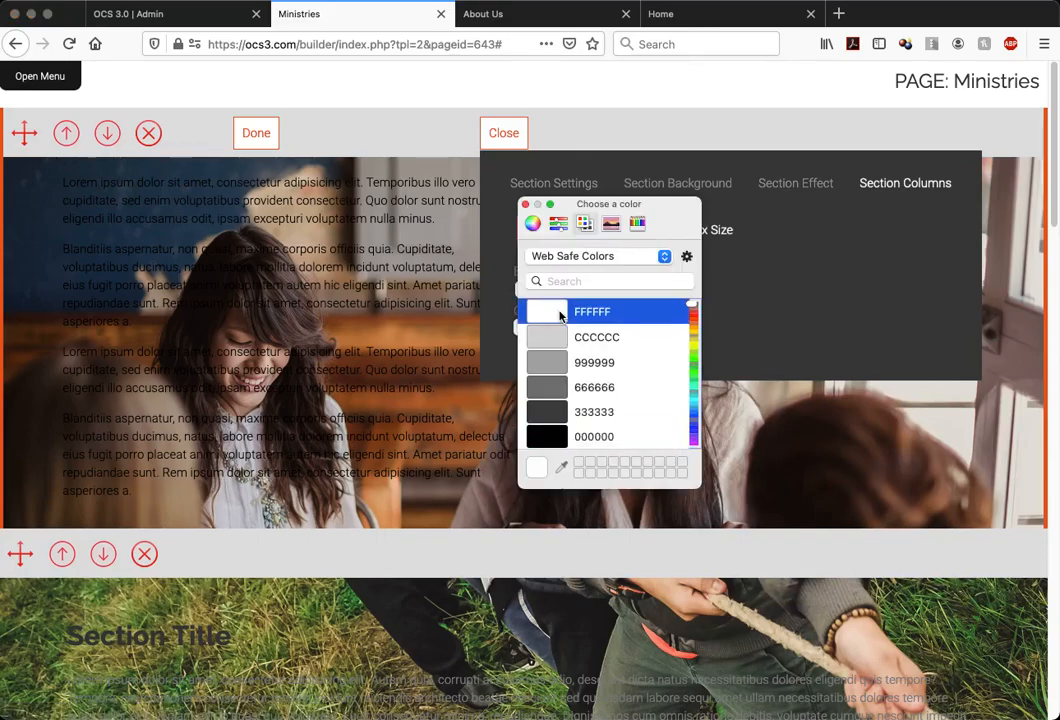
{"action": "left_click", "coordinate": [526, 205]}
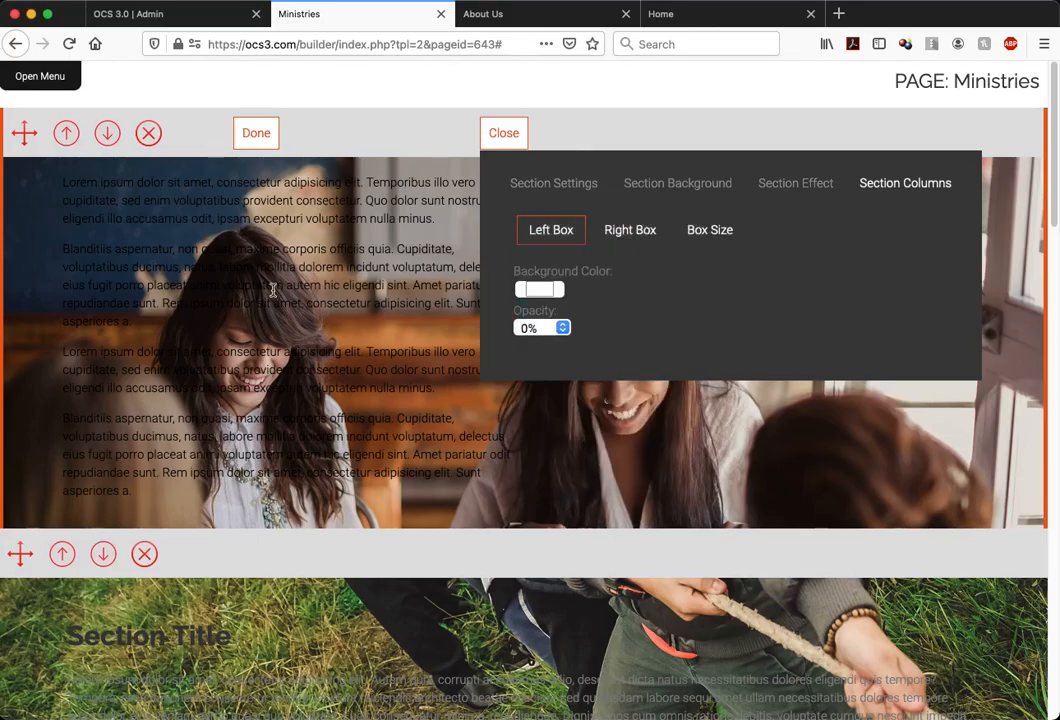
Try 80% and 50% opacity for the left box background, settle on 60%, and close the section controls
{"action": "left_click", "coordinate": [530, 328]}
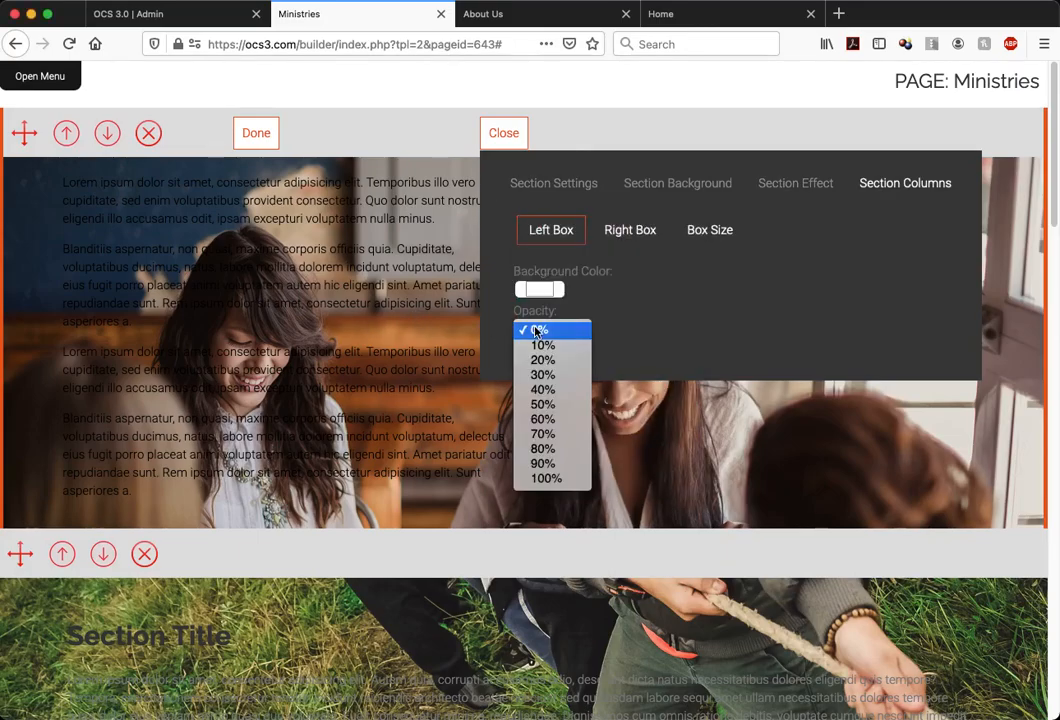
{"action": "left_click", "coordinate": [548, 449]}
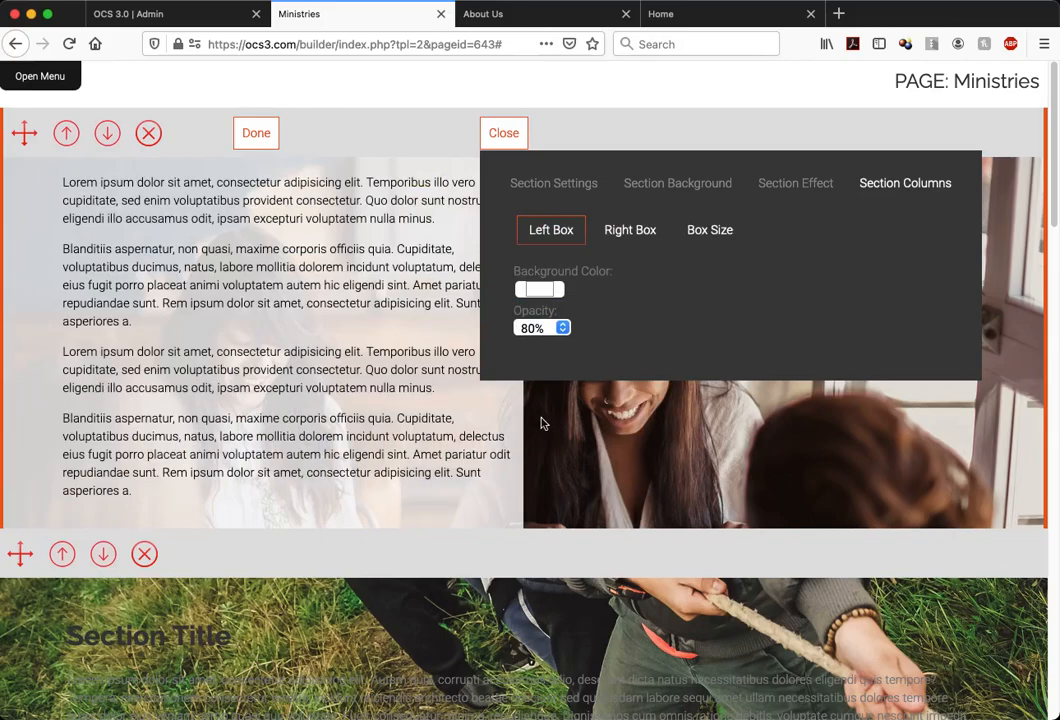
{"action": "left_click", "coordinate": [543, 333]}
{"action": "left_click", "coordinate": [548, 285]}
{"action": "left_click", "coordinate": [547, 332]}
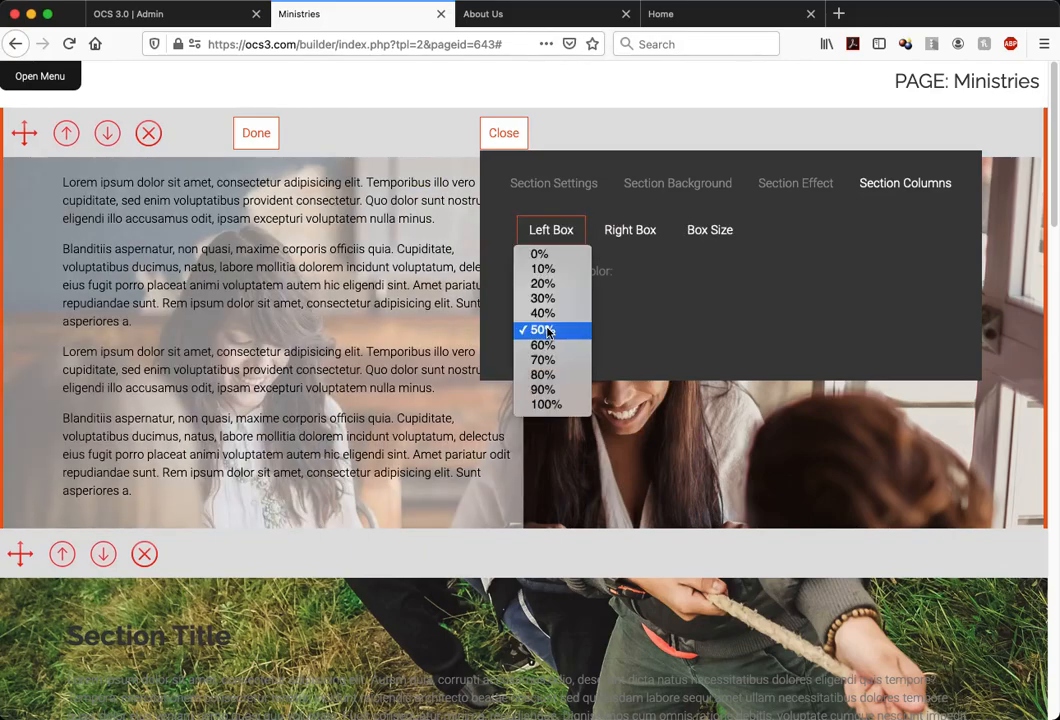
{"action": "left_click", "coordinate": [546, 344]}
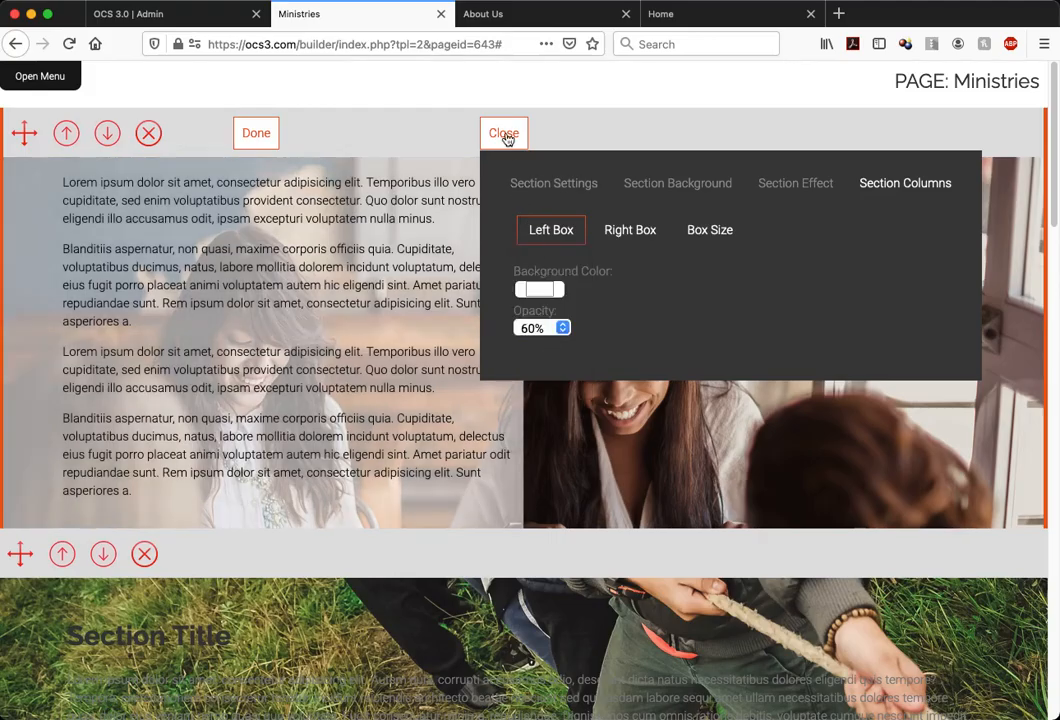
{"action": "left_click", "coordinate": [505, 136]}
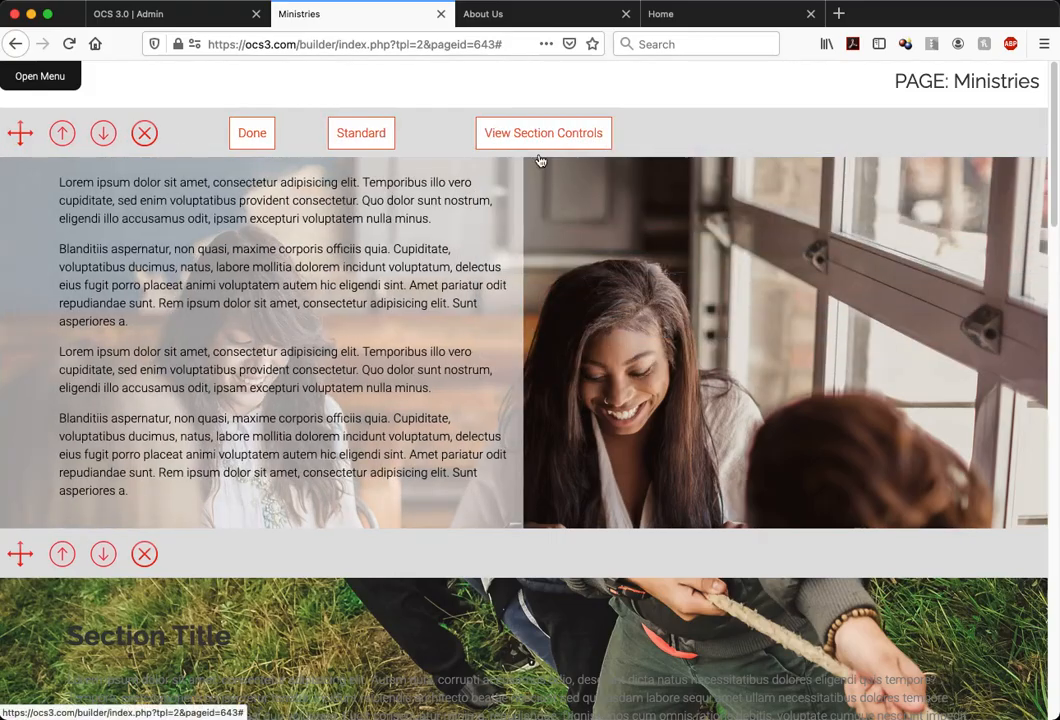
Move the two-column section down one place, below the grass photo section
{"action": "scroll", "coordinate": [685, 291], "scroll_direction": "down", "scroll_amount": 3}
{"action": "scroll", "coordinate": [685, 291], "scroll_direction": "up", "scroll_amount": 3}
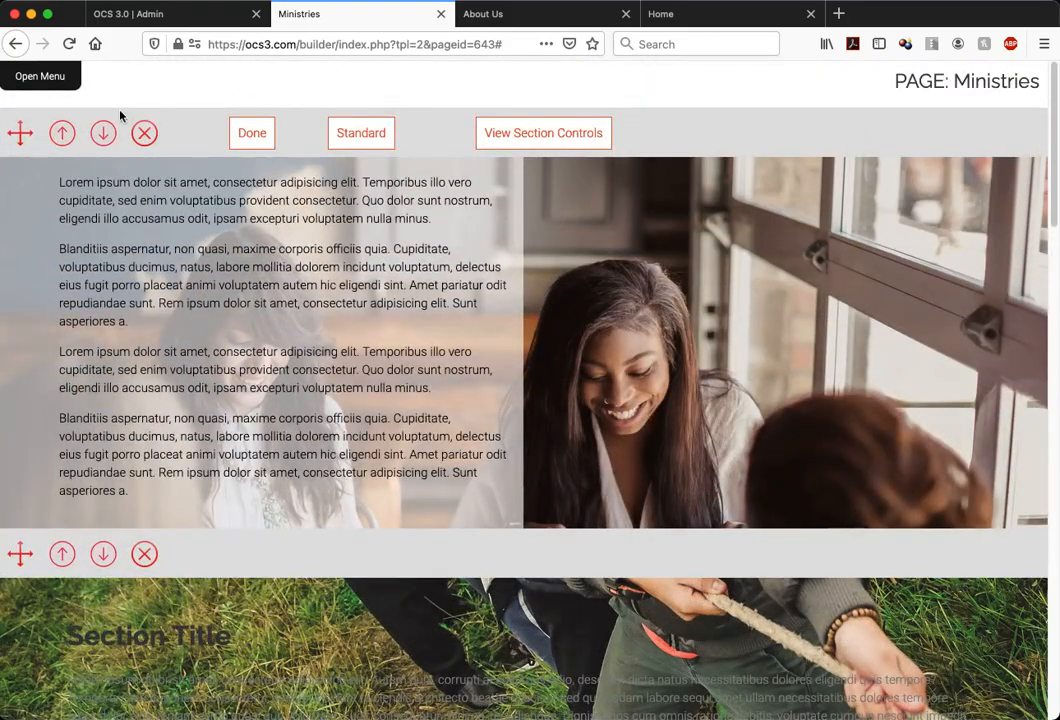
{"action": "left_click", "coordinate": [104, 133]}
Examine how the fixed backgrounds of the two adjacent photo sections shift as the page moves up and down
{"action": "scroll", "coordinate": [295, 226], "scroll_direction": "down", "scroll_amount": 9}
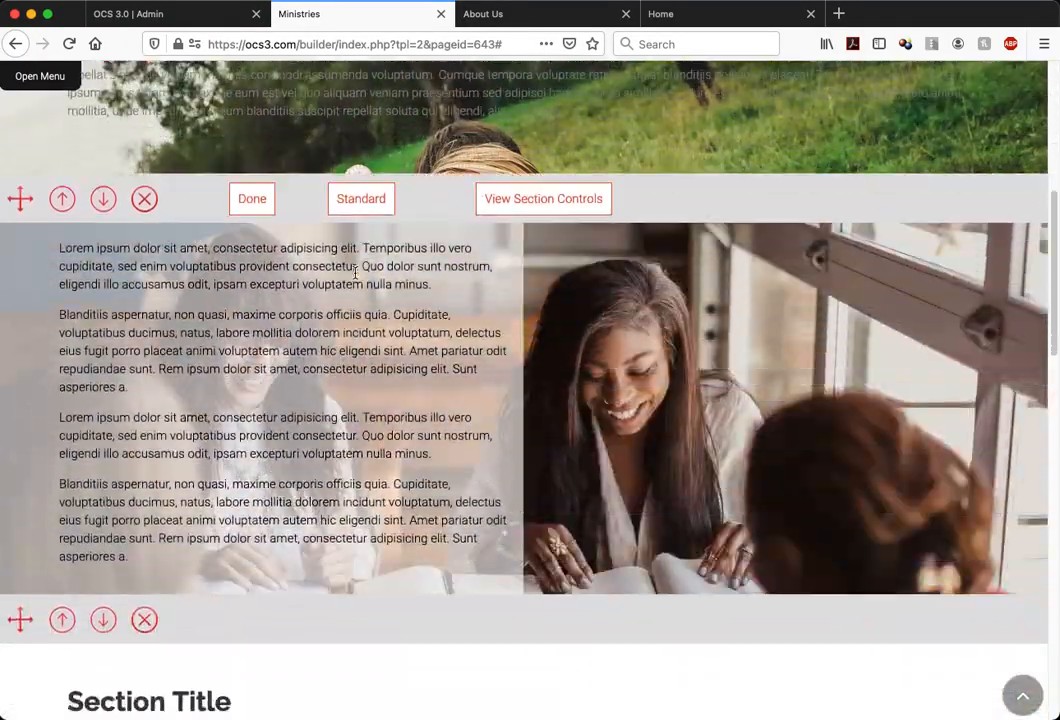
{"action": "scroll", "coordinate": [355, 272], "scroll_direction": "up", "scroll_amount": 4}
{"action": "scroll", "coordinate": [355, 272], "scroll_direction": "down", "scroll_amount": 8}
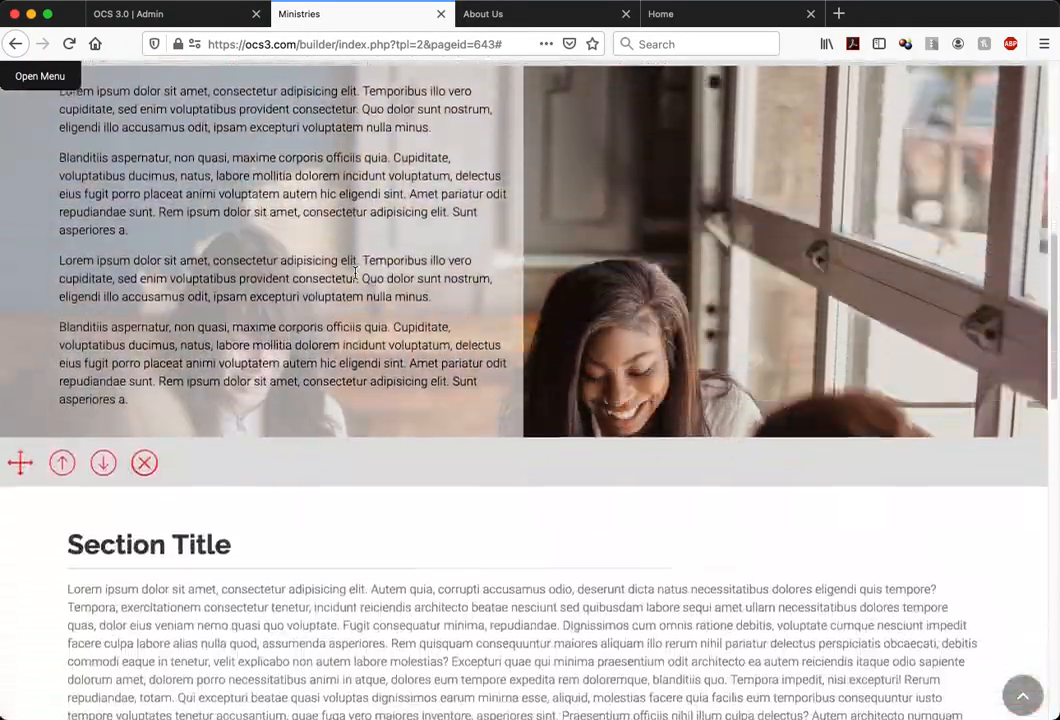
{"action": "scroll", "coordinate": [355, 272], "scroll_direction": "up", "scroll_amount": 10}
{"action": "scroll", "coordinate": [355, 275], "scroll_direction": "down", "scroll_amount": 7}
{"action": "scroll", "coordinate": [355, 278], "scroll_direction": "up", "scroll_amount": 4}
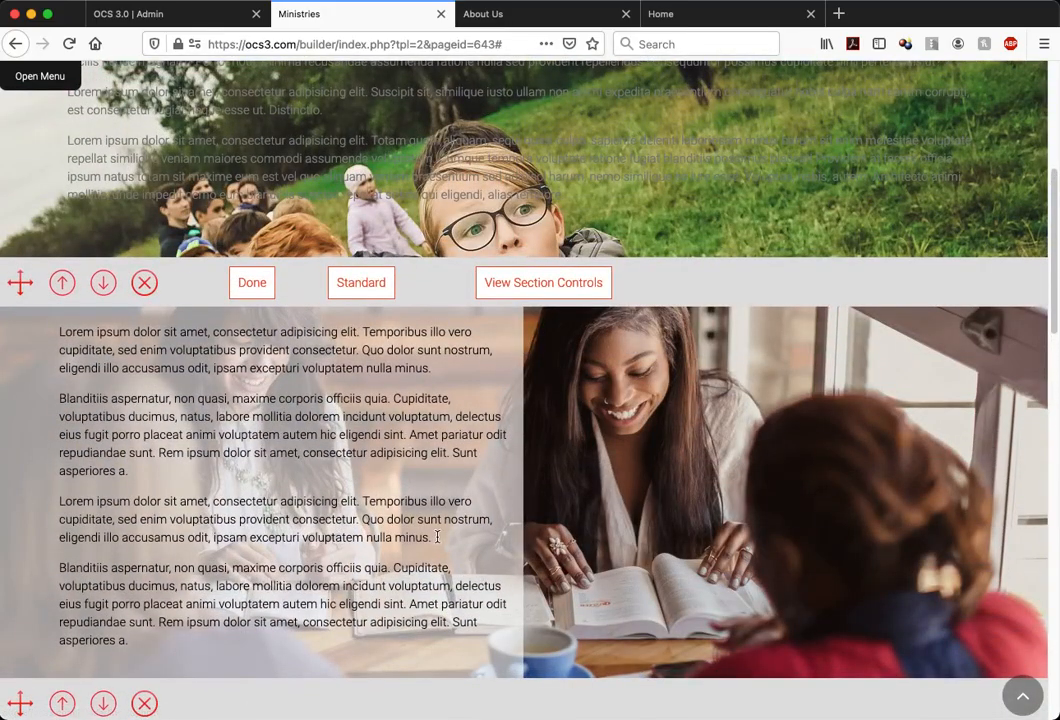
{"action": "scroll", "coordinate": [519, 543], "scroll_direction": "down", "scroll_amount": 1}
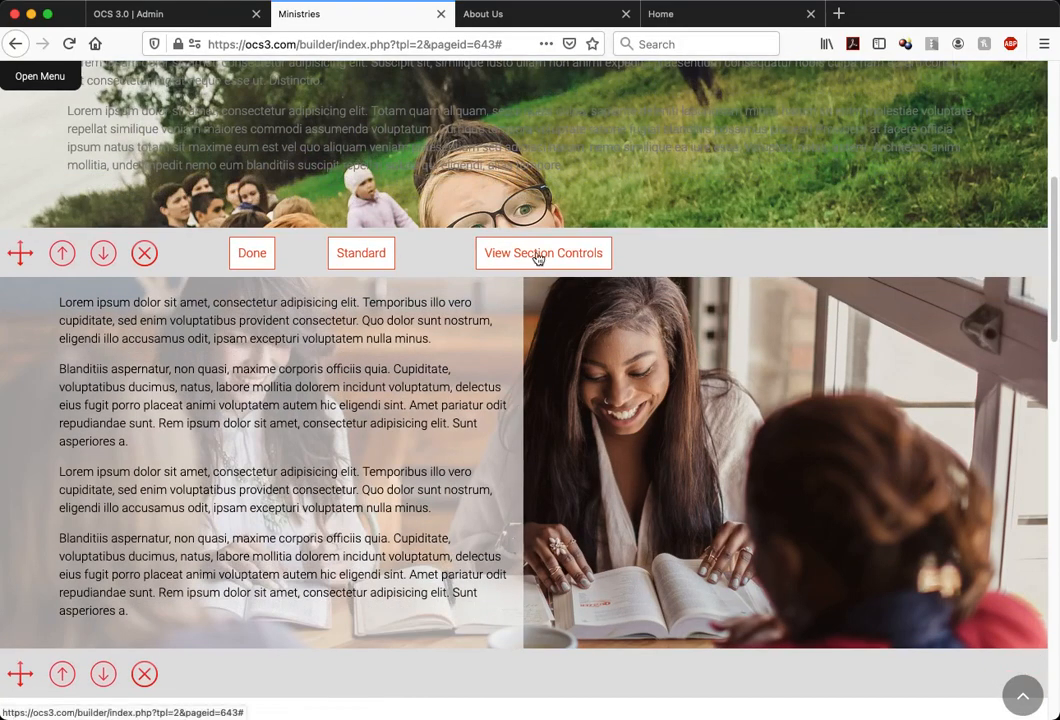
Try a left box size of 8 in the two-column section's column settings and close the section controls to check the layout
{"action": "left_click", "coordinate": [538, 256]}
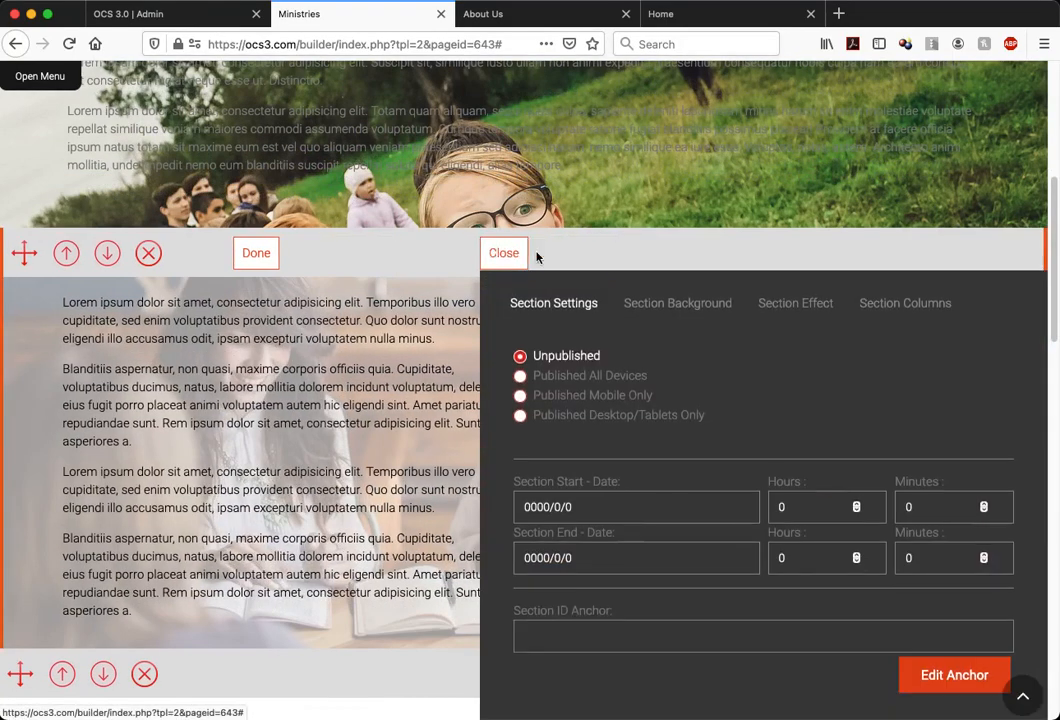
{"action": "left_click", "coordinate": [883, 305]}
{"action": "left_click", "coordinate": [731, 348]}
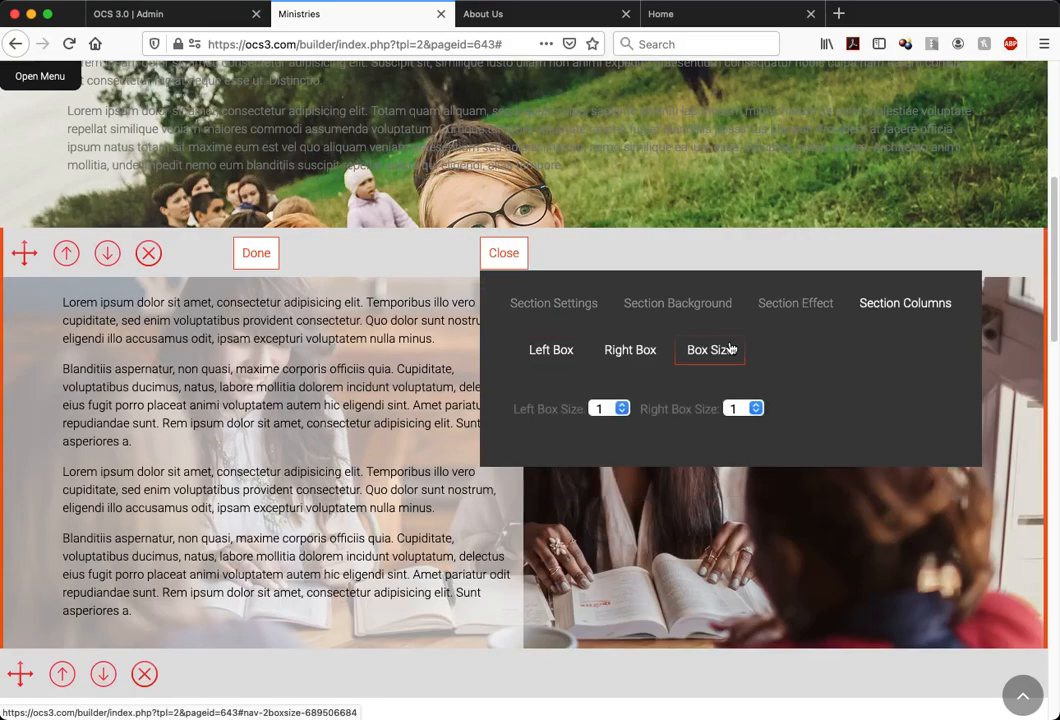
{"action": "left_click", "coordinate": [621, 408]}
{"action": "left_click", "coordinate": [670, 390]}
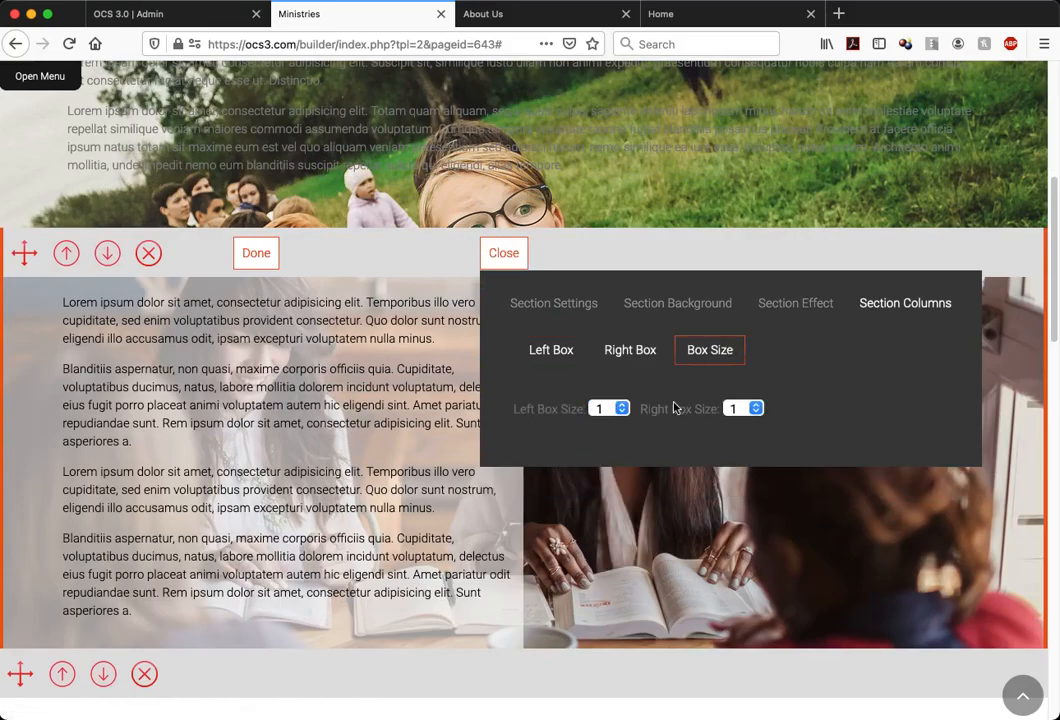
{"action": "left_click", "coordinate": [617, 412]}
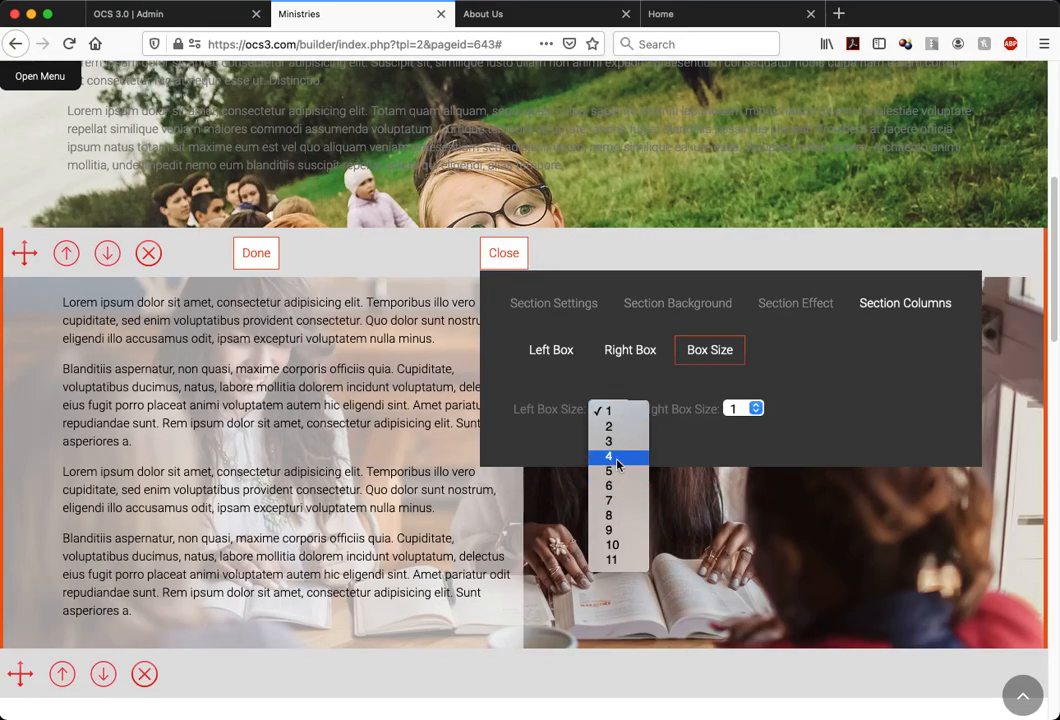
{"action": "left_click", "coordinate": [617, 516]}
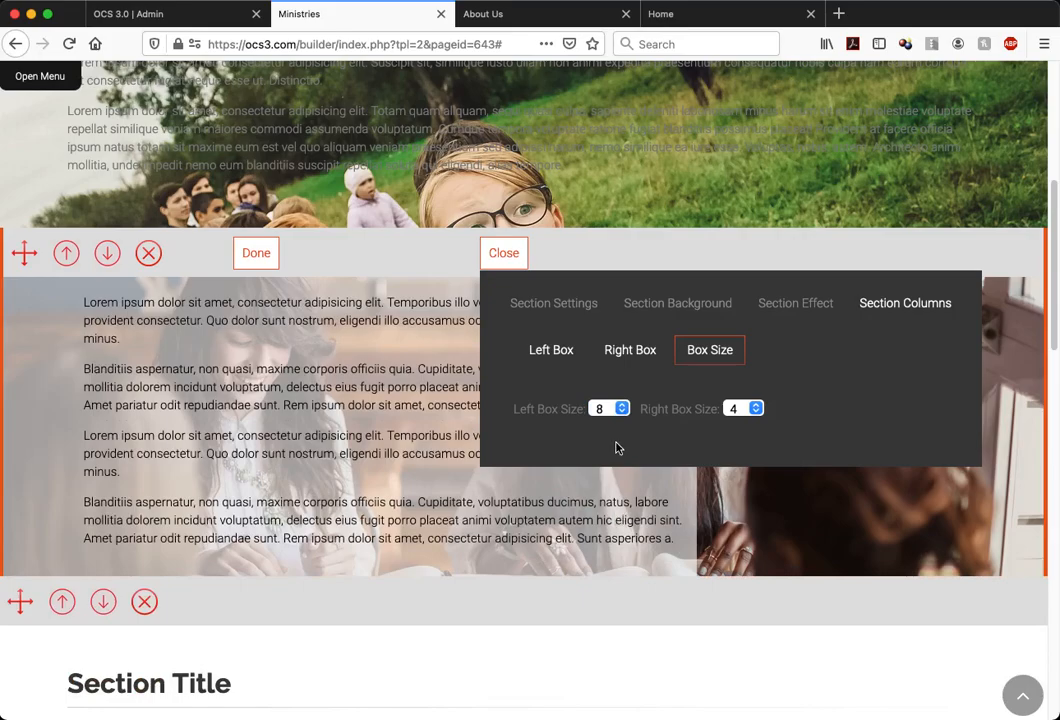
{"action": "left_click", "coordinate": [497, 252]}
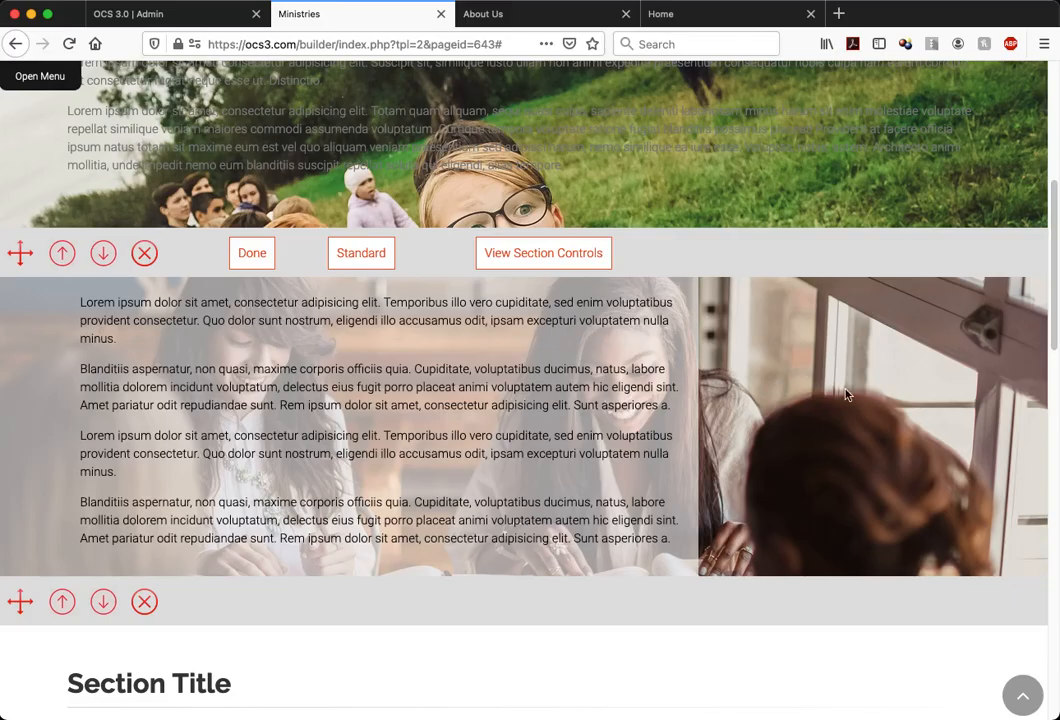
{"action": "scroll", "coordinate": [595, 390], "scroll_direction": "down", "scroll_amount": 3}
{"action": "scroll", "coordinate": [560, 320], "scroll_direction": "up", "scroll_amount": 4}
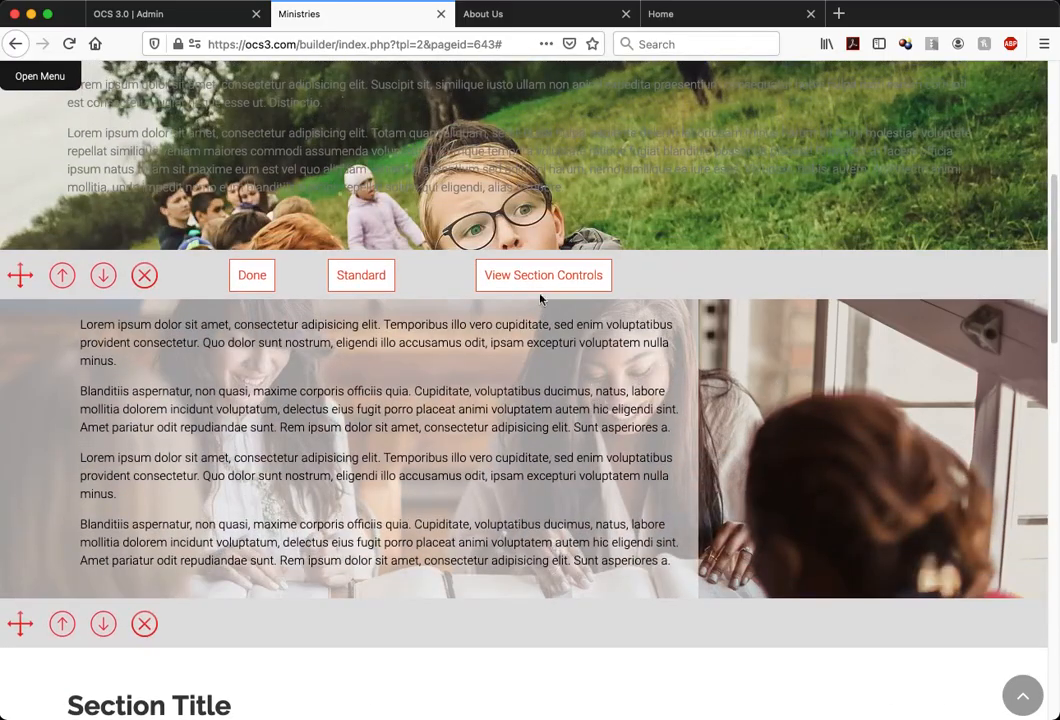
Try a left box size of 4 for the two-column section and view the narrower text column with the controls closed
{"action": "left_click", "coordinate": [545, 275]}
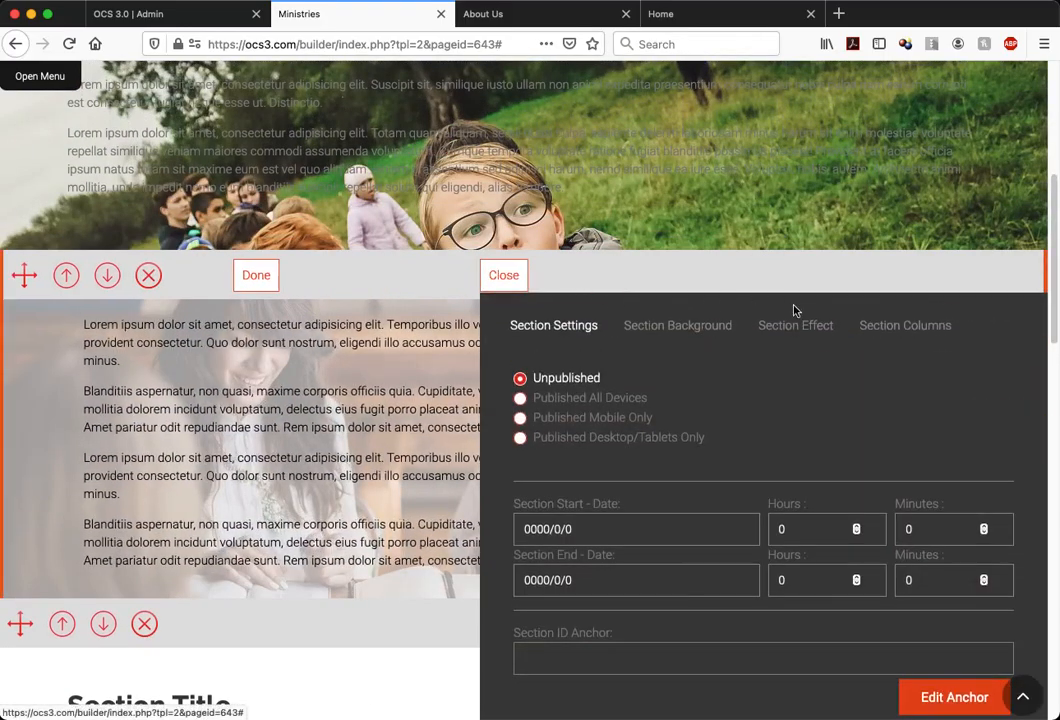
{"action": "left_click", "coordinate": [876, 325]}
{"action": "left_click", "coordinate": [705, 378]}
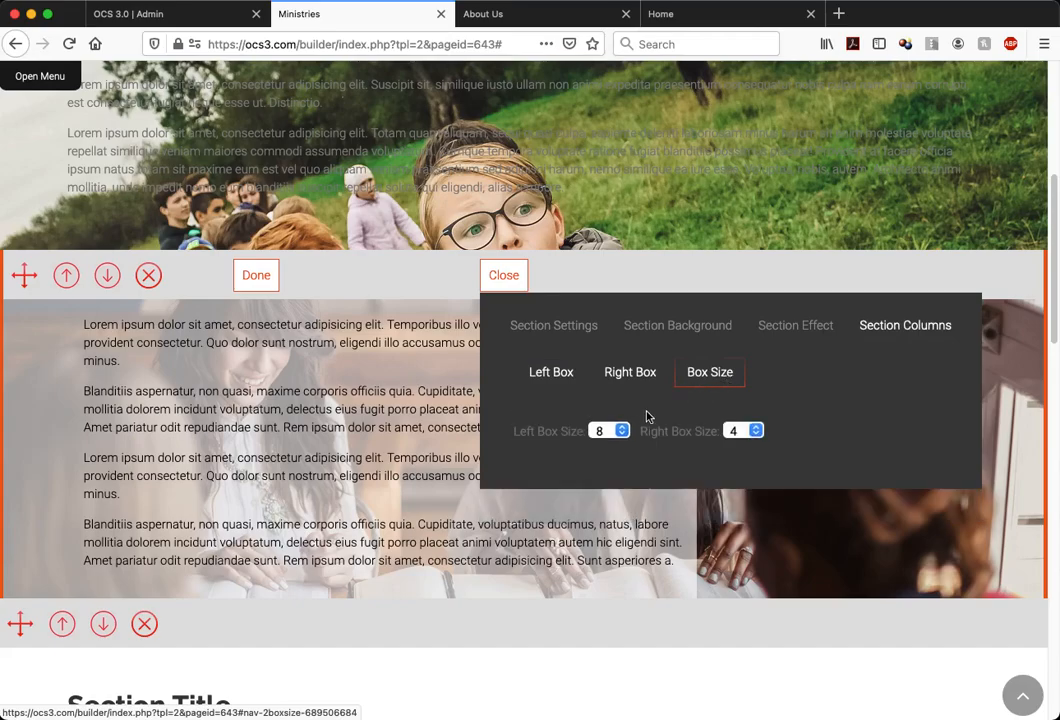
{"action": "left_click", "coordinate": [612, 431]}
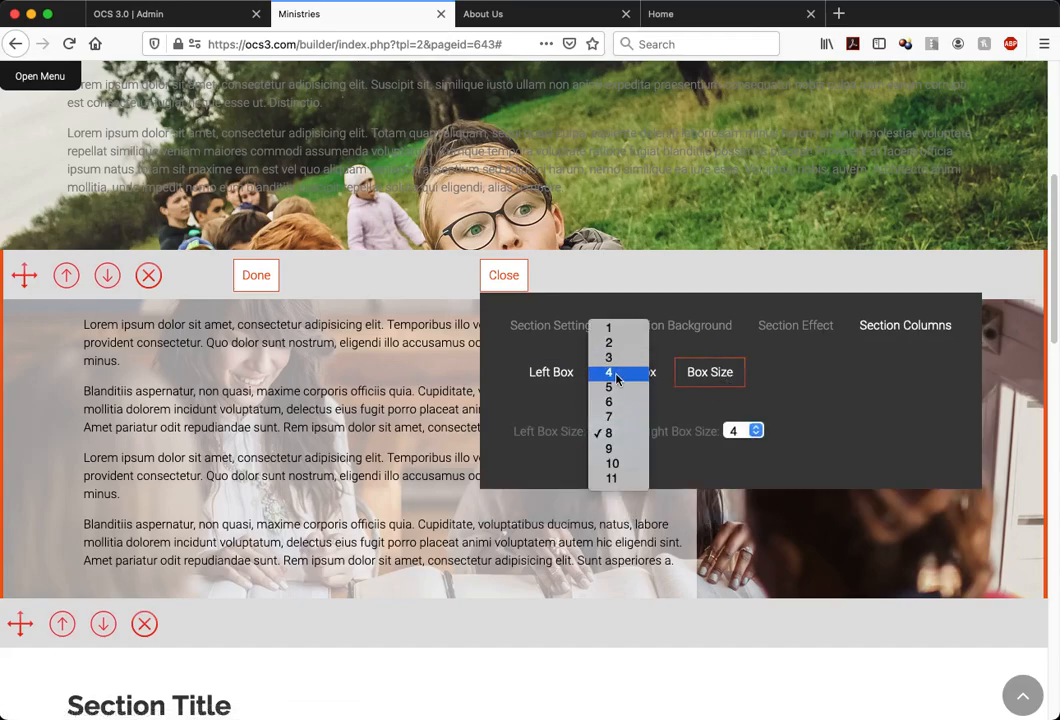
{"action": "left_click", "coordinate": [617, 377]}
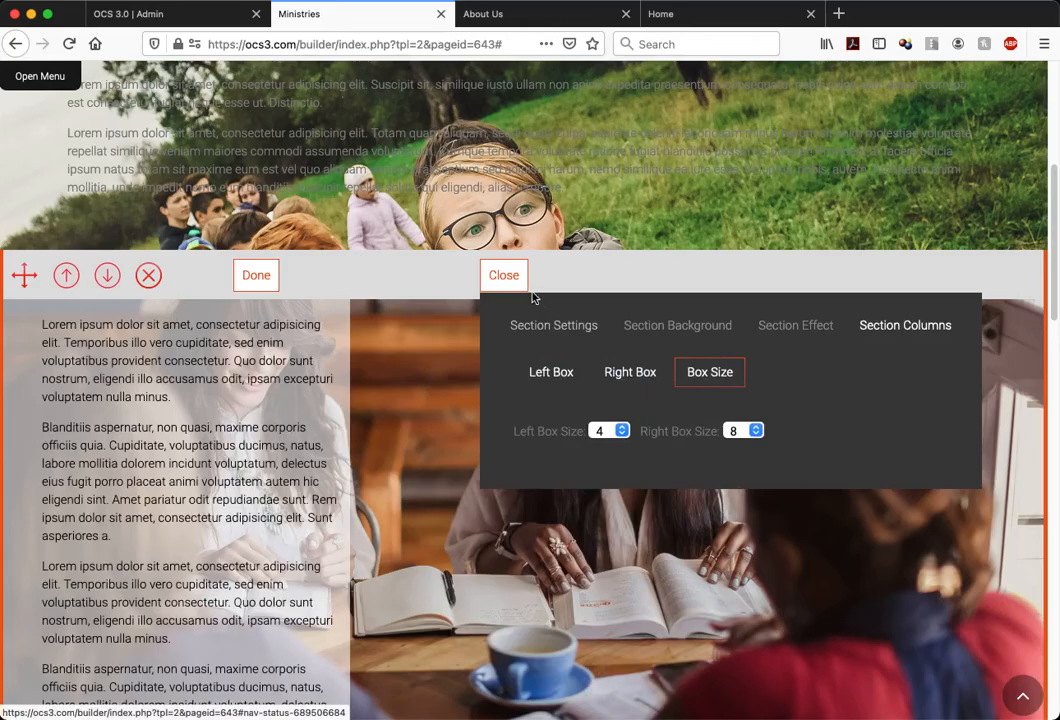
{"action": "left_click", "coordinate": [504, 276]}
{"action": "scroll", "coordinate": [283, 457], "scroll_direction": "down", "scroll_amount": 1}
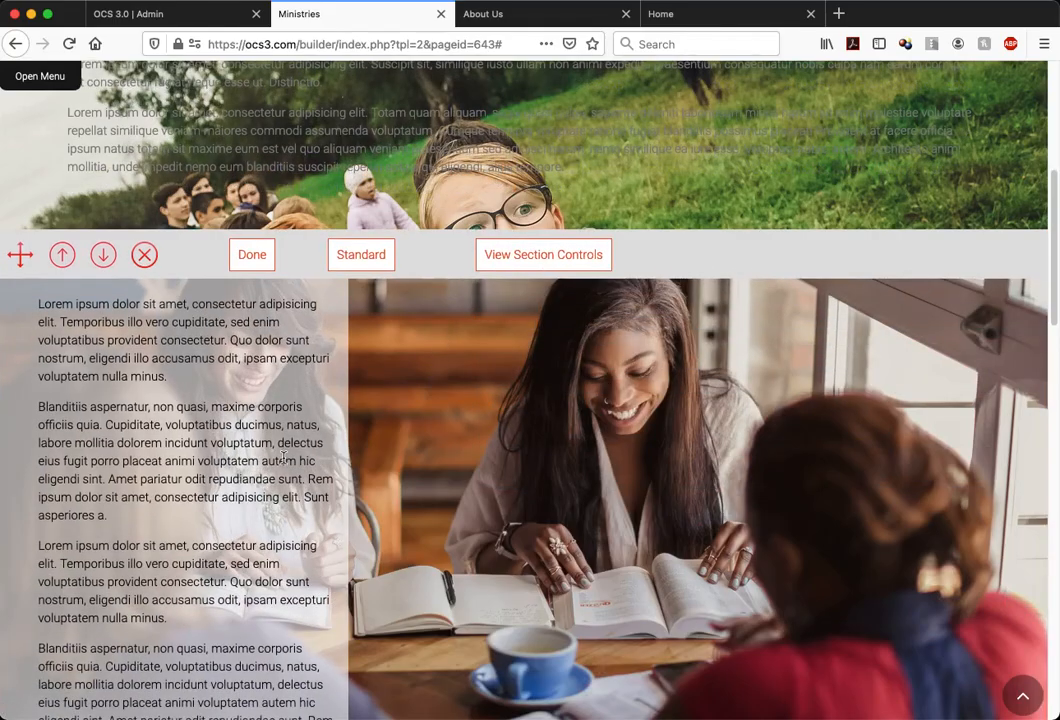
{"action": "scroll", "coordinate": [62, 418], "scroll_direction": "down", "scroll_amount": 5}
{"action": "scroll", "coordinate": [110, 373], "scroll_direction": "up", "scroll_amount": 4}
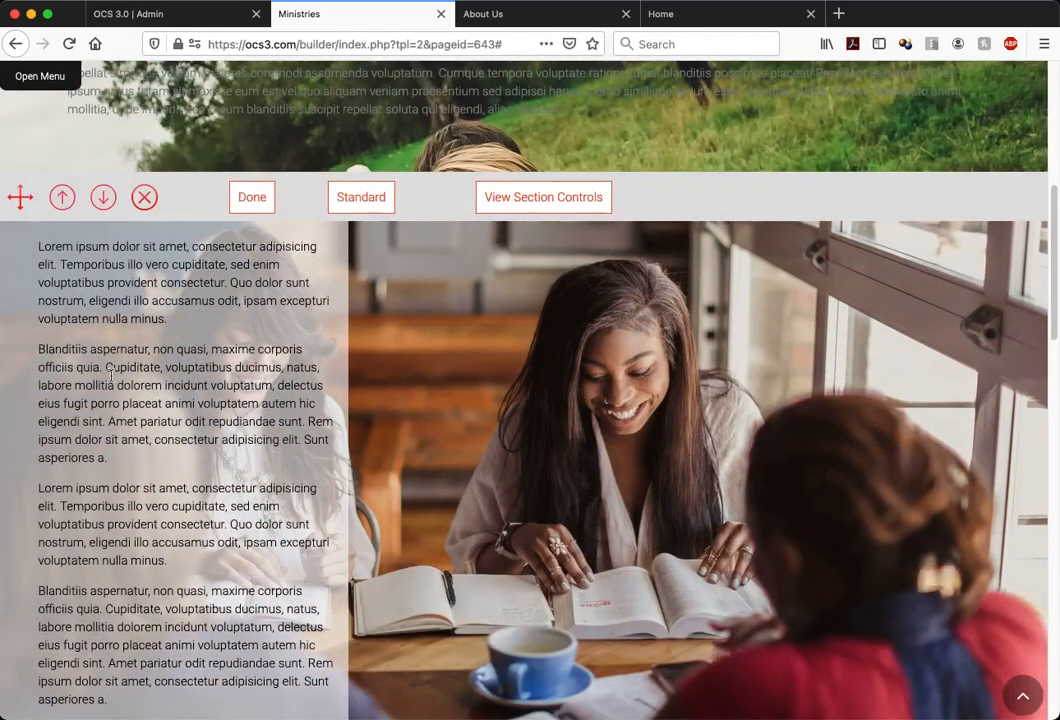
Set the two-column section's left box size to 5 and close the section controls
{"action": "left_click", "coordinate": [596, 196]}
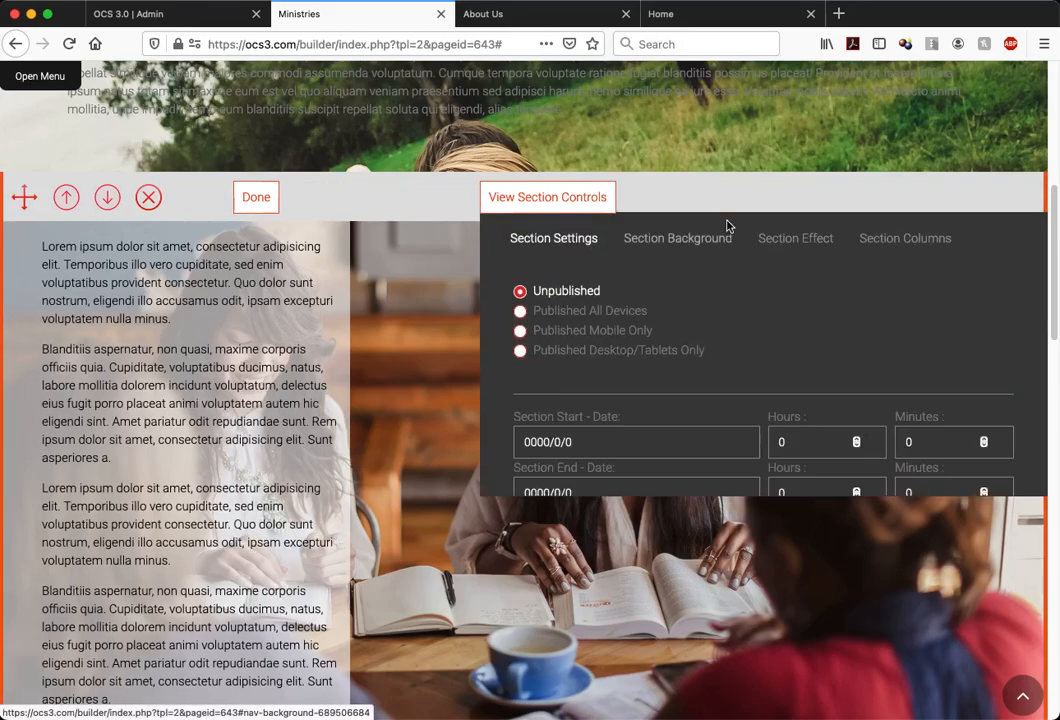
{"action": "left_click", "coordinate": [910, 254]}
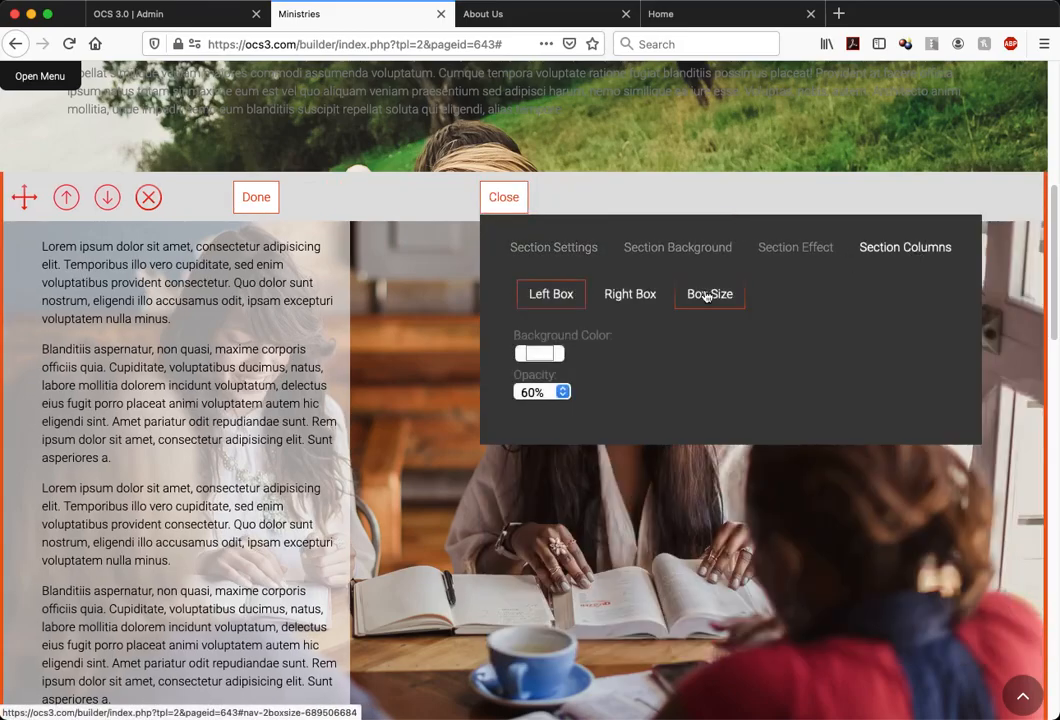
{"action": "left_click", "coordinate": [706, 296]}
{"action": "left_click", "coordinate": [610, 354]}
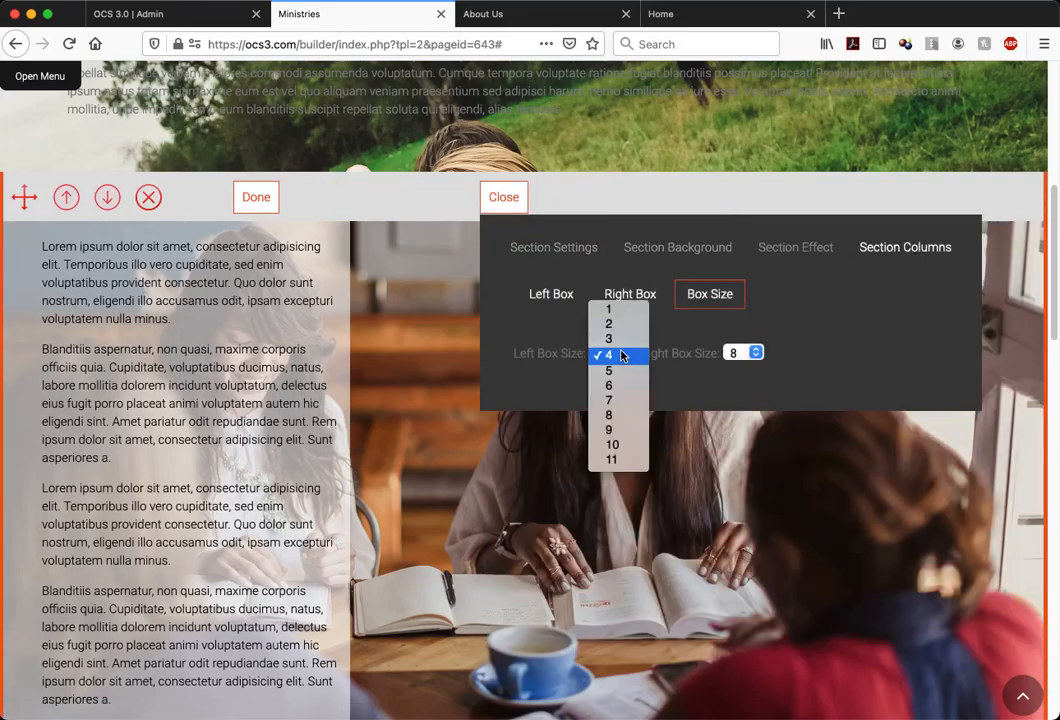
{"action": "left_click", "coordinate": [612, 375]}
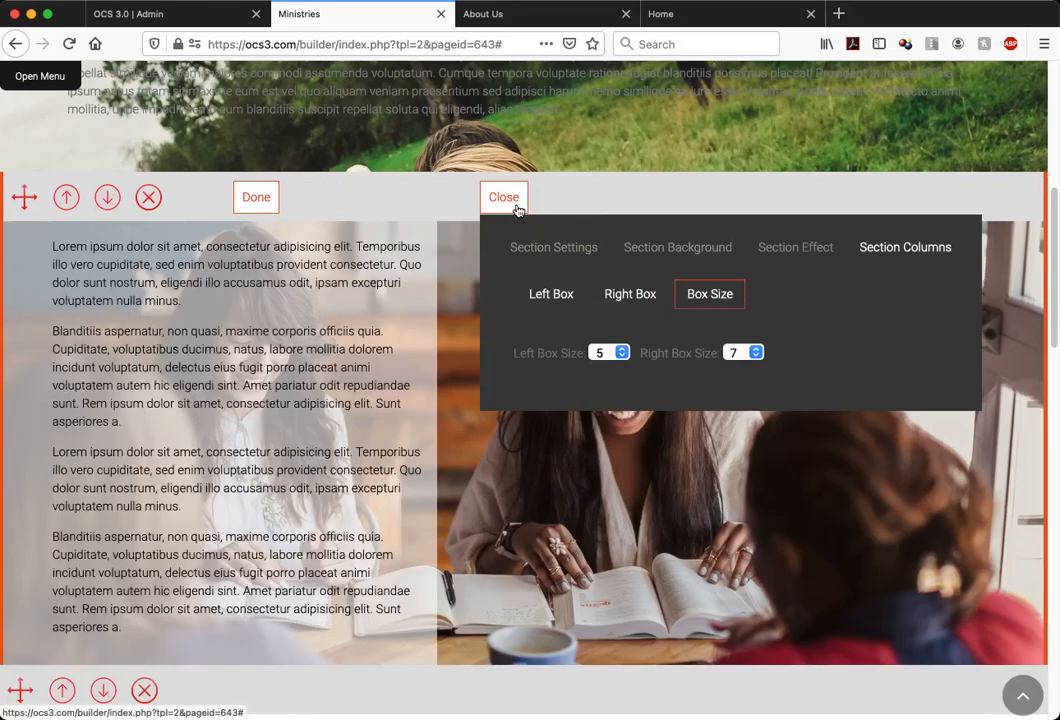
{"action": "left_click", "coordinate": [505, 199]}
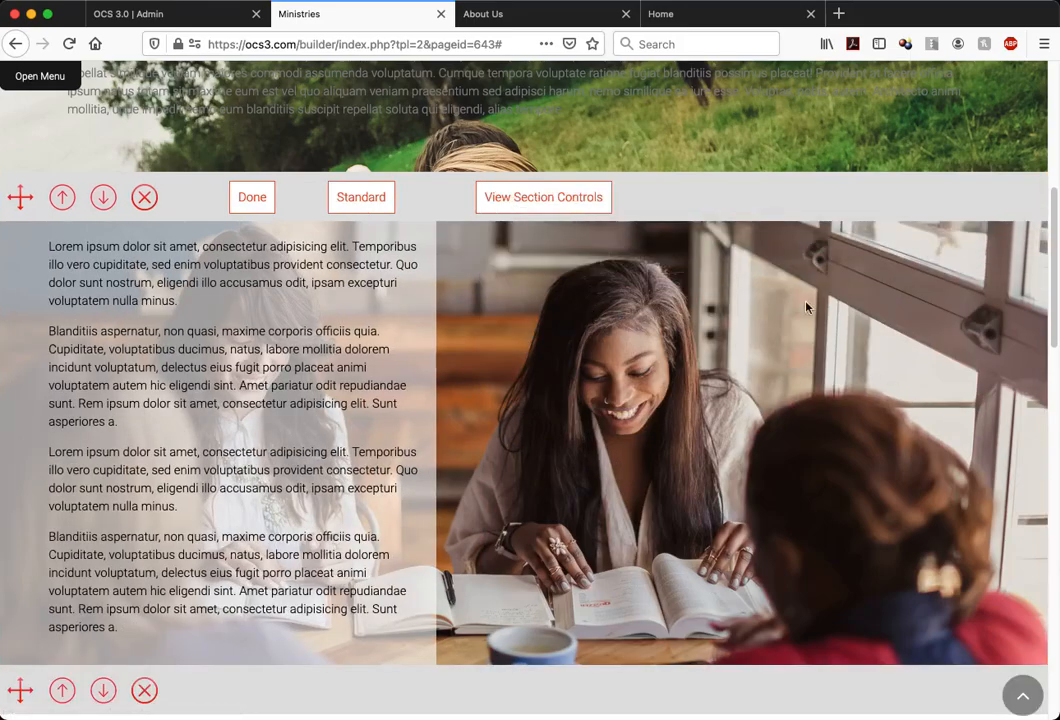
Try 80% opacity for the right box's black background, settle on 20%, and close the section controls
{"action": "left_click", "coordinate": [551, 199]}
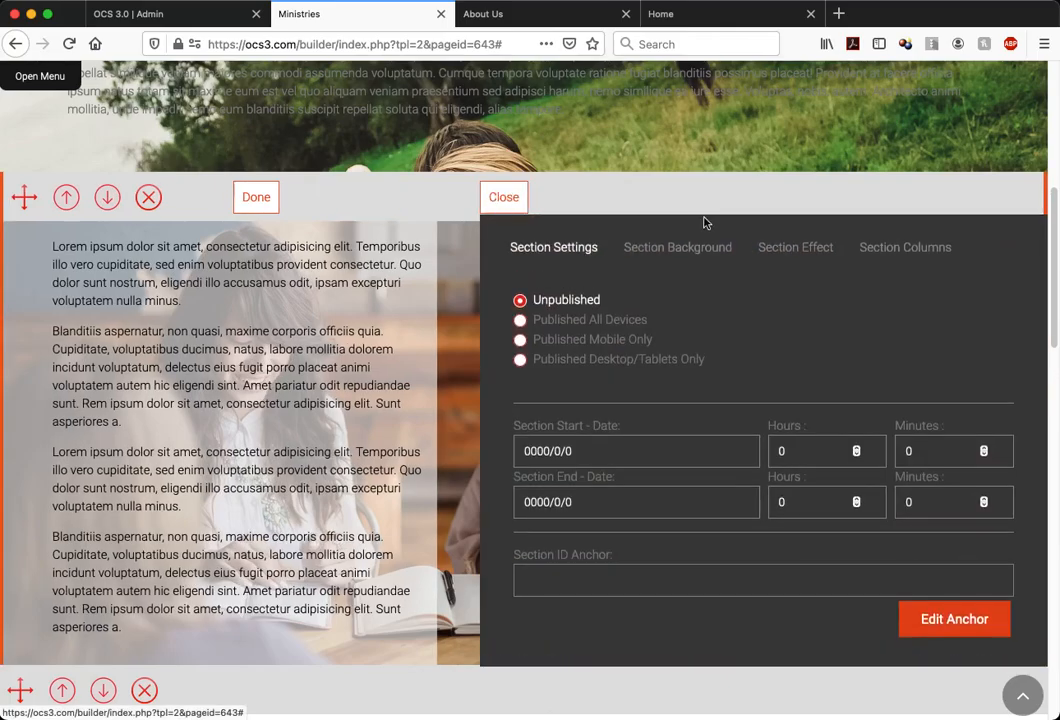
{"action": "left_click", "coordinate": [875, 251]}
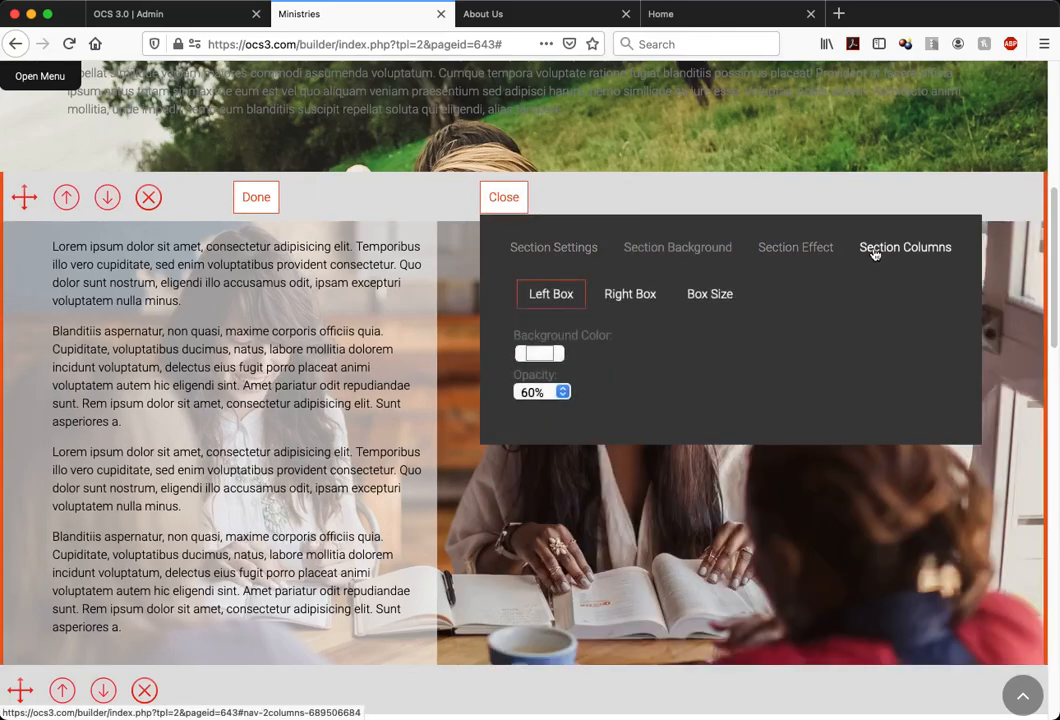
{"action": "left_click", "coordinate": [646, 298]}
{"action": "left_click", "coordinate": [540, 392]}
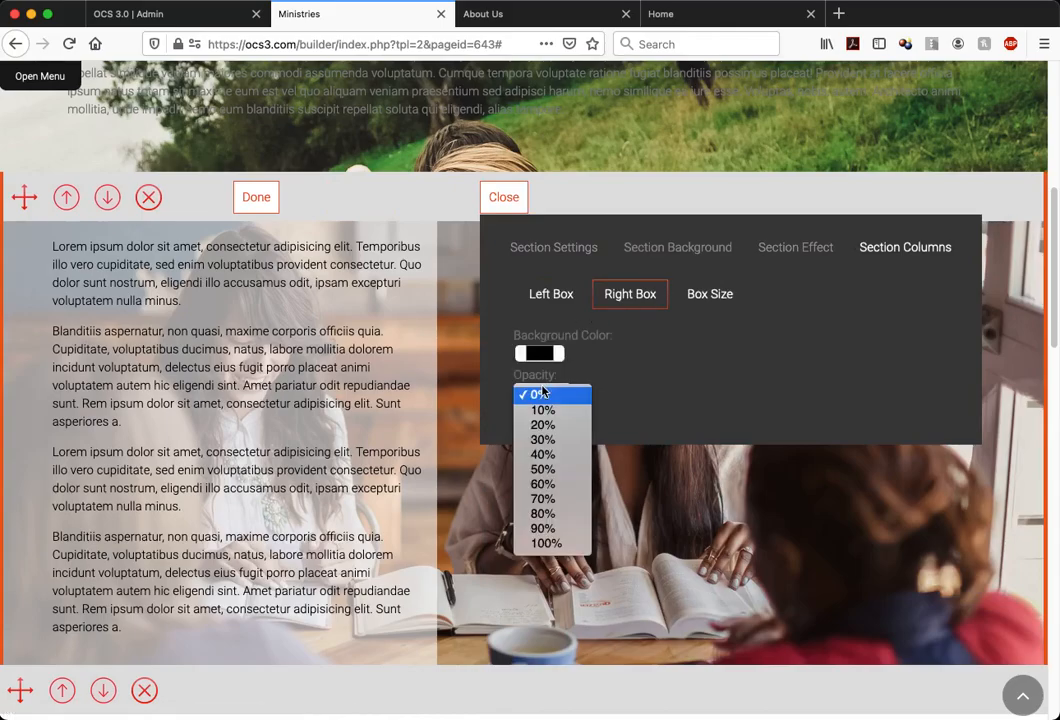
{"action": "left_click", "coordinate": [542, 513]}
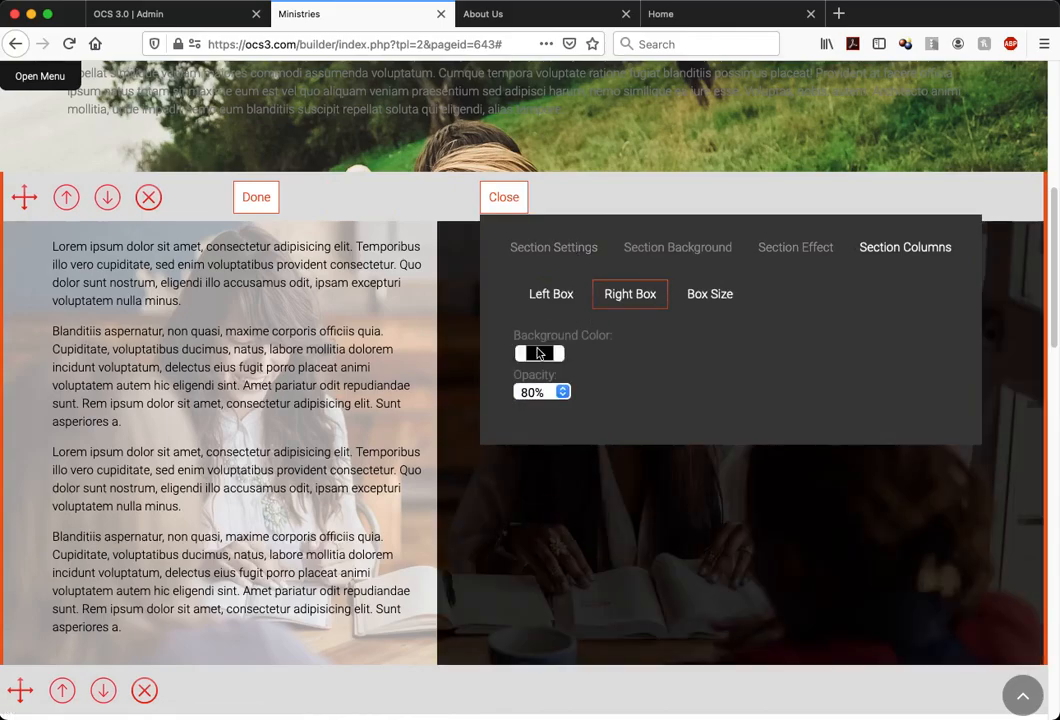
{"action": "left_click", "coordinate": [539, 353]}
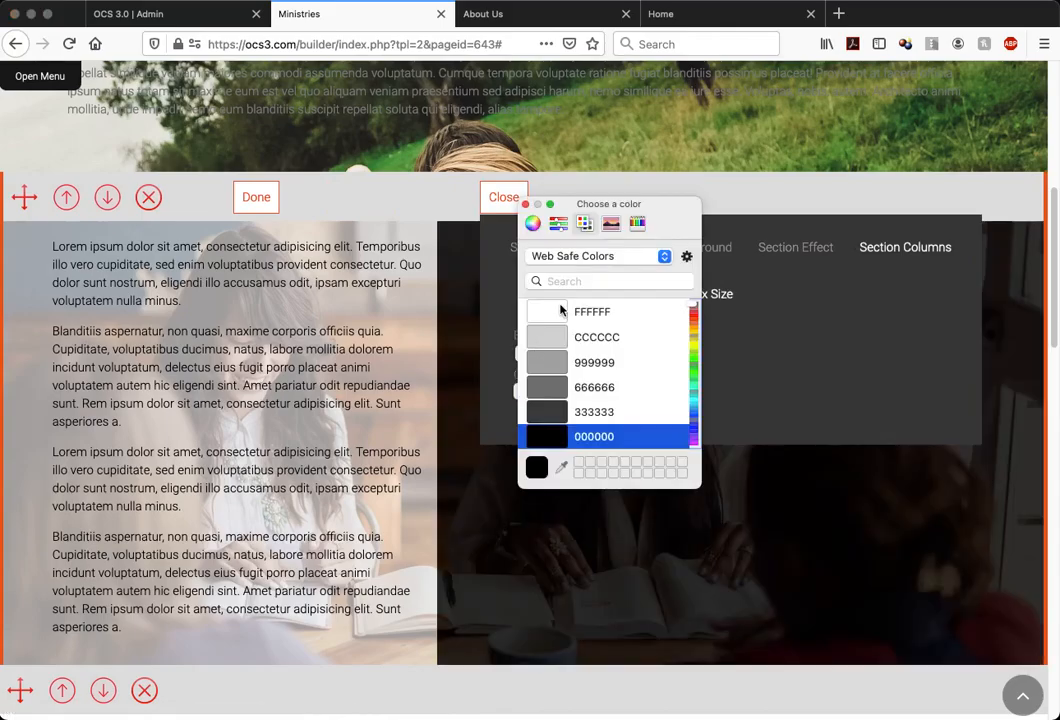
{"action": "left_click", "coordinate": [525, 204]}
{"action": "left_click", "coordinate": [533, 393]}
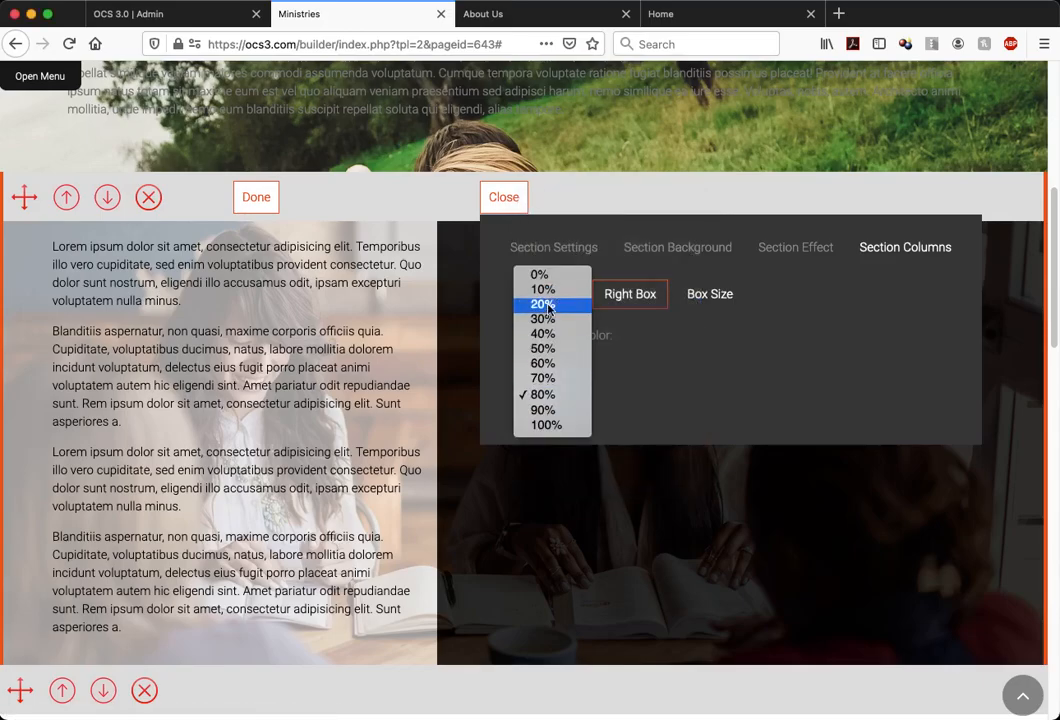
{"action": "left_click", "coordinate": [546, 313]}
{"action": "left_click", "coordinate": [541, 355]}
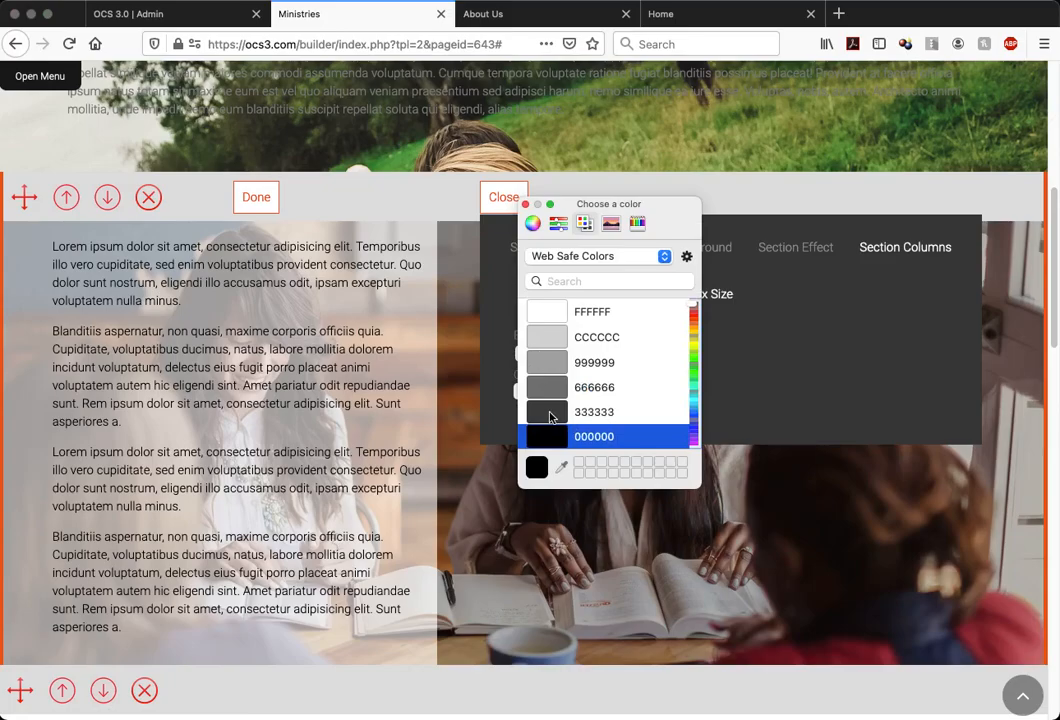
{"action": "left_click", "coordinate": [506, 199]}
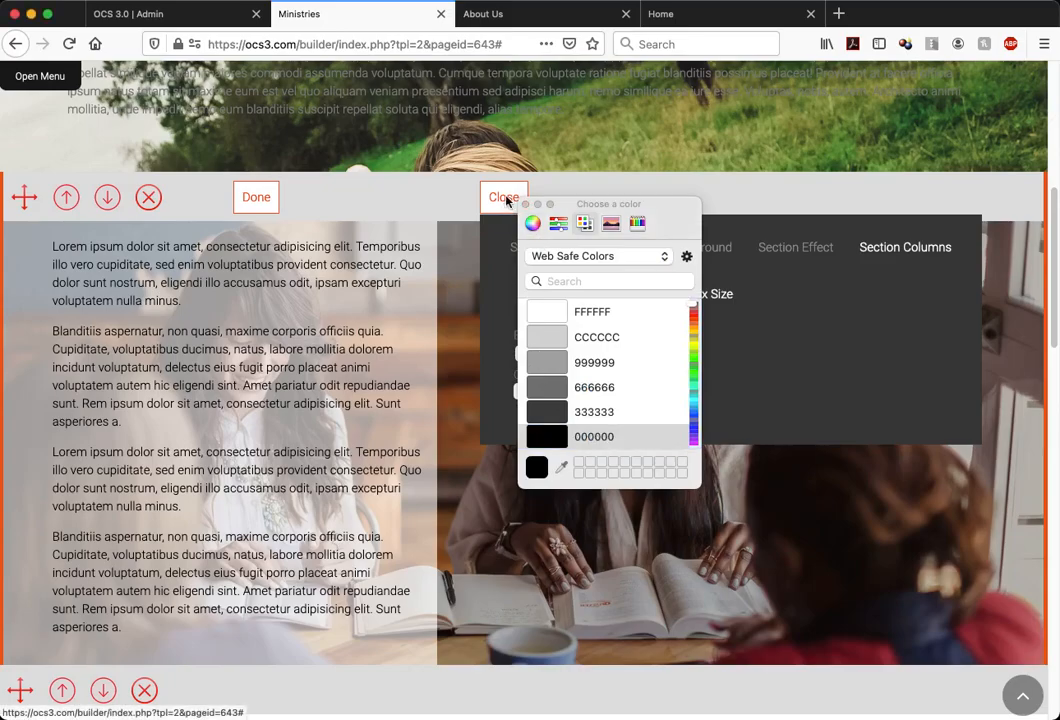
{"action": "left_click", "coordinate": [506, 199]}
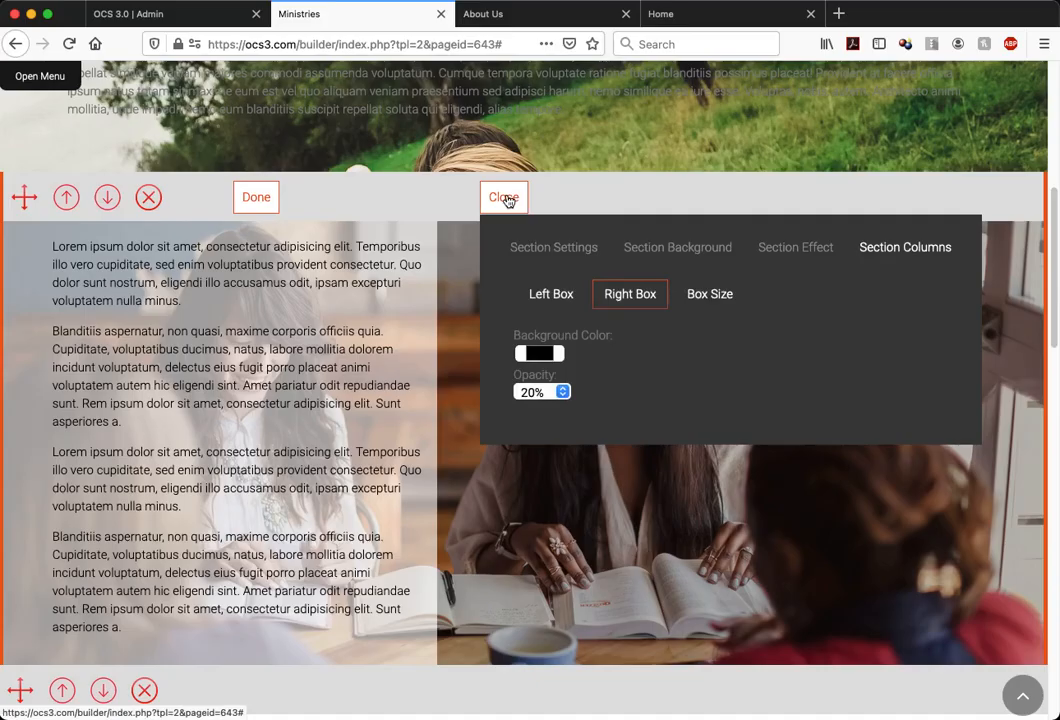
{"action": "left_click", "coordinate": [506, 199]}
Examine how the shaded two-column section and the neighbouring grass photo section look as the page moves up and down
{"action": "scroll", "coordinate": [682, 443], "scroll_direction": "down", "scroll_amount": 5}
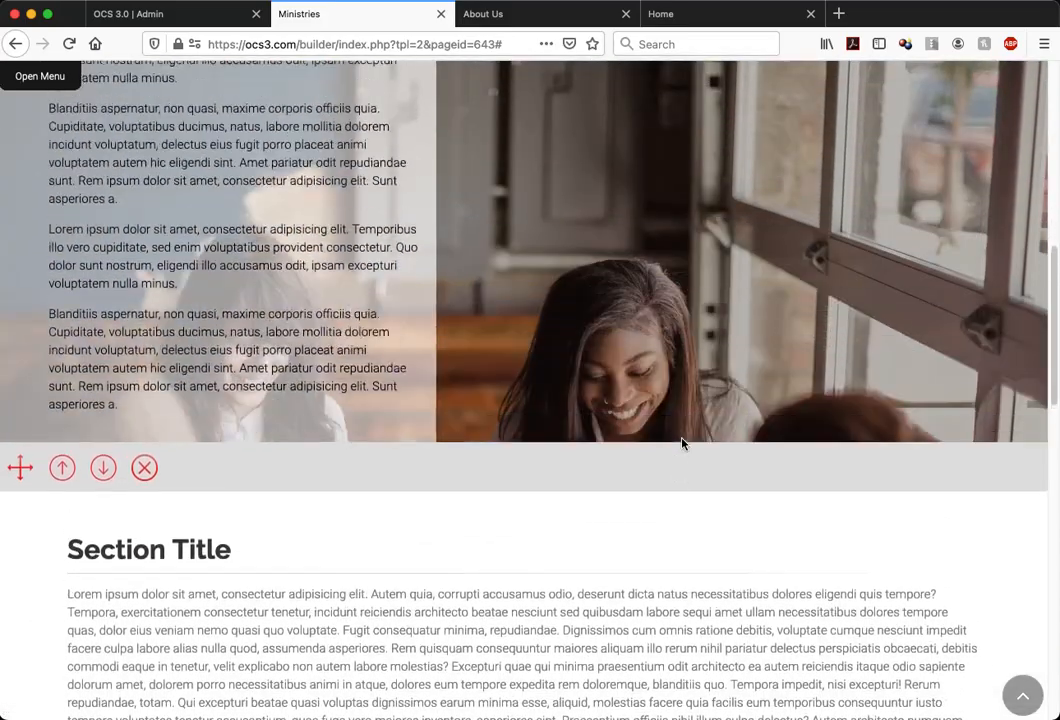
{"action": "scroll", "coordinate": [682, 443], "scroll_direction": "up", "scroll_amount": 4}
{"action": "scroll", "coordinate": [682, 443], "scroll_direction": "down", "scroll_amount": 4}
{"action": "scroll", "coordinate": [682, 443], "scroll_direction": "up", "scroll_amount": 5}
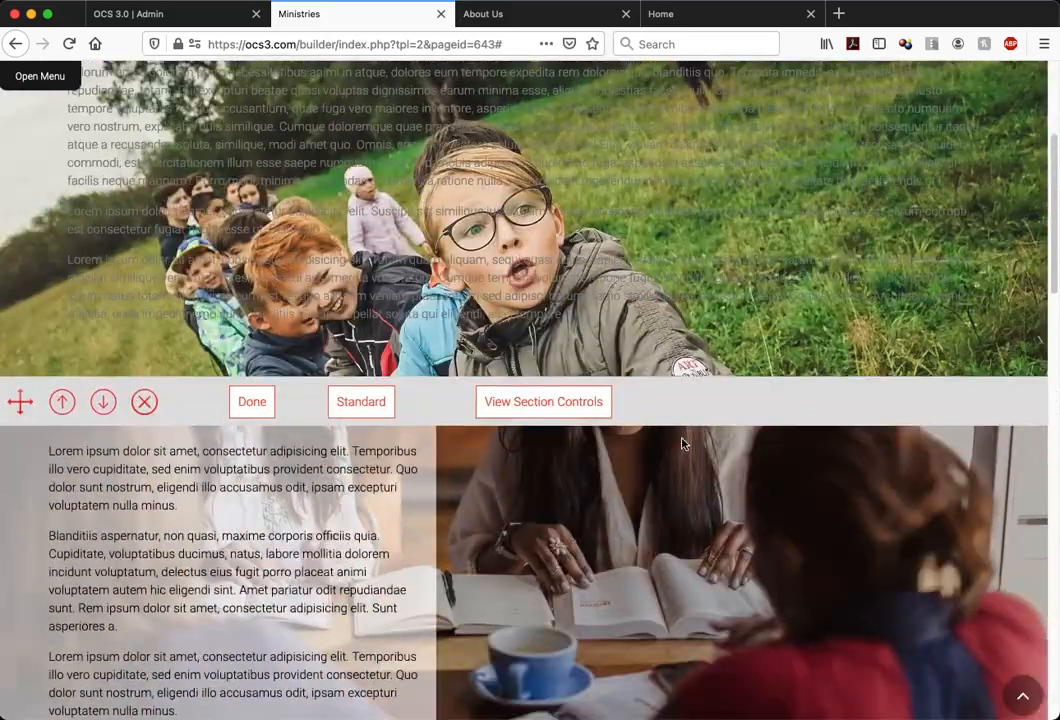
{"action": "scroll", "coordinate": [682, 443], "scroll_direction": "up", "scroll_amount": 3}
{"action": "scroll", "coordinate": [682, 443], "scroll_direction": "down", "scroll_amount": 7}
{"action": "scroll", "coordinate": [682, 443], "scroll_direction": "up", "scroll_amount": 2}
{"action": "scroll", "coordinate": [682, 443], "scroll_direction": "down", "scroll_amount": 6}
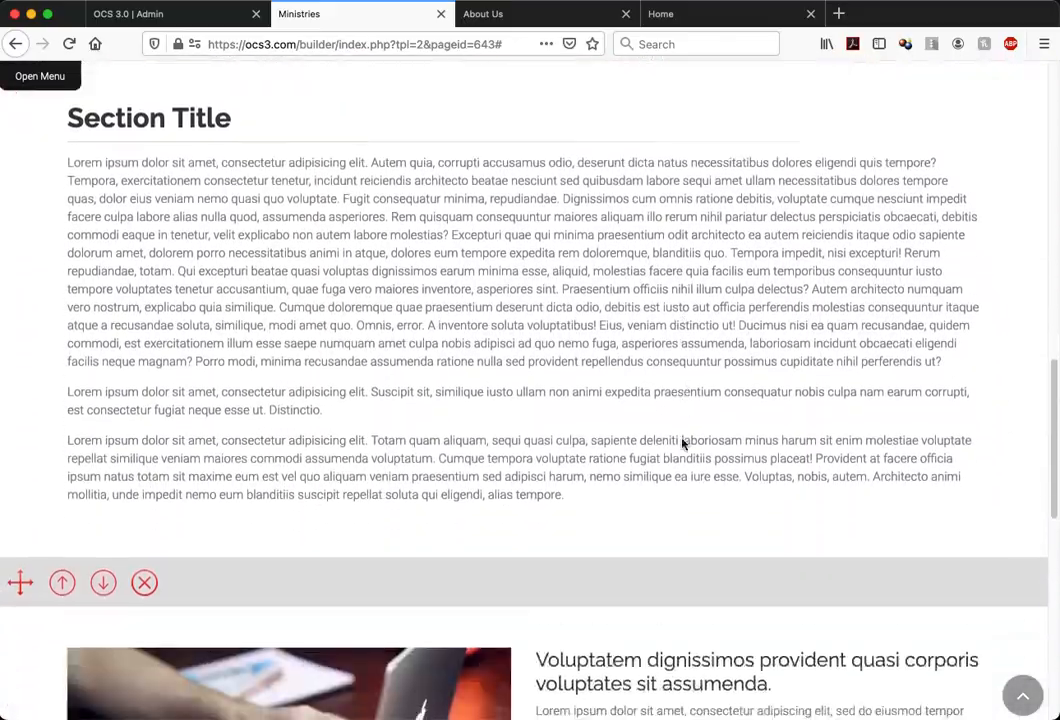
{"action": "scroll", "coordinate": [682, 443], "scroll_direction": "up", "scroll_amount": 10}
{"action": "scroll", "coordinate": [682, 443], "scroll_direction": "down", "scroll_amount": 8}
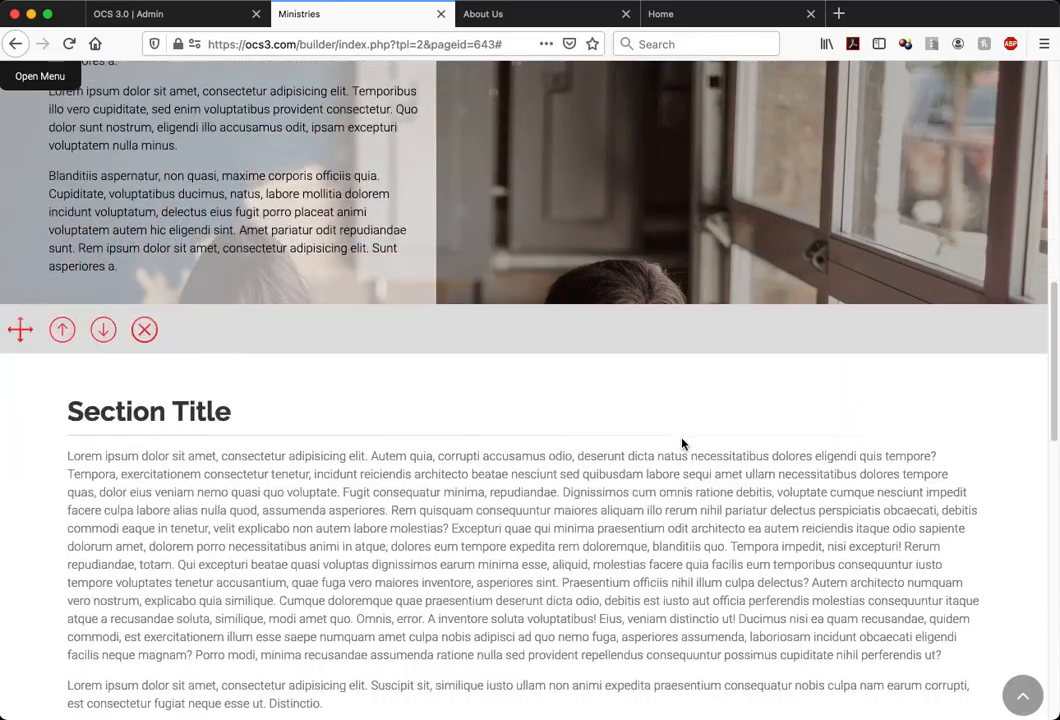
{"action": "scroll", "coordinate": [682, 443], "scroll_direction": "up", "scroll_amount": 10}
{"action": "scroll", "coordinate": [368, 457], "scroll_direction": "down", "scroll_amount": 2}
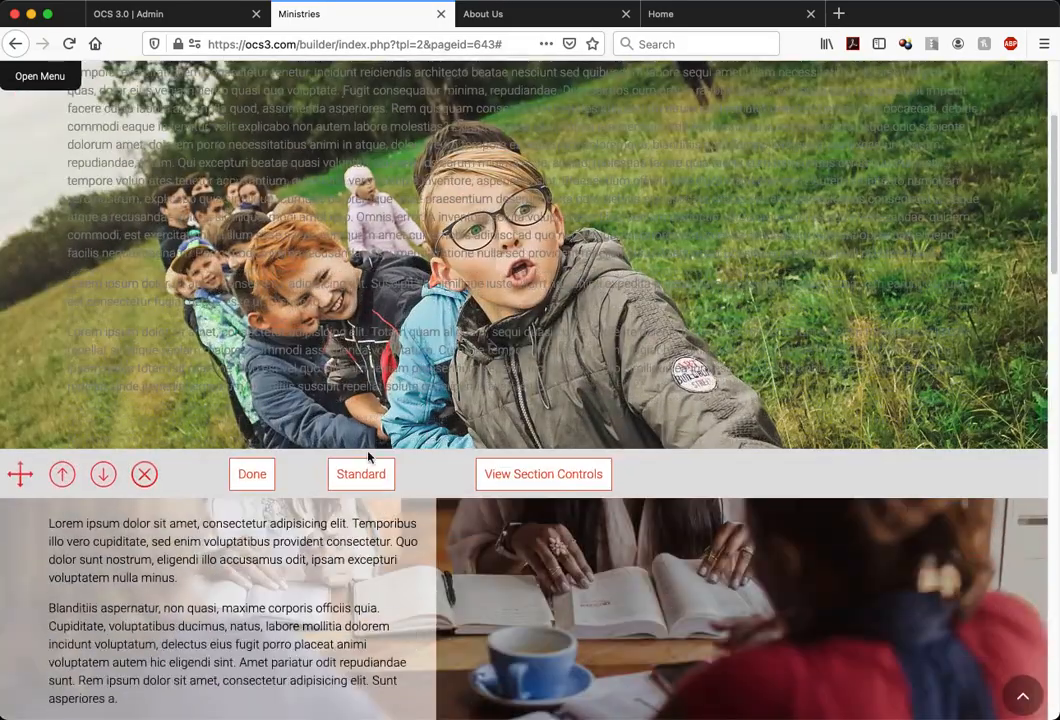
Finish editing the shaded two-column section and remove it from the page
{"action": "left_click", "coordinate": [265, 481]}
{"action": "scroll", "coordinate": [577, 568], "scroll_direction": "down", "scroll_amount": 6}
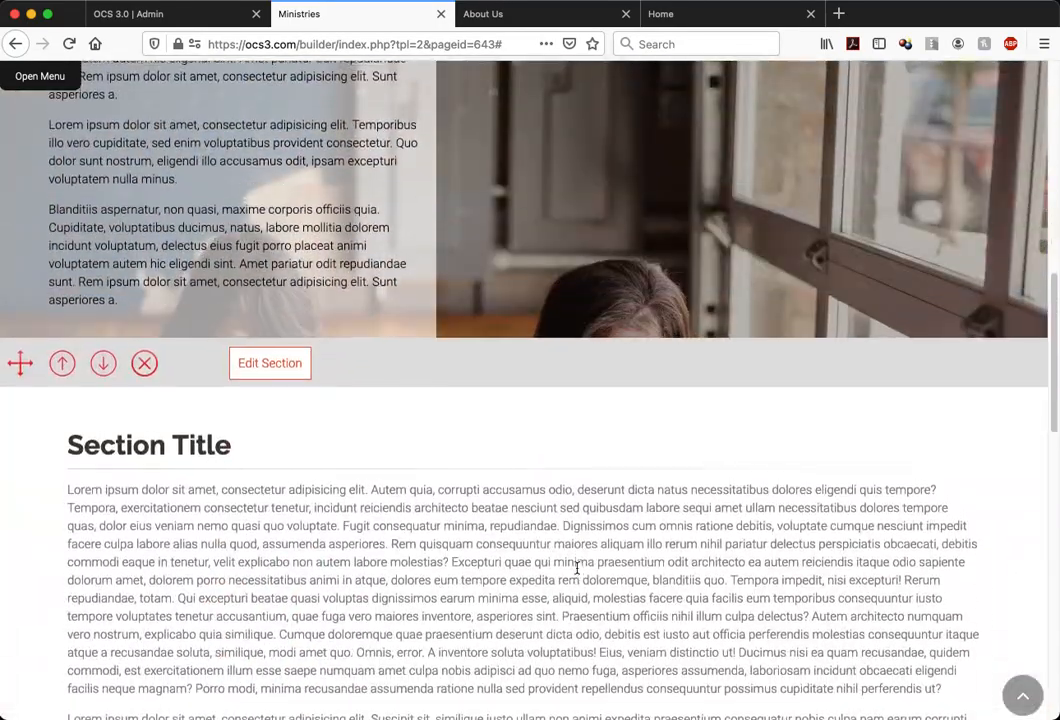
{"action": "scroll", "coordinate": [577, 568], "scroll_direction": "up", "scroll_amount": 3}
{"action": "scroll", "coordinate": [577, 568], "scroll_direction": "up", "scroll_amount": 2}
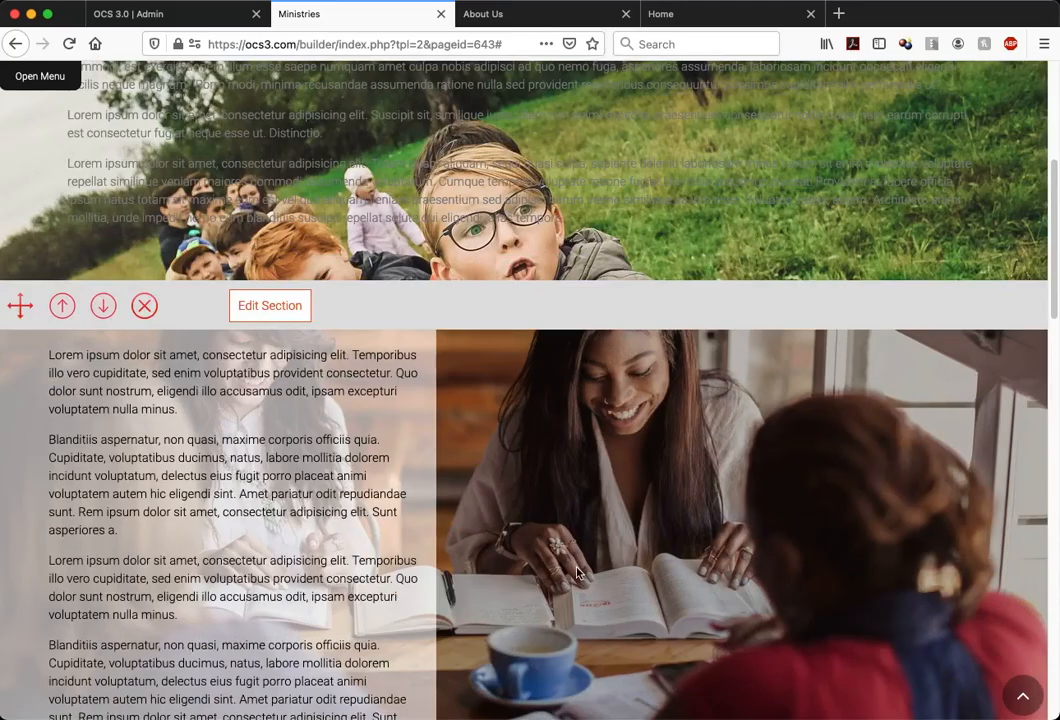
{"action": "left_click", "coordinate": [146, 305]}
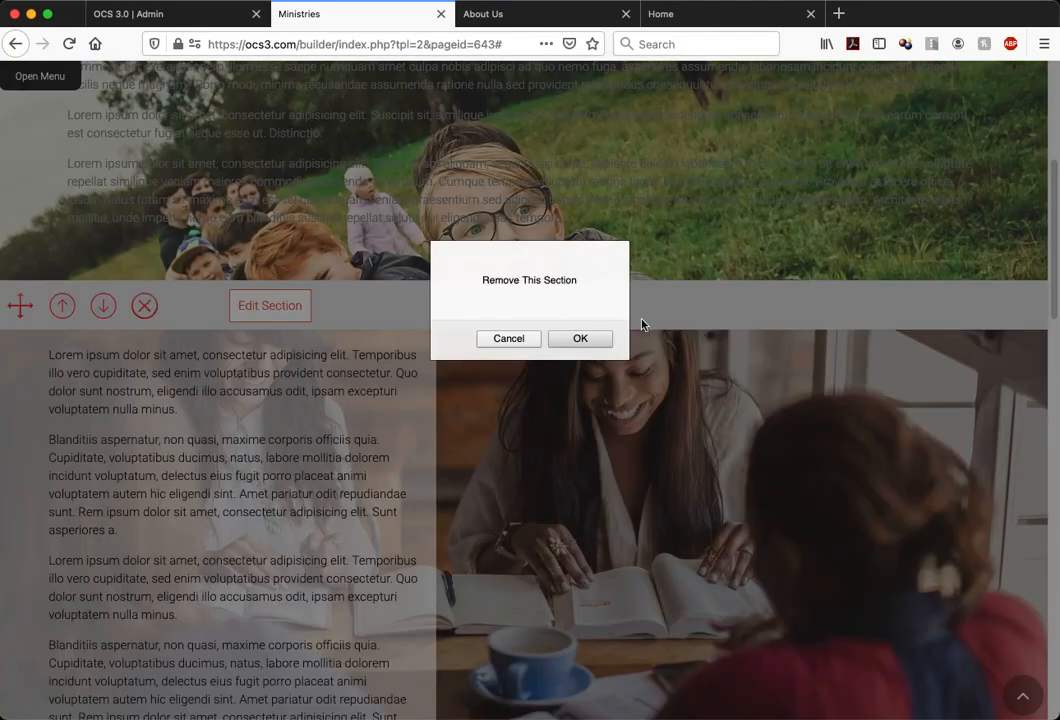
{"action": "left_click", "coordinate": [589, 341]}
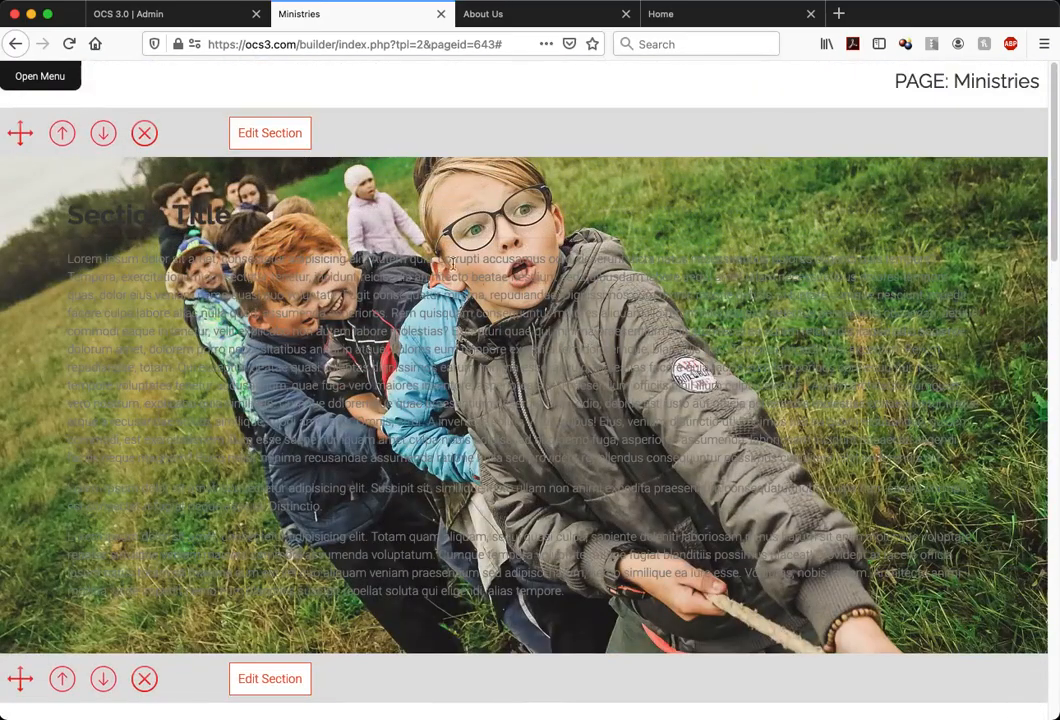
Hide the section title and the title separator in the grass photo section and close its controls
{"action": "left_click", "coordinate": [292, 134]}
{"action": "left_click", "coordinate": [590, 136]}
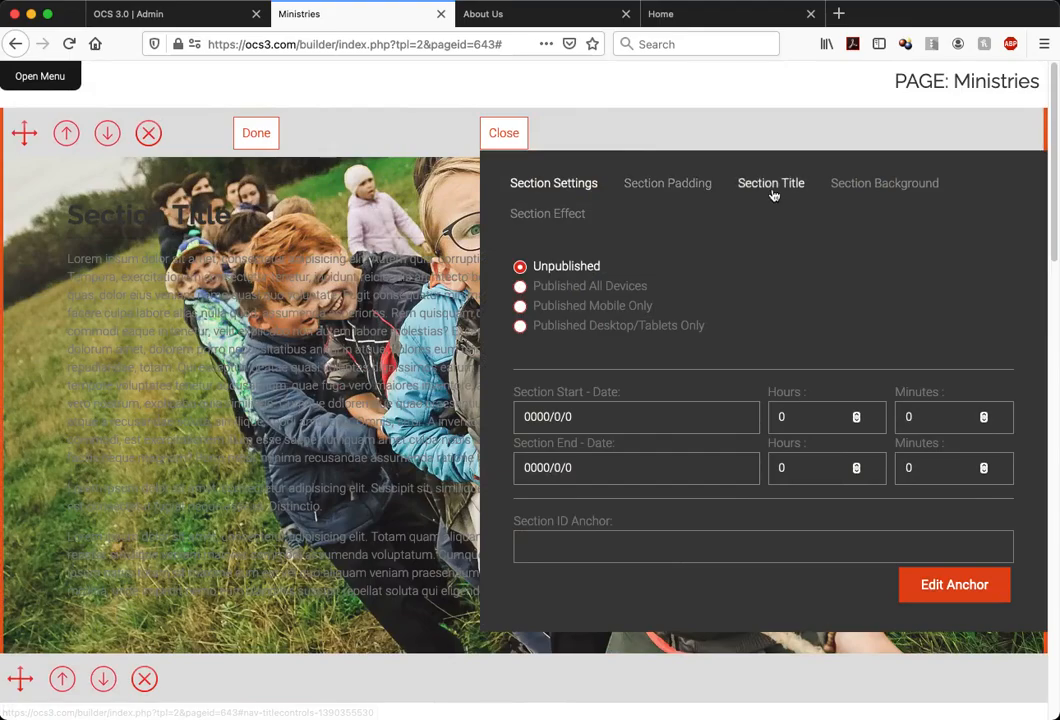
{"action": "left_click", "coordinate": [772, 191]}
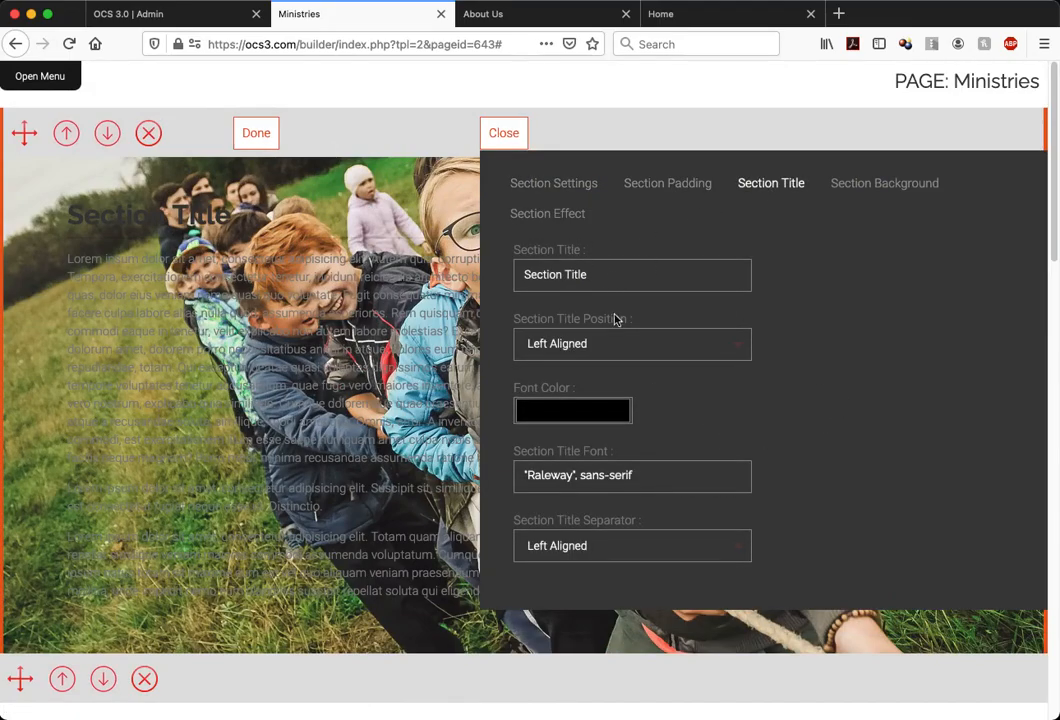
{"action": "left_click", "coordinate": [632, 350]}
{"action": "left_click", "coordinate": [668, 378]}
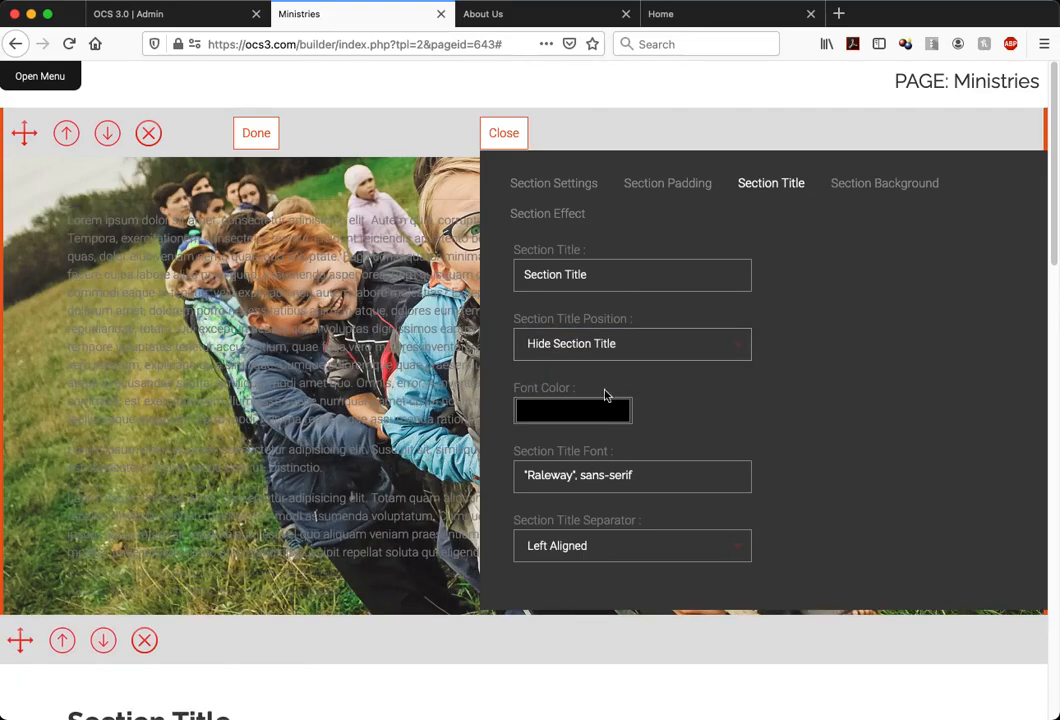
{"action": "left_click", "coordinate": [604, 545]}
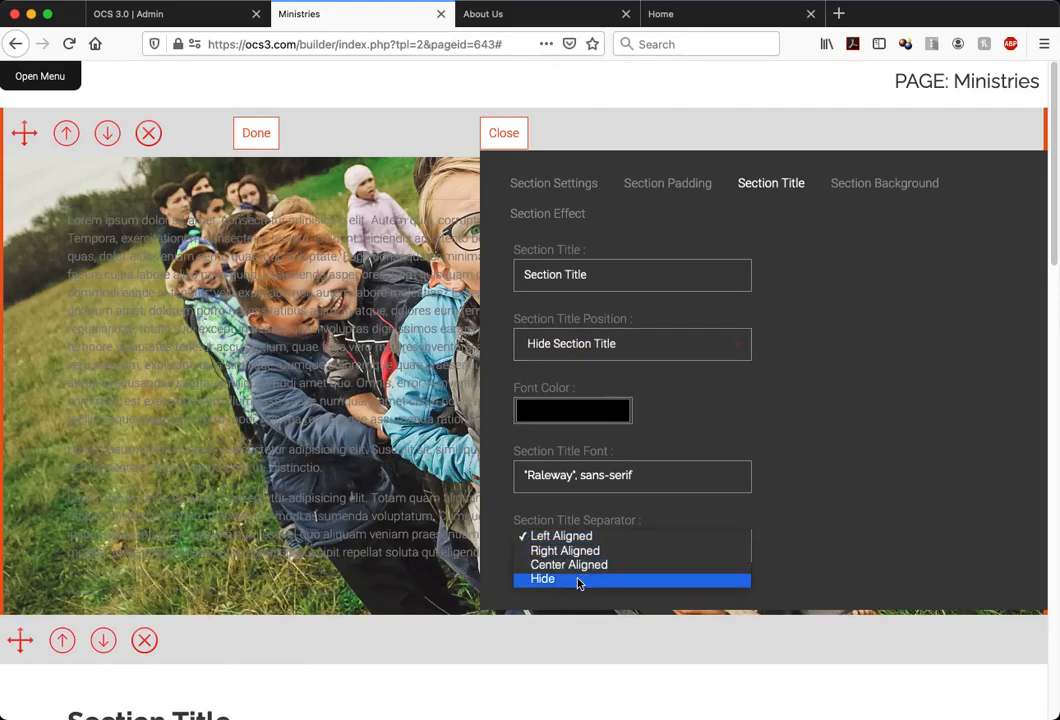
{"action": "left_click", "coordinate": [578, 580]}
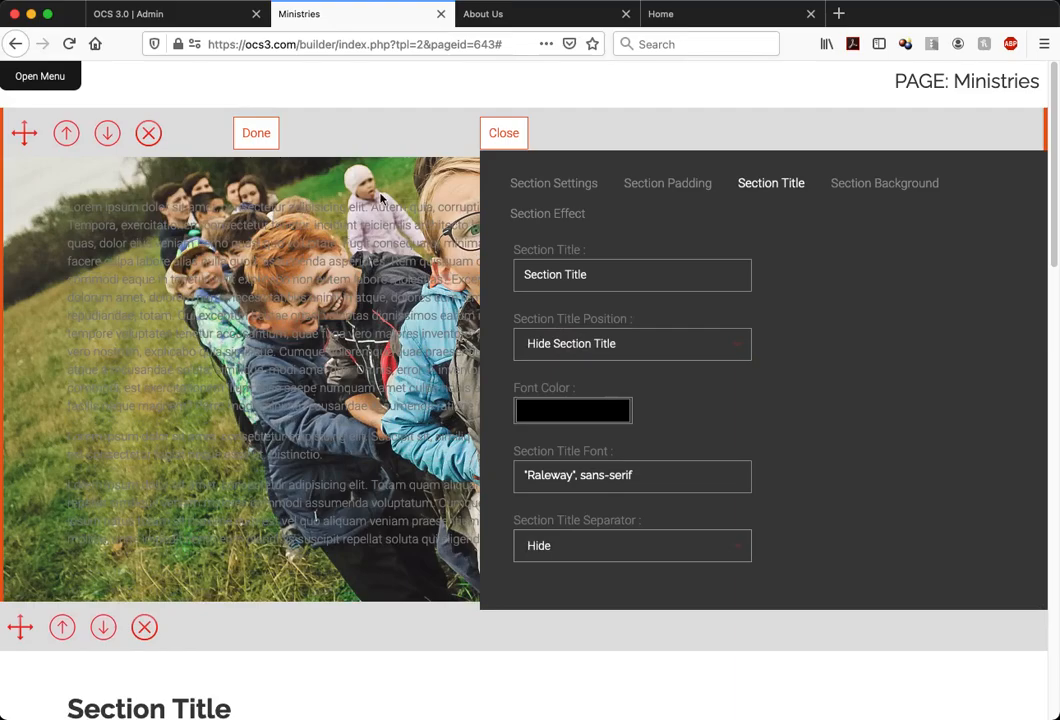
{"action": "left_click", "coordinate": [502, 136]}
Delete all the placeholder text from the grass photo section
{"action": "left_click", "coordinate": [441, 222]}
{"action": "key", "text": "super+a"}
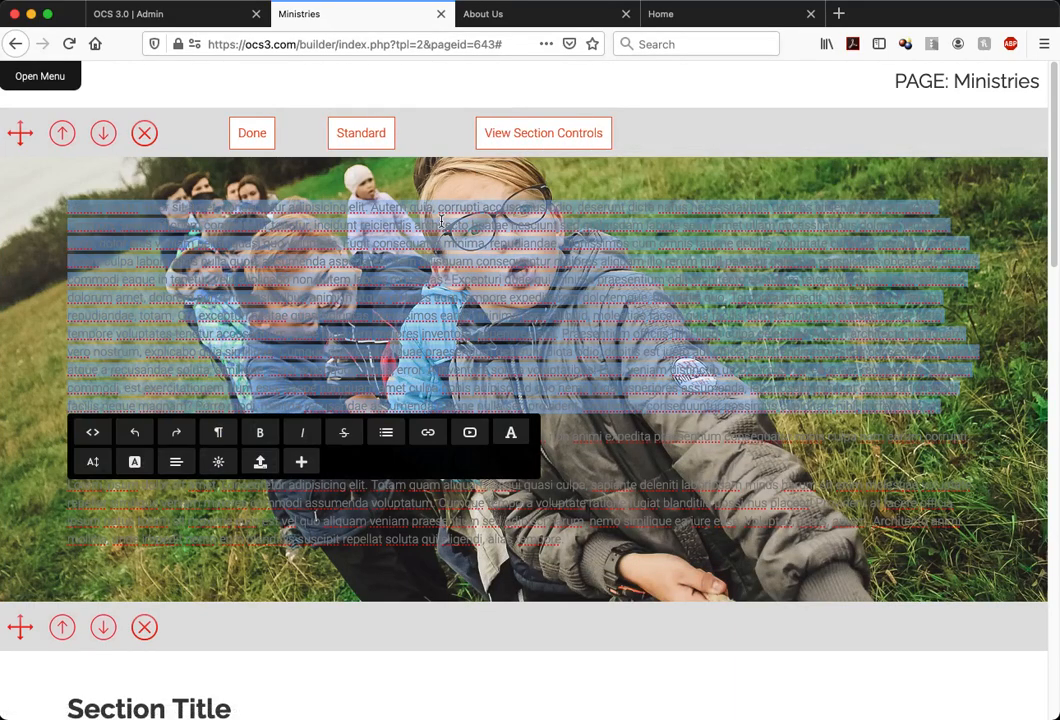
{"action": "key", "text": "BackSpace"}
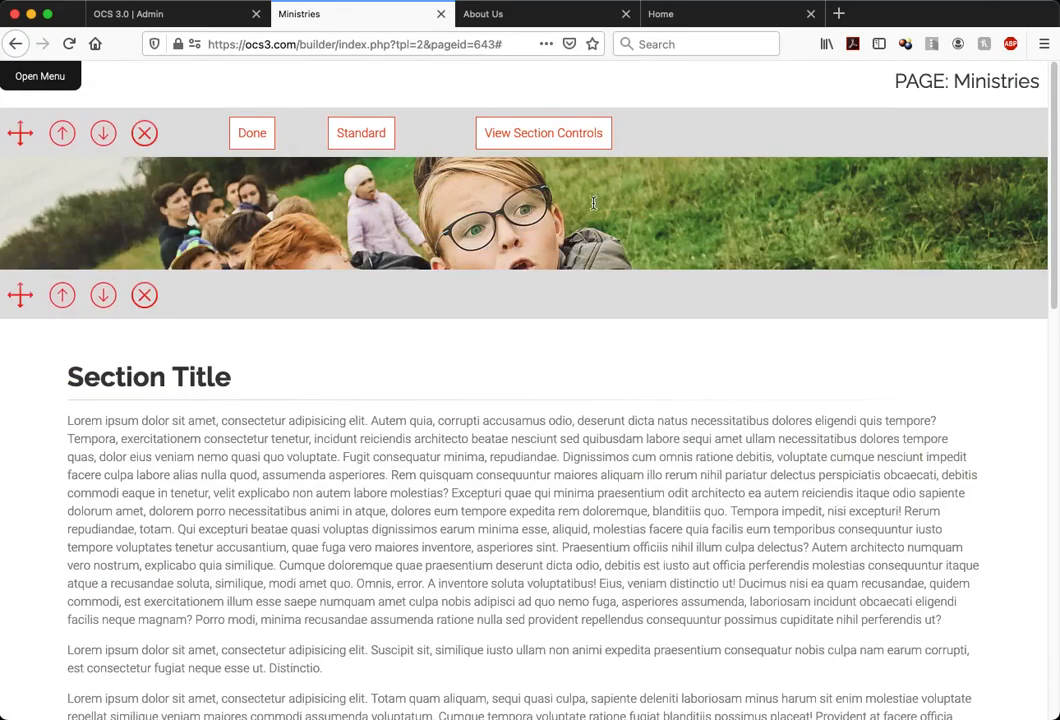
Try a bottom padding of 250 for the grass photo section and close its controls
{"action": "left_click", "coordinate": [563, 142]}
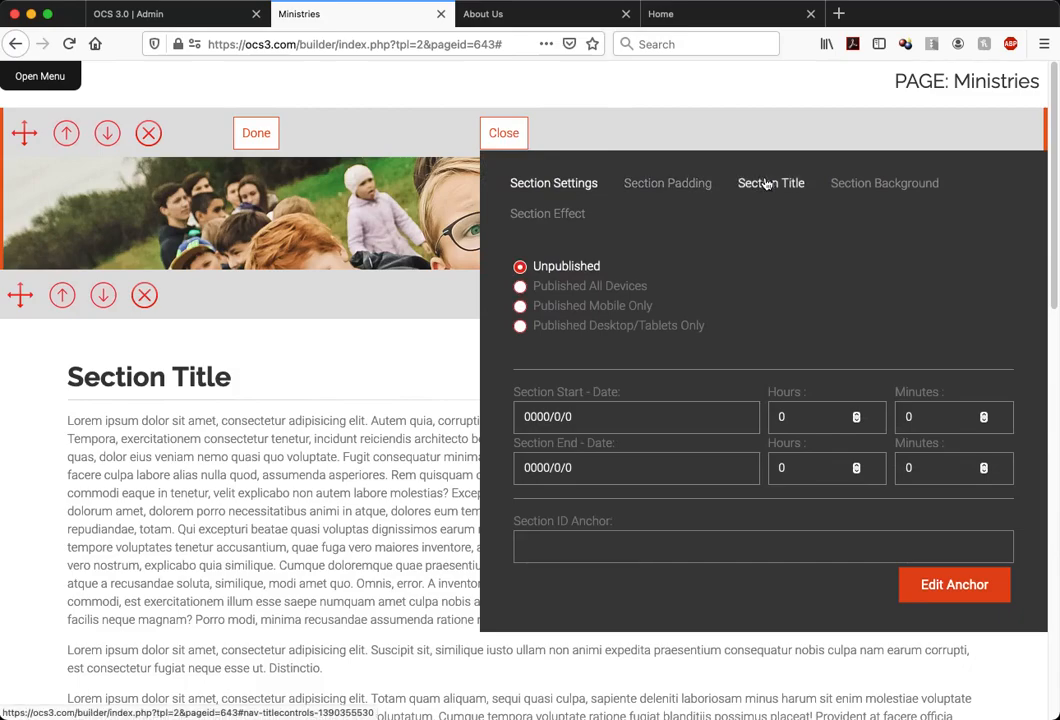
{"action": "left_click", "coordinate": [698, 183]}
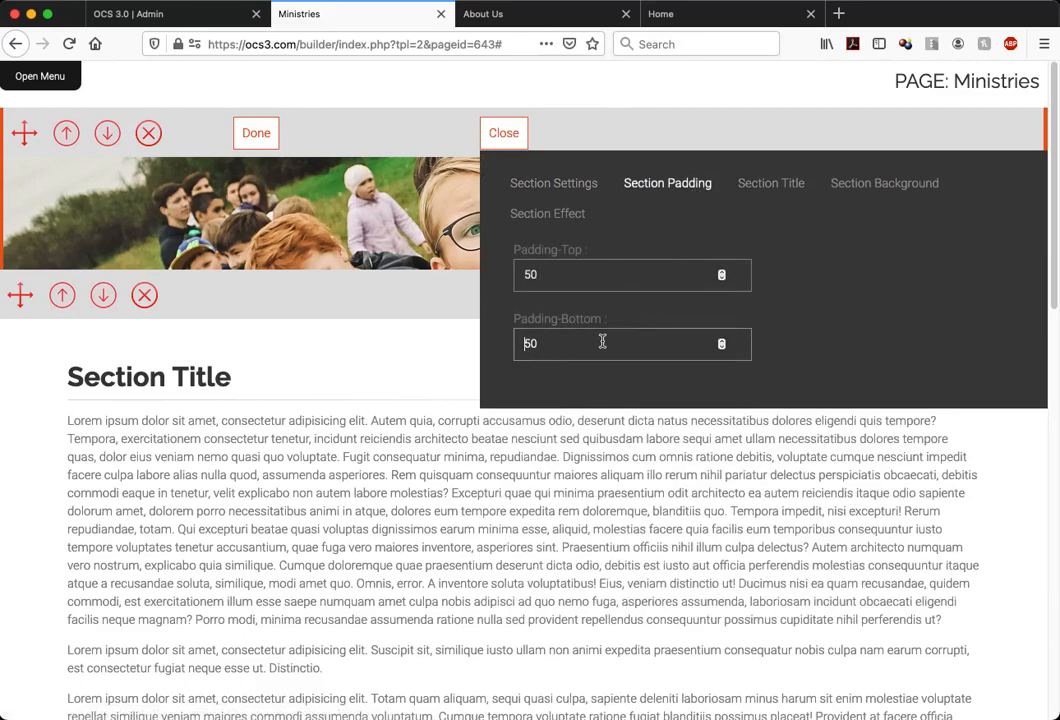
{"action": "left_click", "coordinate": [525, 343]}
{"action": "type", "text": "2"}
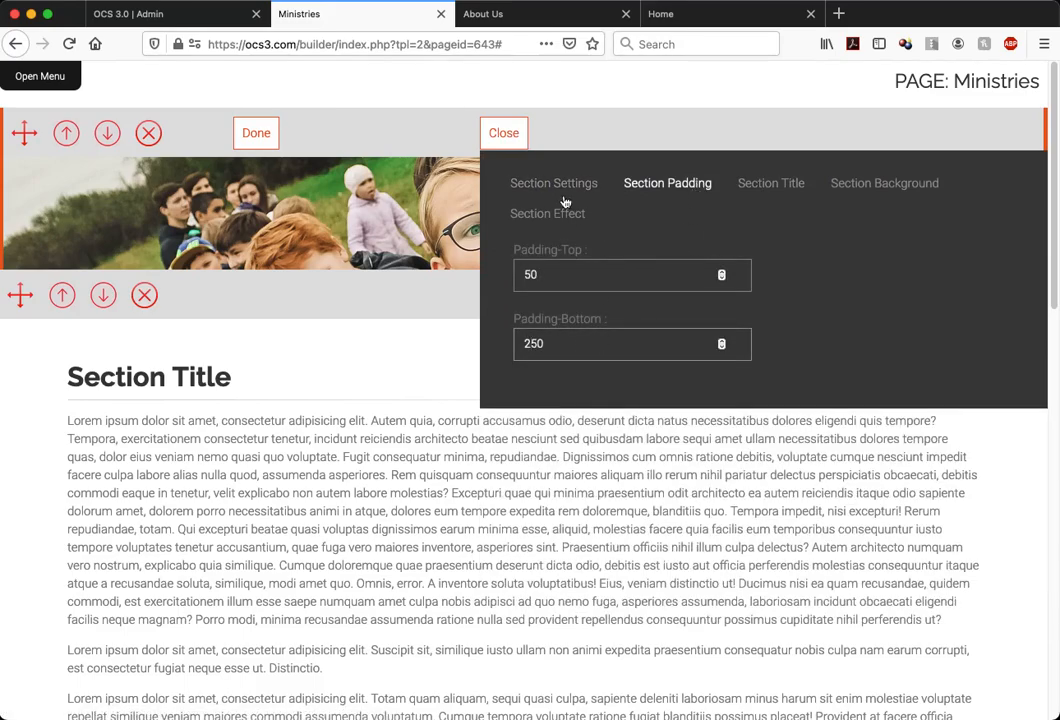
{"action": "left_click", "coordinate": [504, 133]}
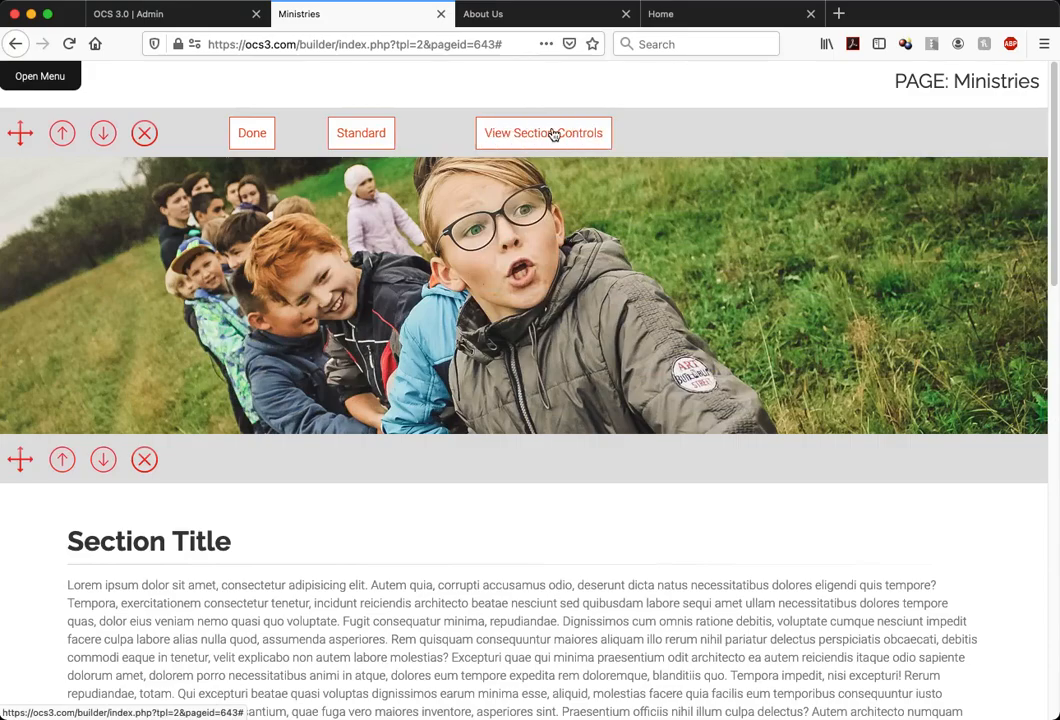
Set the grass photo section's bottom padding to 350 and close its controls
{"action": "left_click", "coordinate": [551, 133]}
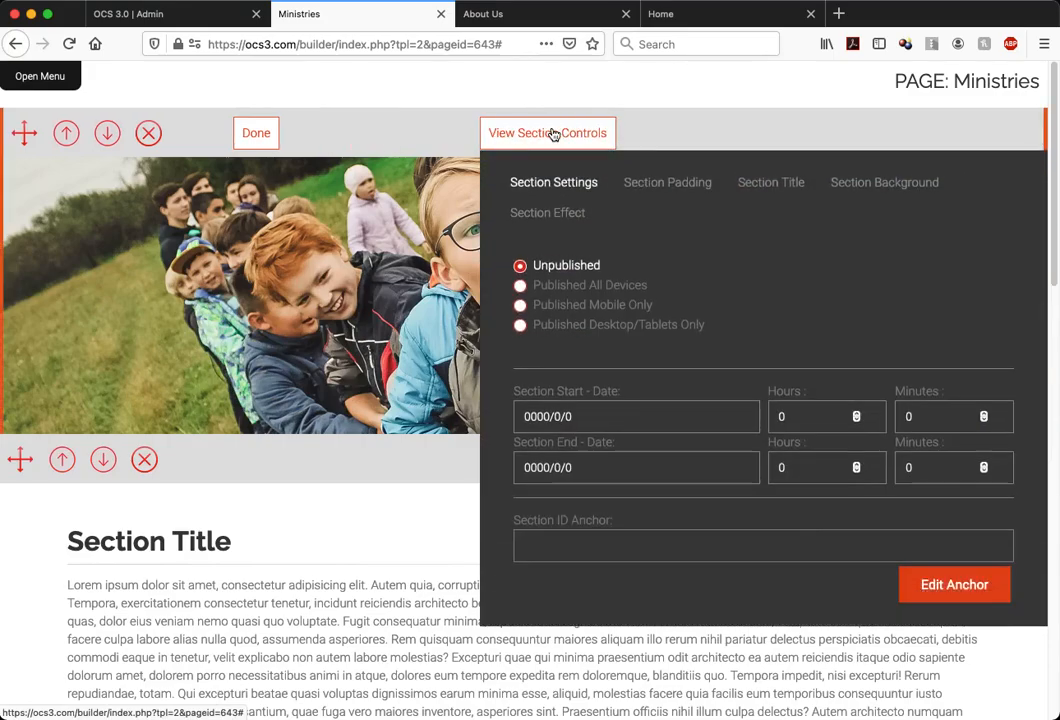
{"action": "left_click", "coordinate": [687, 185]}
{"action": "left_click", "coordinate": [528, 345]}
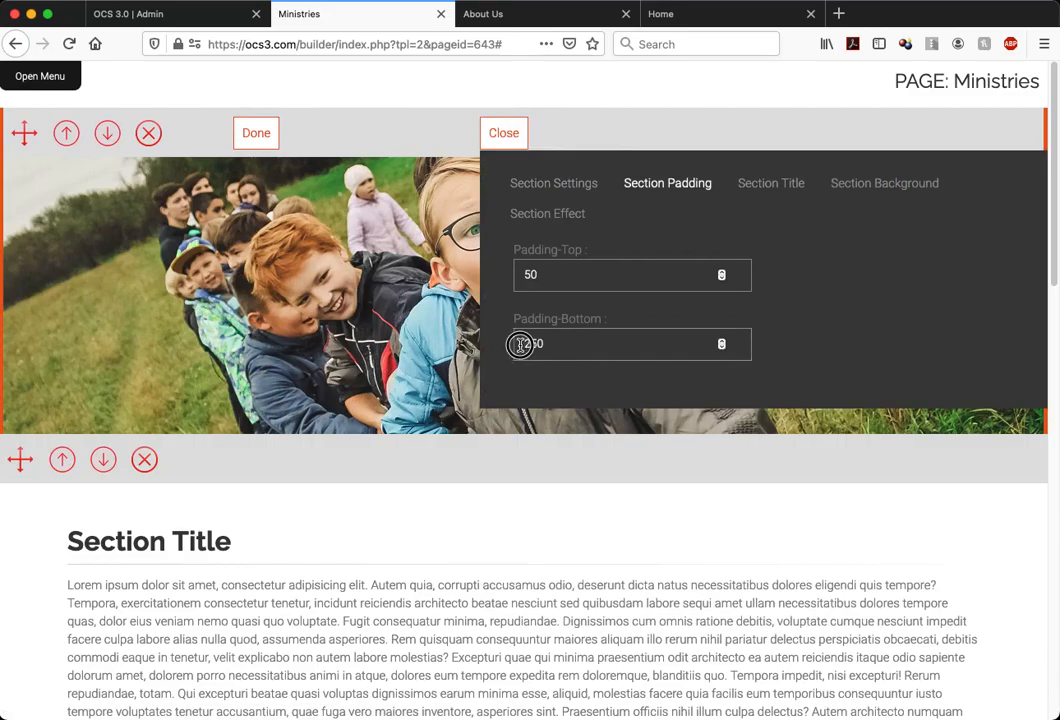
{"action": "key", "text": "BackSpace"}
{"action": "type", "text": "3"}
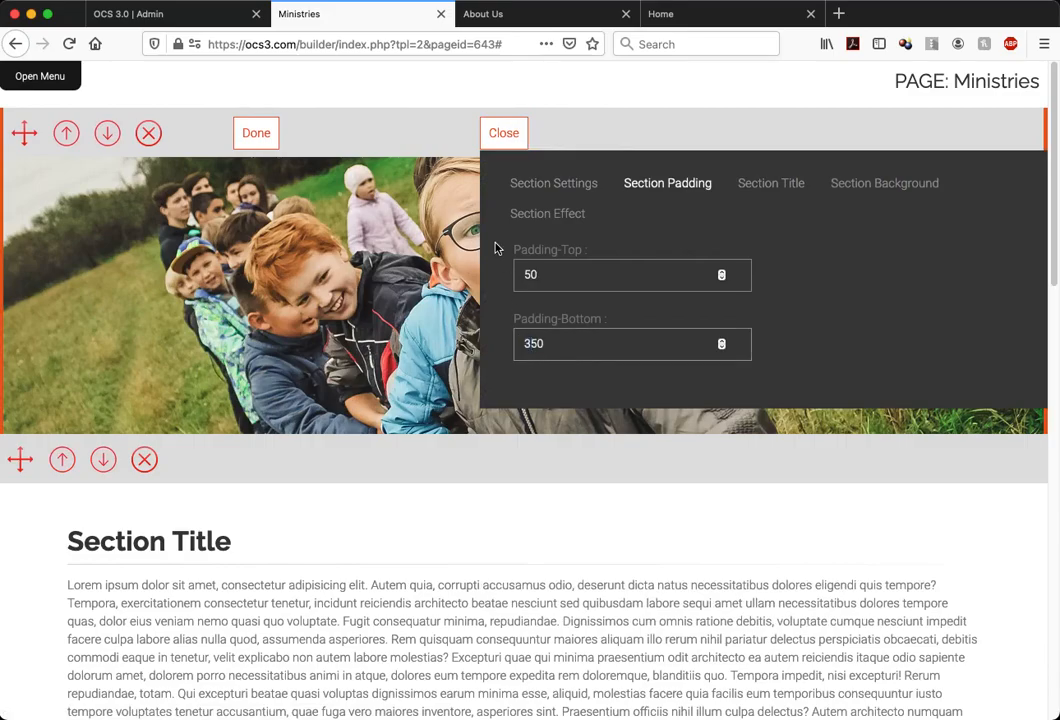
{"action": "left_click", "coordinate": [508, 133]}
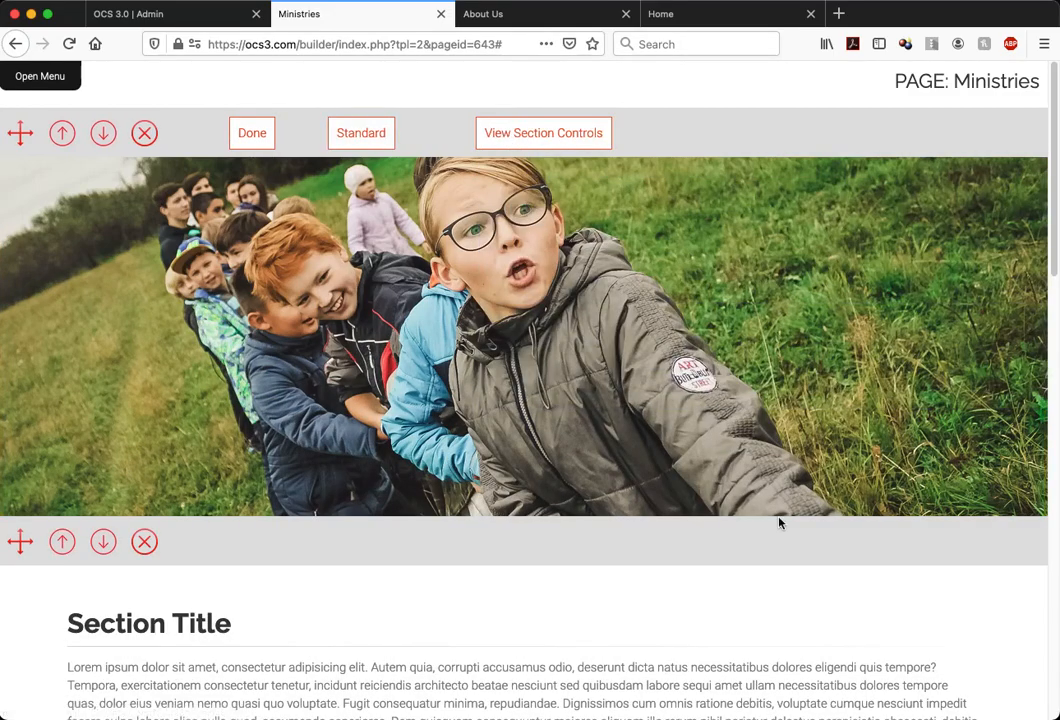
Hide the section editing controls and examine how the grass photo background behaves as the page moves
{"action": "left_click", "coordinate": [34, 78]}
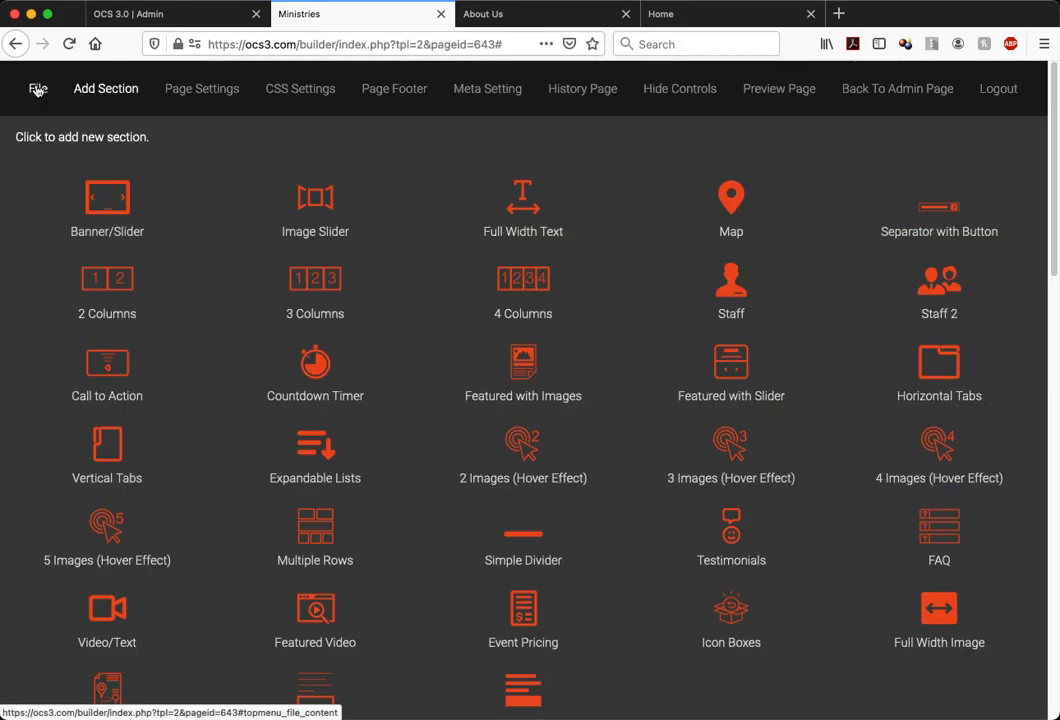
{"action": "left_click", "coordinate": [689, 90]}
{"action": "scroll", "coordinate": [123, 620], "scroll_direction": "down", "scroll_amount": 1}
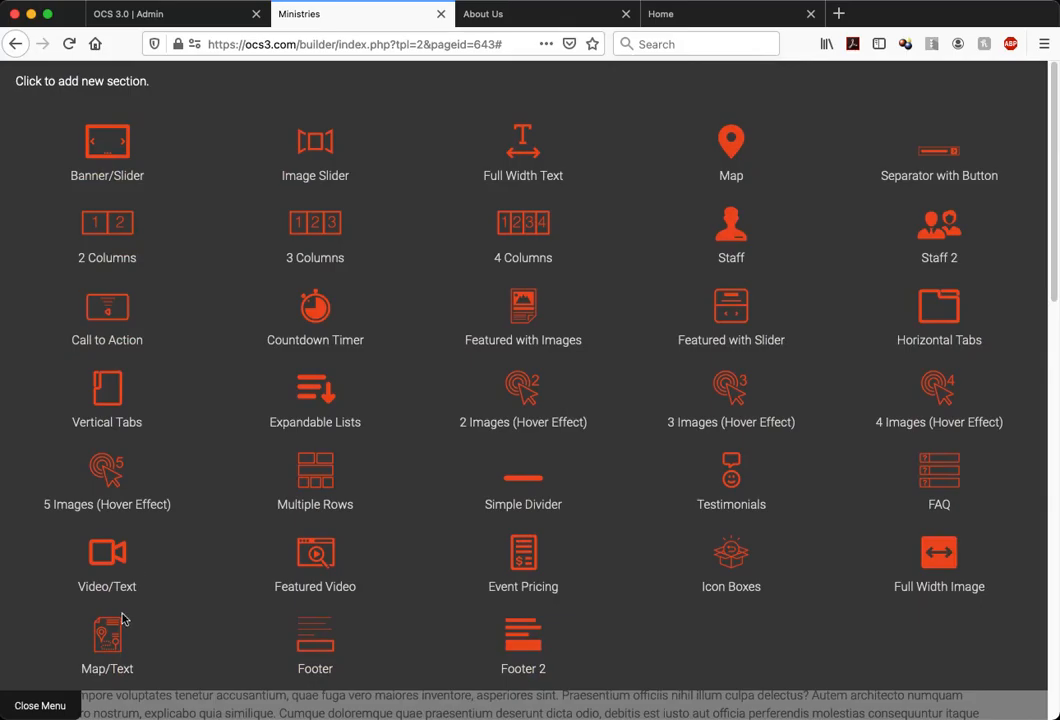
{"action": "left_click", "coordinate": [52, 705]}
{"action": "scroll", "coordinate": [395, 504], "scroll_direction": "down", "scroll_amount": 8}
{"action": "scroll", "coordinate": [397, 508], "scroll_direction": "down", "scroll_amount": 4}
{"action": "scroll", "coordinate": [397, 508], "scroll_direction": "up", "scroll_amount": 20}
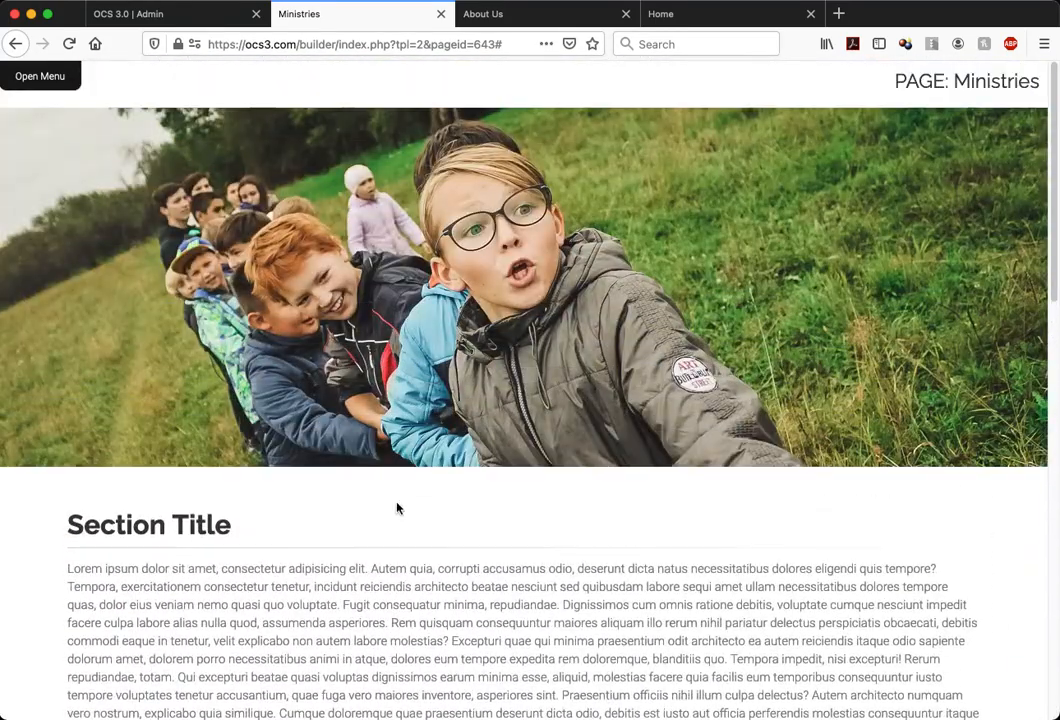
{"action": "scroll", "coordinate": [397, 508], "scroll_direction": "down", "scroll_amount": 2}
{"action": "scroll", "coordinate": [397, 508], "scroll_direction": "up", "scroll_amount": 2}
{"action": "scroll", "coordinate": [397, 508], "scroll_direction": "down", "scroll_amount": 4}
{"action": "scroll", "coordinate": [397, 508], "scroll_direction": "up", "scroll_amount": 4}
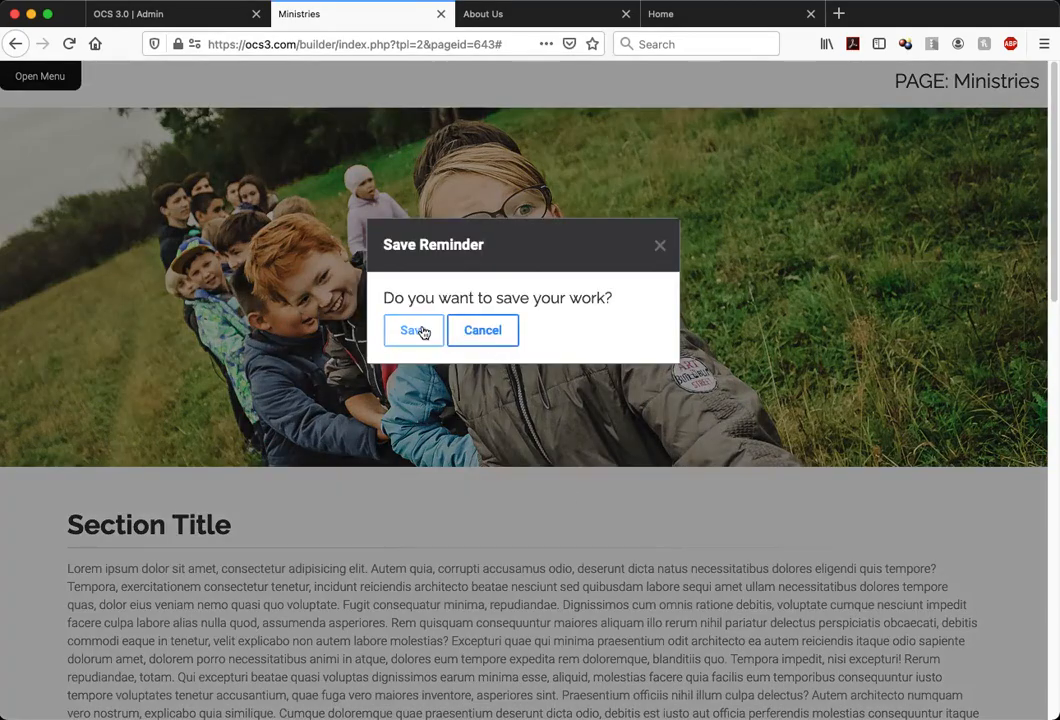
Save the work from the save reminder and review the photo section and the text below it
{"action": "left_click", "coordinate": [414, 331]}
{"action": "left_click", "coordinate": [585, 339]}
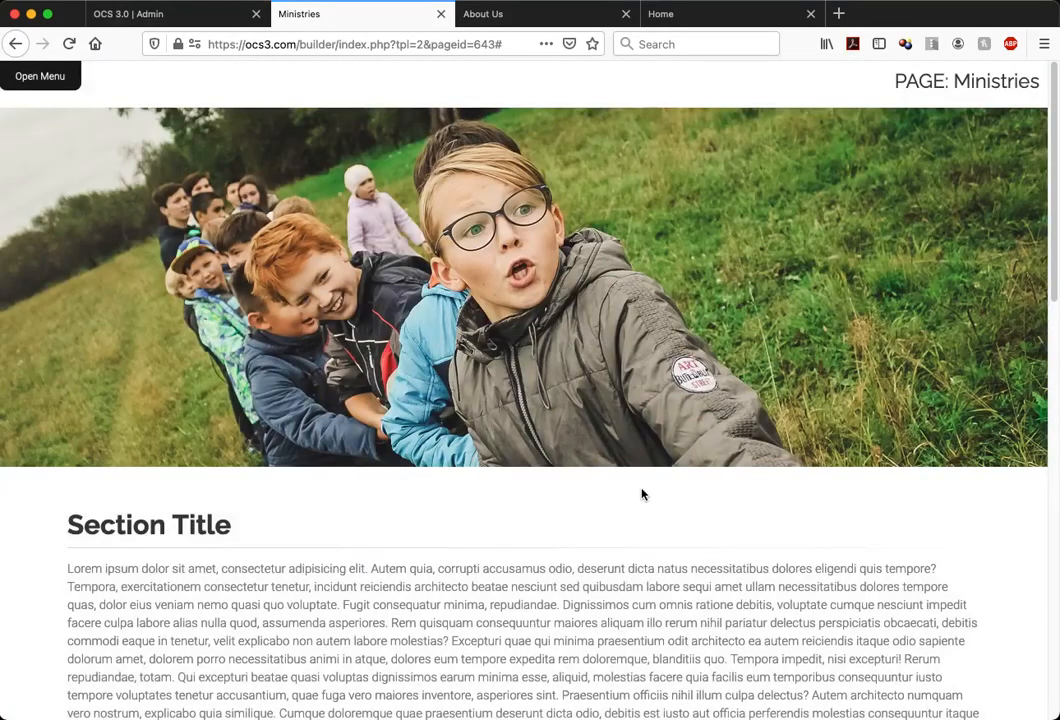
{"action": "scroll", "coordinate": [641, 493], "scroll_direction": "down", "scroll_amount": 5}
{"action": "scroll", "coordinate": [643, 494], "scroll_direction": "up", "scroll_amount": 3}
{"action": "scroll", "coordinate": [643, 493], "scroll_direction": "up", "scroll_amount": 3}
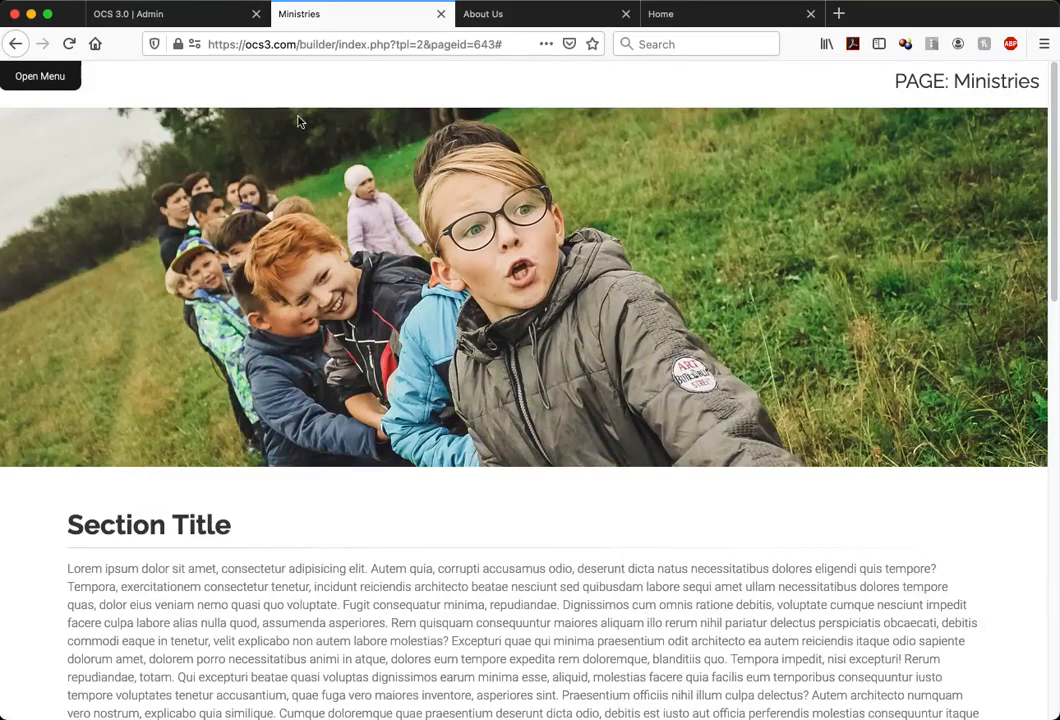
{"action": "left_click", "coordinate": [192, 24]}
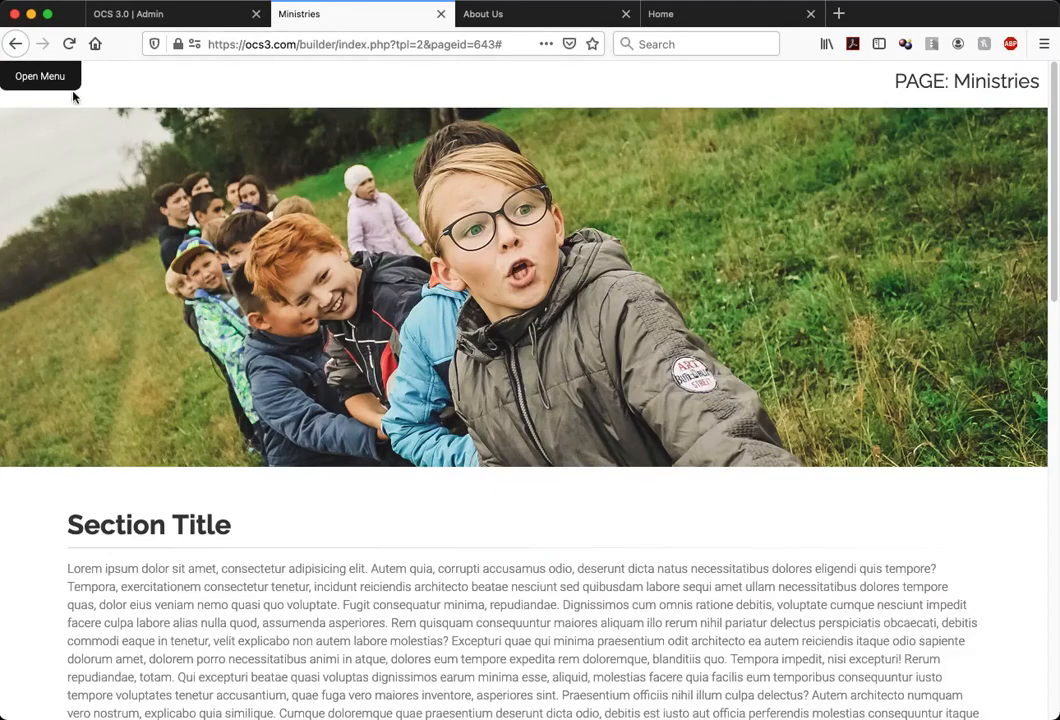
Show the section editing controls on the page again
{"action": "left_click", "coordinate": [60, 80]}
{"action": "left_click", "coordinate": [690, 92]}
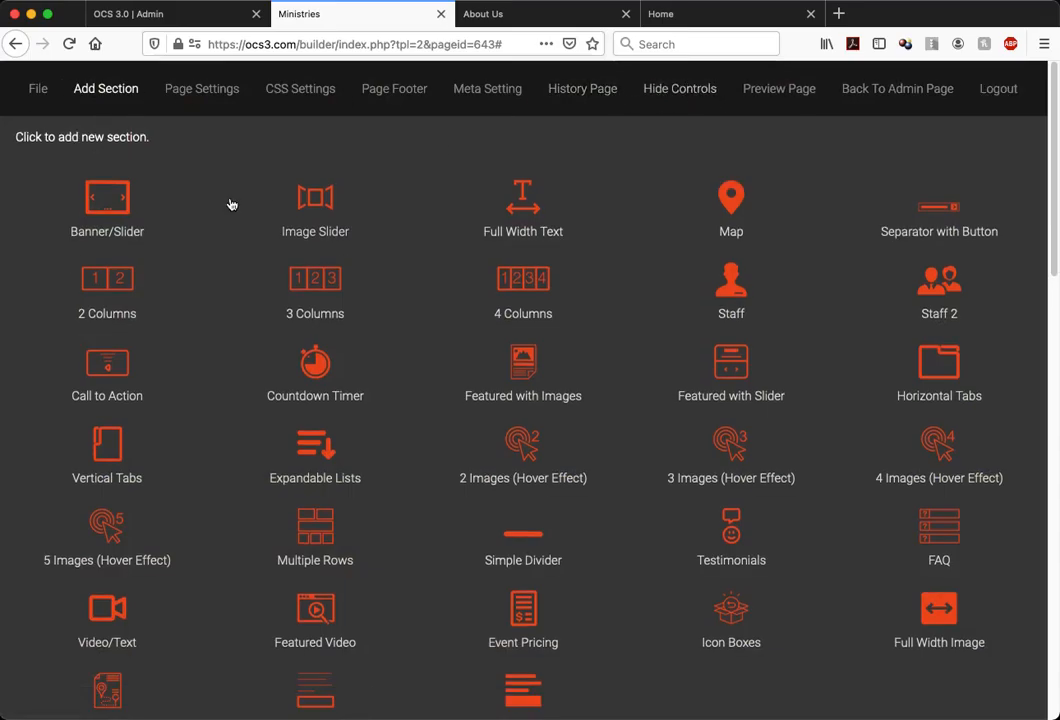
{"action": "scroll", "coordinate": [232, 446], "scroll_direction": "down", "scroll_amount": 1}
{"action": "left_click", "coordinate": [54, 704]}
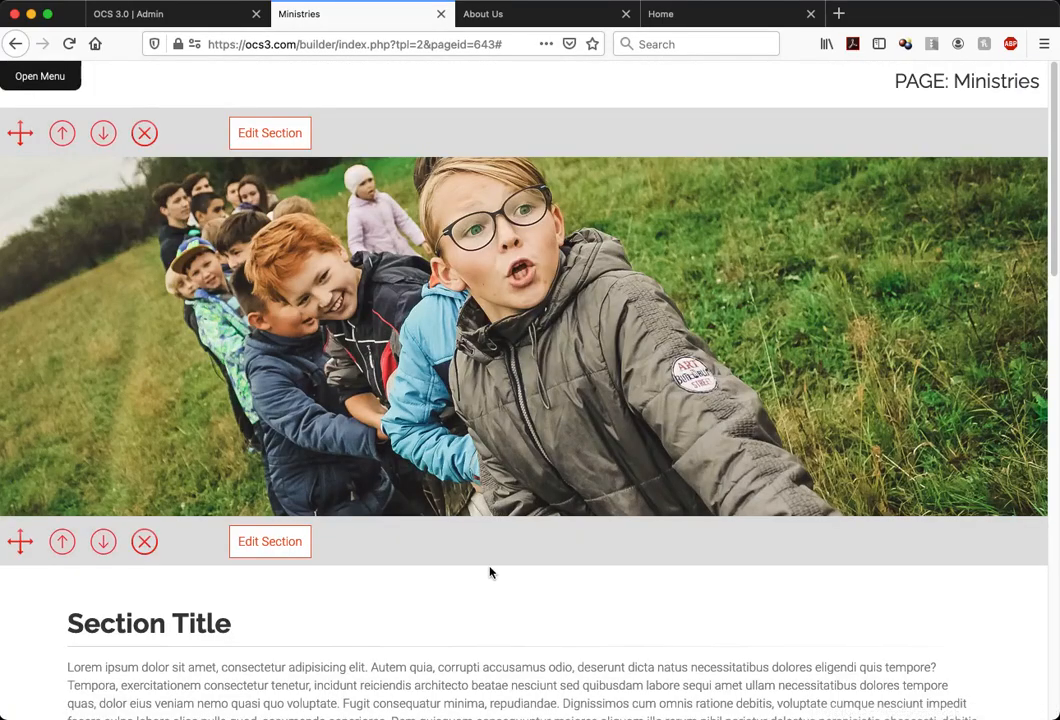
Move the video and text section down one place, below the next full-width text section
{"action": "scroll", "coordinate": [490, 570], "scroll_direction": "down", "scroll_amount": 10}
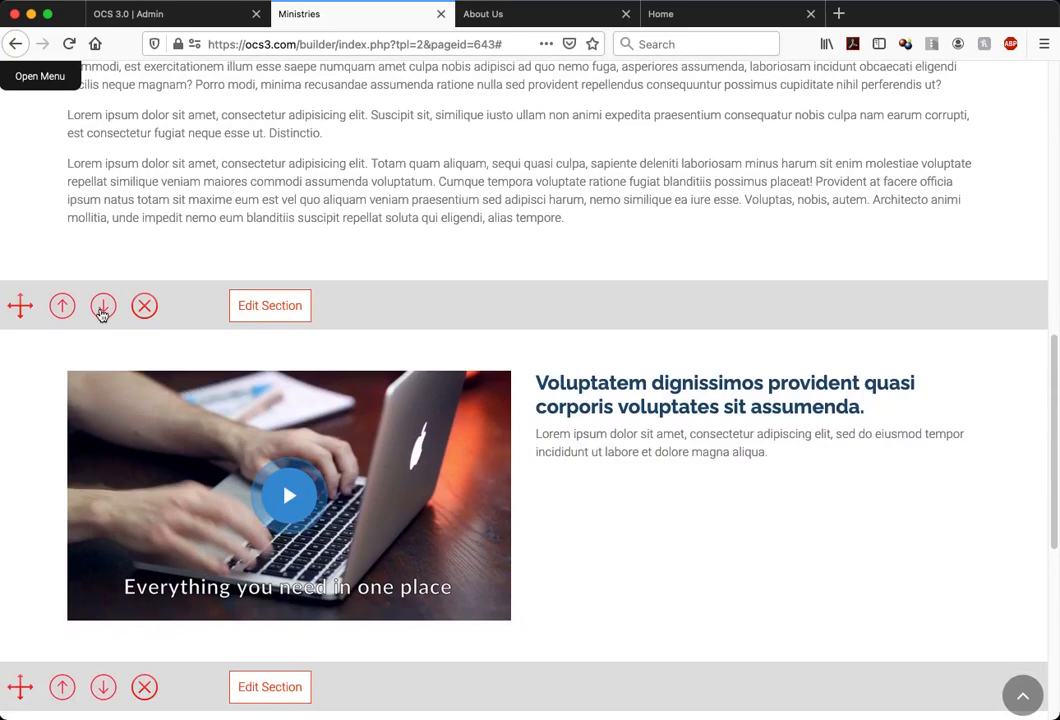
{"action": "left_click", "coordinate": [102, 310]}
{"action": "scroll", "coordinate": [419, 381], "scroll_direction": "down", "scroll_amount": 1}
Hide the section title and the title separator in the second full-width text section
{"action": "left_click", "coordinate": [289, 303]}
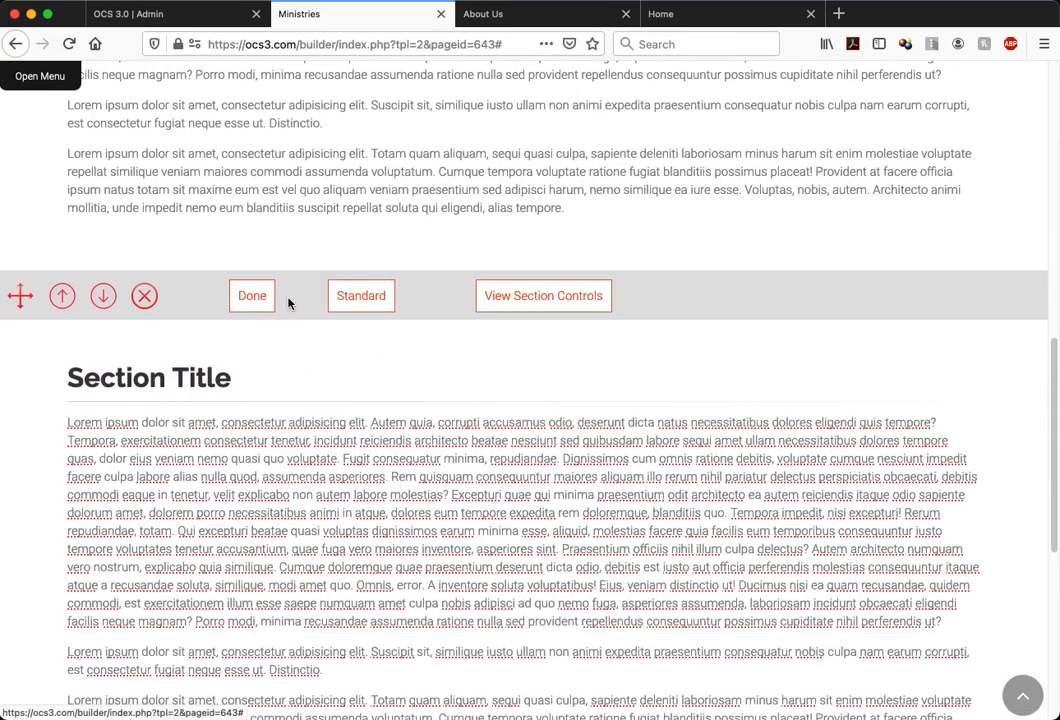
{"action": "left_click", "coordinate": [530, 304]}
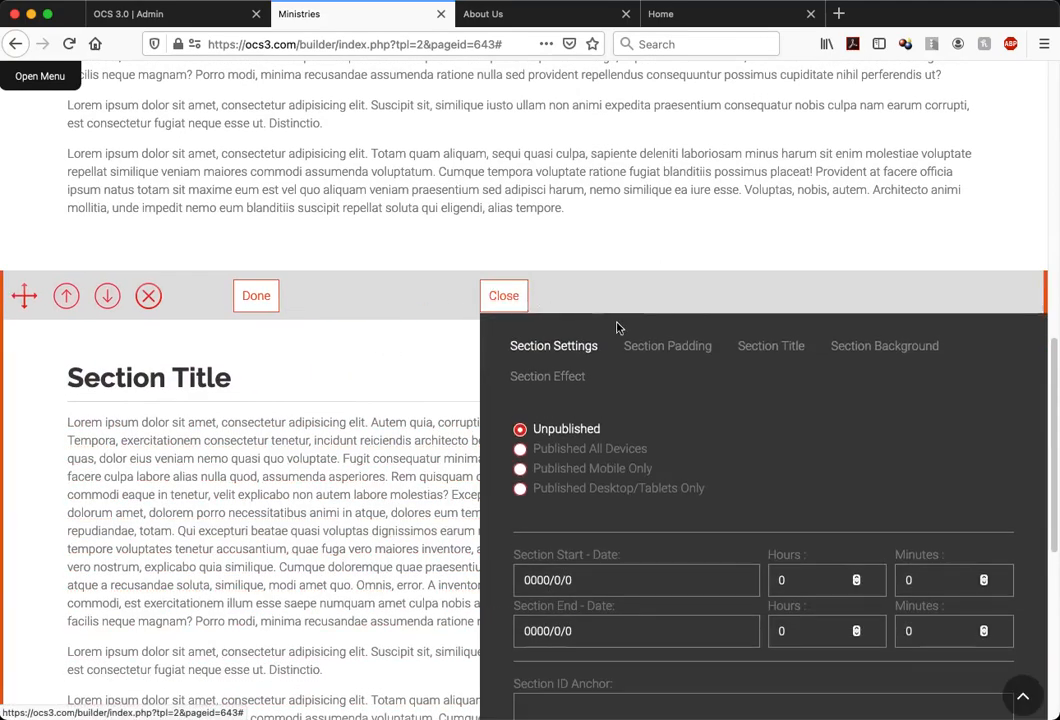
{"action": "left_click", "coordinate": [762, 348]}
{"action": "left_click", "coordinate": [606, 509]}
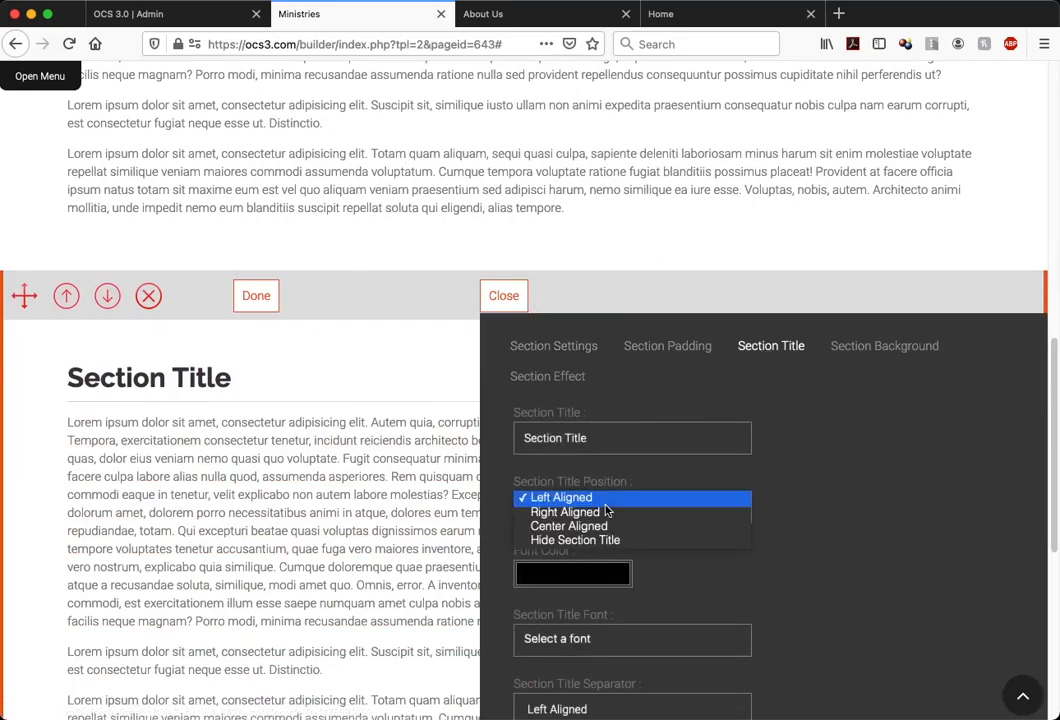
{"action": "left_click", "coordinate": [575, 540]}
{"action": "scroll", "coordinate": [855, 560], "scroll_direction": "down", "scroll_amount": 4}
{"action": "left_click", "coordinate": [726, 515]}
{"action": "left_click", "coordinate": [672, 539]}
Set the second full-width text section's bottom padding to 350 and close its controls
{"action": "scroll", "coordinate": [856, 423], "scroll_direction": "up", "scroll_amount": 1}
{"action": "scroll", "coordinate": [855, 423], "scroll_direction": "up", "scroll_amount": 5}
{"action": "left_click", "coordinate": [665, 472]}
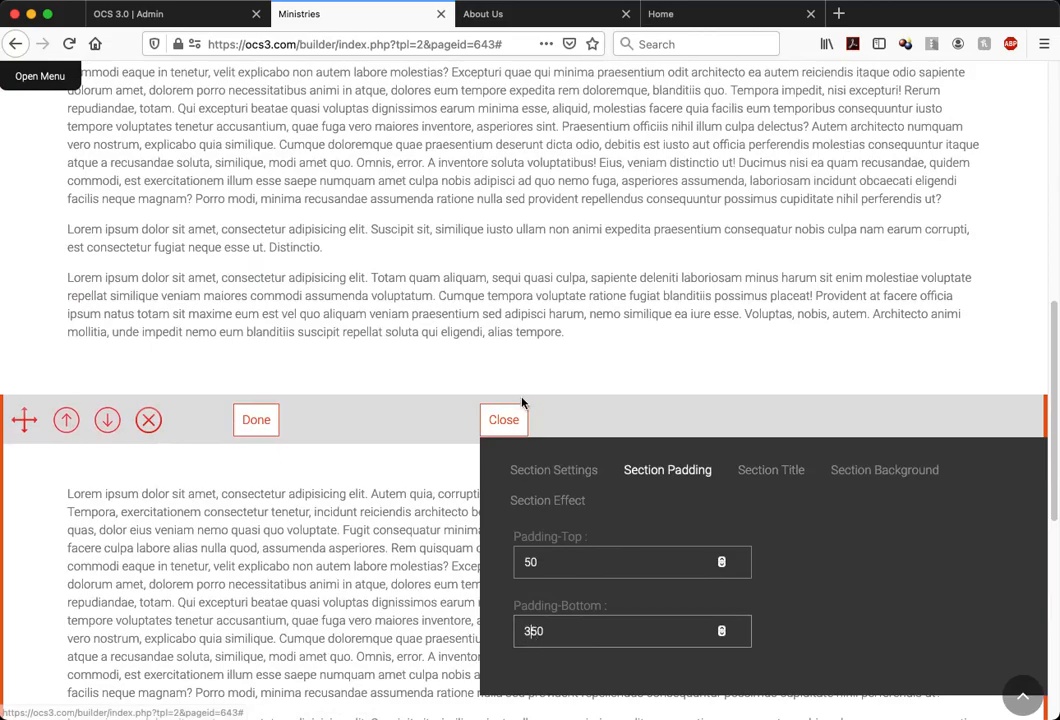
{"action": "left_click", "coordinate": [504, 419]}
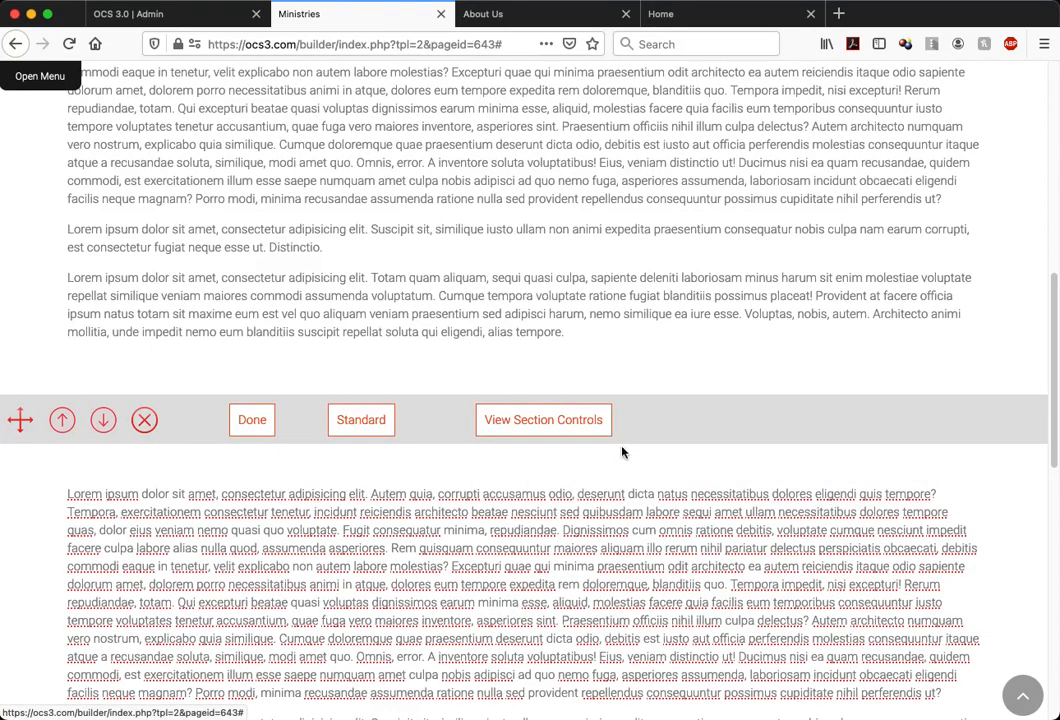
{"action": "scroll", "coordinate": [622, 452], "scroll_direction": "down", "scroll_amount": 5}
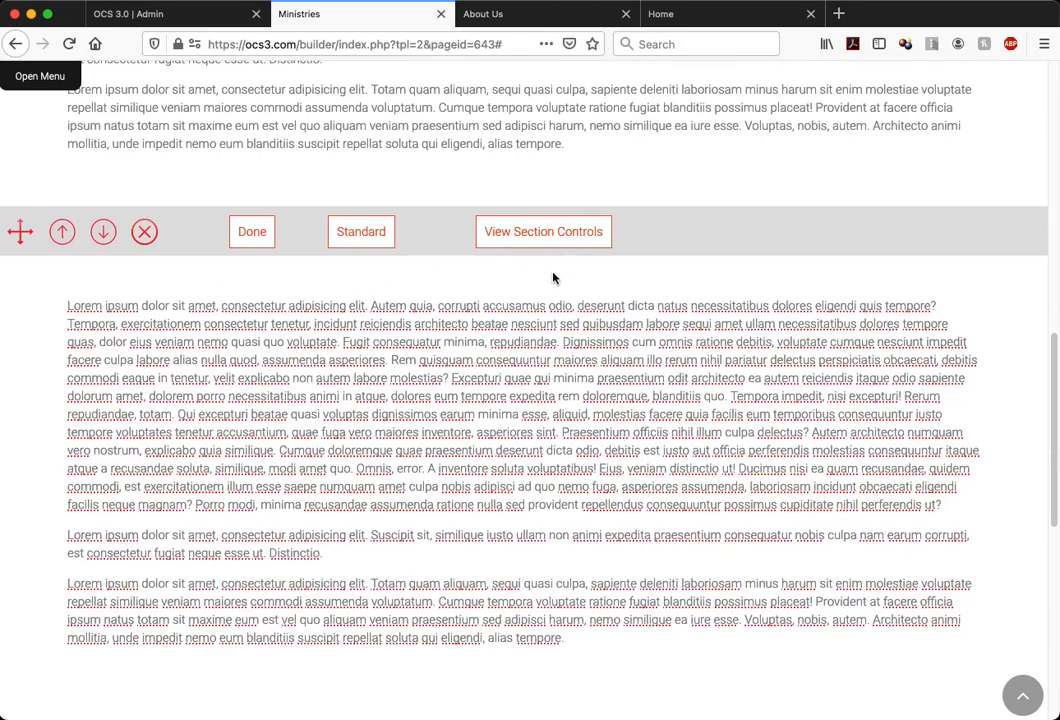
Delete the body text of the second full-width text section and upload the campfire group photo as its background image
{"action": "key", "text": "super+a"}
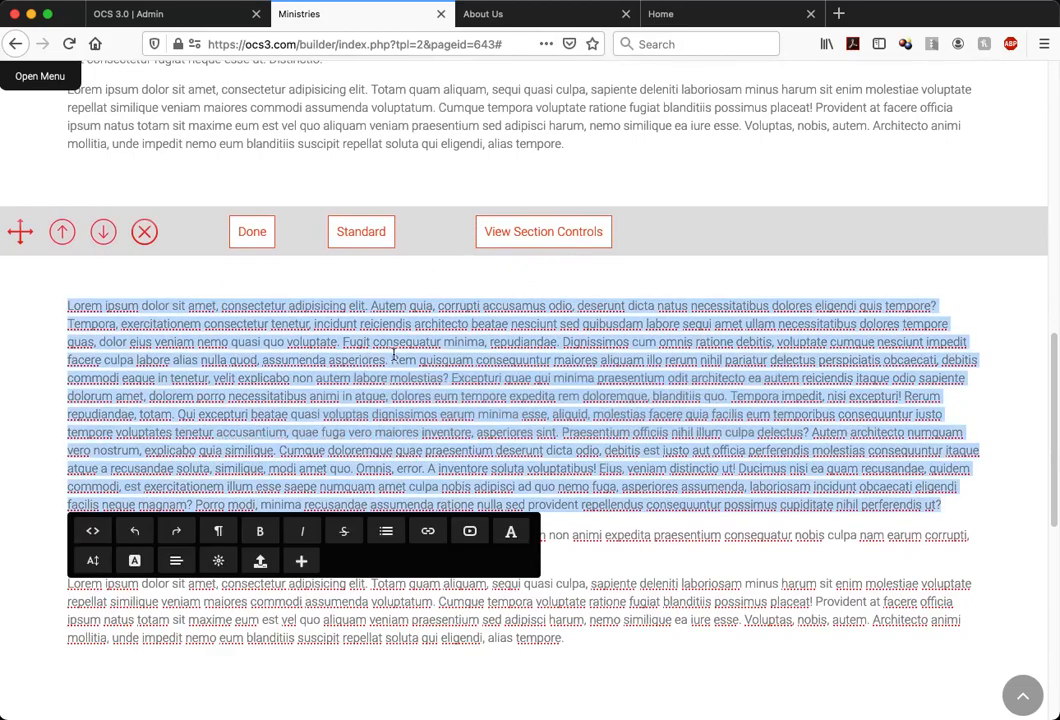
{"action": "key", "text": "BackSpace"}
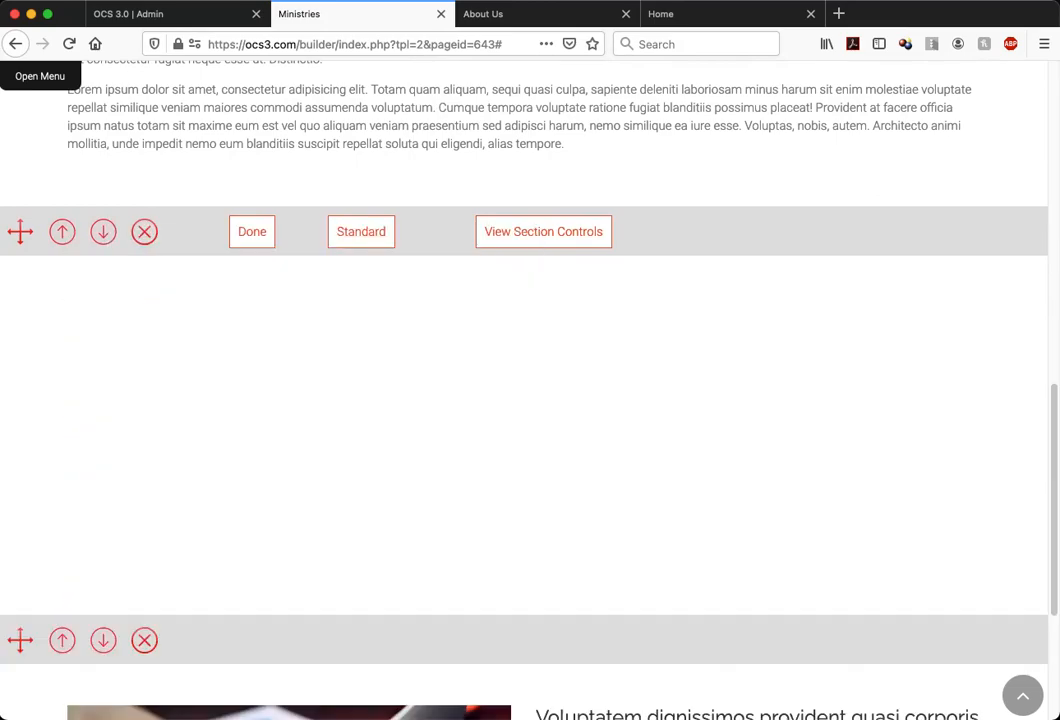
{"action": "left_click", "coordinate": [551, 230]}
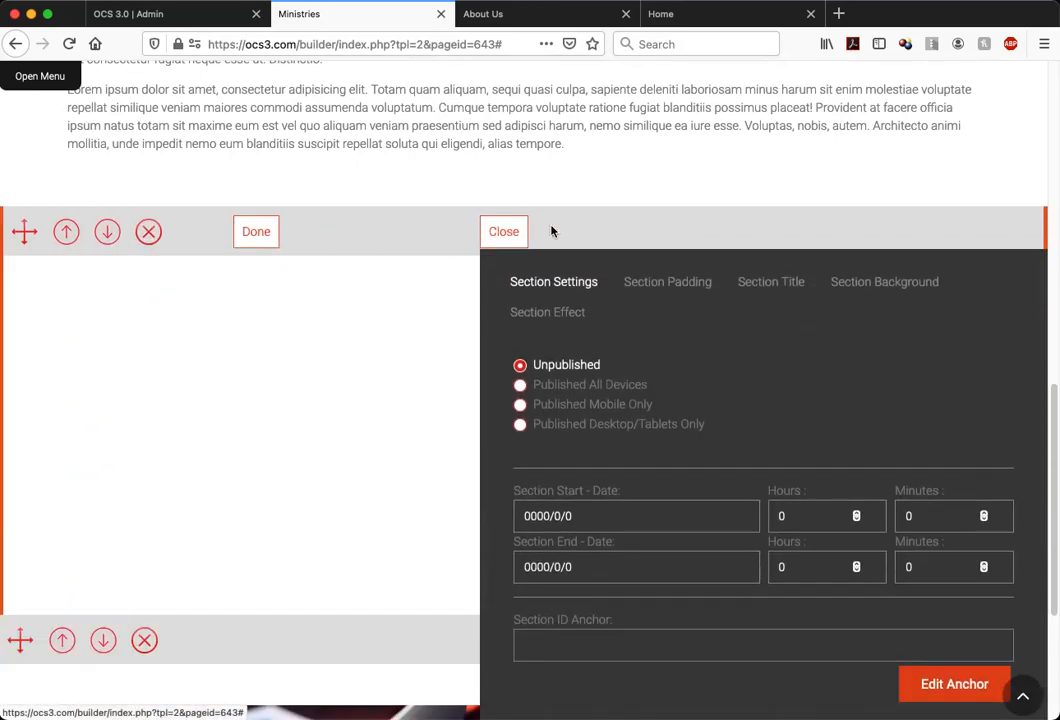
{"action": "left_click", "coordinate": [882, 281]}
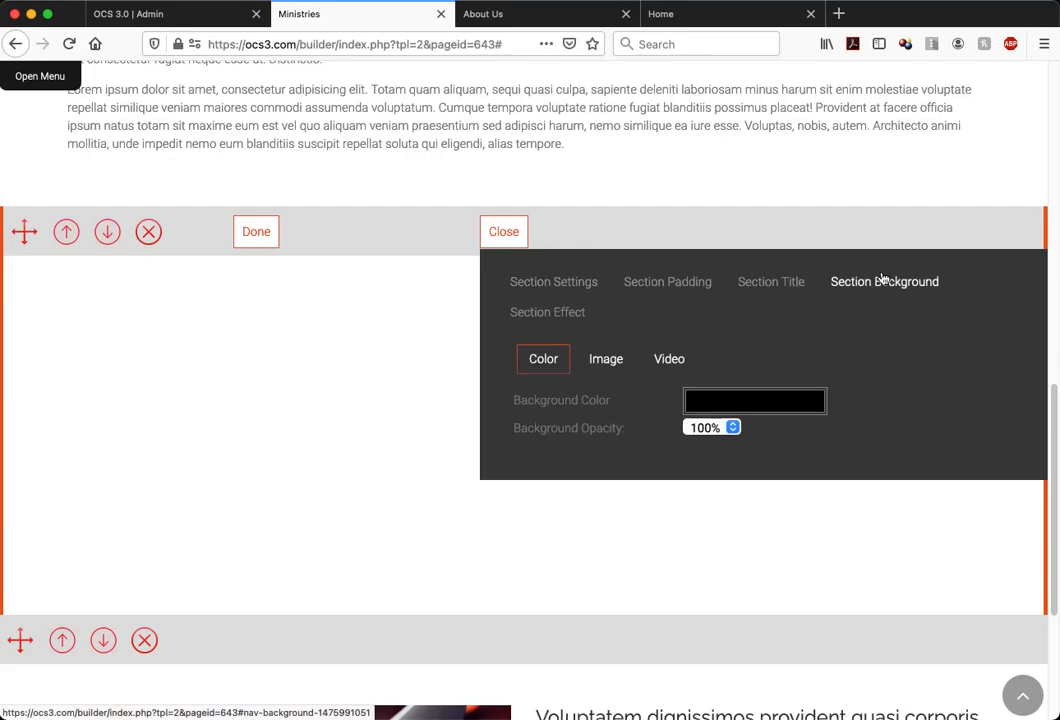
{"action": "left_click", "coordinate": [621, 363]}
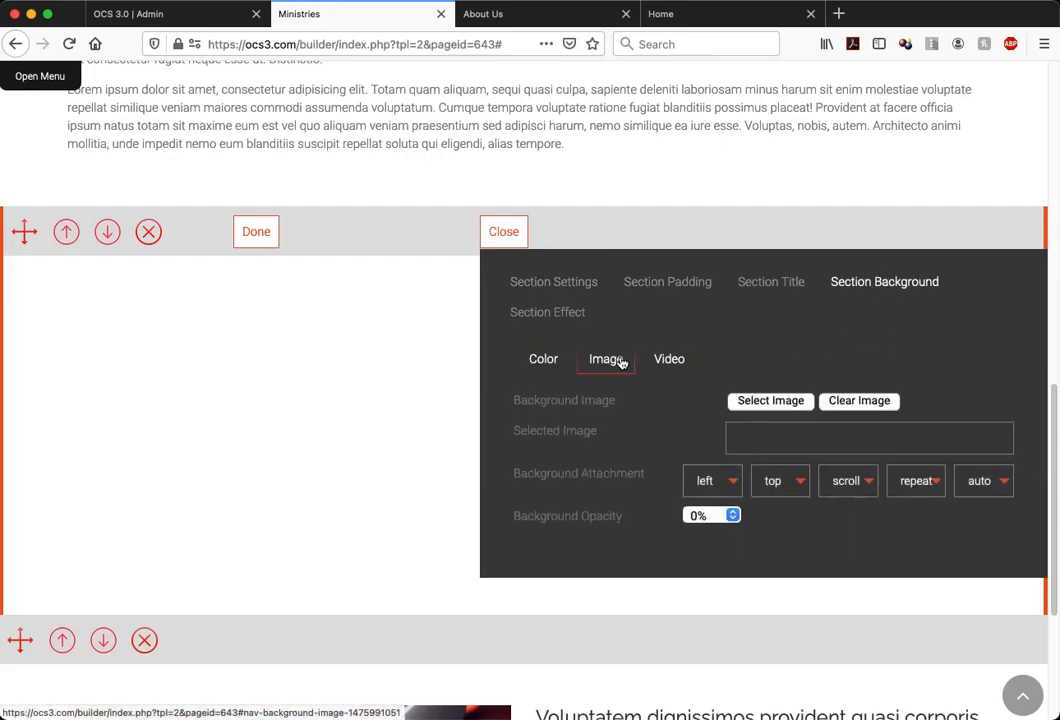
{"action": "left_click", "coordinate": [786, 402]}
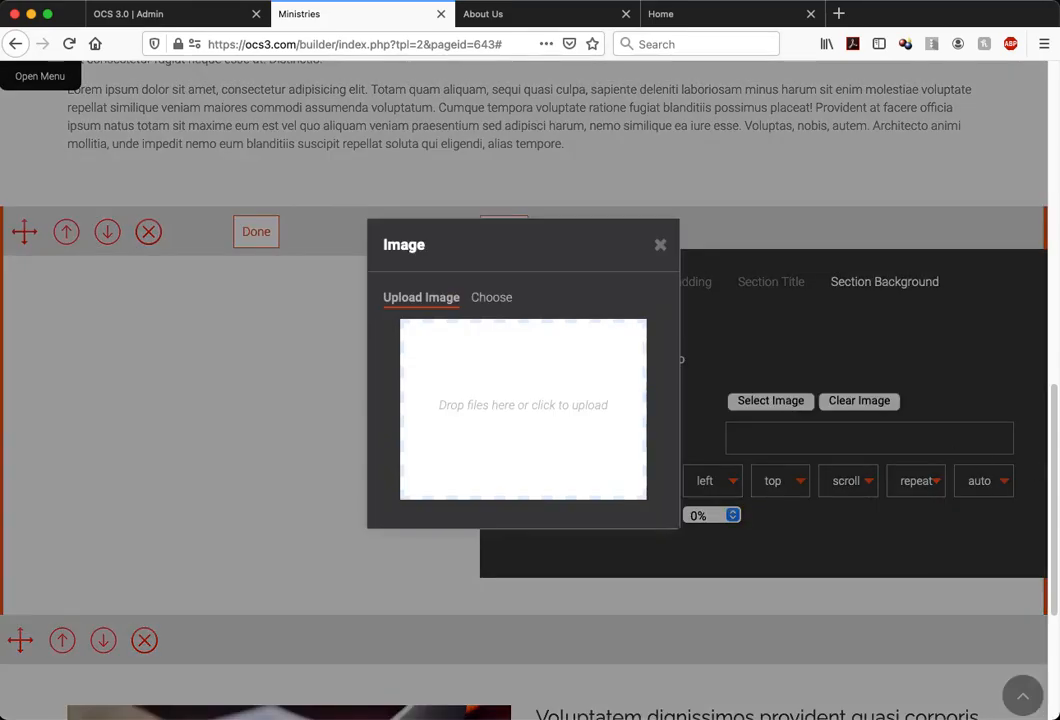
{"action": "left_click_drag", "start_coordinate": [340, 330], "coordinate": [514, 386]}
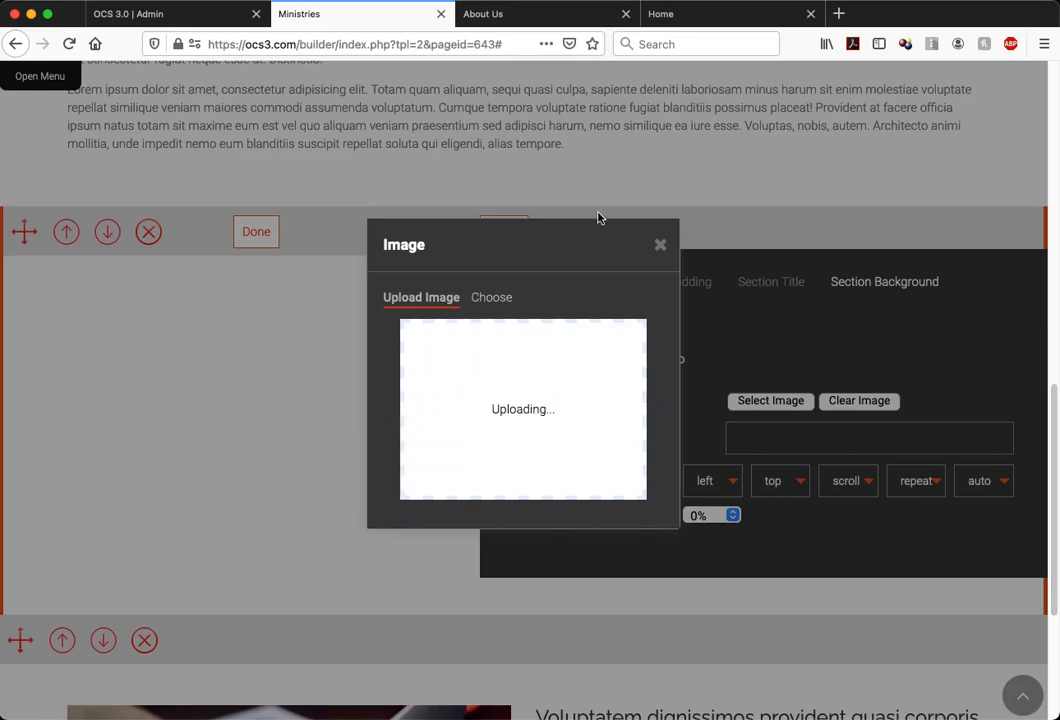
{"action": "left_click", "coordinate": [500, 297]}
{"action": "left_click", "coordinate": [651, 245]}
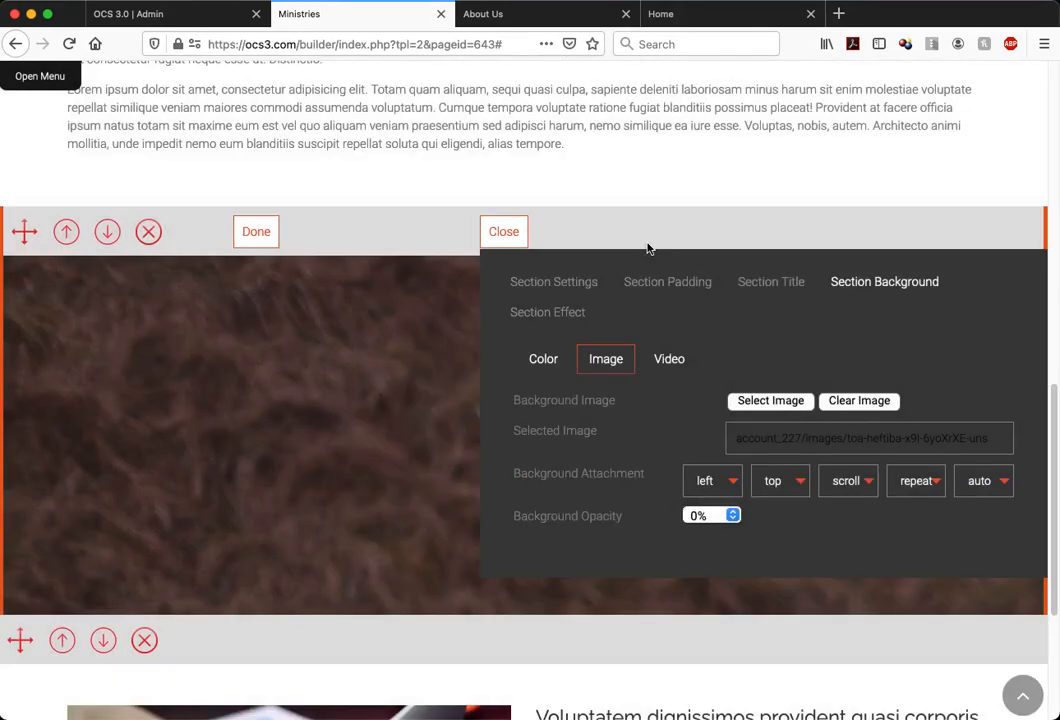
Set the campfire background image to cover the section and its attachment to fixed
{"action": "left_click", "coordinate": [910, 483]}
{"action": "left_click", "coordinate": [939, 478]}
{"action": "left_click", "coordinate": [983, 481]}
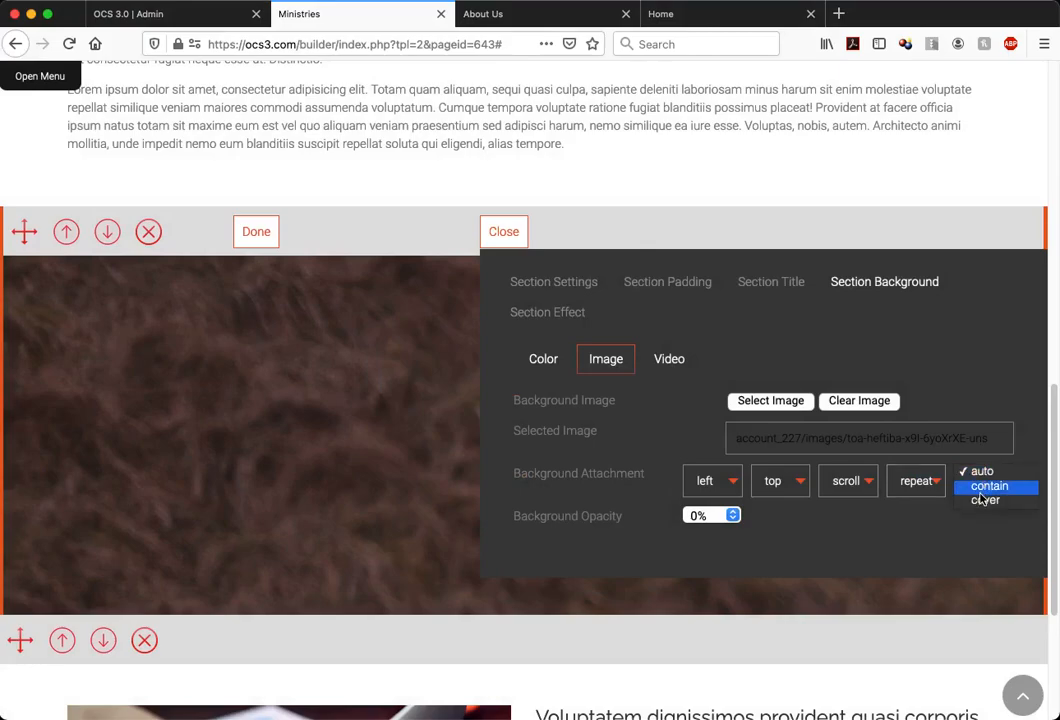
{"action": "left_click", "coordinate": [983, 501]}
{"action": "left_click", "coordinate": [847, 481]}
{"action": "left_click", "coordinate": [851, 487]}
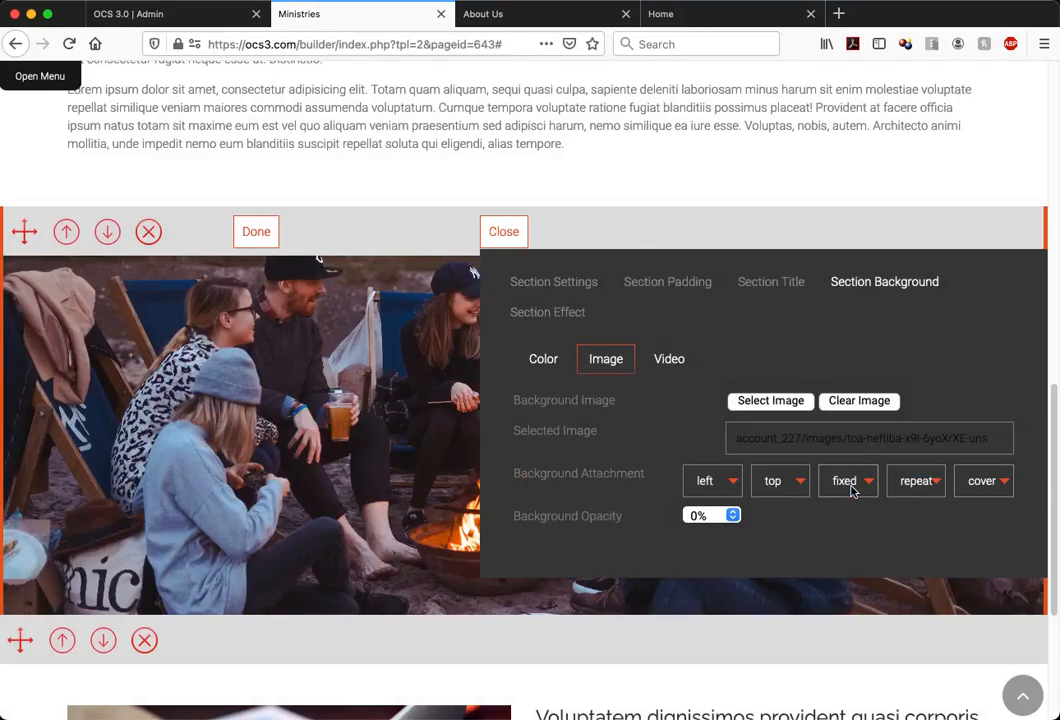
Set the campfire background image's vertical position to bottom and close the section's controls
{"action": "left_click", "coordinate": [785, 483]}
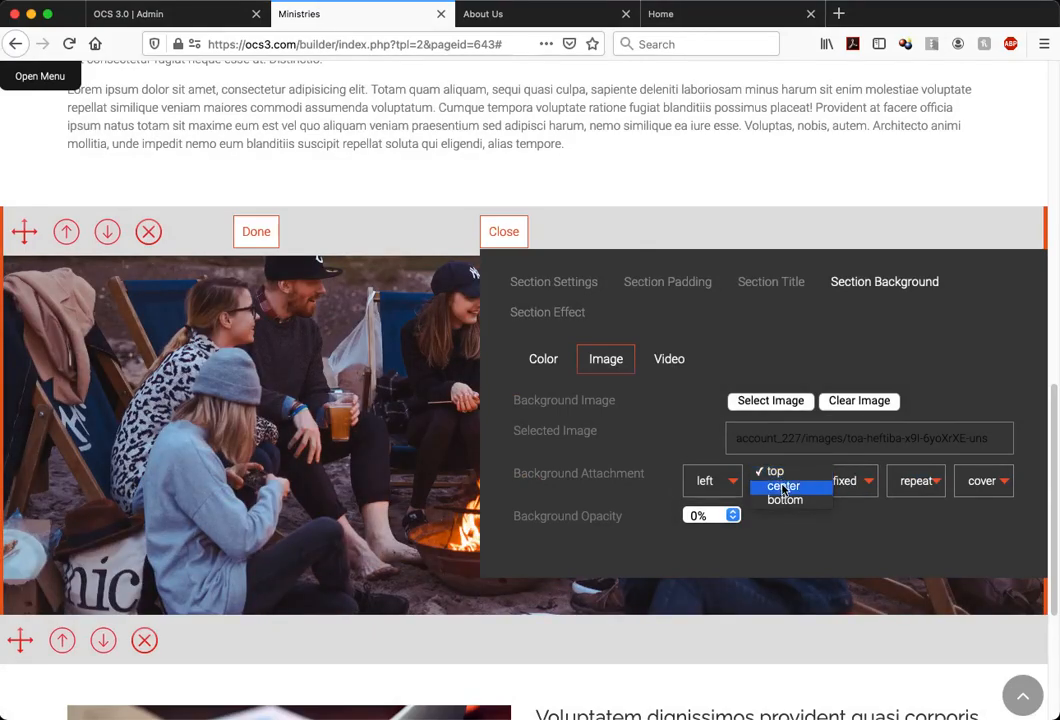
{"action": "left_click", "coordinate": [783, 486]}
{"action": "left_click", "coordinate": [784, 487]}
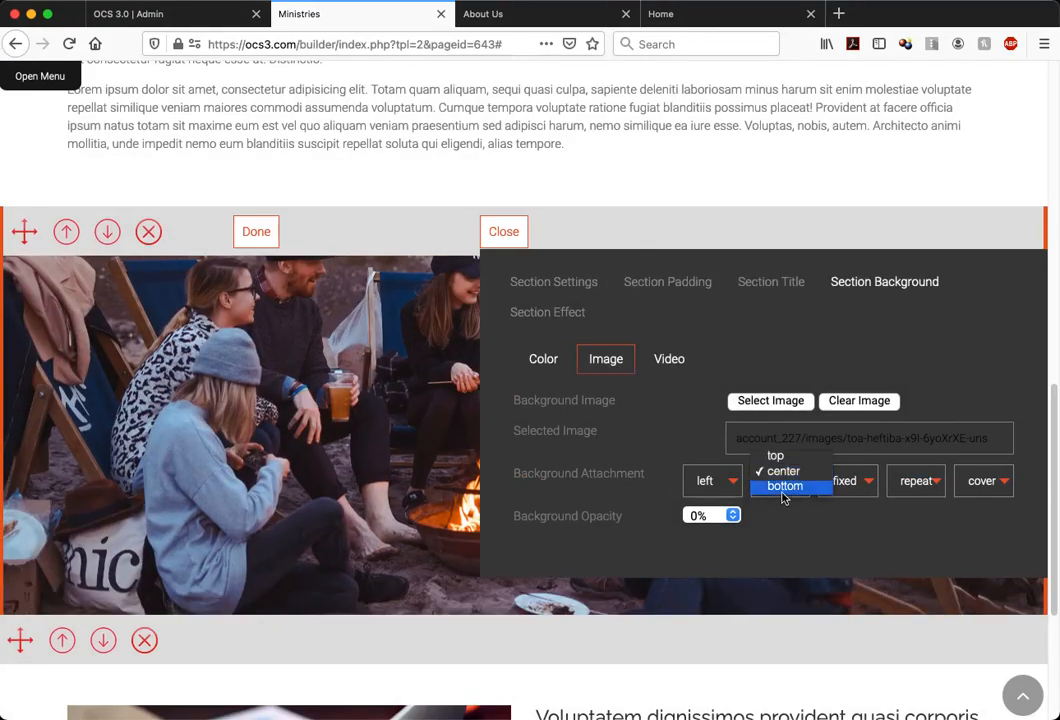
{"action": "left_click", "coordinate": [786, 490]}
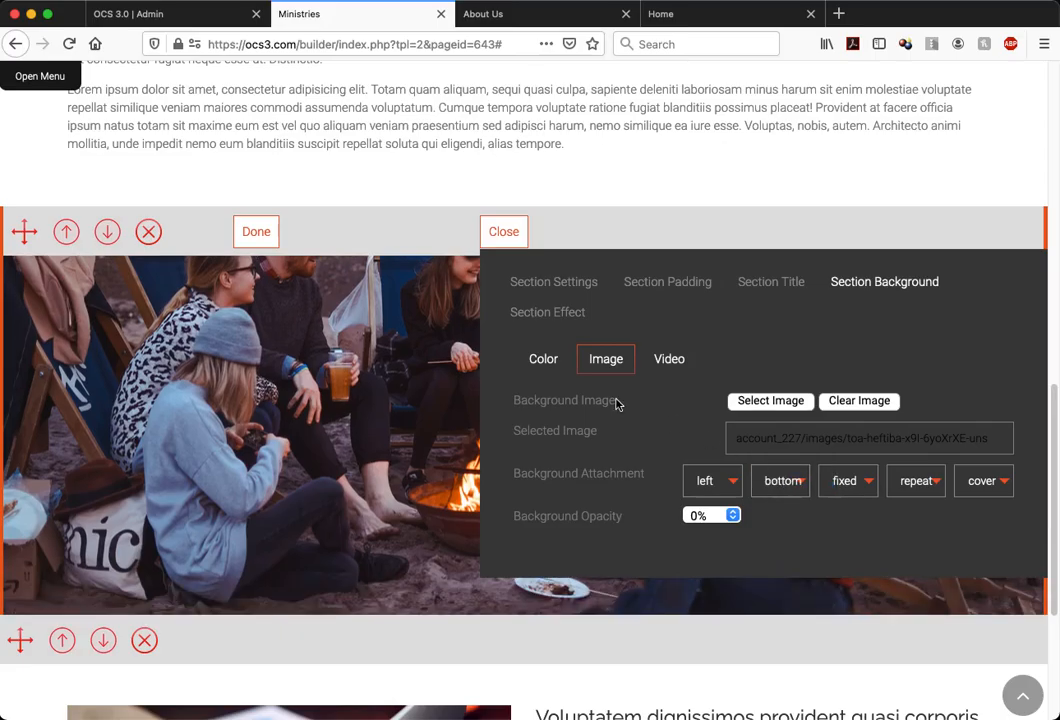
{"action": "scroll", "coordinate": [616, 403], "scroll_direction": "up", "scroll_amount": 3}
{"action": "scroll", "coordinate": [616, 403], "scroll_direction": "down", "scroll_amount": 5}
{"action": "scroll", "coordinate": [616, 403], "scroll_direction": "up", "scroll_amount": 2}
{"action": "scroll", "coordinate": [616, 403], "scroll_direction": "up", "scroll_amount": 3}
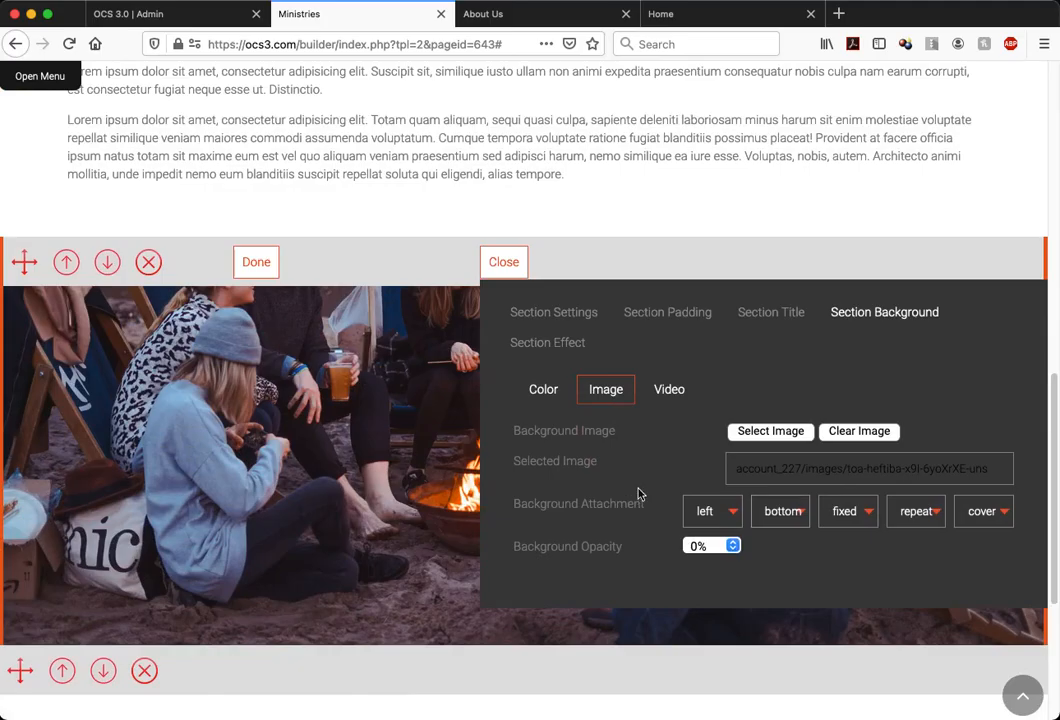
{"action": "left_click", "coordinate": [505, 264]}
{"action": "scroll", "coordinate": [485, 265], "scroll_direction": "down", "scroll_amount": 5}
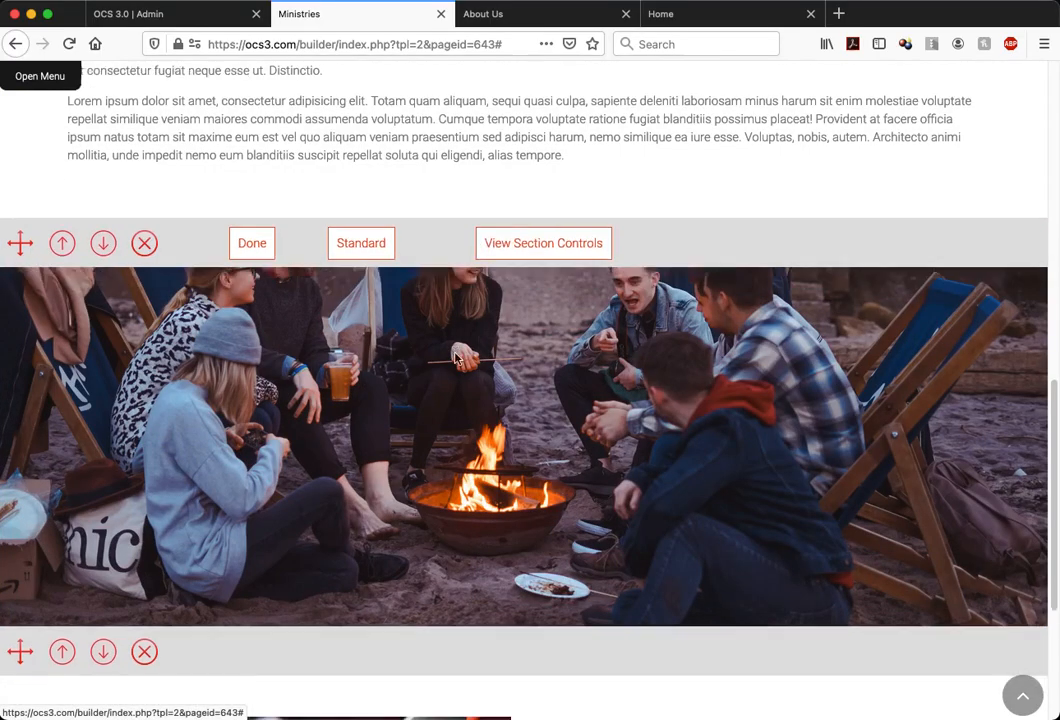
Hide the section editing controls to see the Ministries page without them
{"action": "scroll", "coordinate": [455, 358], "scroll_direction": "up", "scroll_amount": 15}
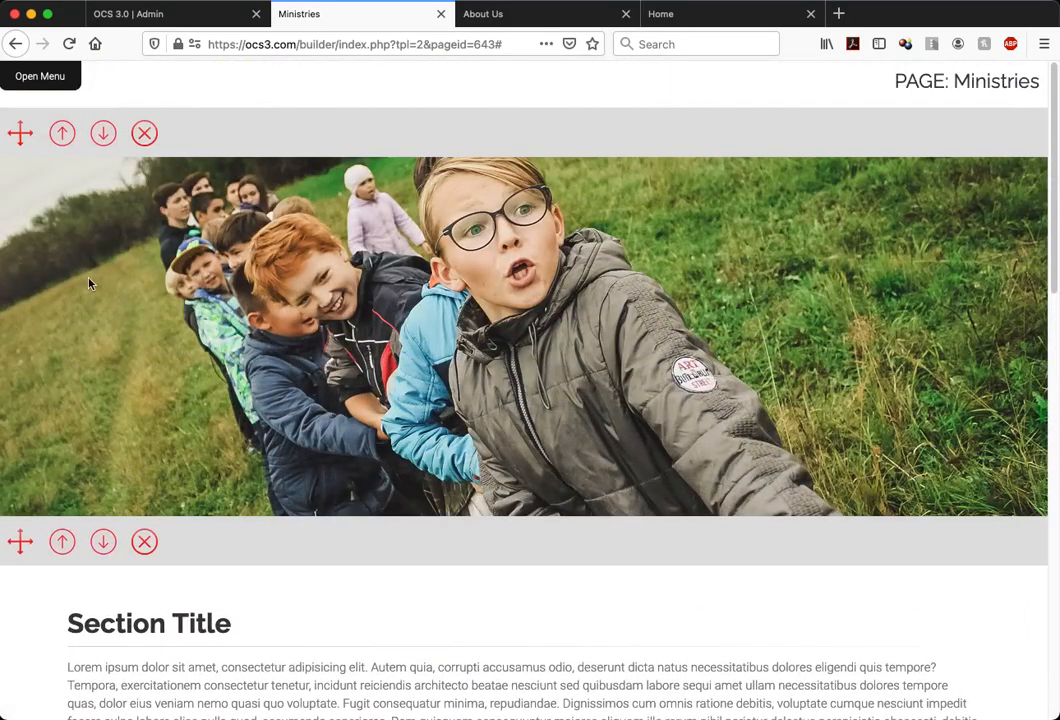
{"action": "left_click", "coordinate": [33, 80]}
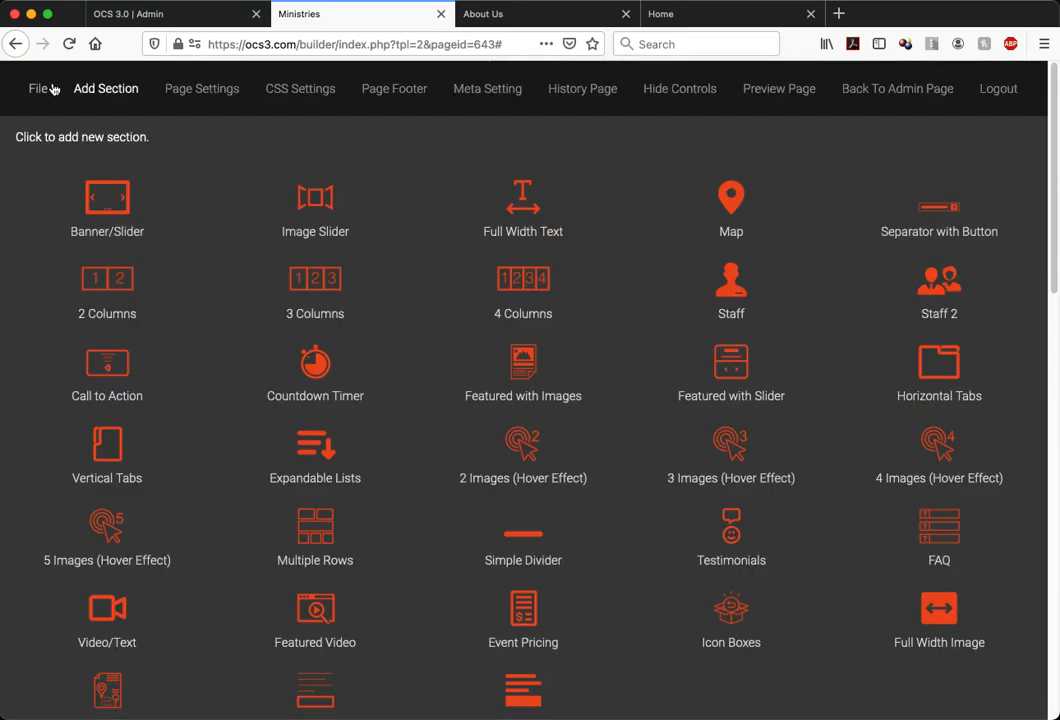
{"action": "left_click", "coordinate": [686, 89]}
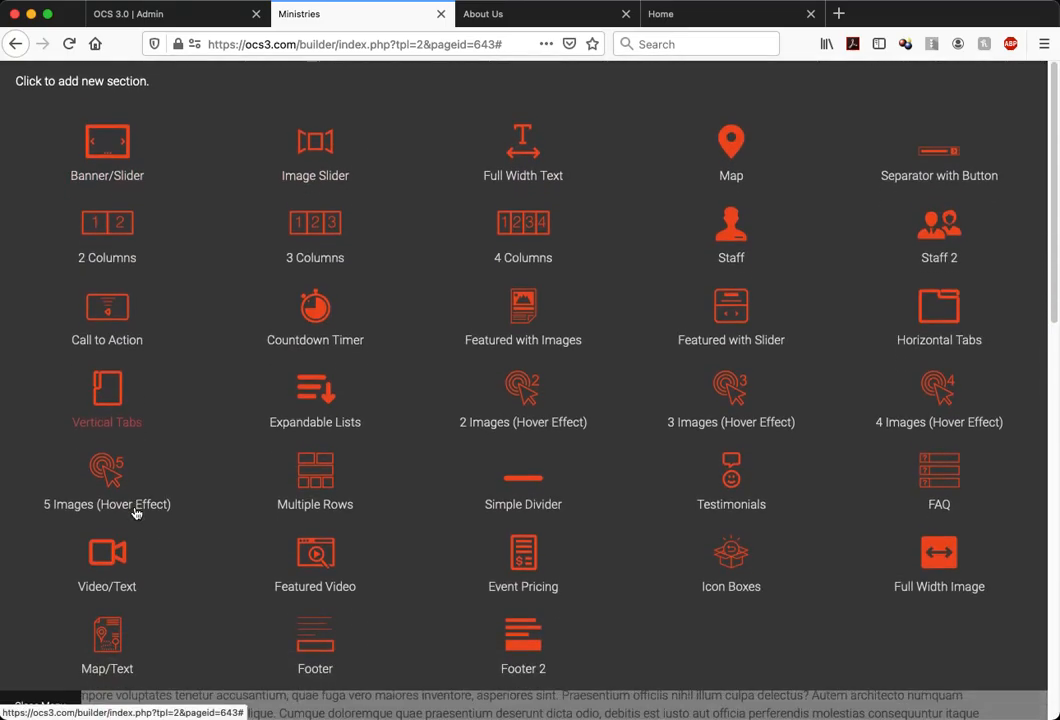
{"action": "left_click", "coordinate": [40, 703]}
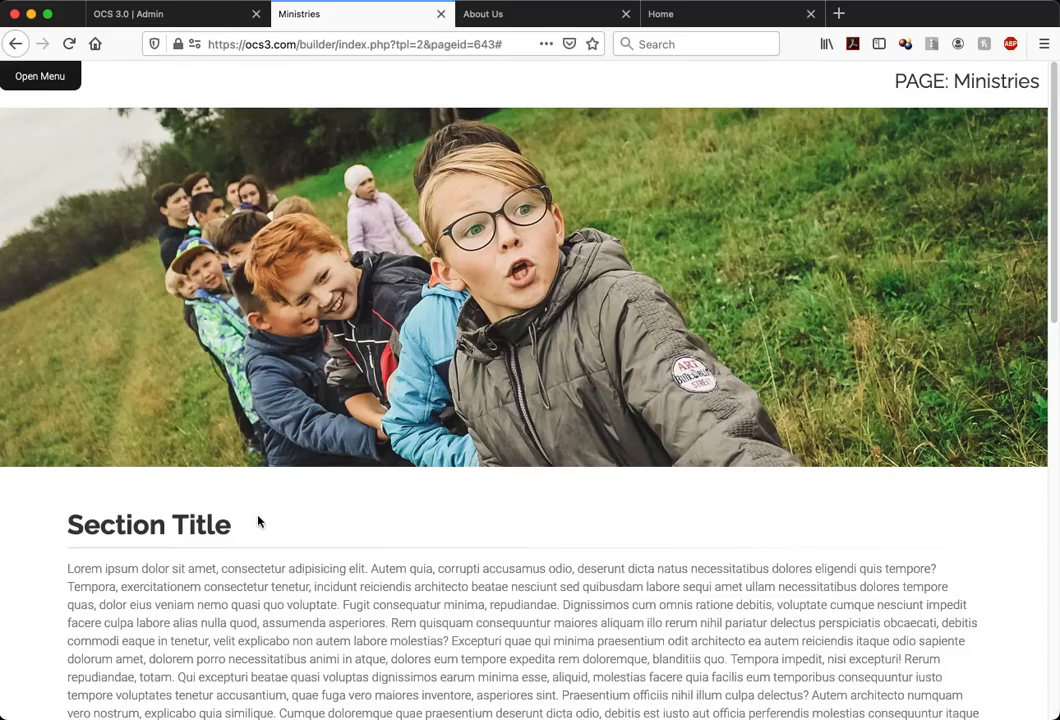
Review the page down to the video and text section, play its video and close the player
{"action": "scroll", "coordinate": [370, 531], "scroll_direction": "down", "scroll_amount": 10}
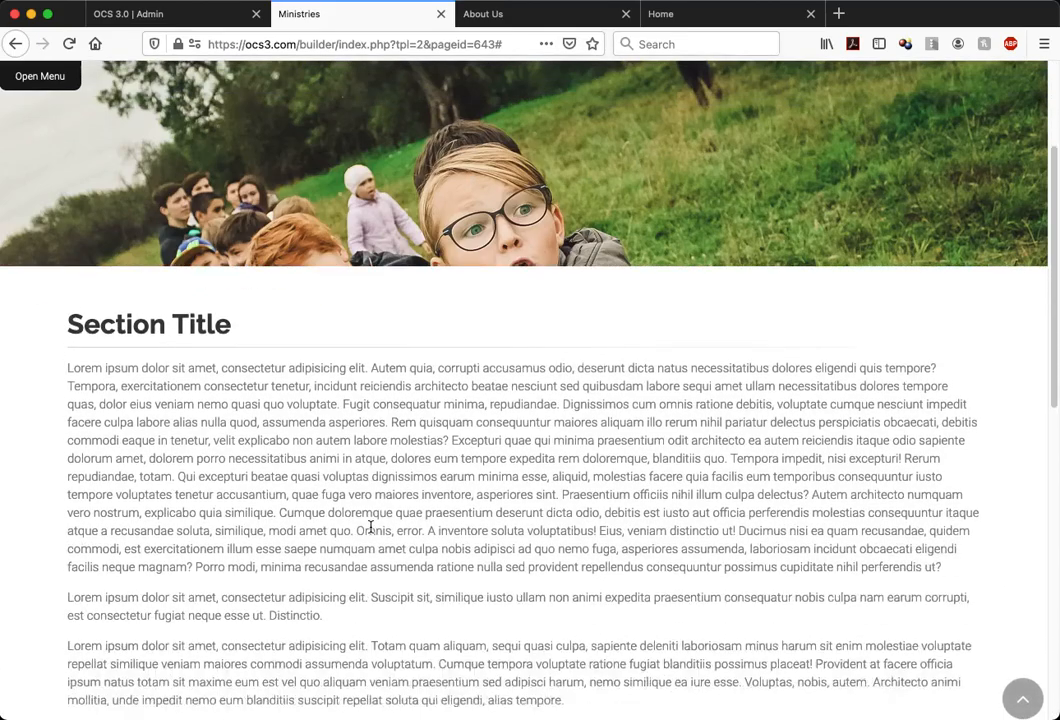
{"action": "scroll", "coordinate": [711, 485], "scroll_direction": "down", "scroll_amount": 4}
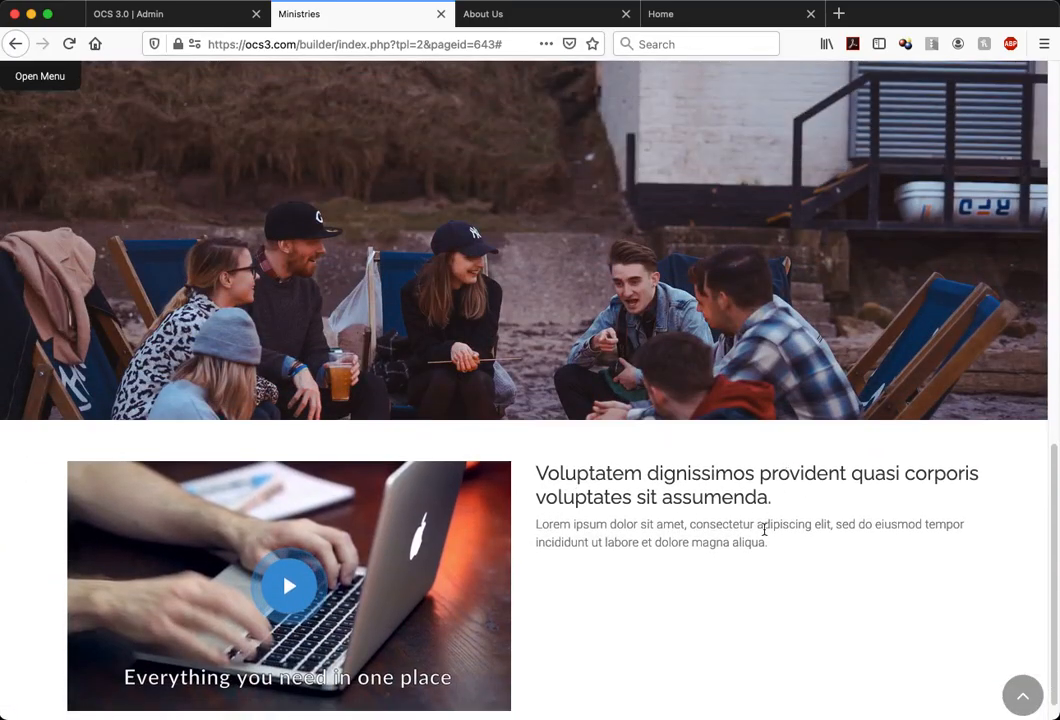
{"action": "scroll", "coordinate": [764, 530], "scroll_direction": "down", "scroll_amount": 1}
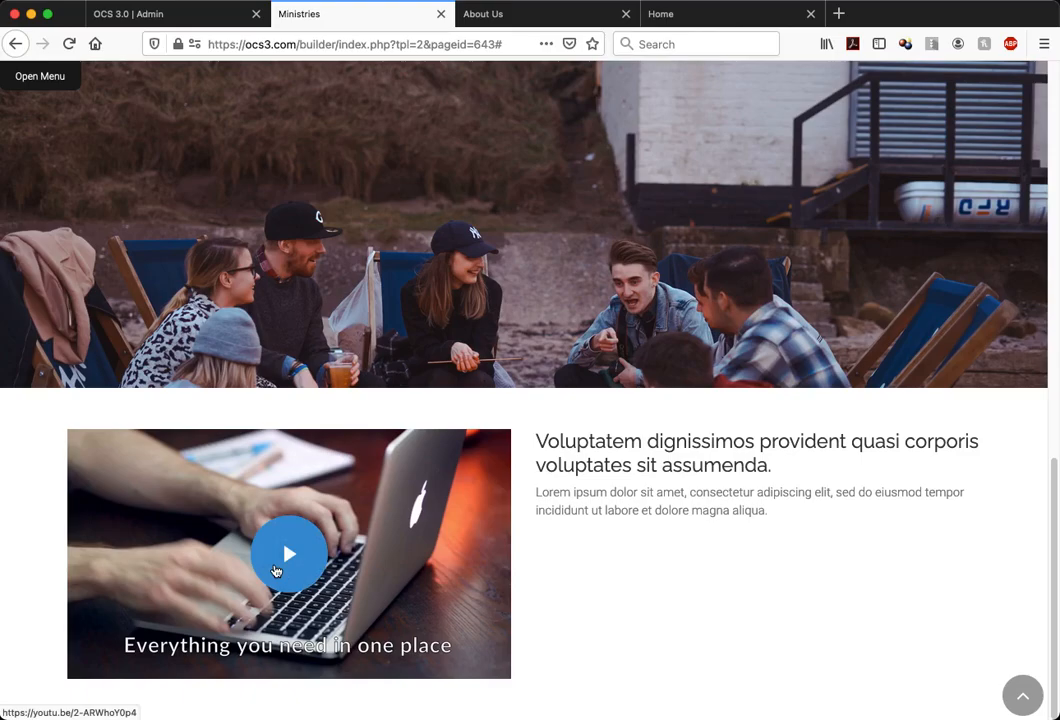
{"action": "left_click", "coordinate": [276, 571]}
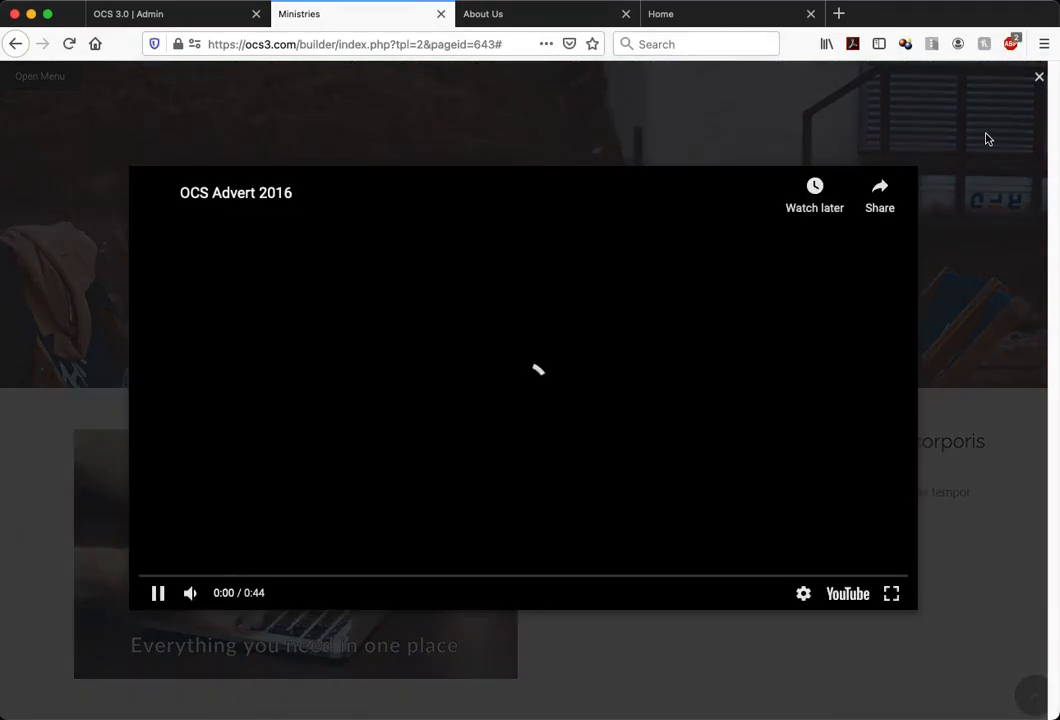
{"action": "left_click", "coordinate": [1039, 80]}
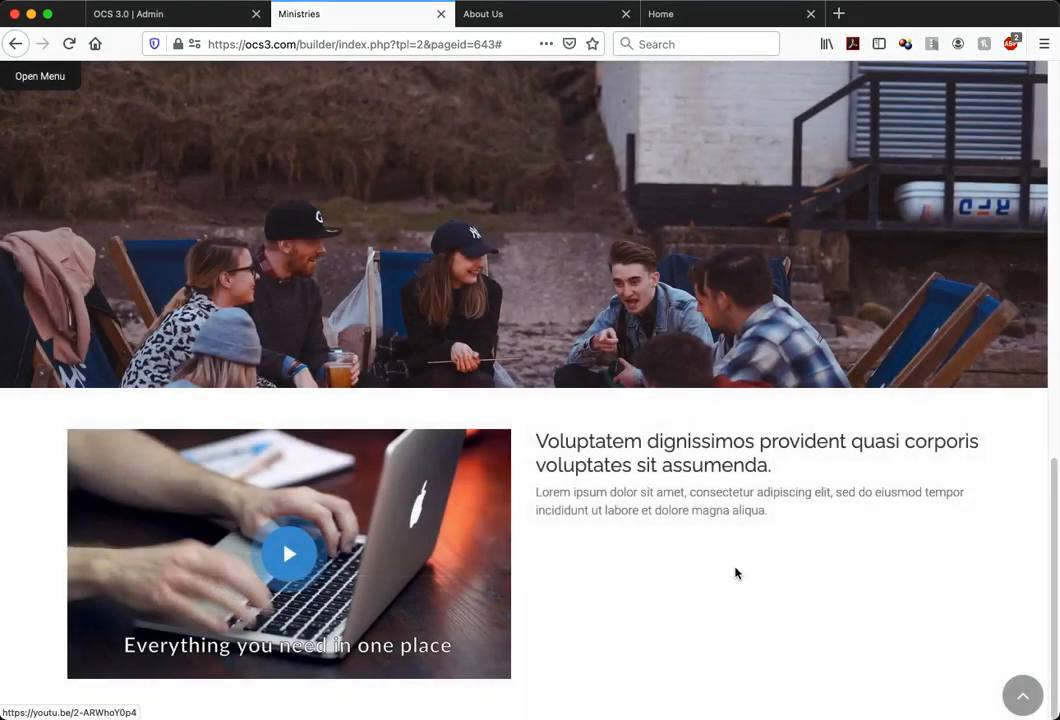
Examine how the two fixed photo bands behave around the text across the whole page
{"action": "scroll", "coordinate": [735, 572], "scroll_direction": "up", "scroll_amount": 1}
{"action": "scroll", "coordinate": [563, 509], "scroll_direction": "down", "scroll_amount": 1}
{"action": "scroll", "coordinate": [786, 521], "scroll_direction": "up", "scroll_amount": 6}
{"action": "scroll", "coordinate": [786, 521], "scroll_direction": "up", "scroll_amount": 7}
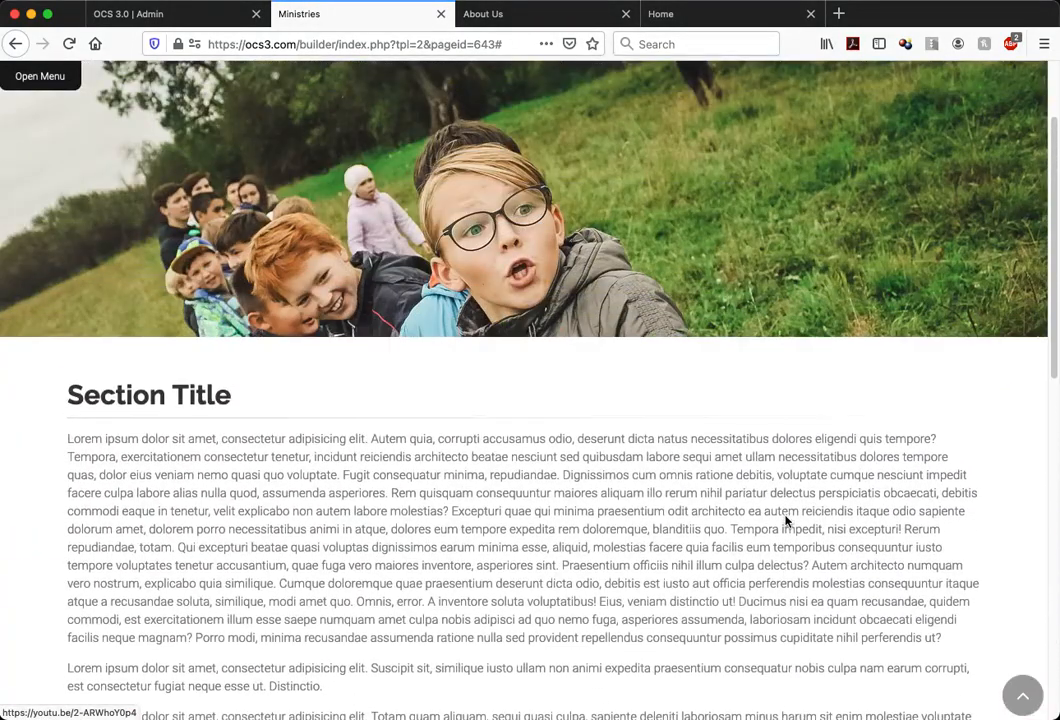
{"action": "scroll", "coordinate": [786, 521], "scroll_direction": "down", "scroll_amount": 12}
{"action": "scroll", "coordinate": [786, 521], "scroll_direction": "down", "scroll_amount": 4}
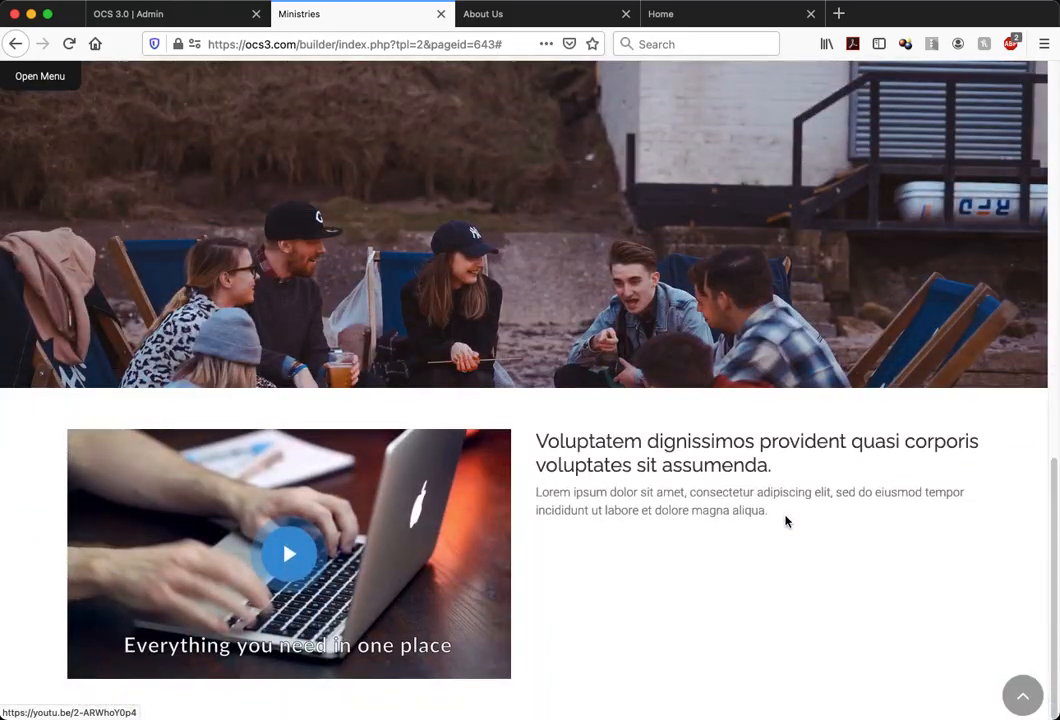
{"action": "scroll", "coordinate": [786, 521], "scroll_direction": "up", "scroll_amount": 15}
{"action": "scroll", "coordinate": [786, 521], "scroll_direction": "down", "scroll_amount": 12}
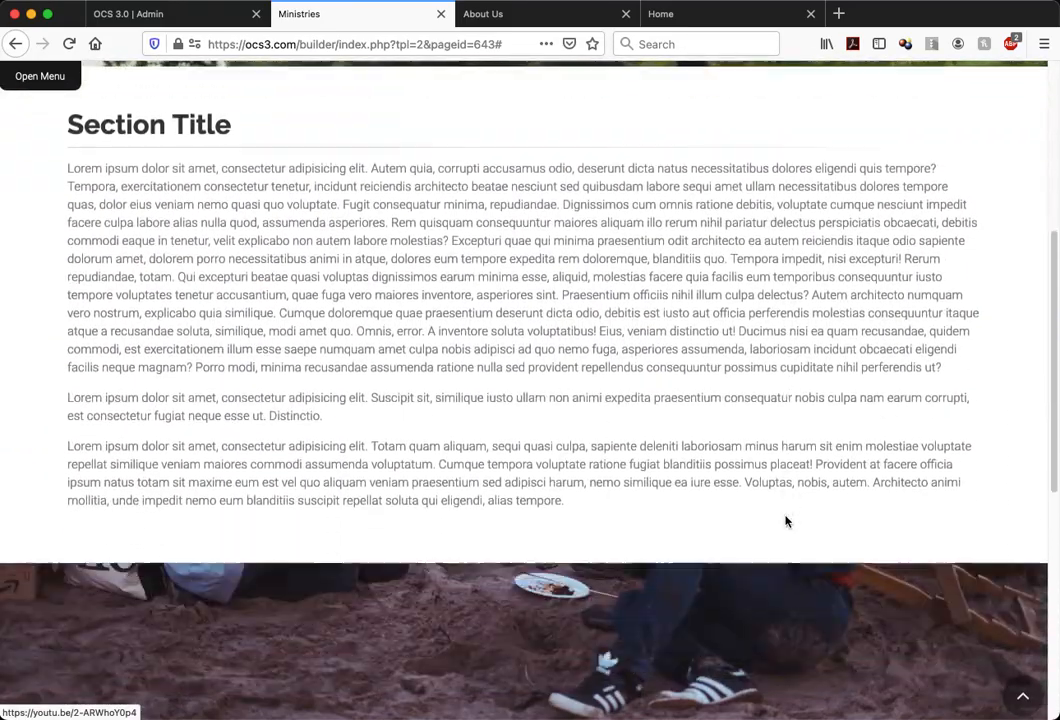
{"action": "scroll", "coordinate": [786, 521], "scroll_direction": "up", "scroll_amount": 15}
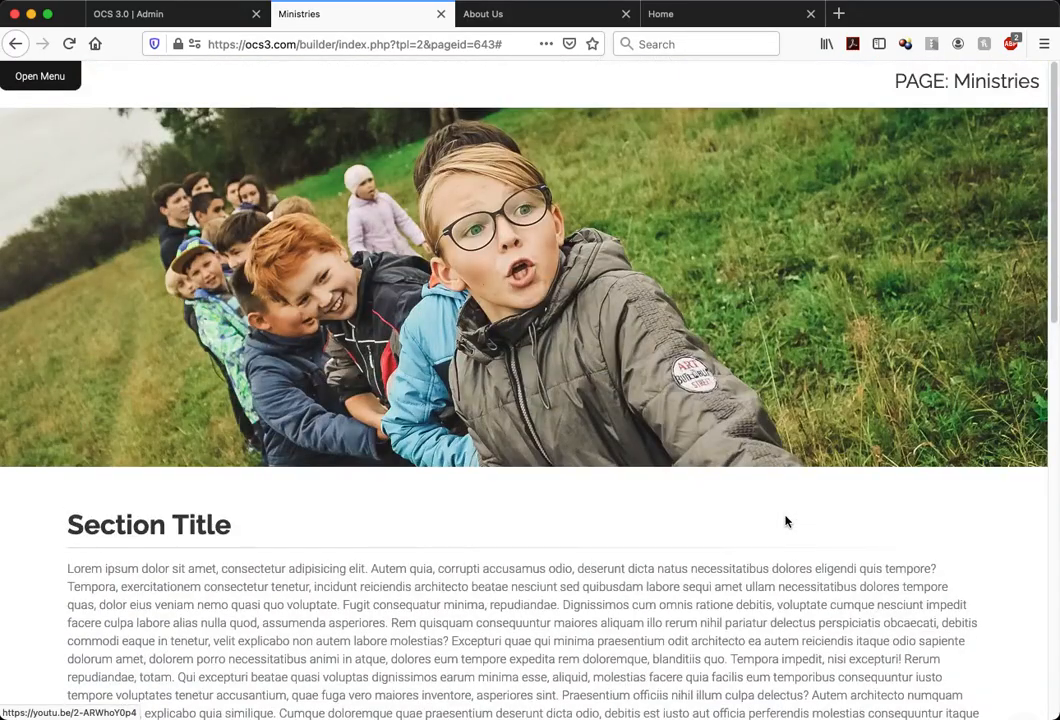
Bring back the section editing controls on the Ministries page
{"action": "left_click", "coordinate": [61, 72]}
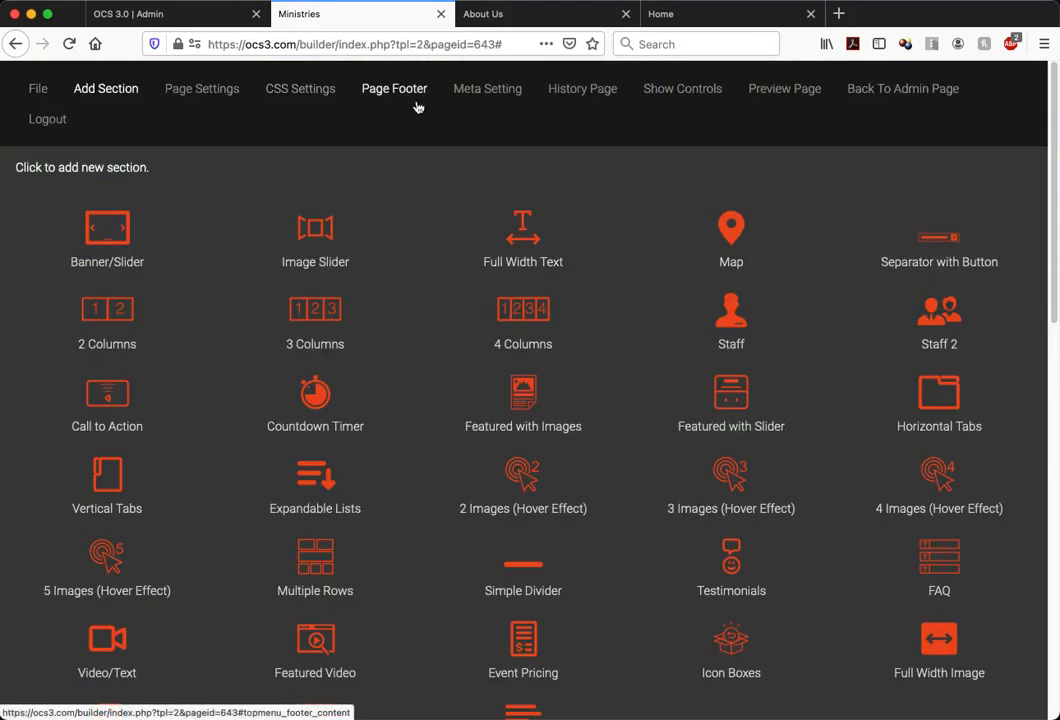
{"action": "left_click", "coordinate": [684, 89]}
{"action": "scroll", "coordinate": [213, 327], "scroll_direction": "down", "scroll_amount": 2}
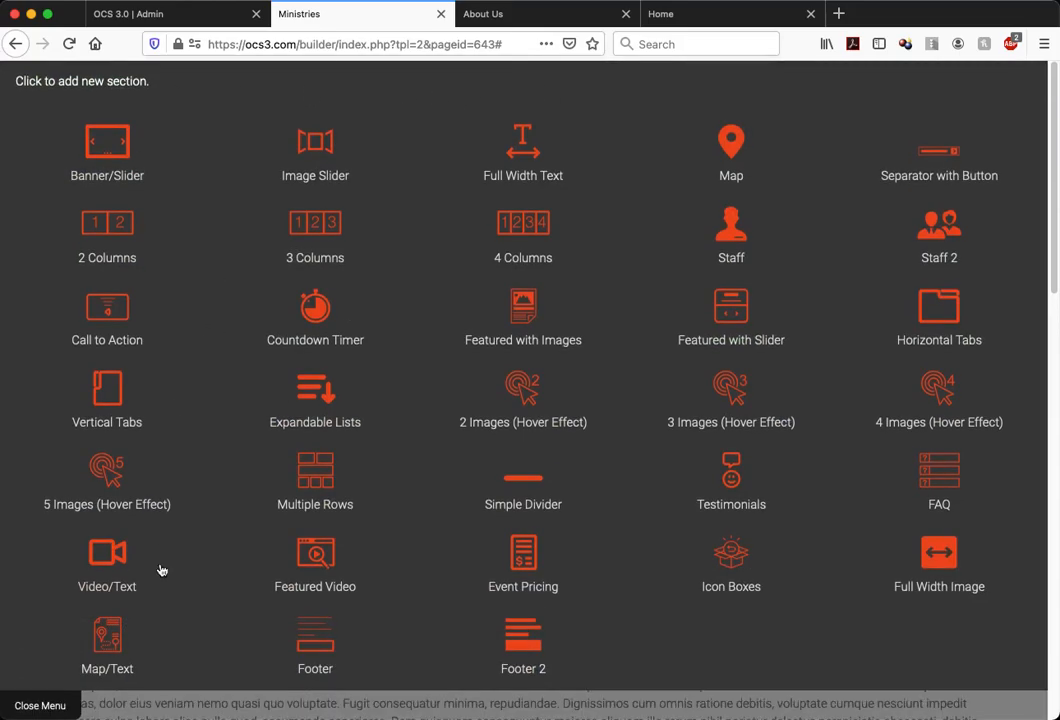
{"action": "left_click", "coordinate": [60, 703]}
{"action": "left_click", "coordinate": [60, 77]}
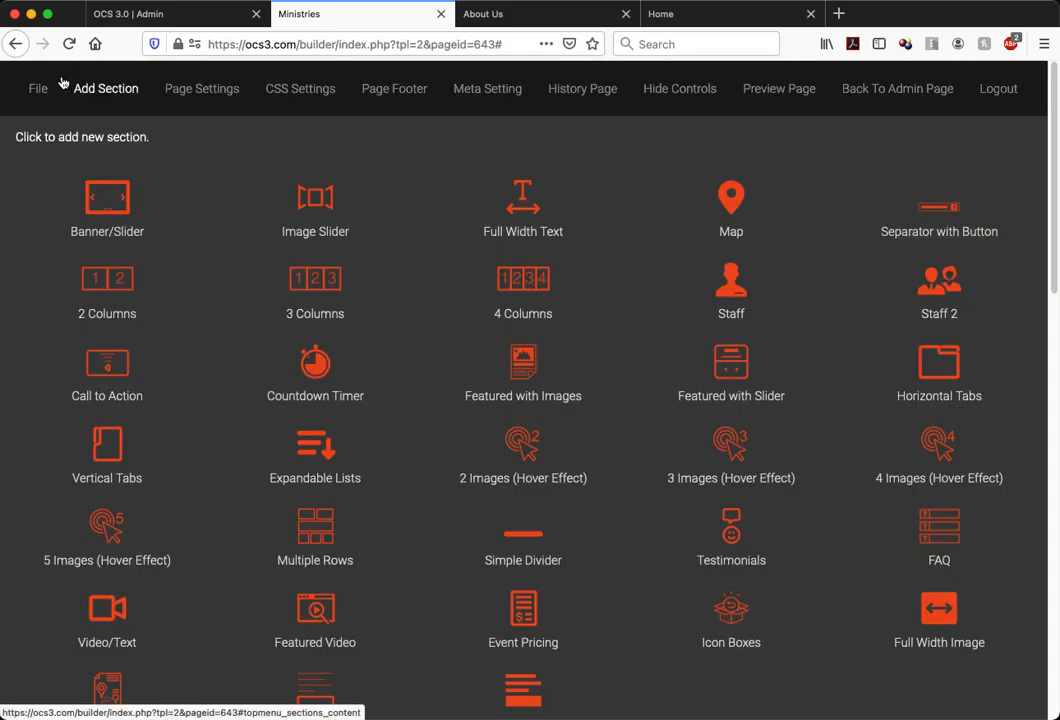
{"action": "scroll", "coordinate": [108, 600], "scroll_direction": "down", "scroll_amount": 2}
{"action": "left_click", "coordinate": [43, 700]}
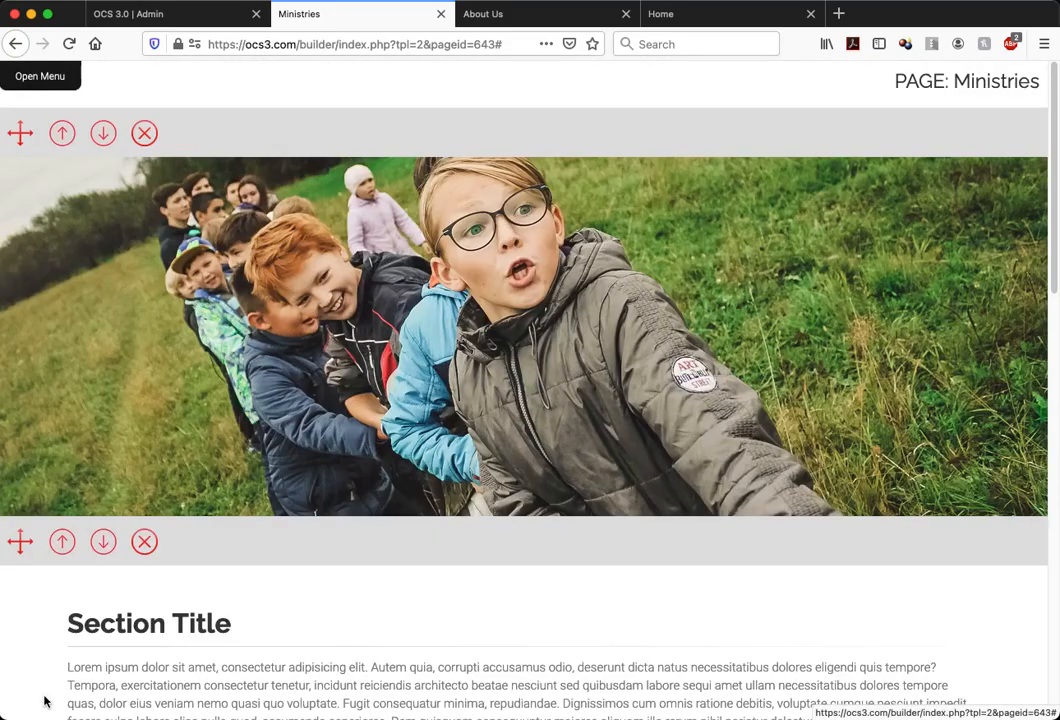
Upload a video file as the section background of the first photo band, the one with the children
{"action": "scroll", "coordinate": [200, 200], "scroll_direction": "down", "scroll_amount": 10}
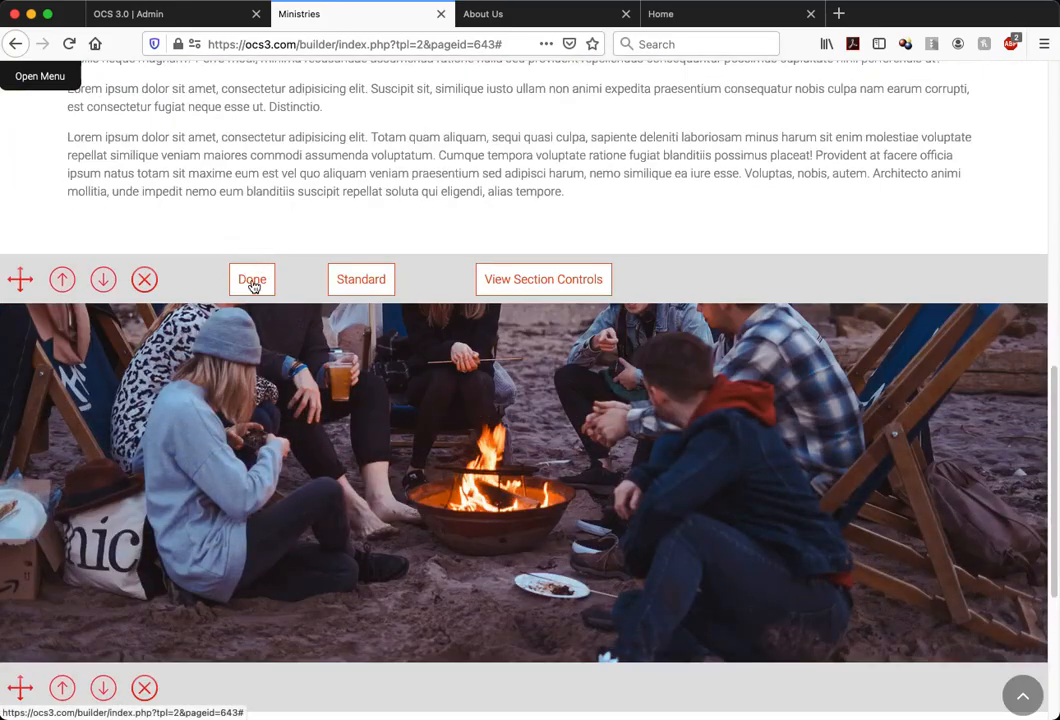
{"action": "left_click", "coordinate": [253, 283]}
{"action": "scroll", "coordinate": [285, 208], "scroll_direction": "up", "scroll_amount": 10}
{"action": "left_click", "coordinate": [279, 138]}
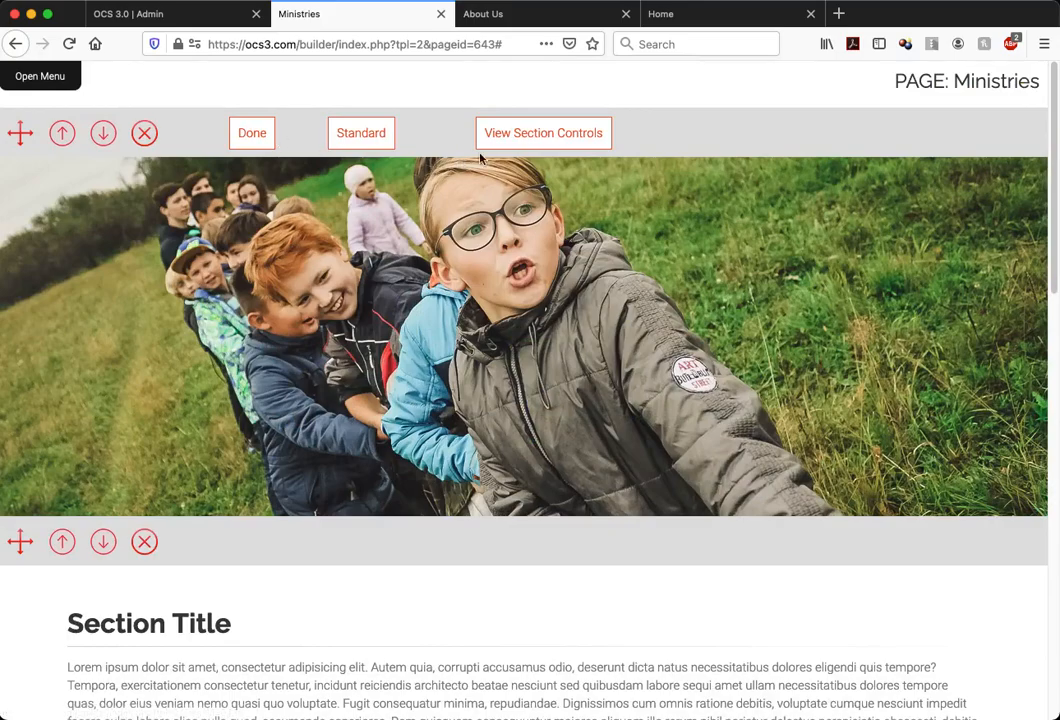
{"action": "left_click", "coordinate": [526, 134]}
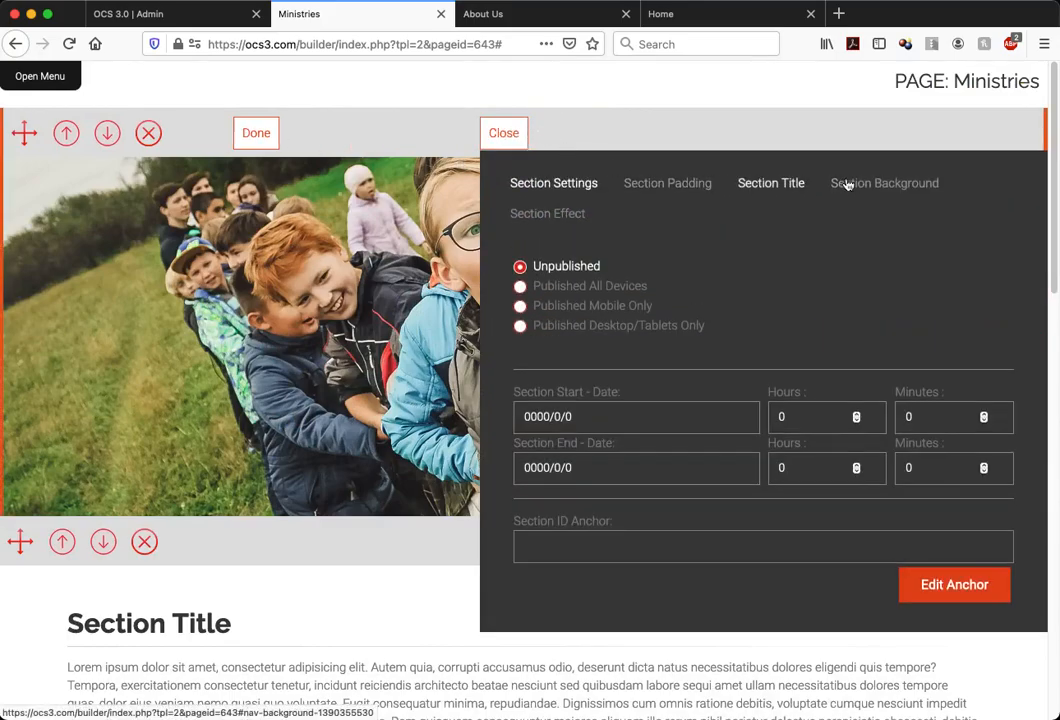
{"action": "left_click", "coordinate": [856, 183]}
{"action": "left_click", "coordinate": [669, 264]}
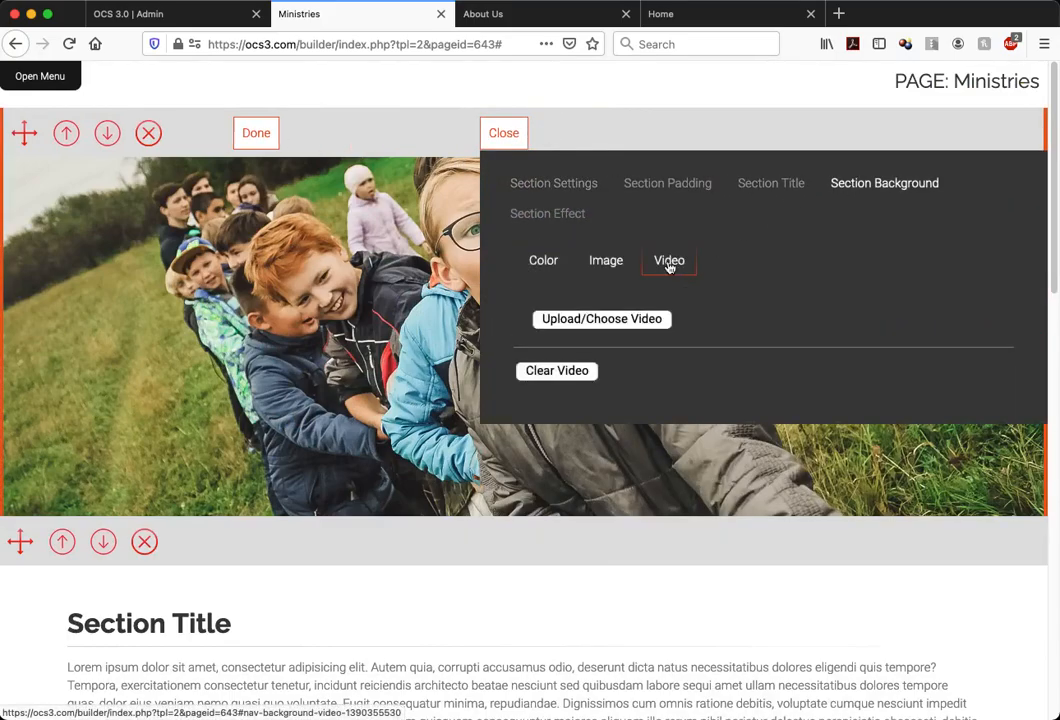
{"action": "left_click", "coordinate": [639, 319]}
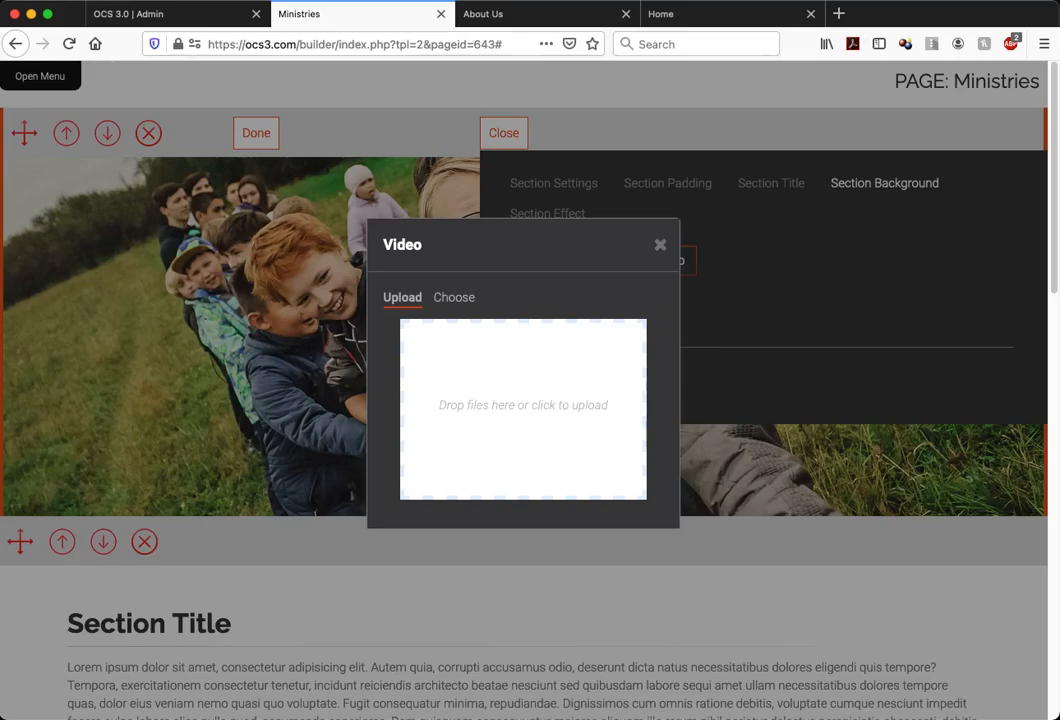
{"action": "left_click_drag", "start_coordinate": [470, 560], "coordinate": [522, 401]}
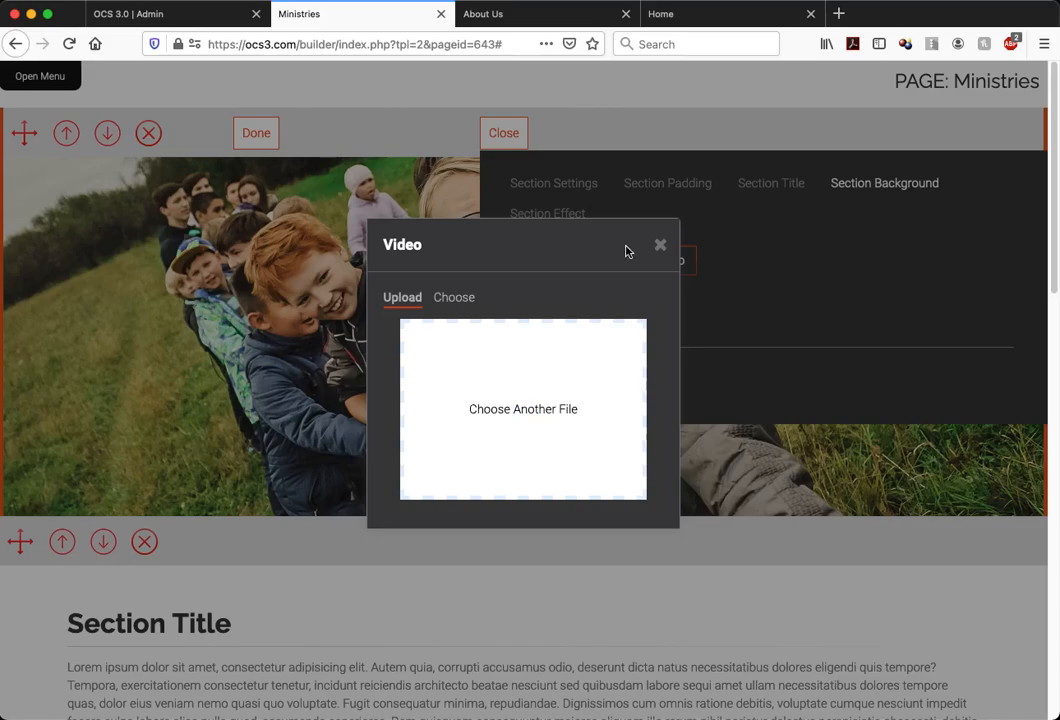
Choose the uploaded Sea_-_24216.mp4 as the first band's background video and close its section controls
{"action": "left_click", "coordinate": [455, 298]}
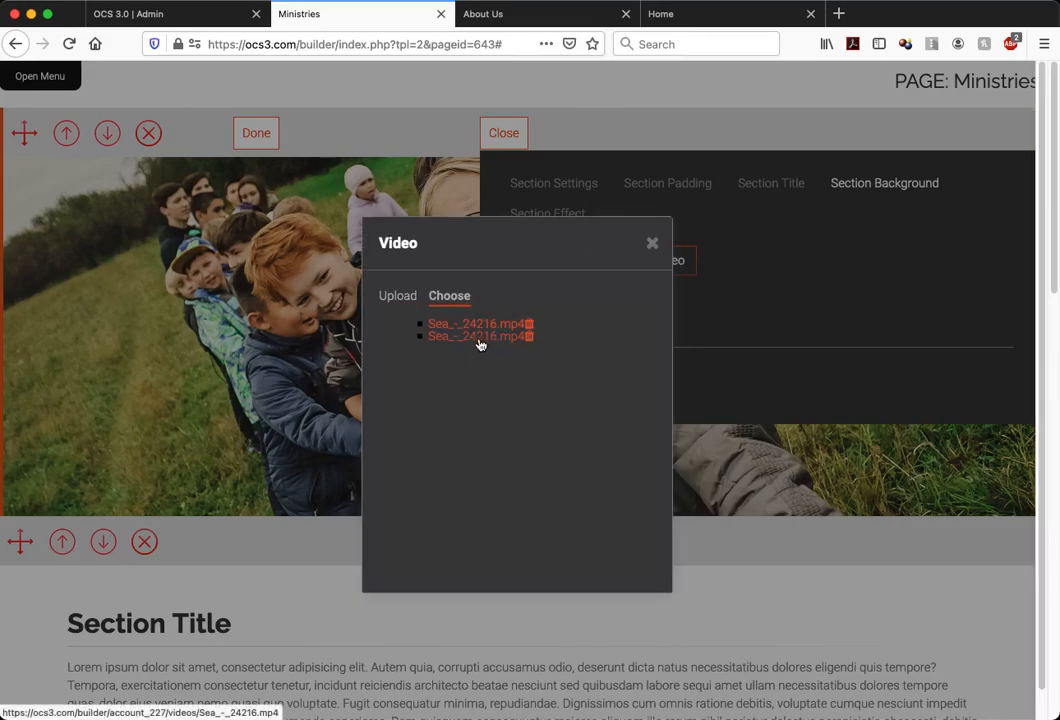
{"action": "left_click", "coordinate": [652, 244]}
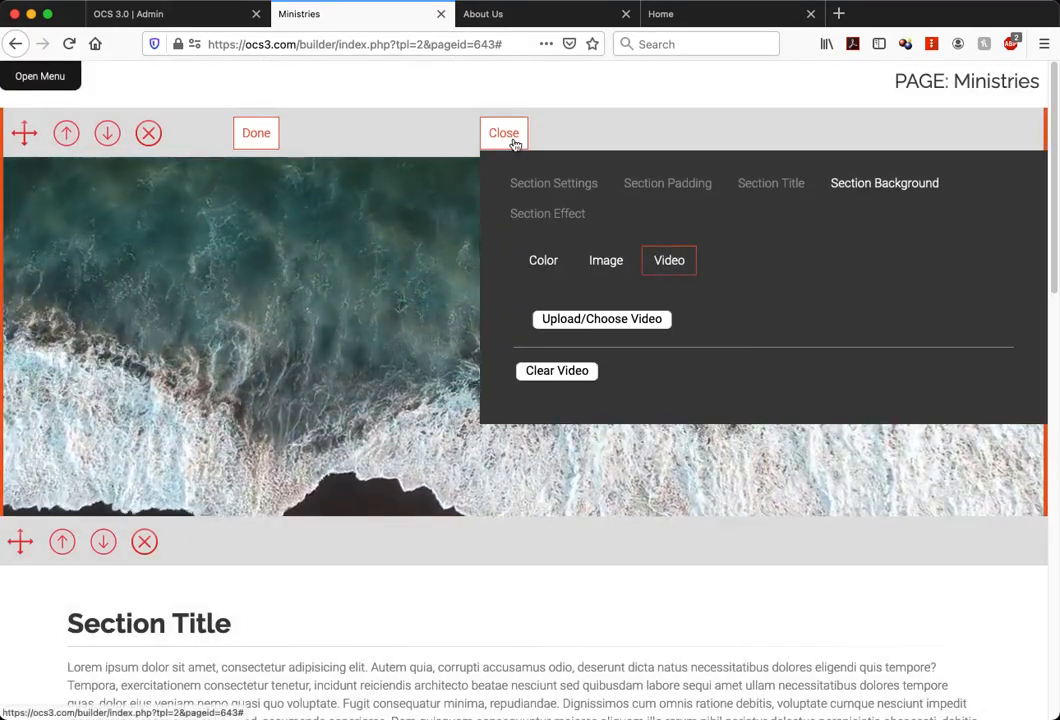
{"action": "left_click", "coordinate": [513, 143]}
Hide the section editing controls on the Ministries page and close the builder menu
{"action": "left_click", "coordinate": [40, 78]}
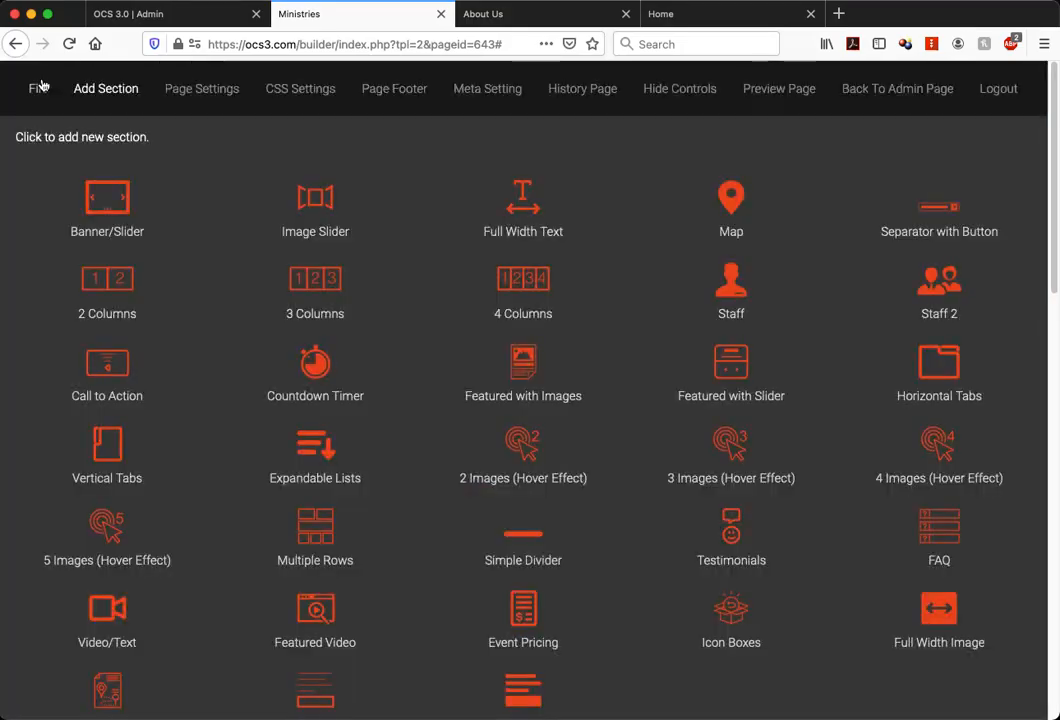
{"action": "left_click", "coordinate": [668, 90]}
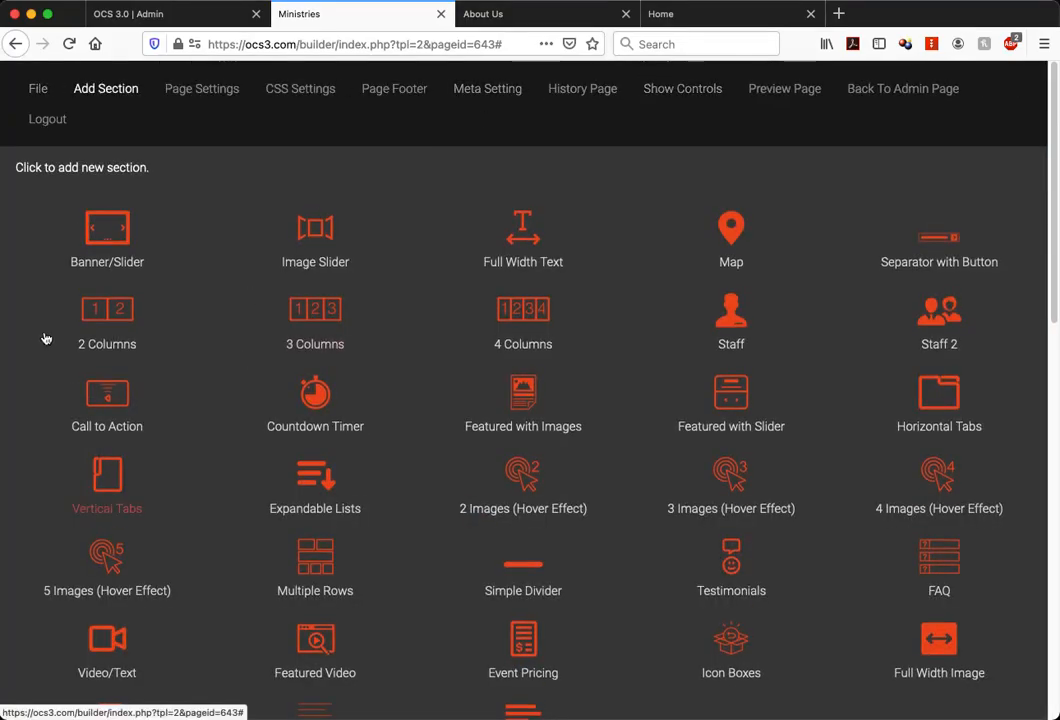
{"action": "scroll", "coordinate": [40, 337], "scroll_direction": "down", "scroll_amount": 1}
{"action": "scroll", "coordinate": [38, 337], "scroll_direction": "down", "scroll_amount": 1}
{"action": "left_click", "coordinate": [52, 611]}
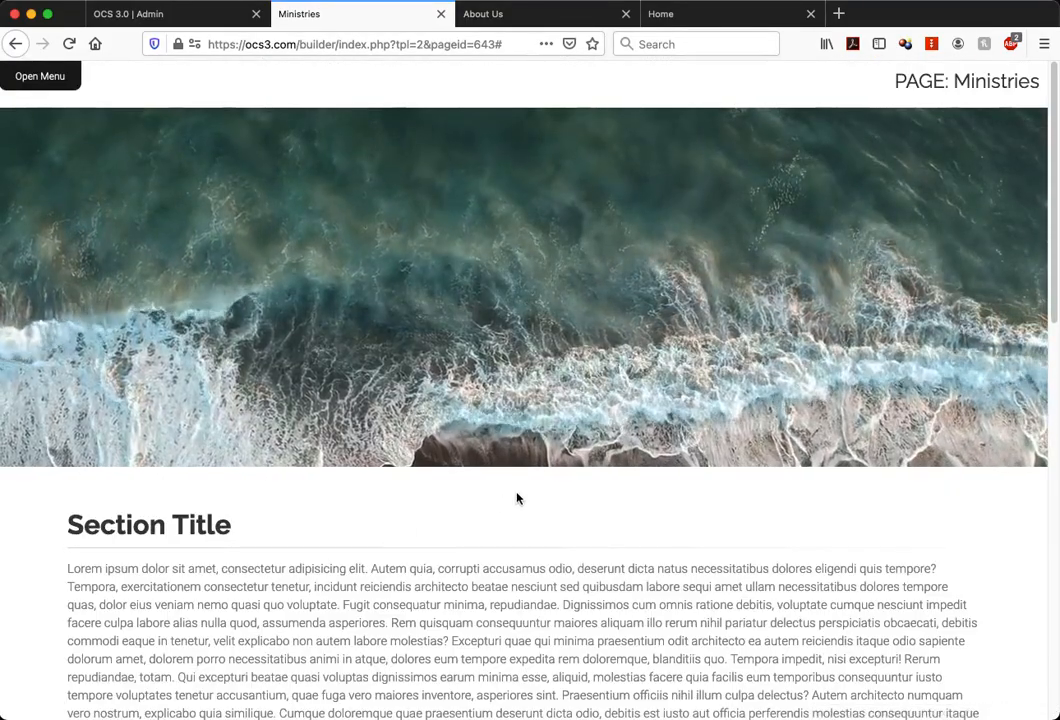
Examine how the ocean video band and the fixed campfire photo band behave around the text across the page
{"action": "scroll", "coordinate": [517, 498], "scroll_direction": "down", "scroll_amount": 5}
{"action": "scroll", "coordinate": [517, 498], "scroll_direction": "up", "scroll_amount": 5}
{"action": "scroll", "coordinate": [517, 498], "scroll_direction": "down", "scroll_amount": 8}
{"action": "scroll", "coordinate": [517, 498], "scroll_direction": "up", "scroll_amount": 8}
{"action": "scroll", "coordinate": [517, 498], "scroll_direction": "down", "scroll_amount": 6}
{"action": "scroll", "coordinate": [517, 498], "scroll_direction": "down", "scroll_amount": 4}
{"action": "scroll", "coordinate": [517, 498], "scroll_direction": "down", "scroll_amount": 1}
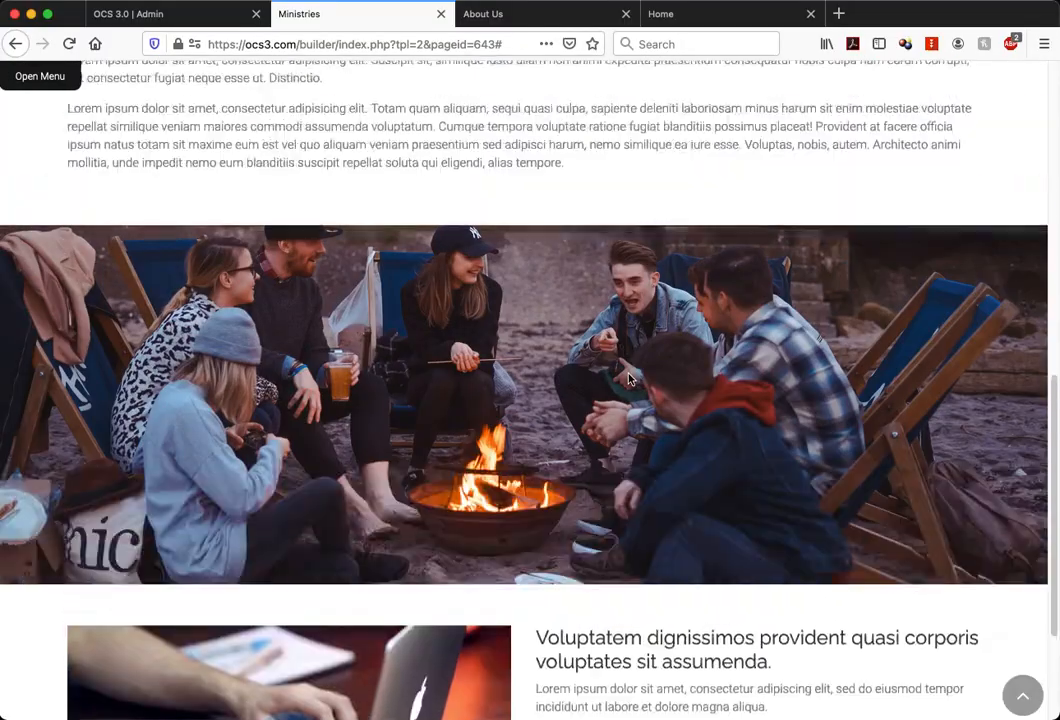
{"action": "scroll", "coordinate": [629, 380], "scroll_direction": "up", "scroll_amount": 11}
{"action": "scroll", "coordinate": [629, 380], "scroll_direction": "down", "scroll_amount": 10}
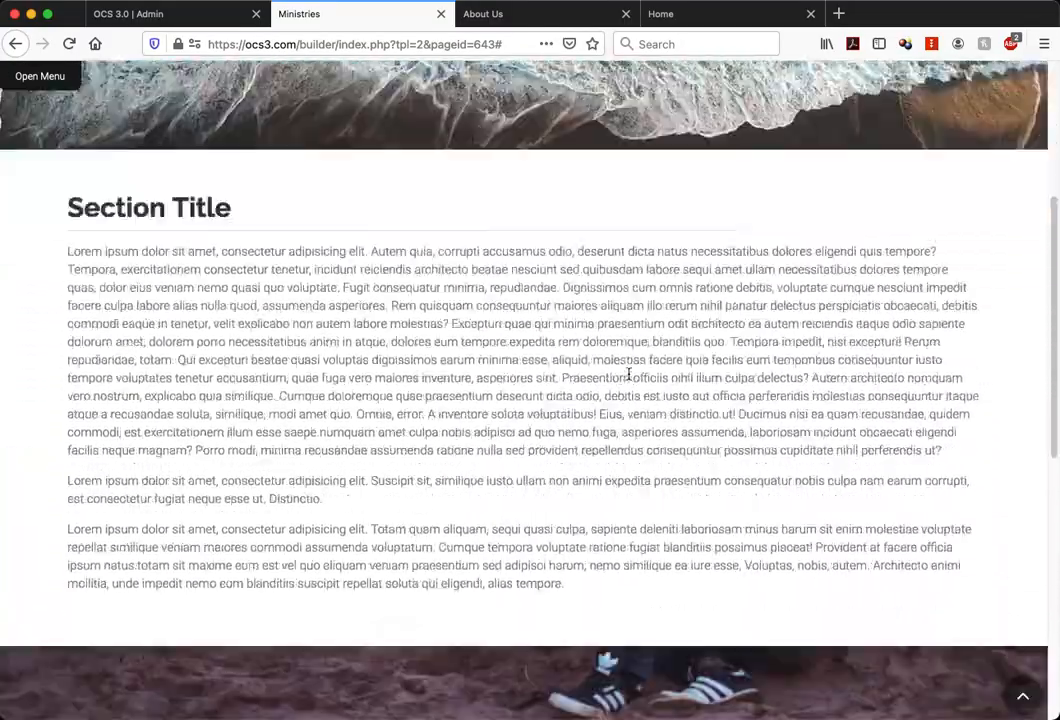
{"action": "scroll", "coordinate": [629, 379], "scroll_direction": "down", "scroll_amount": 2}
{"action": "scroll", "coordinate": [627, 374], "scroll_direction": "up", "scroll_amount": 12}
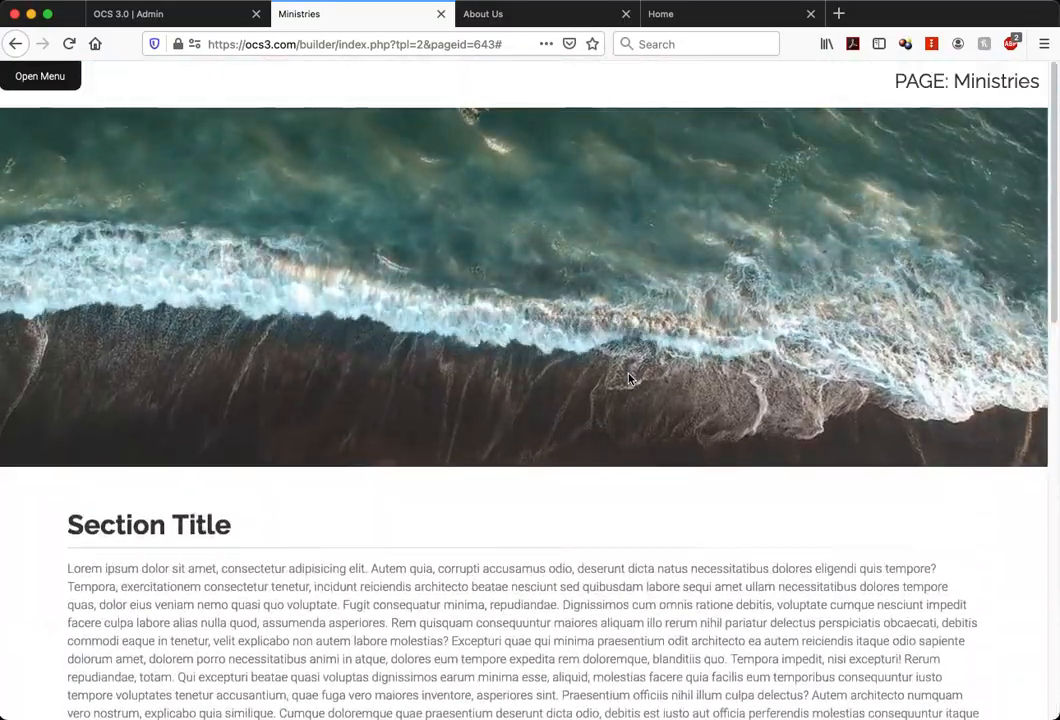
Add a 2 Columns section to the Ministries page and close the builder menu
{"action": "left_click", "coordinate": [48, 79]}
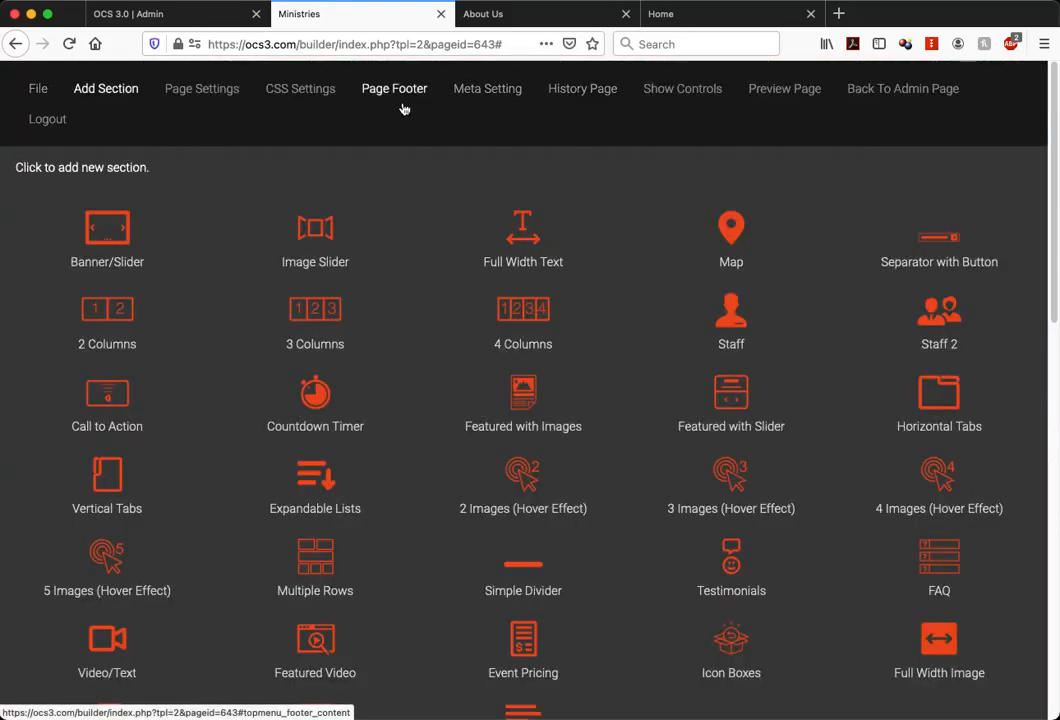
{"action": "scroll", "coordinate": [414, 347], "scroll_direction": "down", "scroll_amount": 2}
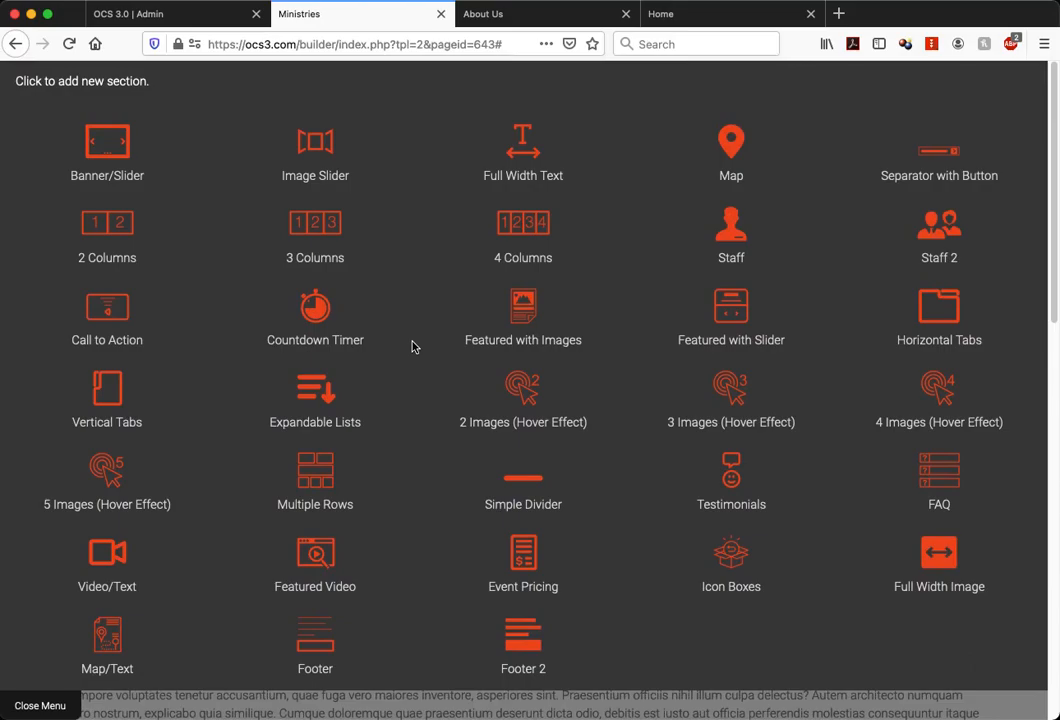
{"action": "left_click", "coordinate": [118, 262]}
{"action": "left_click", "coordinate": [592, 342]}
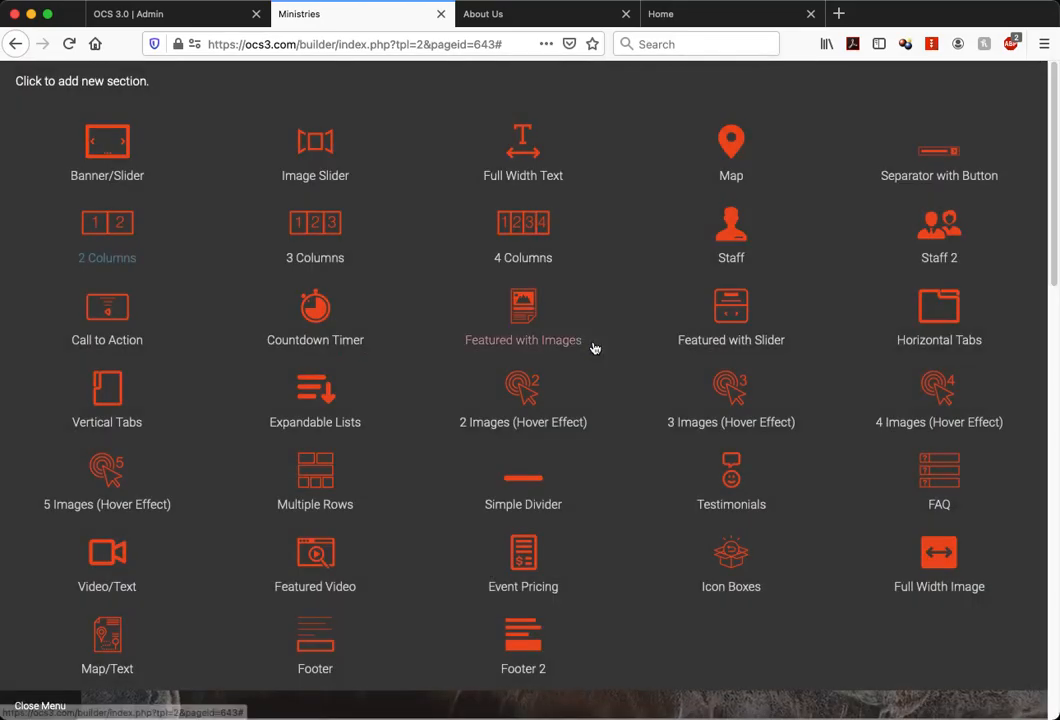
{"action": "left_click", "coordinate": [53, 707]}
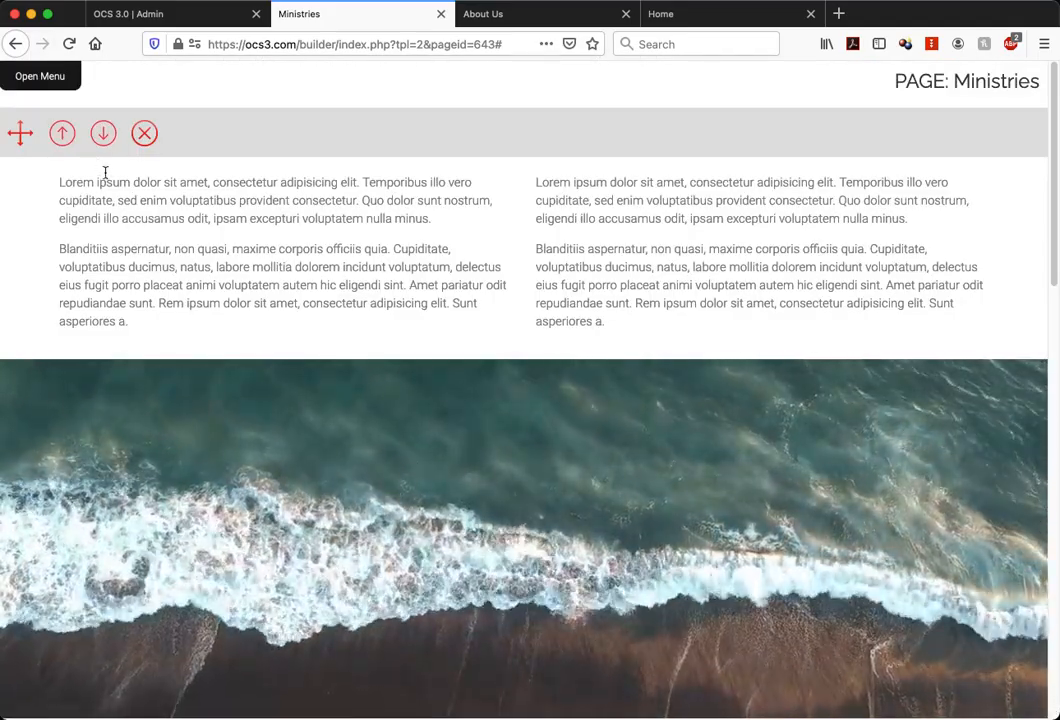
Move the new two-column section down the page until it sits below the video and text section
{"action": "left_click", "coordinate": [102, 136]}
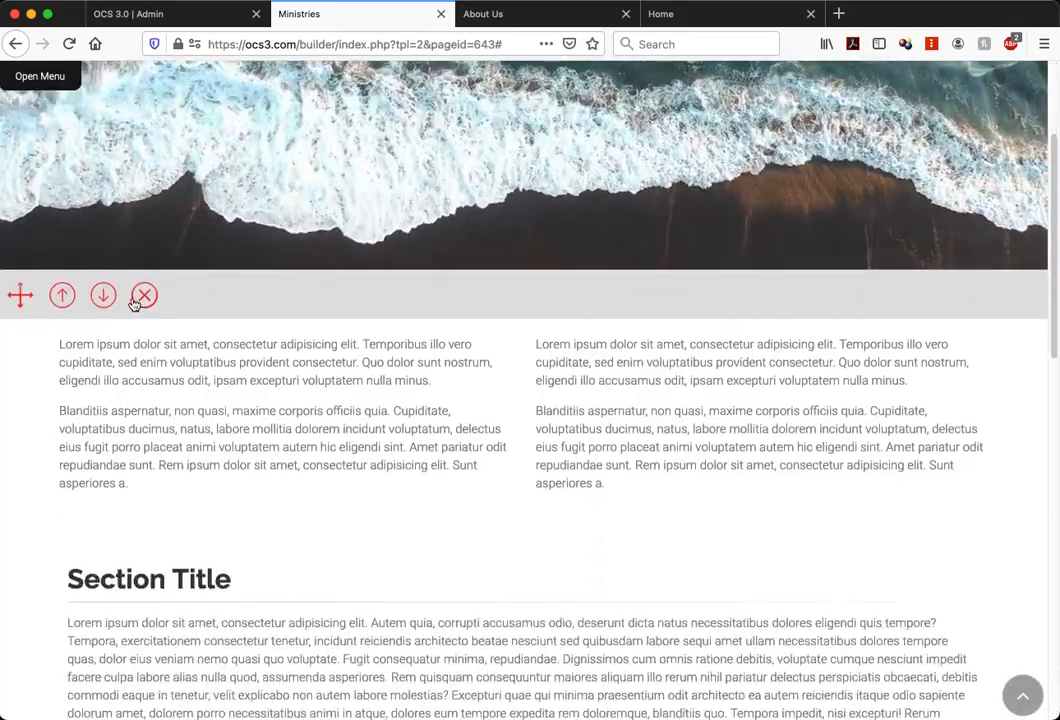
{"action": "left_click", "coordinate": [102, 296]}
{"action": "scroll", "coordinate": [285, 419], "scroll_direction": "down", "scroll_amount": 5}
{"action": "scroll", "coordinate": [285, 416], "scroll_direction": "up", "scroll_amount": 2}
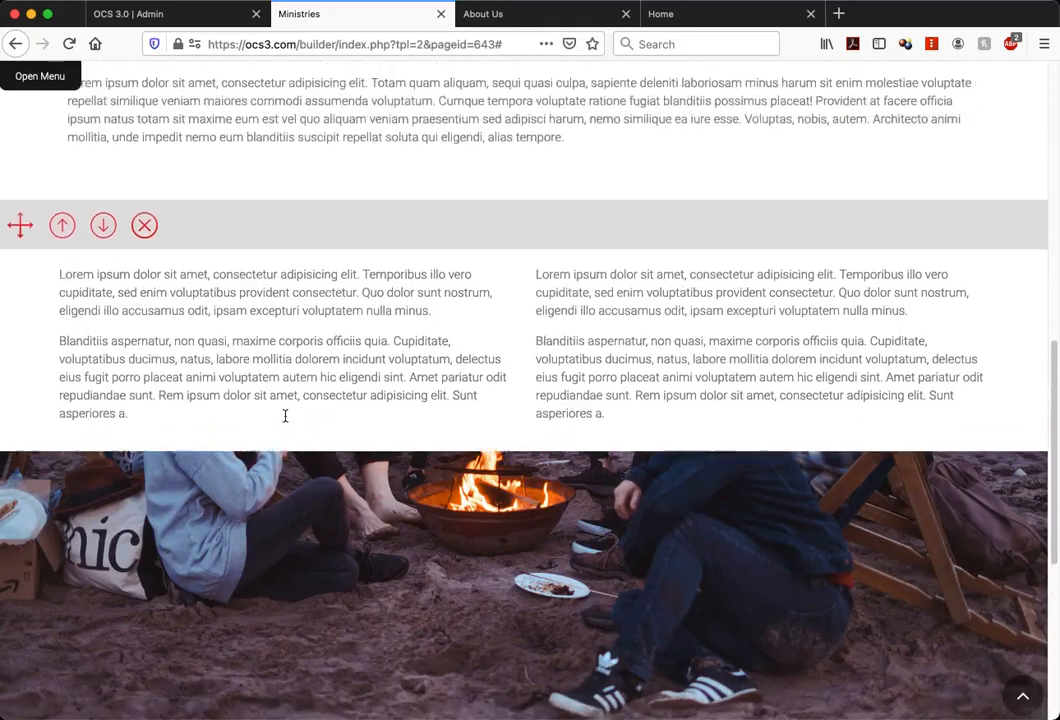
{"action": "scroll", "coordinate": [285, 416], "scroll_direction": "down", "scroll_amount": 1}
{"action": "left_click", "coordinate": [104, 289]}
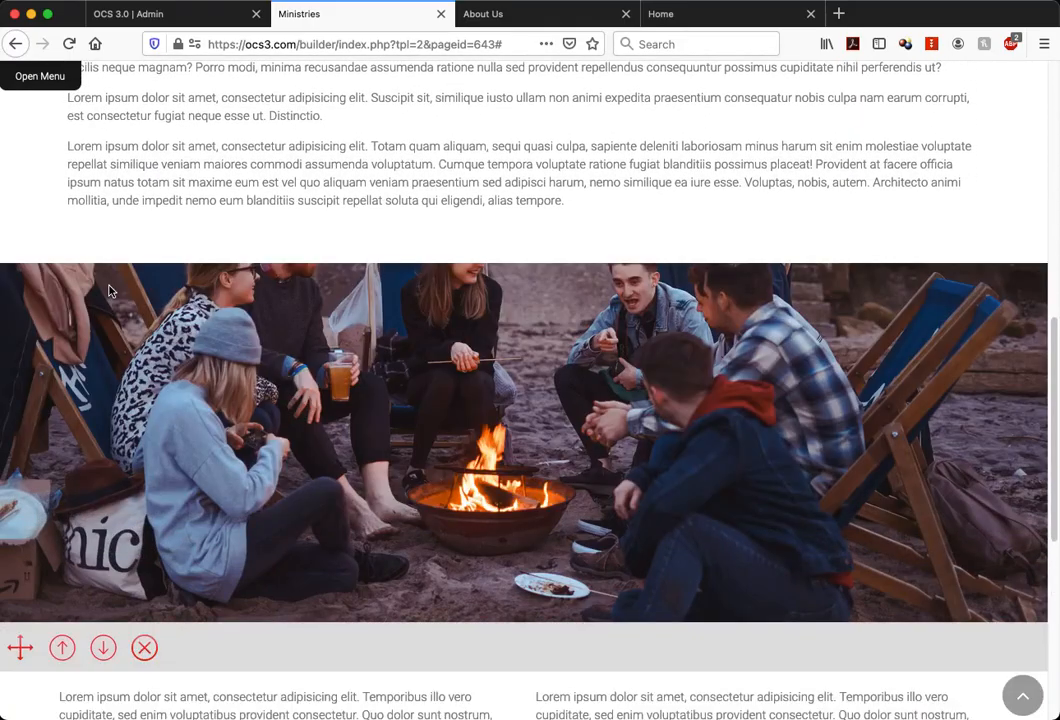
{"action": "left_click", "coordinate": [102, 227]}
{"action": "scroll", "coordinate": [405, 462], "scroll_direction": "down", "scroll_amount": 1}
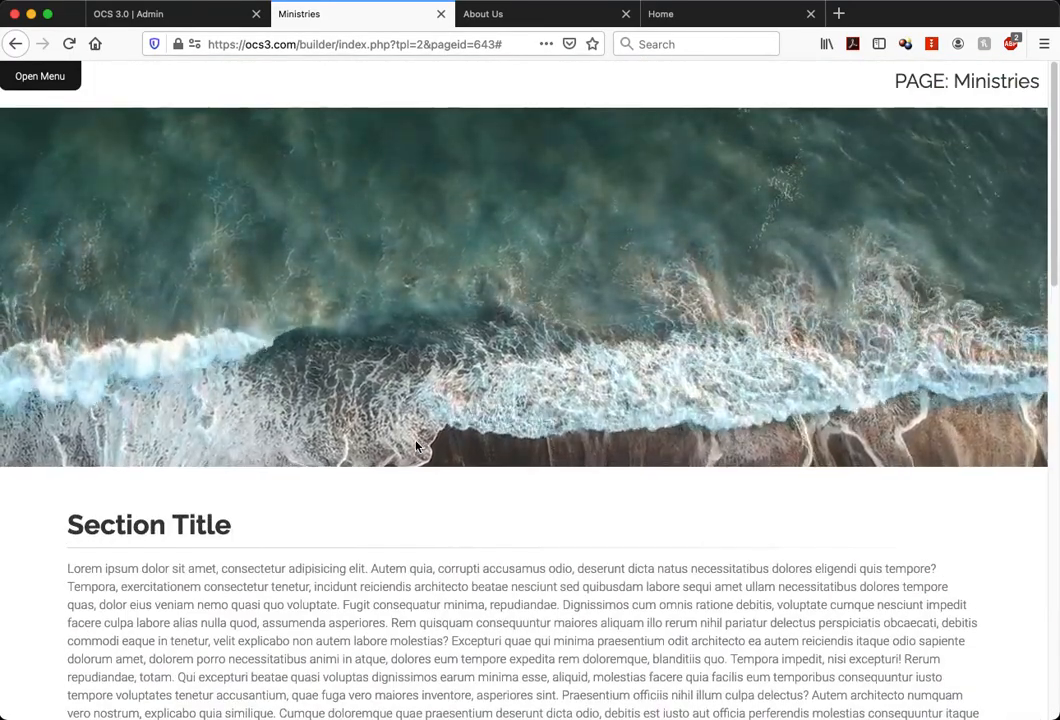
{"action": "scroll", "coordinate": [417, 446], "scroll_direction": "down", "scroll_amount": 4}
{"action": "left_click", "coordinate": [40, 76]}
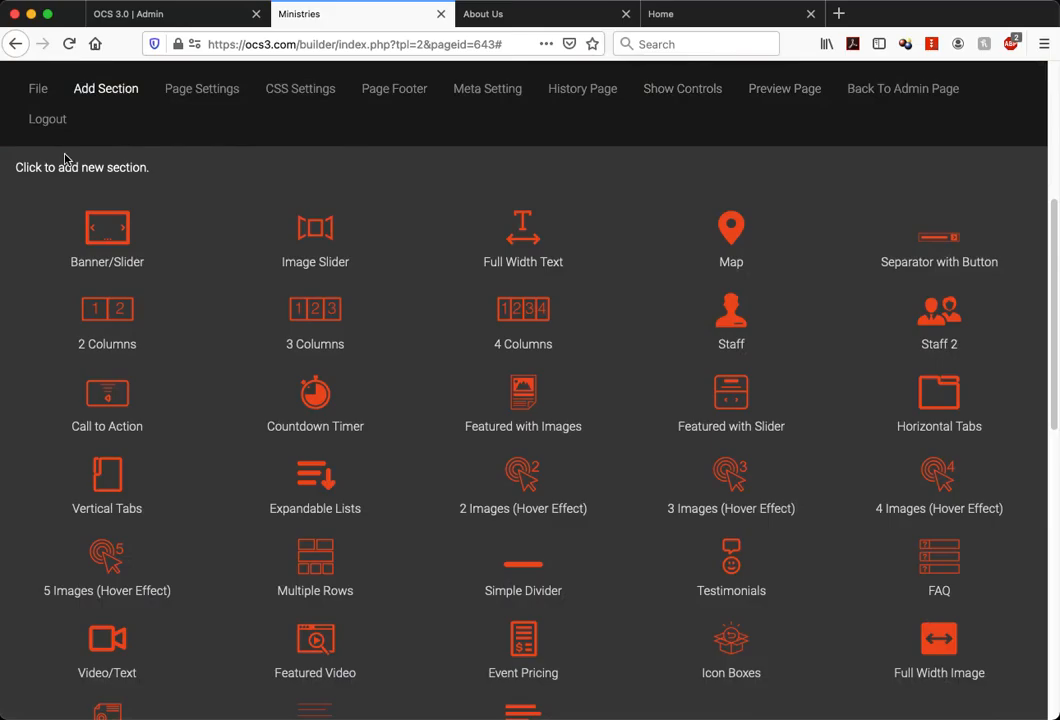
{"action": "scroll", "coordinate": [116, 486], "scroll_direction": "down", "scroll_amount": 2}
{"action": "left_click", "coordinate": [42, 697]}
{"action": "scroll", "coordinate": [509, 554], "scroll_direction": "down", "scroll_amount": 2}
{"action": "scroll", "coordinate": [505, 545], "scroll_direction": "up", "scroll_amount": 3}
Show the section editing controls again and finish editing the ocean video band
{"action": "left_click", "coordinate": [33, 62]}
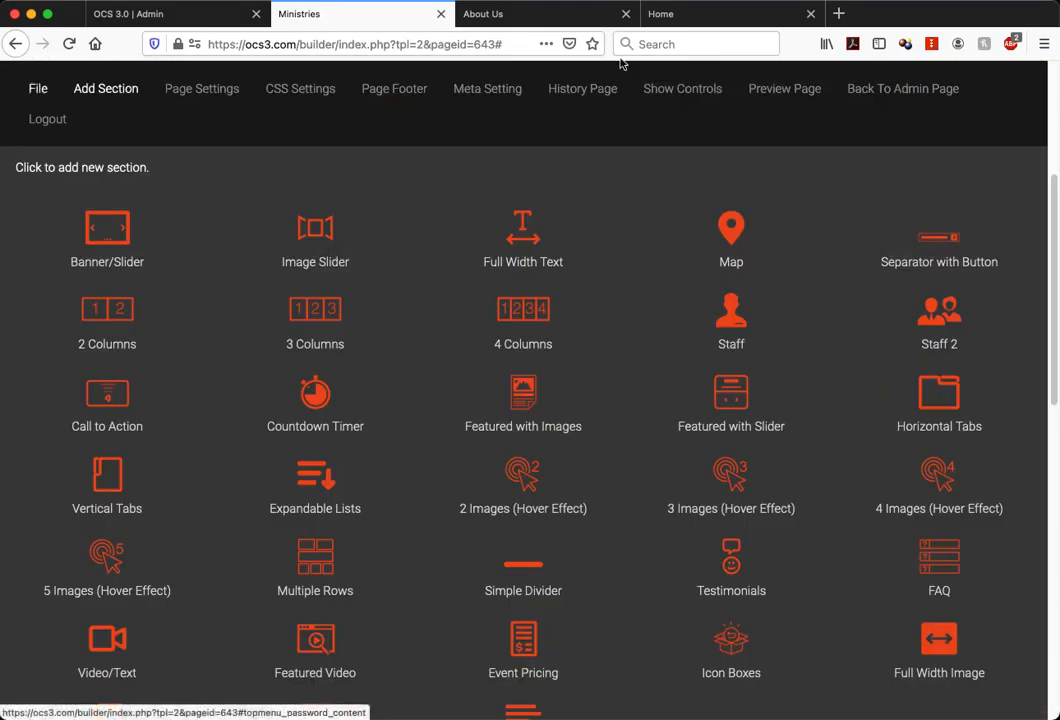
{"action": "left_click", "coordinate": [681, 90]}
{"action": "scroll", "coordinate": [183, 150], "scroll_direction": "down", "scroll_amount": 1}
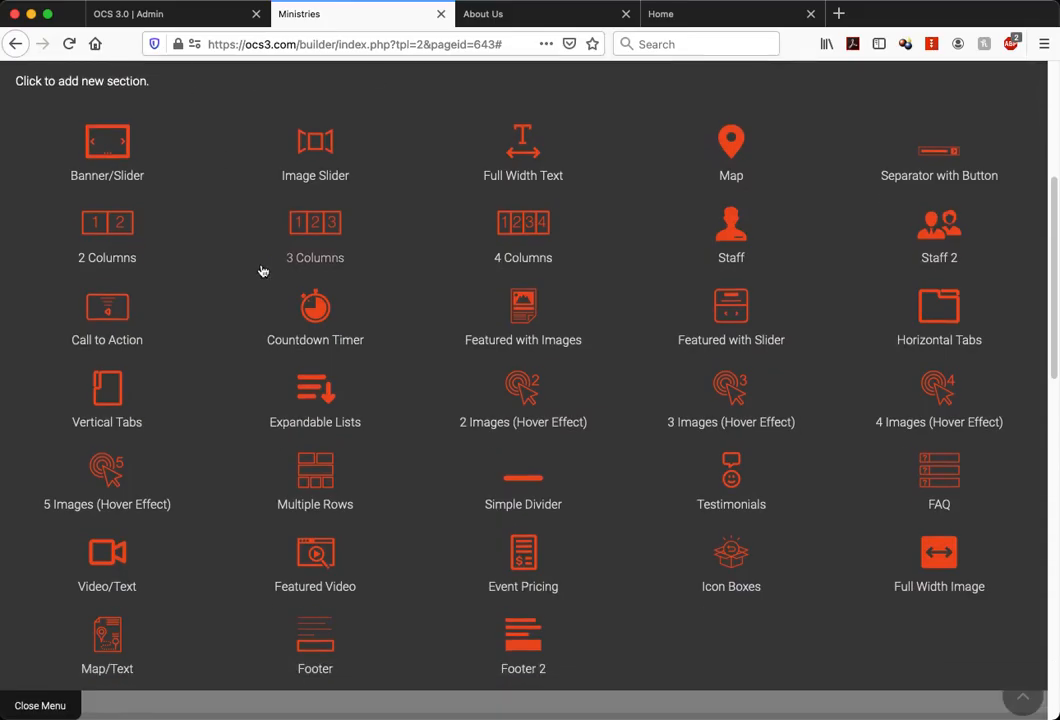
{"action": "left_click", "coordinate": [99, 641]}
{"action": "scroll", "coordinate": [438, 545], "scroll_direction": "down", "scroll_amount": 10}
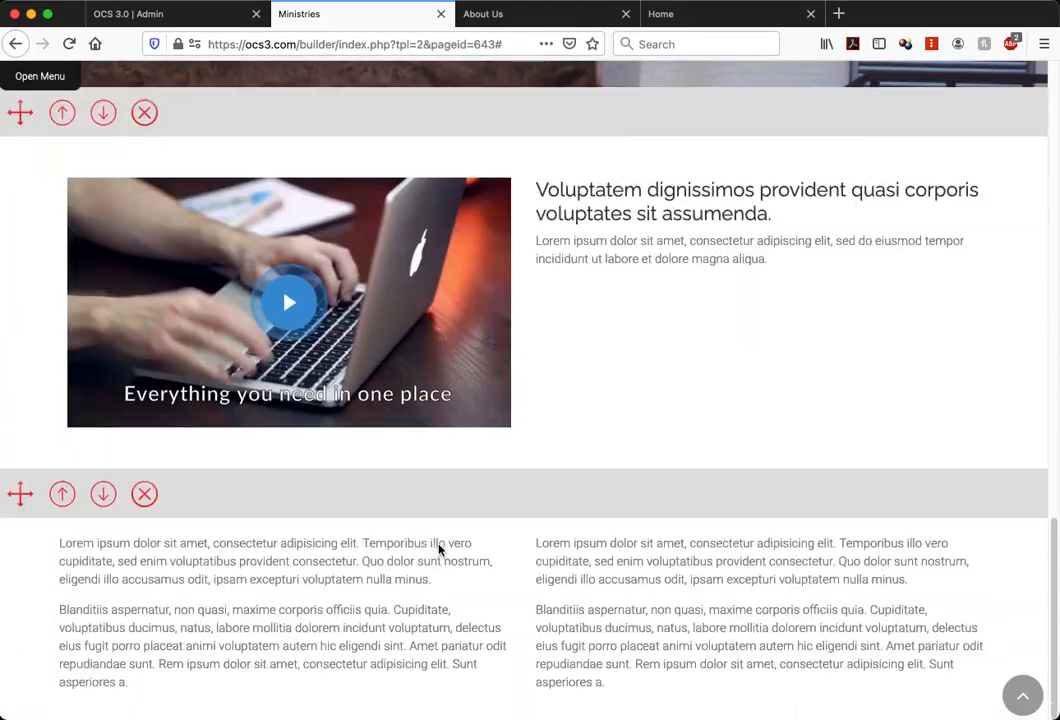
{"action": "scroll", "coordinate": [211, 525], "scroll_direction": "up", "scroll_amount": 15}
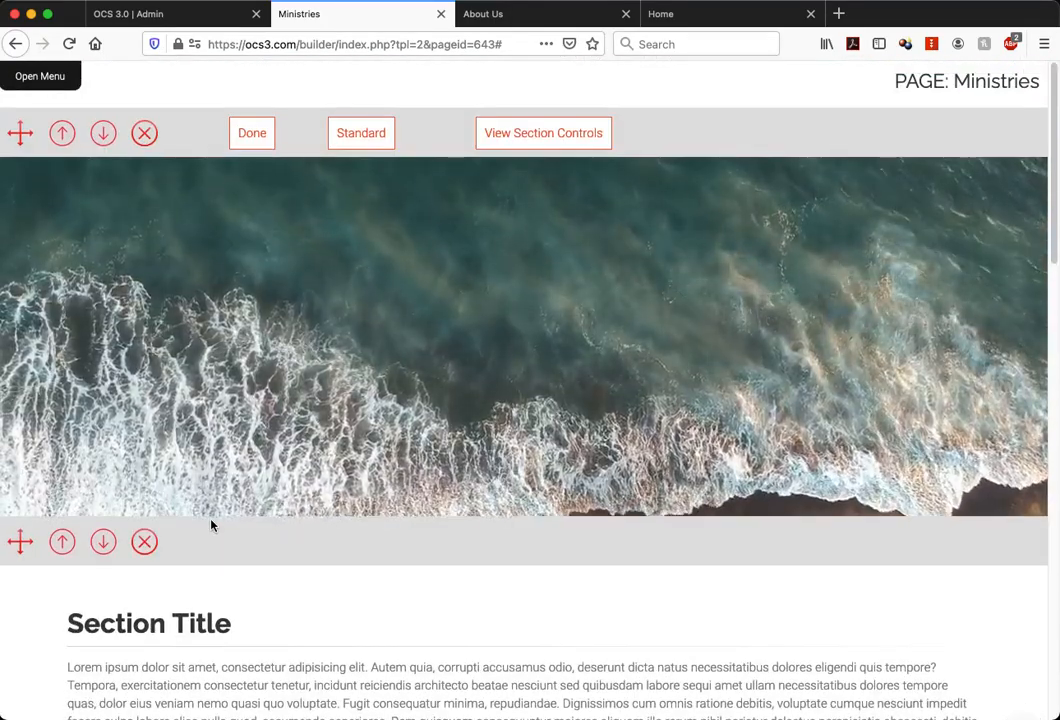
{"action": "left_click", "coordinate": [256, 131]}
Edit the two-column section at the page's end and open its video background settings
{"action": "scroll", "coordinate": [461, 319], "scroll_direction": "down", "scroll_amount": 10}
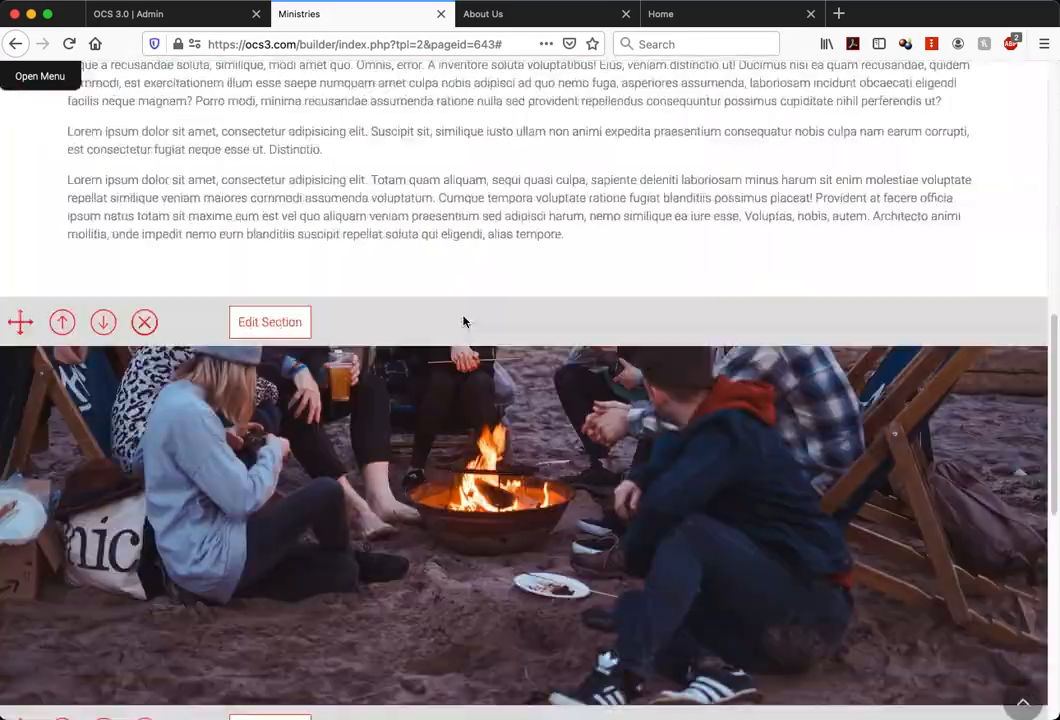
{"action": "left_click", "coordinate": [281, 496]}
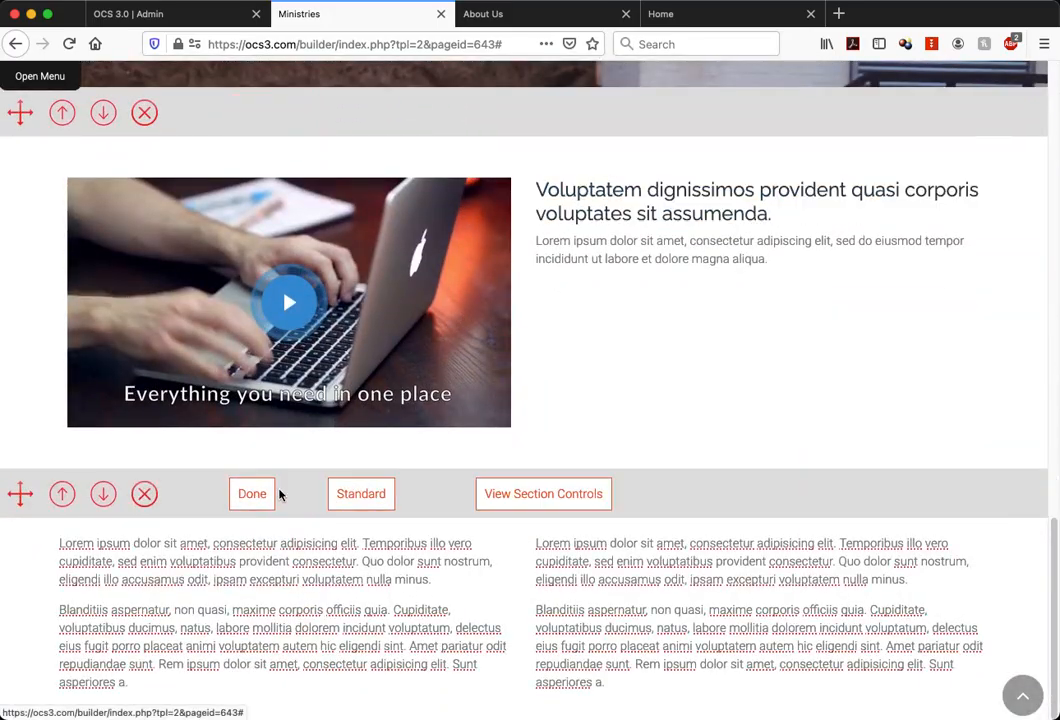
{"action": "left_click", "coordinate": [541, 494]}
{"action": "scroll", "coordinate": [800, 470], "scroll_direction": "down", "scroll_amount": 2}
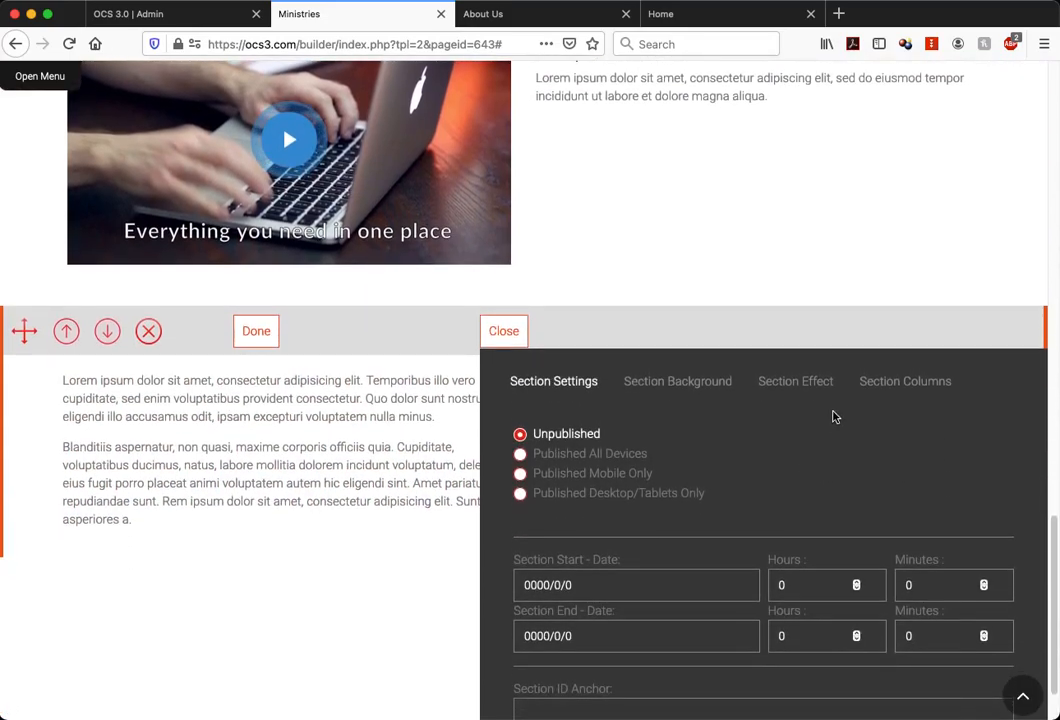
{"action": "left_click", "coordinate": [703, 383]}
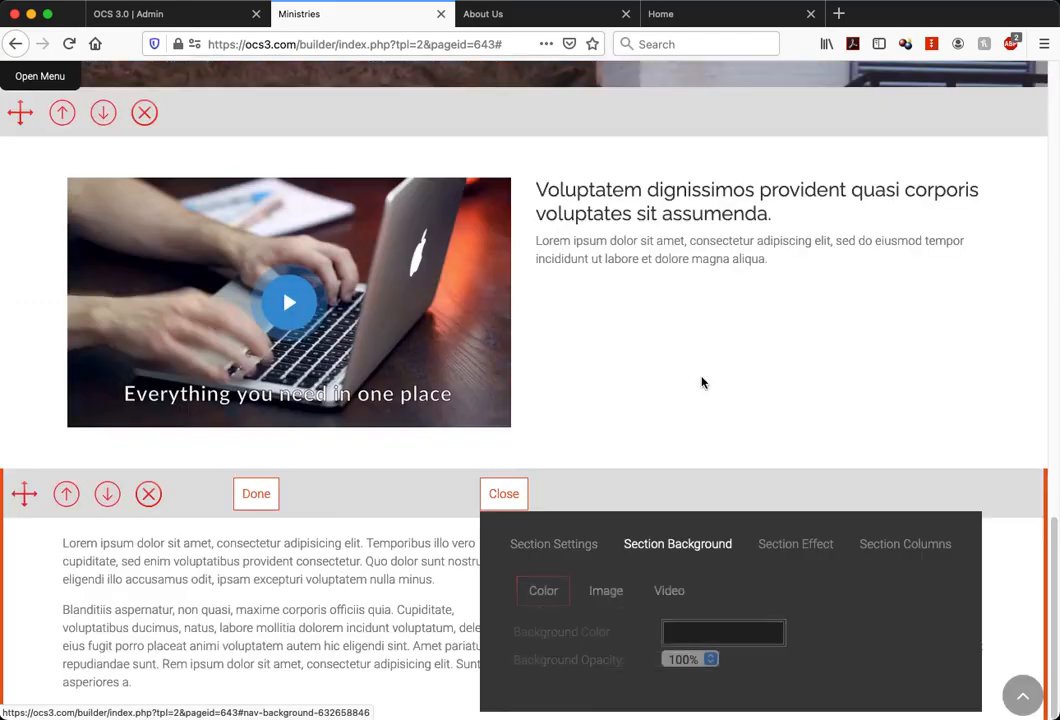
{"action": "left_click", "coordinate": [666, 591]}
{"action": "scroll", "coordinate": [737, 543], "scroll_direction": "down", "scroll_amount": 1}
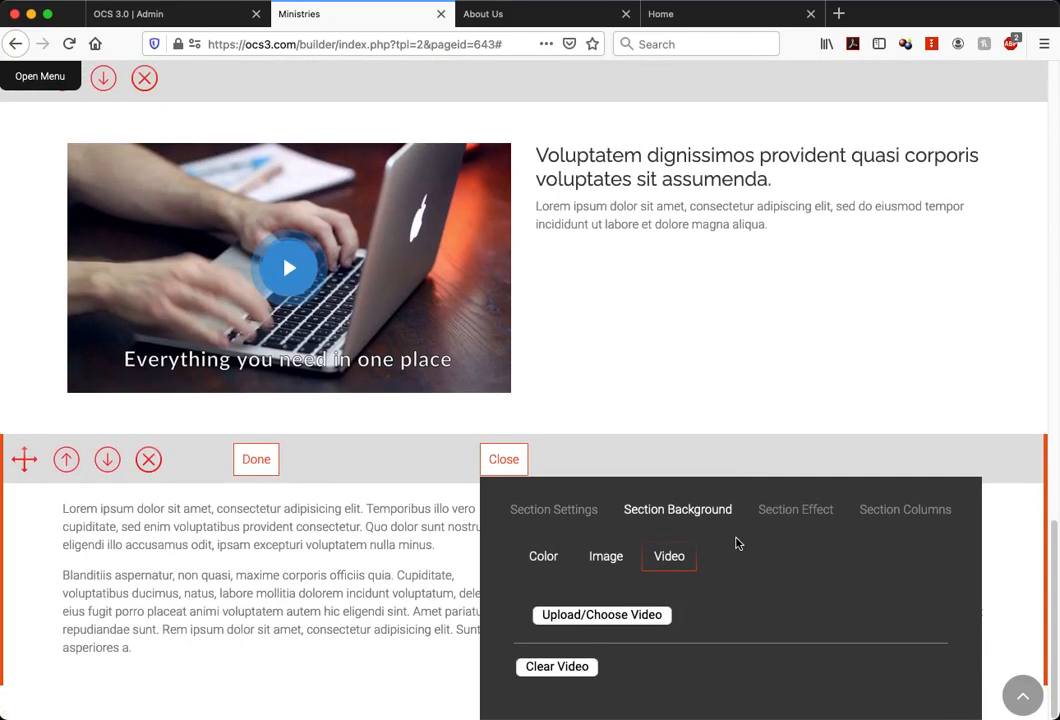
{"action": "left_click", "coordinate": [632, 615]}
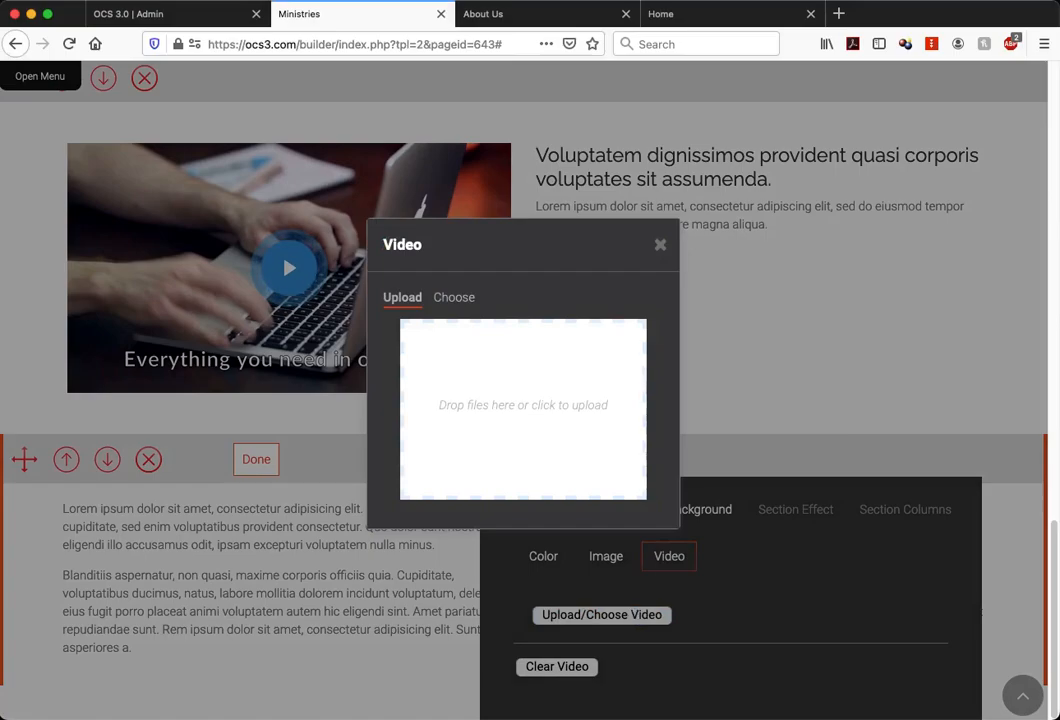
{"action": "left_click_drag", "start_coordinate": [1050, 185], "coordinate": [572, 395]}
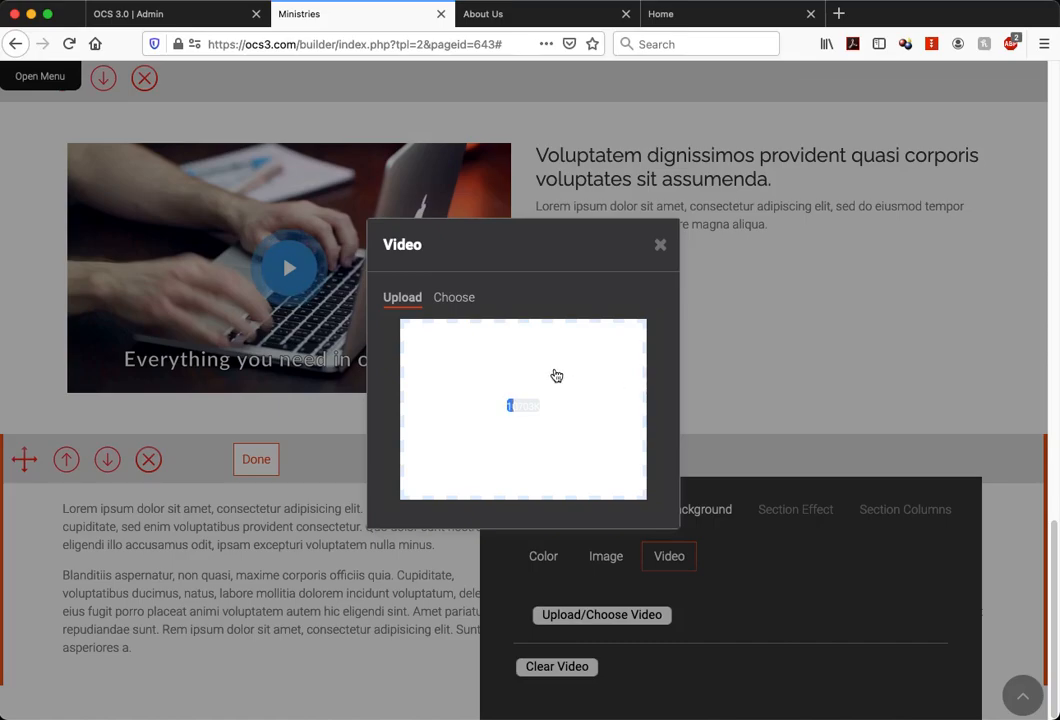
{"action": "left_click", "coordinate": [662, 245]}
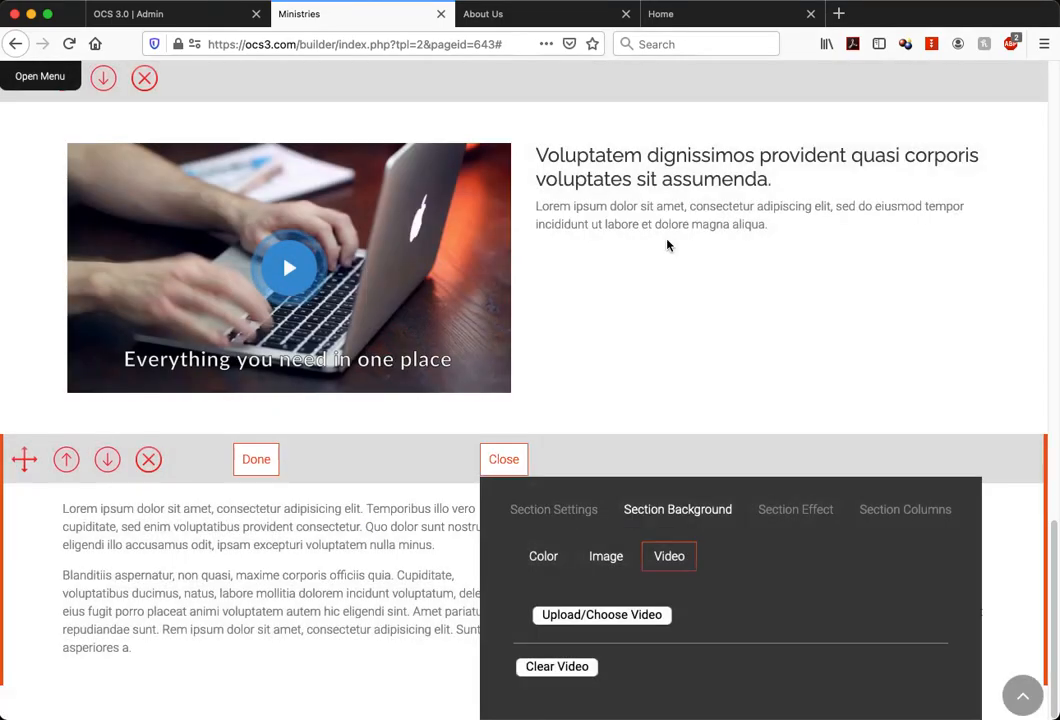
Upload Worship - 54988.mp4, choose it as the two-column section's background video and close the section controls
{"action": "left_click", "coordinate": [636, 616]}
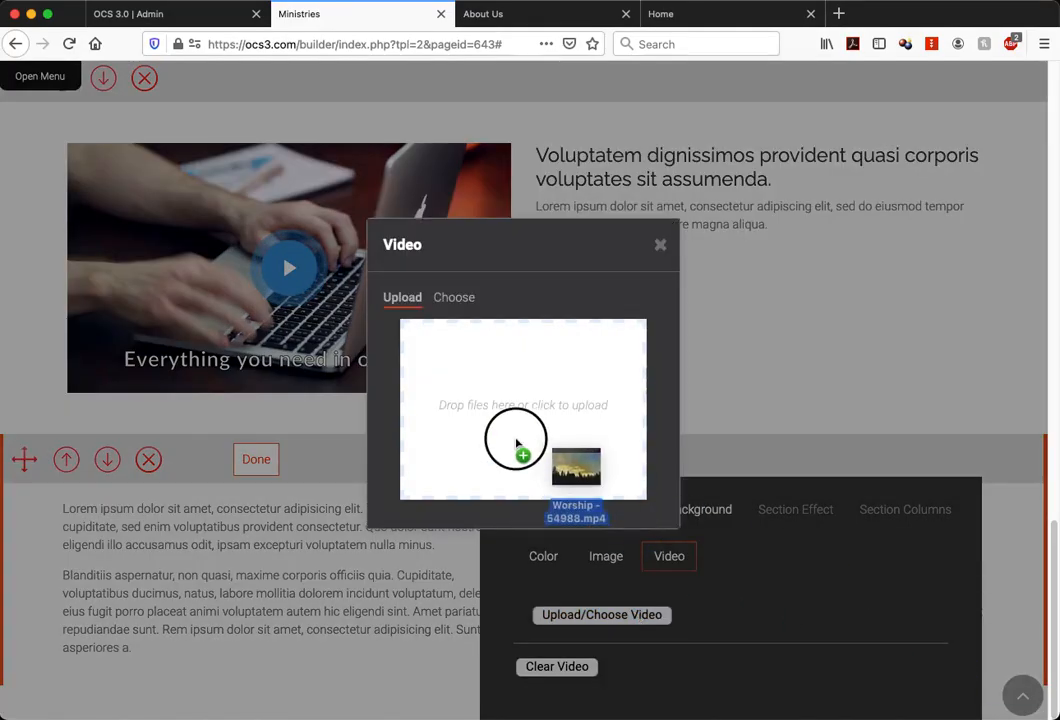
{"action": "left_click_drag", "start_coordinate": [516, 442], "coordinate": [470, 400]}
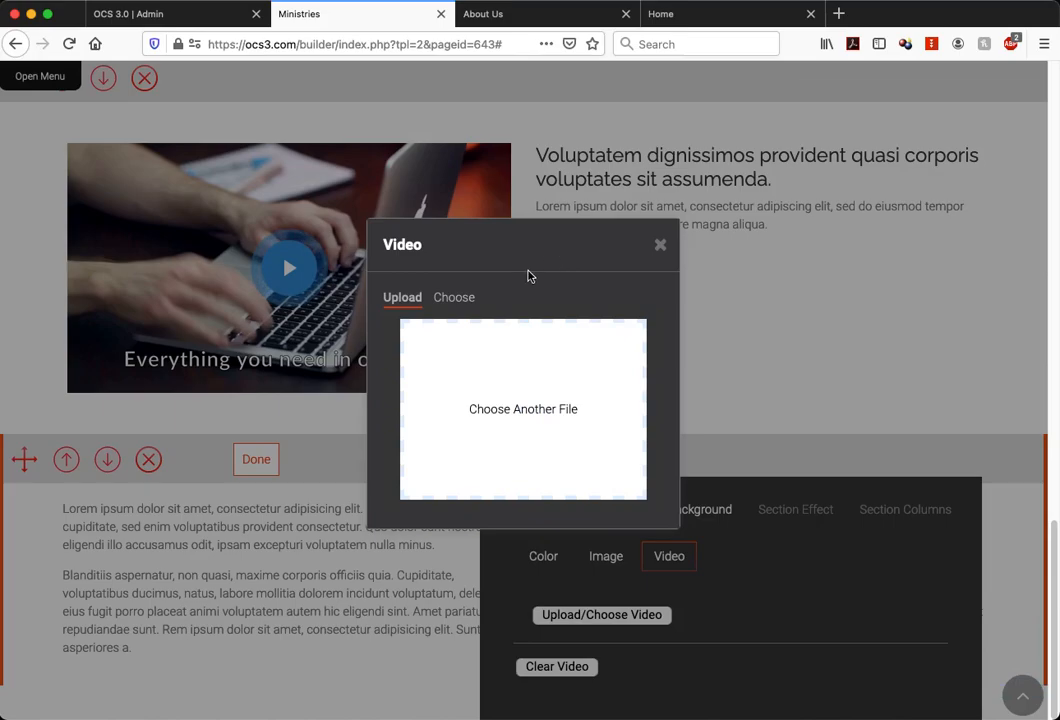
{"action": "left_click", "coordinate": [466, 299]}
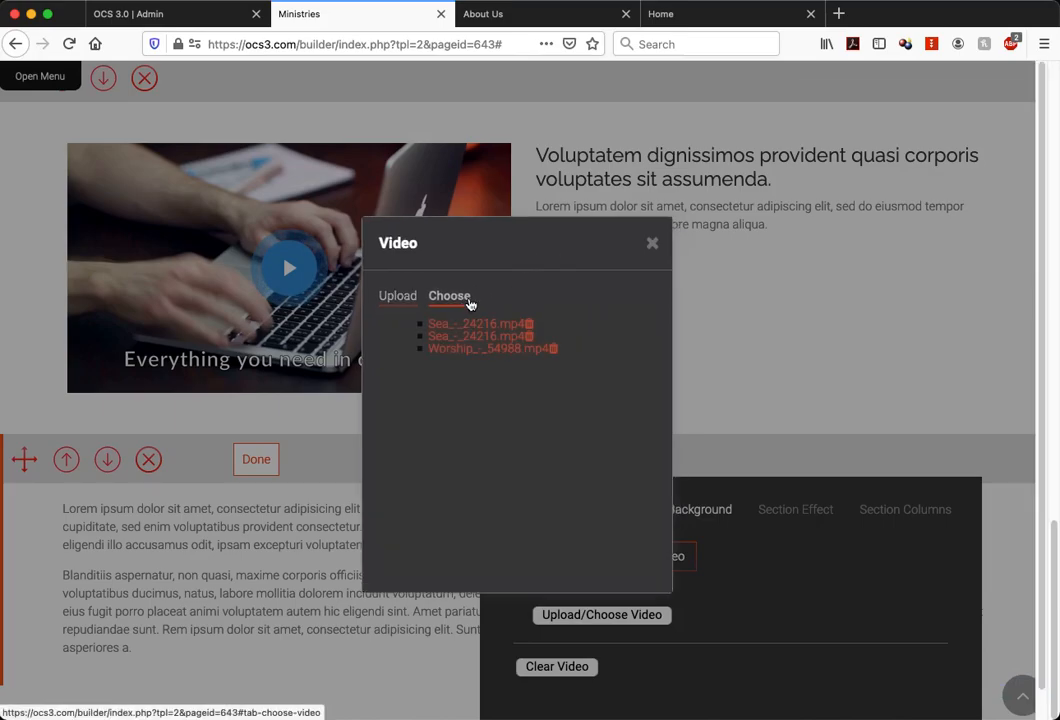
{"action": "left_click", "coordinate": [505, 350]}
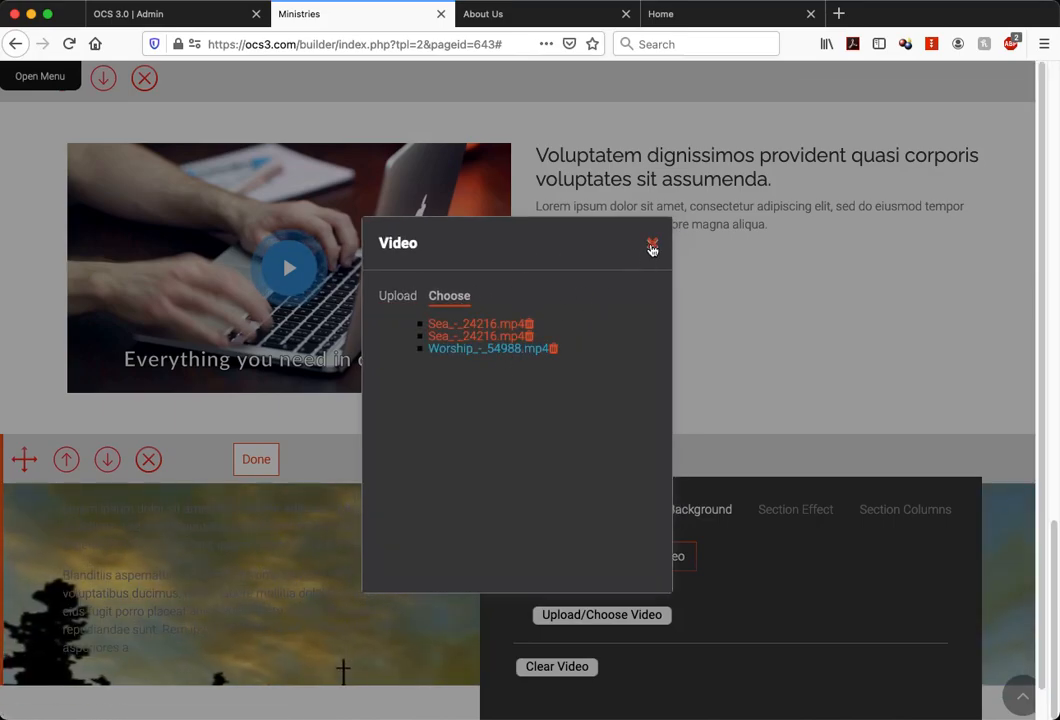
{"action": "left_click", "coordinate": [652, 244]}
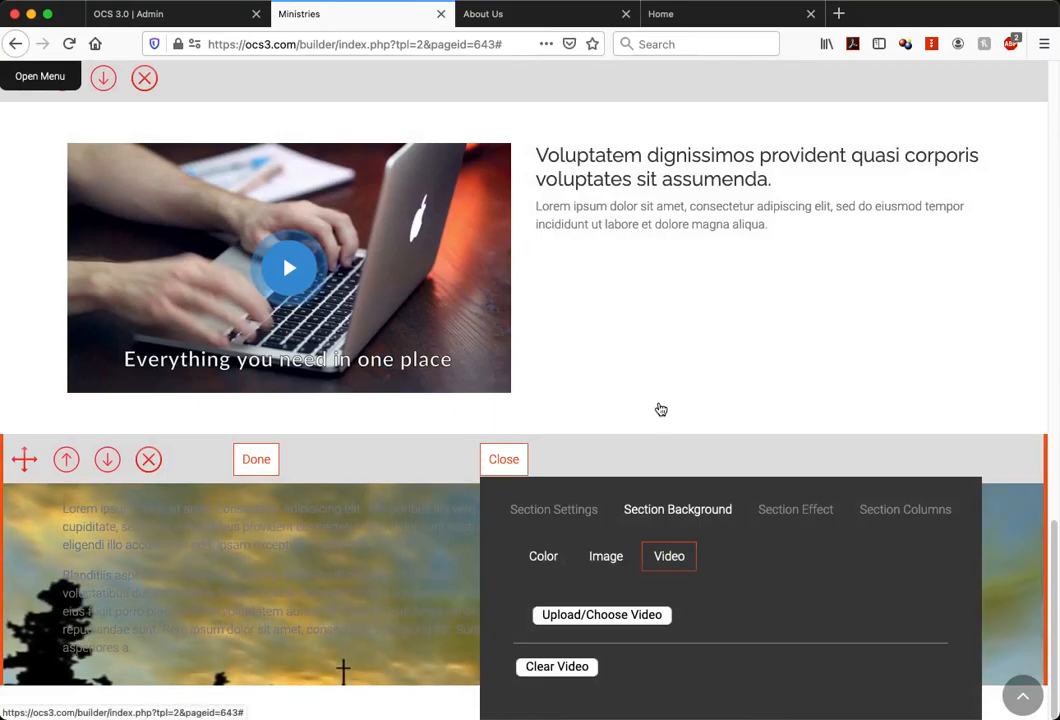
{"action": "left_click", "coordinate": [503, 459]}
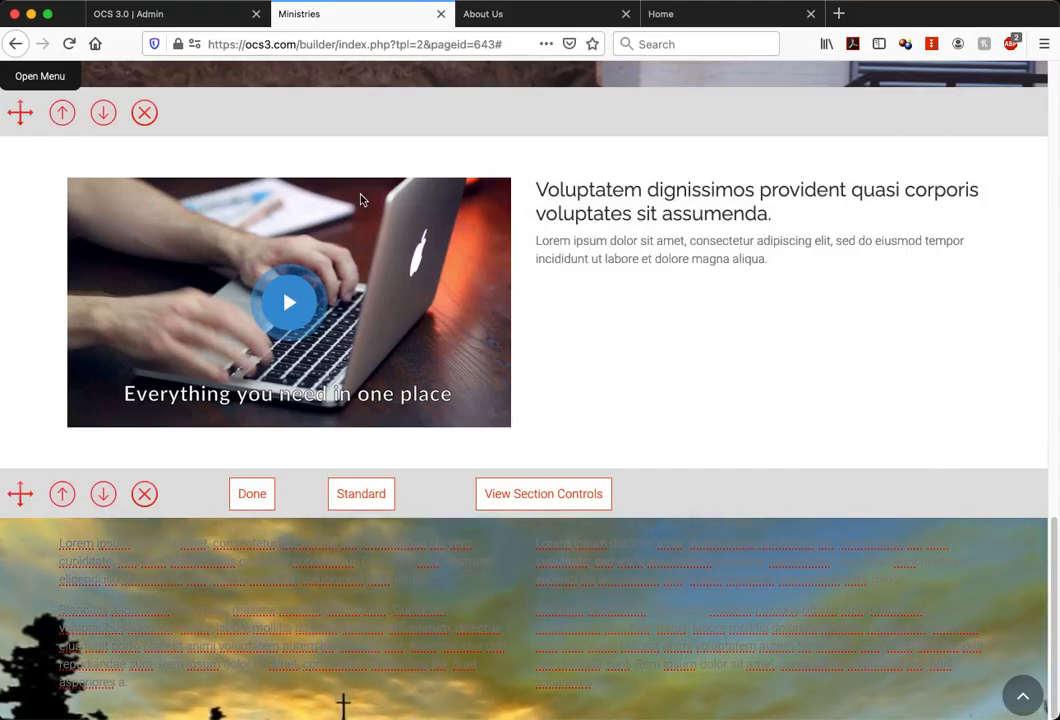
Move the two-column section with the video background to the start of the page, above the ocean video band
{"action": "left_click_drag", "start_coordinate": [20, 493], "coordinate": [68, 34]}
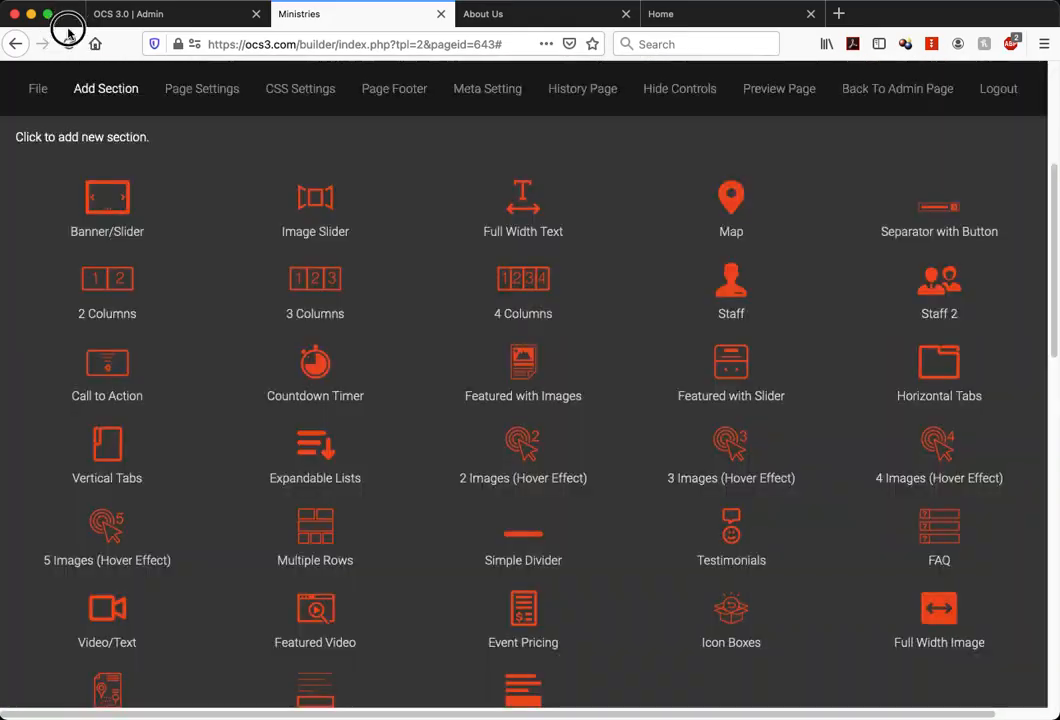
{"action": "scroll", "coordinate": [176, 592], "scroll_direction": "down", "scroll_amount": 1}
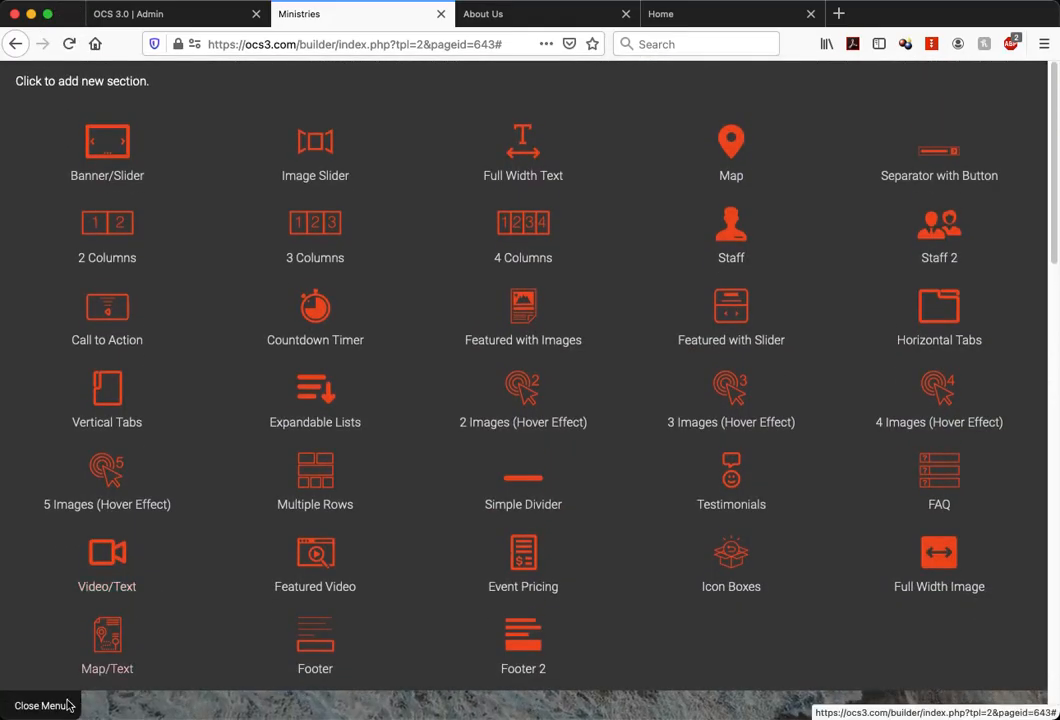
{"action": "left_click", "coordinate": [66, 705]}
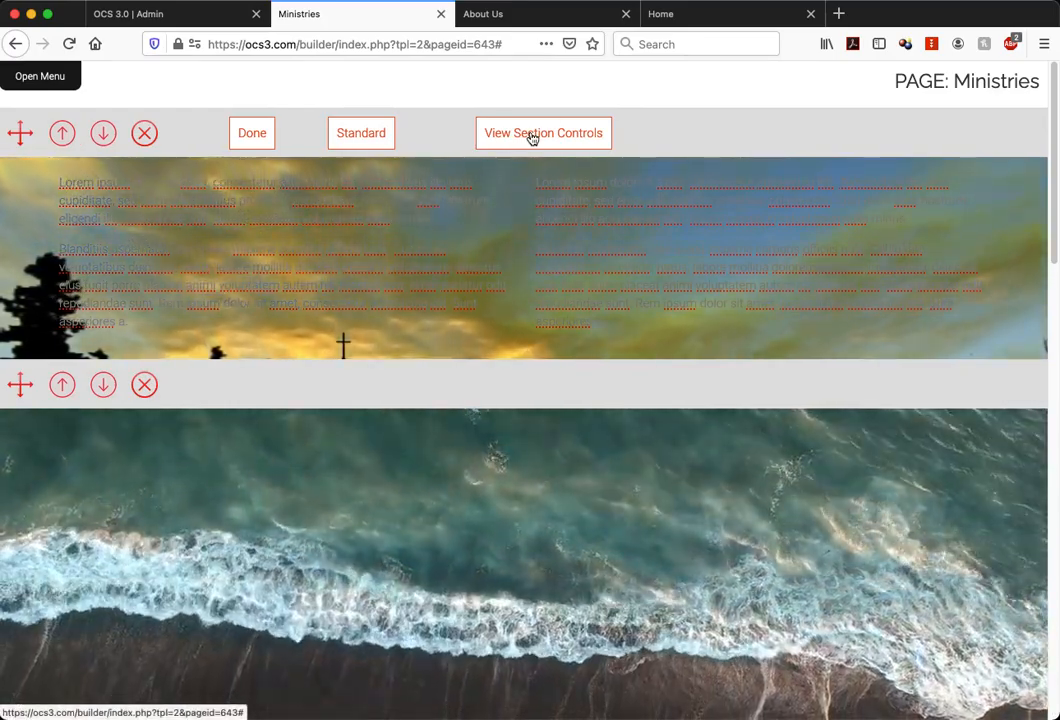
Set the background color of the two-column section's left box to white (FFFFFF)
{"action": "left_click", "coordinate": [554, 137]}
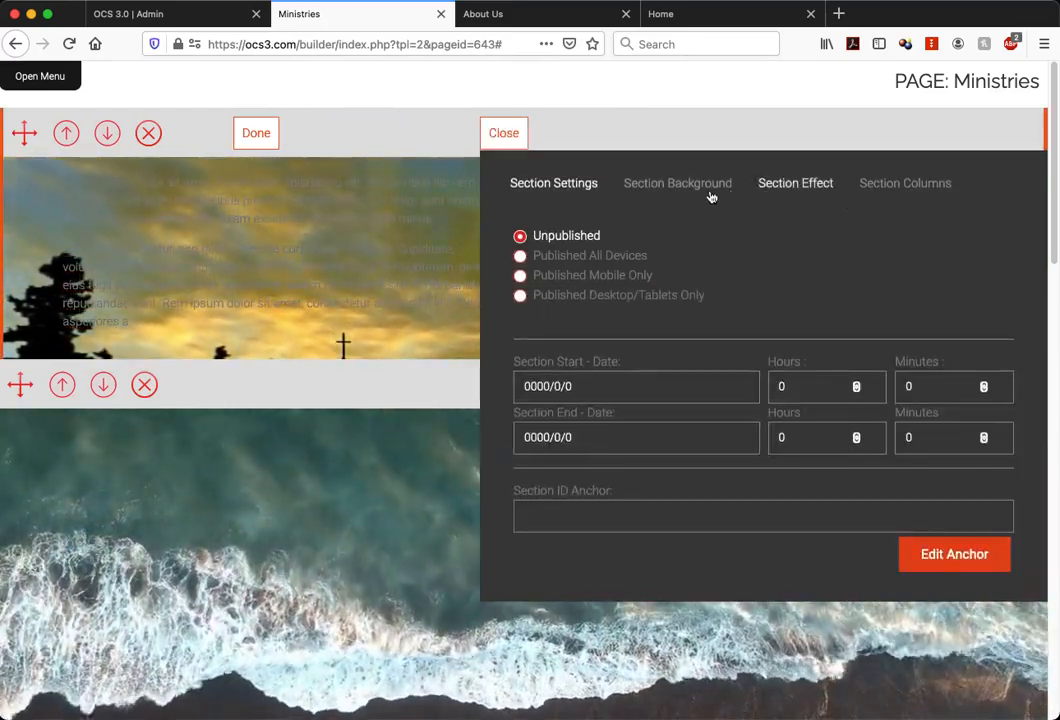
{"action": "left_click", "coordinate": [709, 195]}
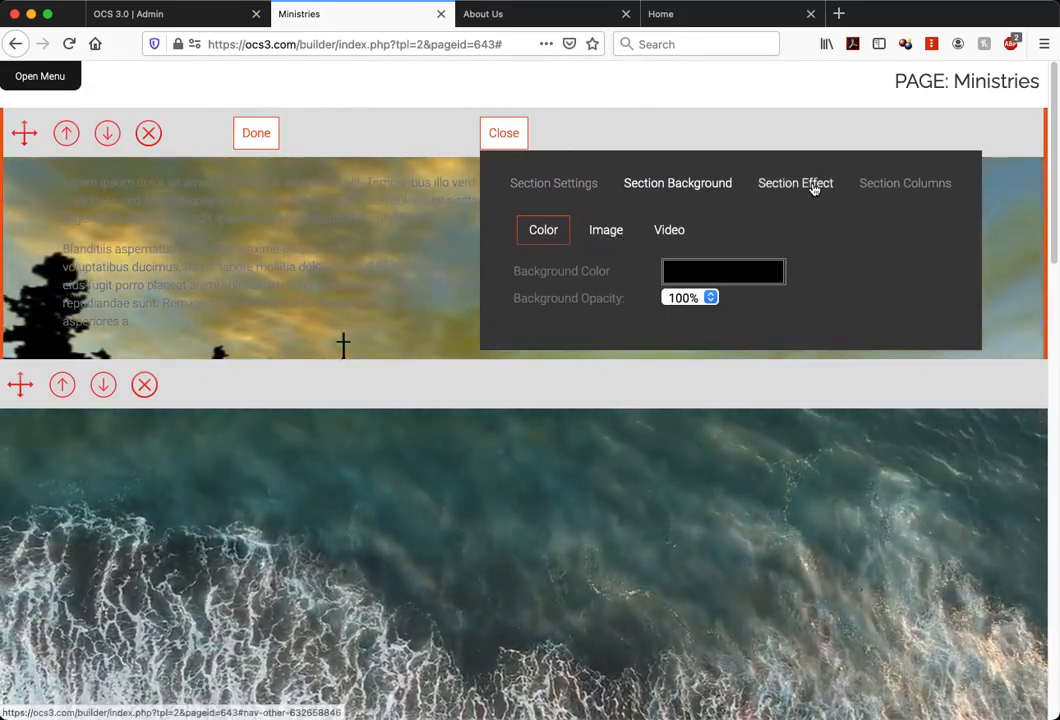
{"action": "left_click", "coordinate": [884, 186]}
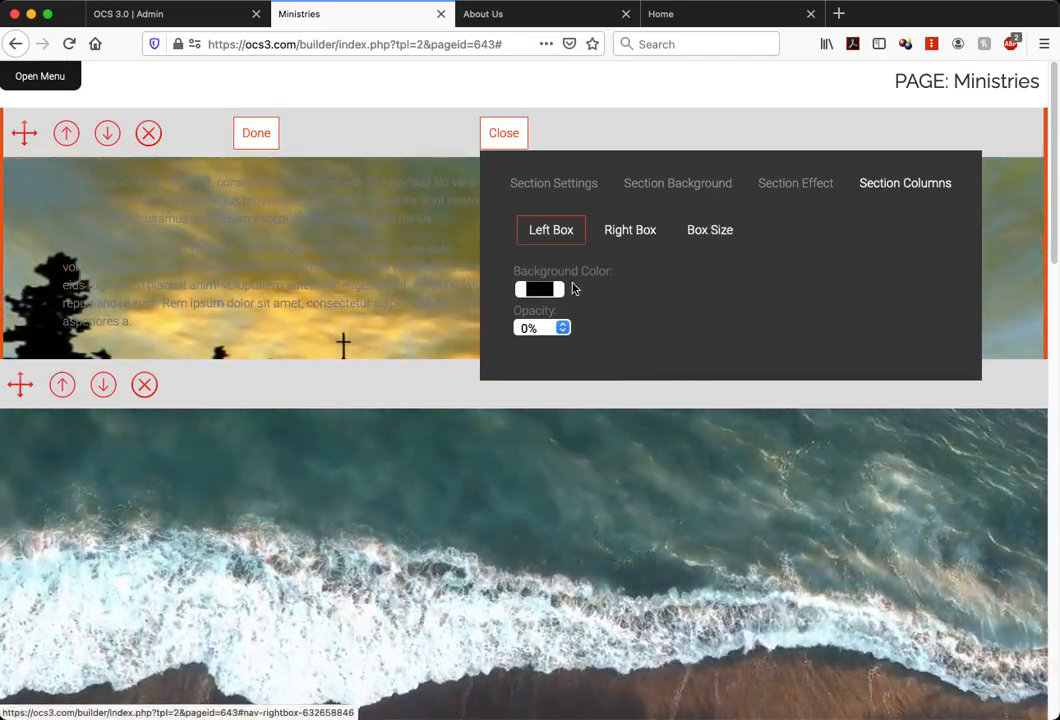
{"action": "left_click", "coordinate": [540, 290]}
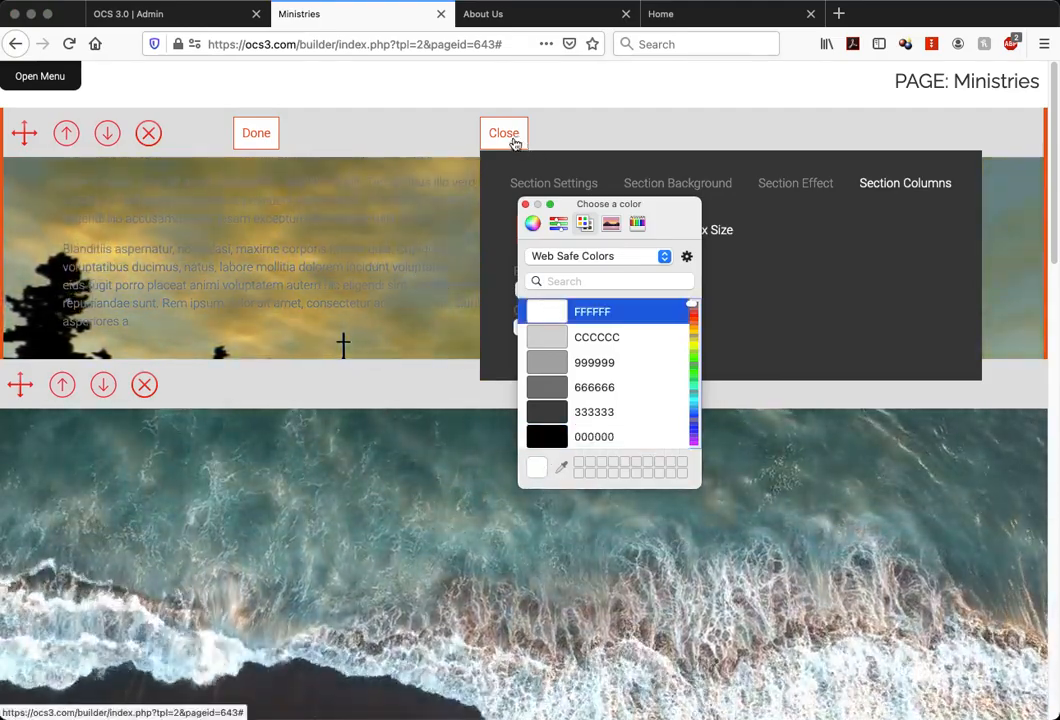
{"action": "left_click", "coordinate": [514, 142]}
{"action": "left_click", "coordinate": [527, 205]}
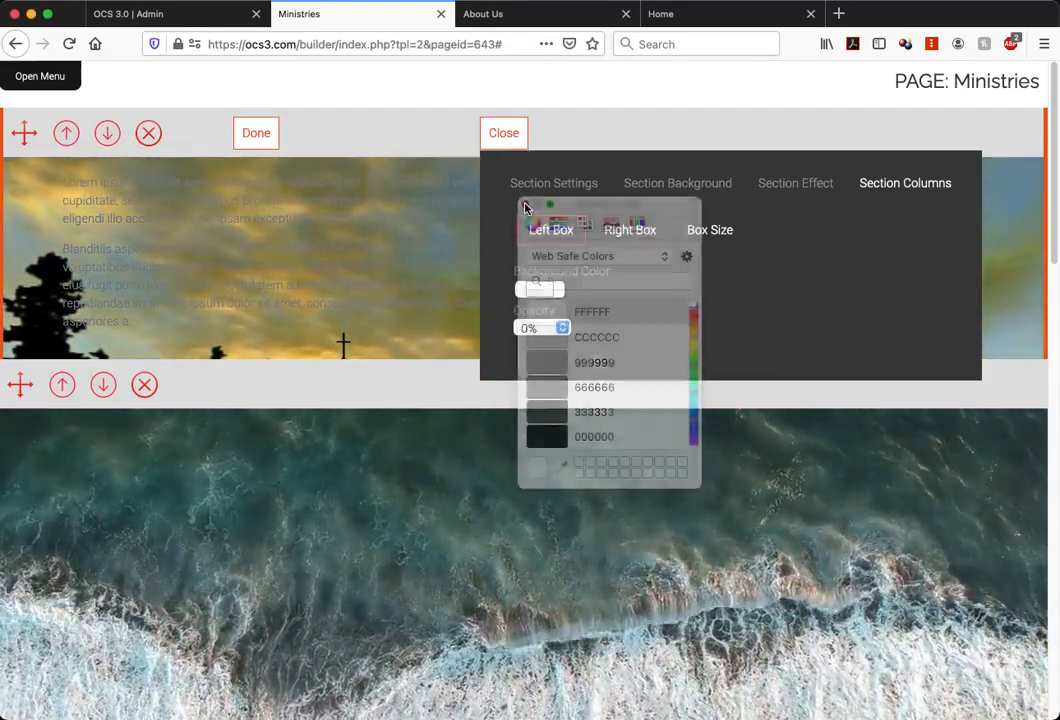
Set the left box's background opacity to 60% and close the section controls
{"action": "left_click", "coordinate": [547, 329]}
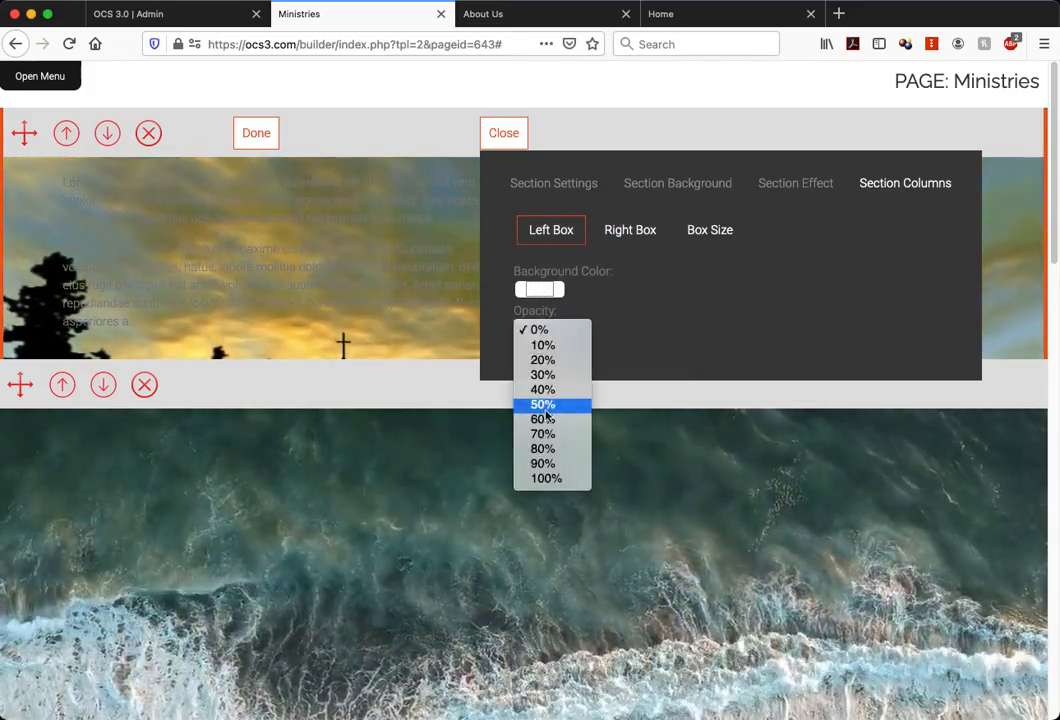
{"action": "left_click", "coordinate": [547, 419]}
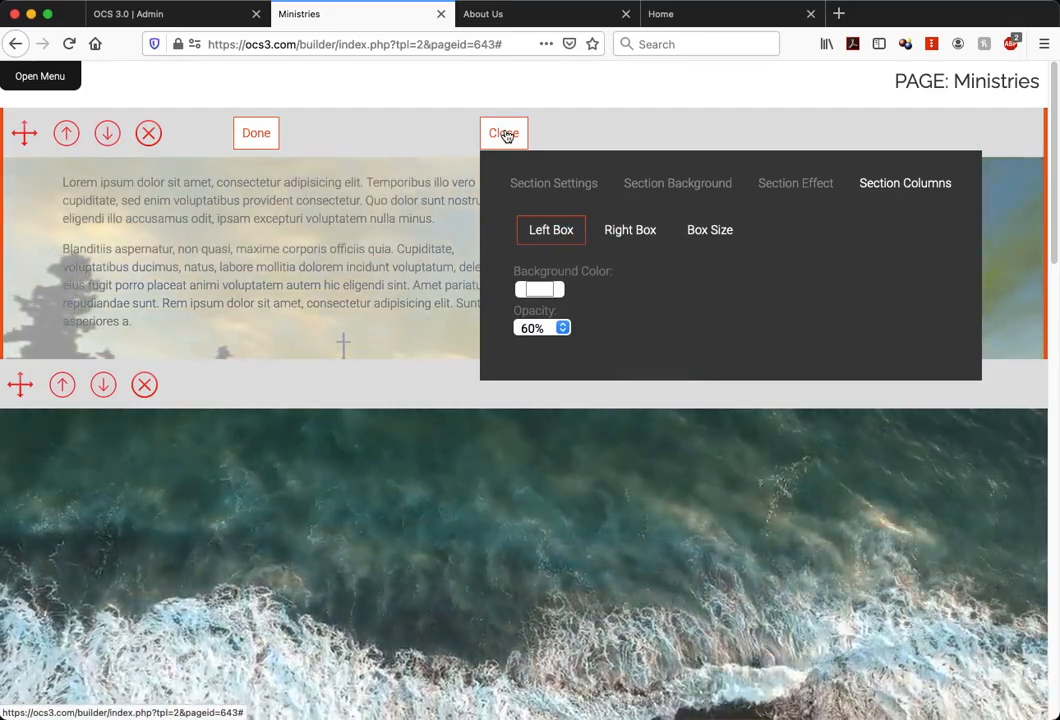
{"action": "left_click", "coordinate": [505, 134]}
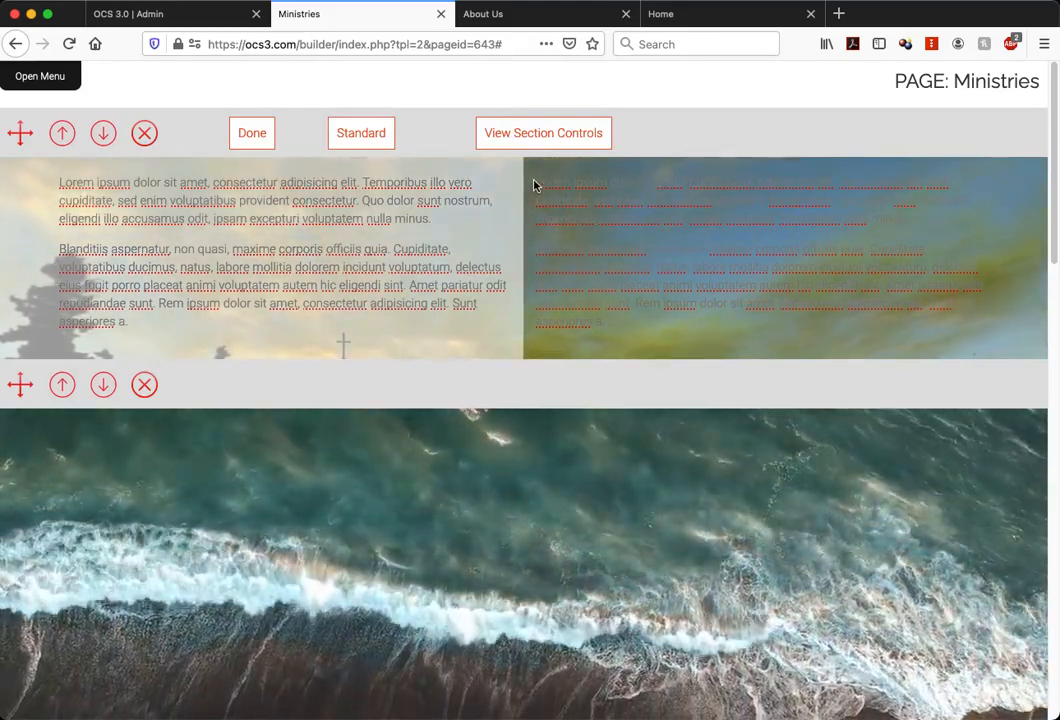
Copy all the right column's text and paste it below the existing text in the left column
{"action": "left_click_drag", "start_coordinate": [537, 180], "coordinate": [613, 324]}
{"action": "key", "text": "super+c"}
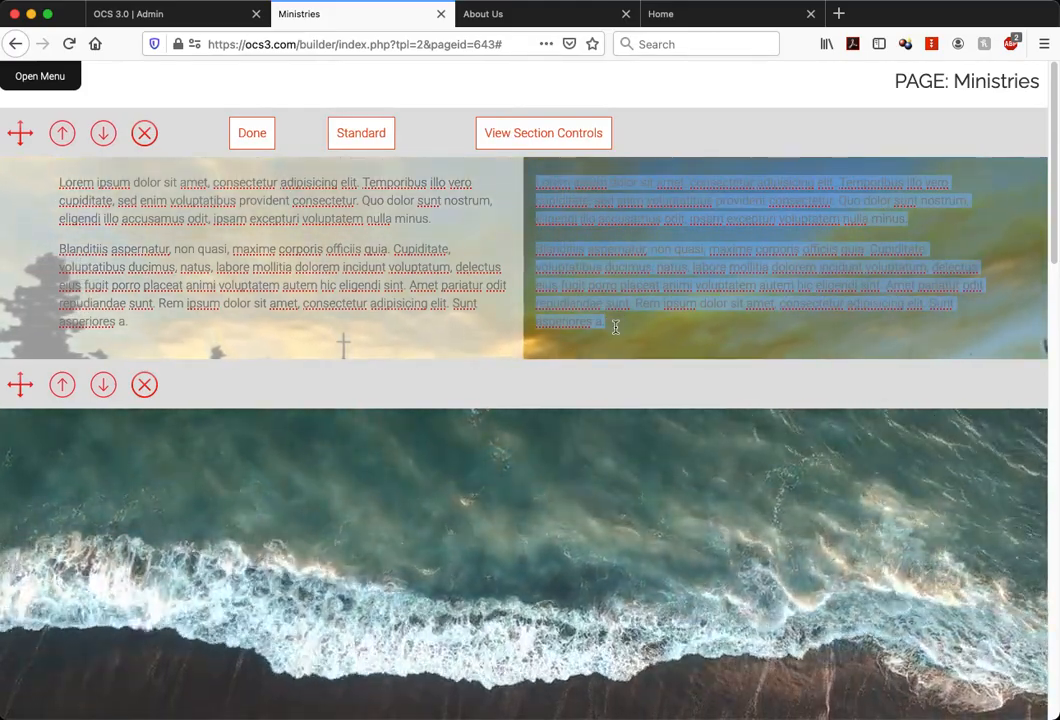
{"action": "left_click", "coordinate": [483, 306]}
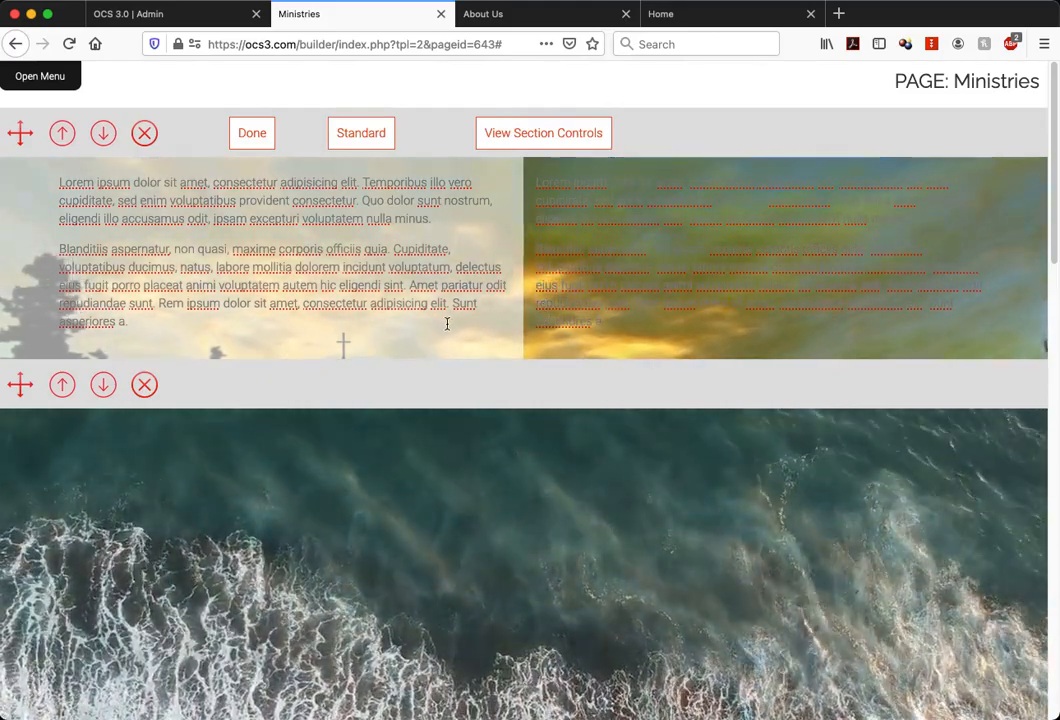
{"action": "key", "text": "super+v"}
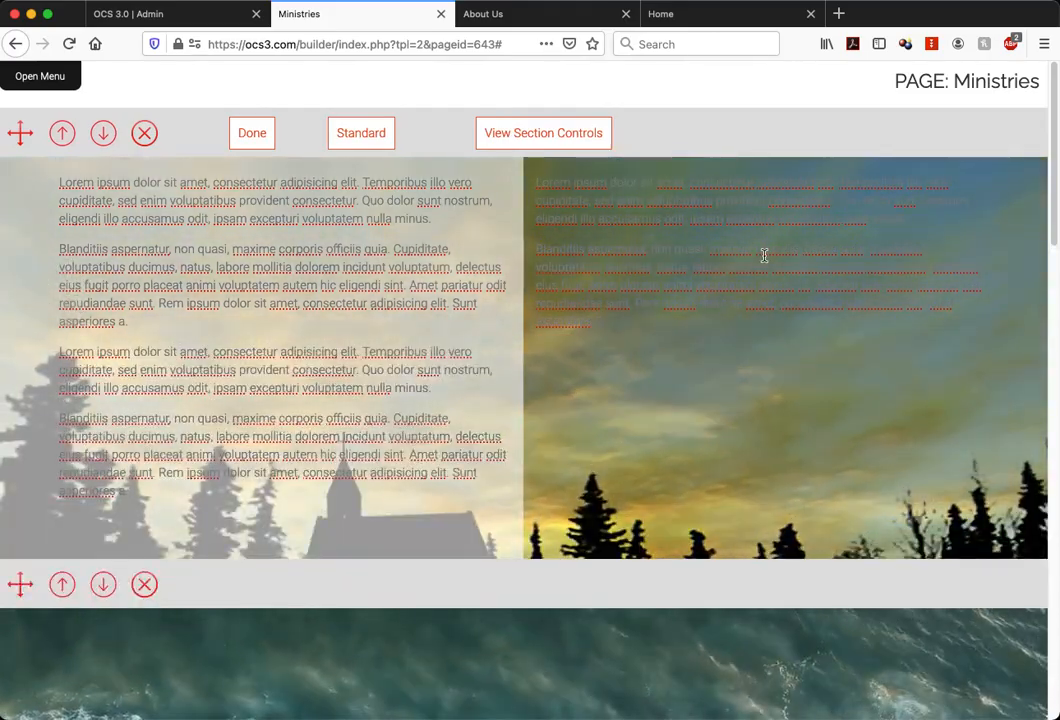
Delete all text from the right column of the two-column section
{"action": "double_click", "coordinate": [764, 255]}
{"action": "key", "text": "super+a"}
{"action": "key", "text": "BackSpace"}
{"action": "scroll", "coordinate": [767, 416], "scroll_direction": "down", "scroll_amount": 2}
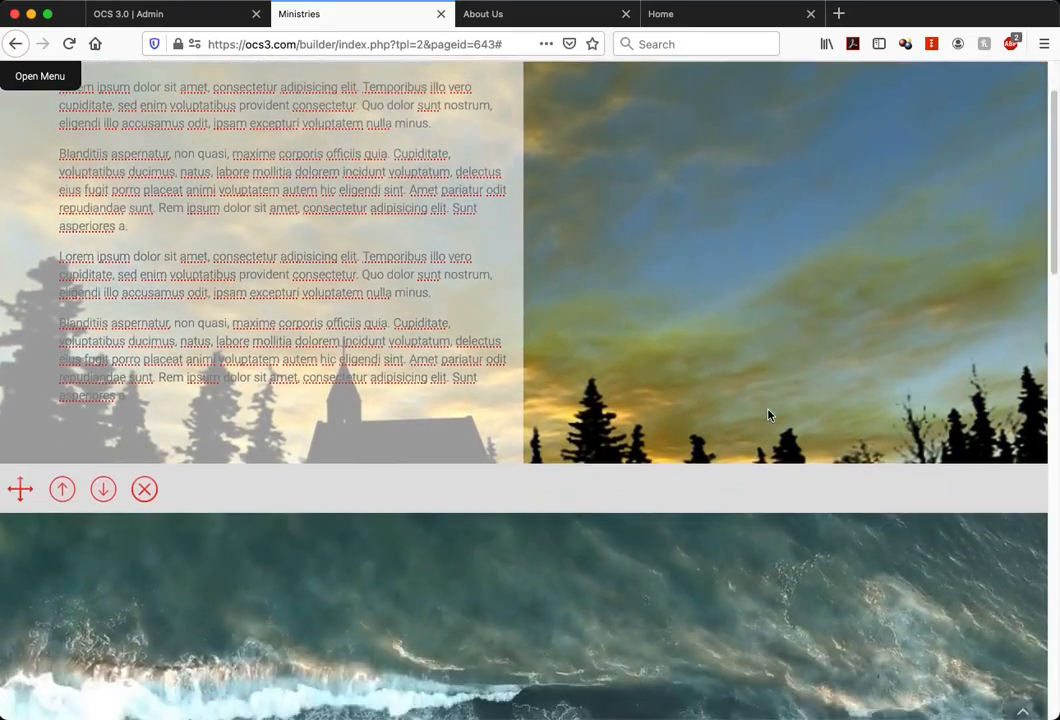
{"action": "scroll", "coordinate": [768, 415], "scroll_direction": "up", "scroll_amount": 1}
{"action": "scroll", "coordinate": [768, 415], "scroll_direction": "up", "scroll_amount": 1}
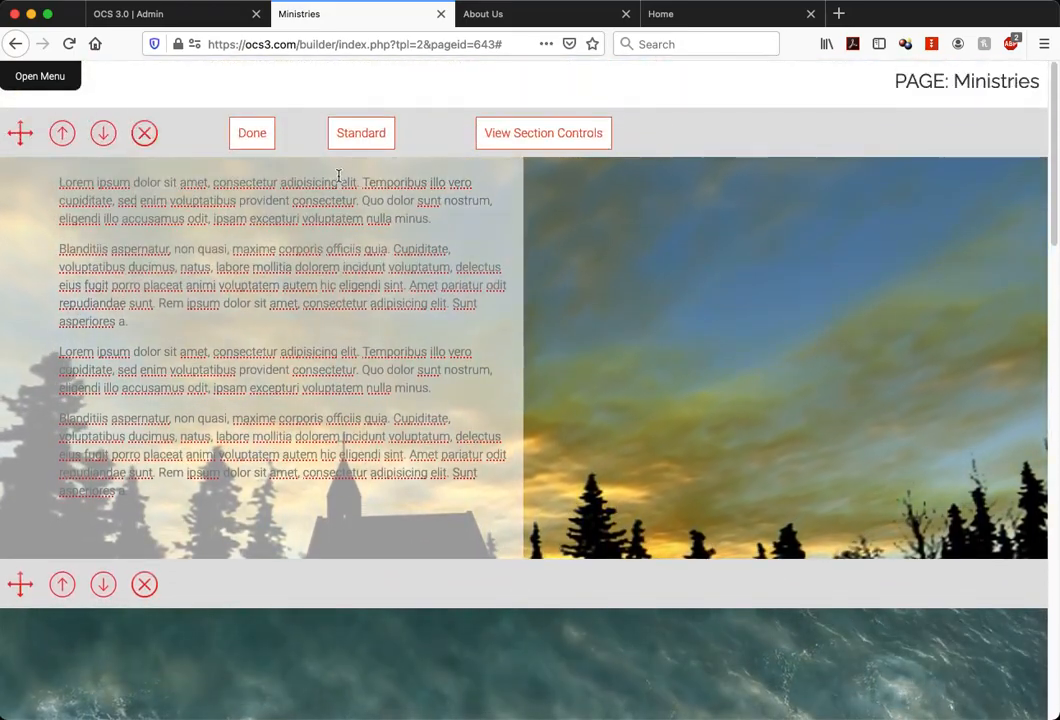
Choose the existing Sea_-_24216.mp4 as the two-column section's background video and close the section controls
{"action": "scroll", "coordinate": [613, 333], "scroll_direction": "down", "scroll_amount": 1}
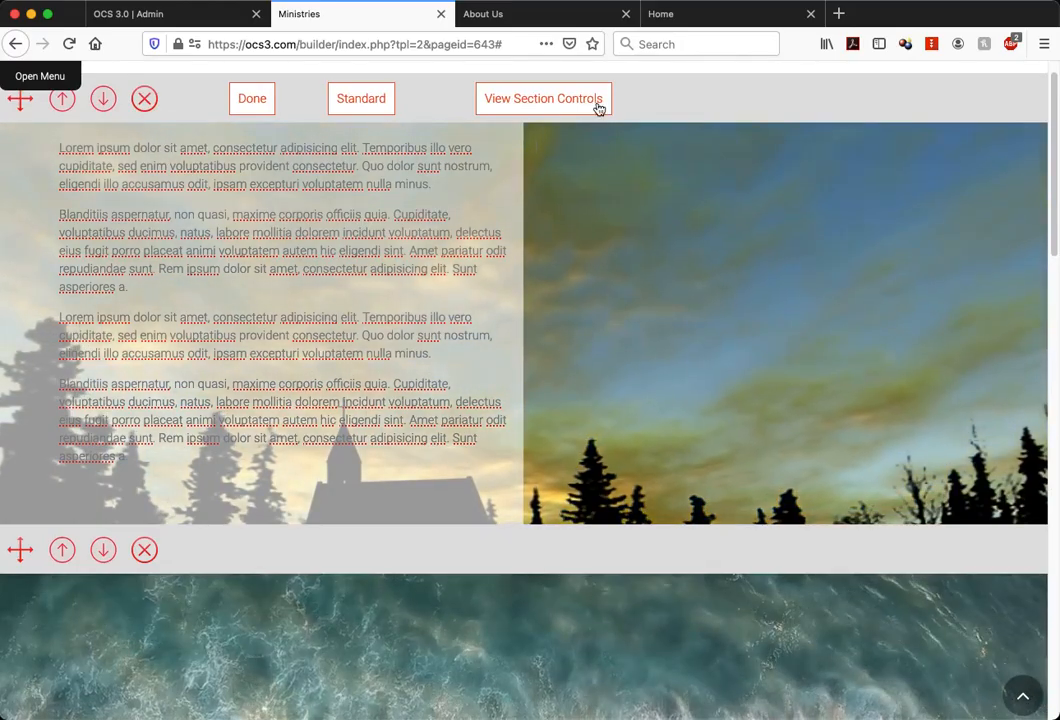
{"action": "scroll", "coordinate": [652, 292], "scroll_direction": "down", "scroll_amount": 5}
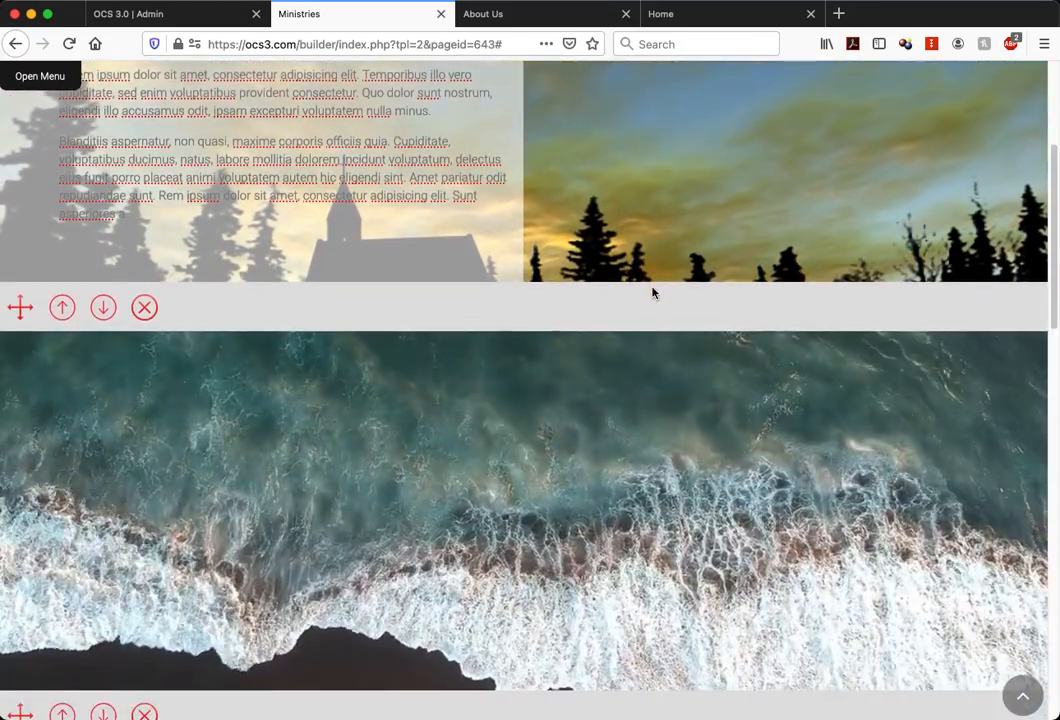
{"action": "scroll", "coordinate": [450, 310], "scroll_direction": "up", "scroll_amount": 4}
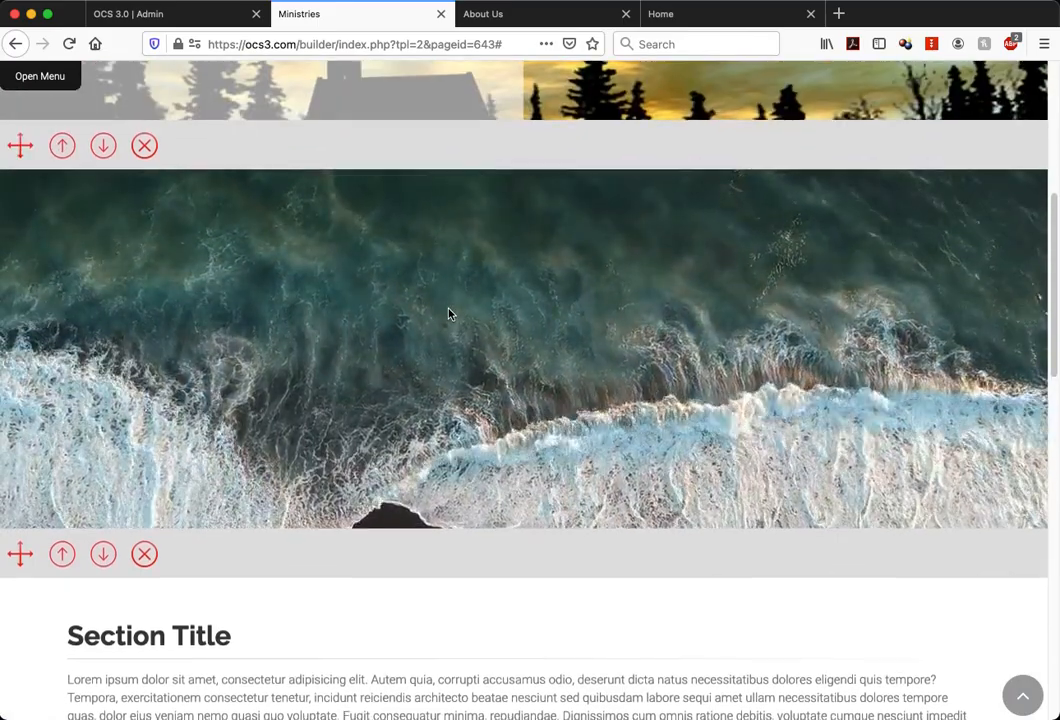
{"action": "scroll", "coordinate": [449, 313], "scroll_direction": "up", "scroll_amount": 2}
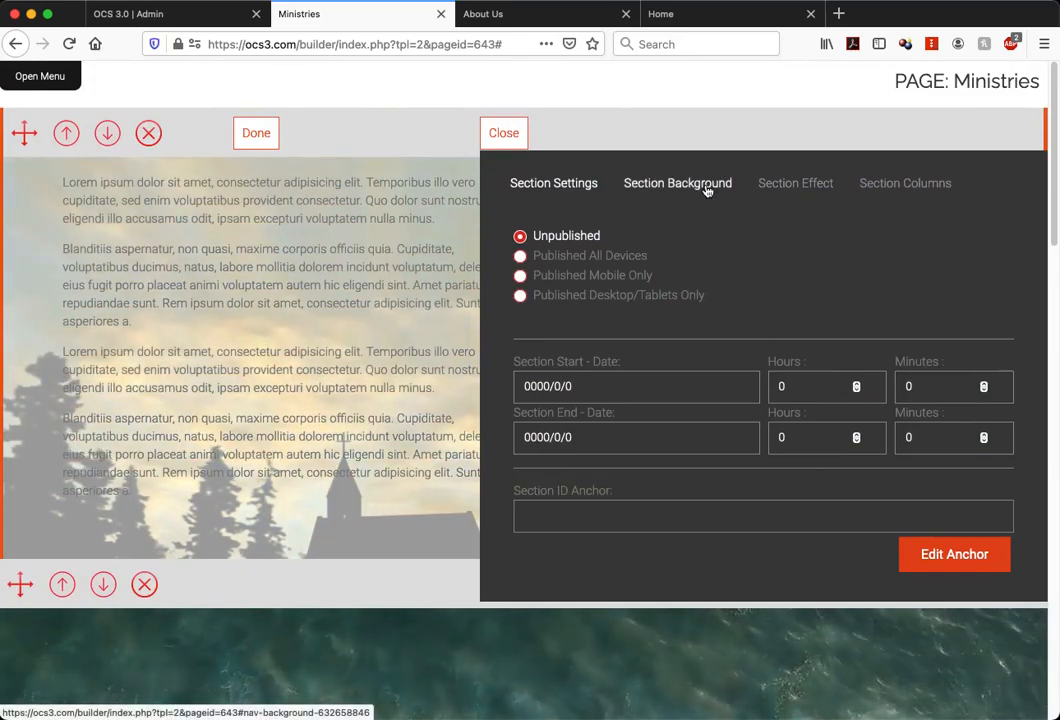
{"action": "left_click", "coordinate": [706, 186]}
{"action": "left_click", "coordinate": [663, 233]}
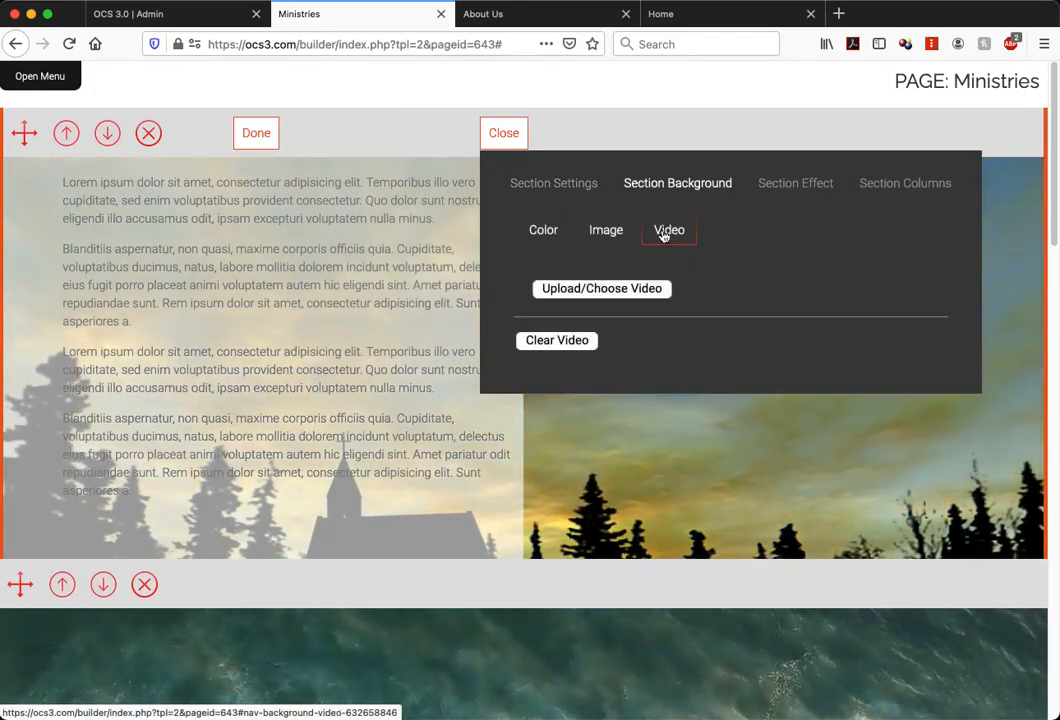
{"action": "left_click", "coordinate": [616, 290]}
{"action": "left_click", "coordinate": [446, 297]}
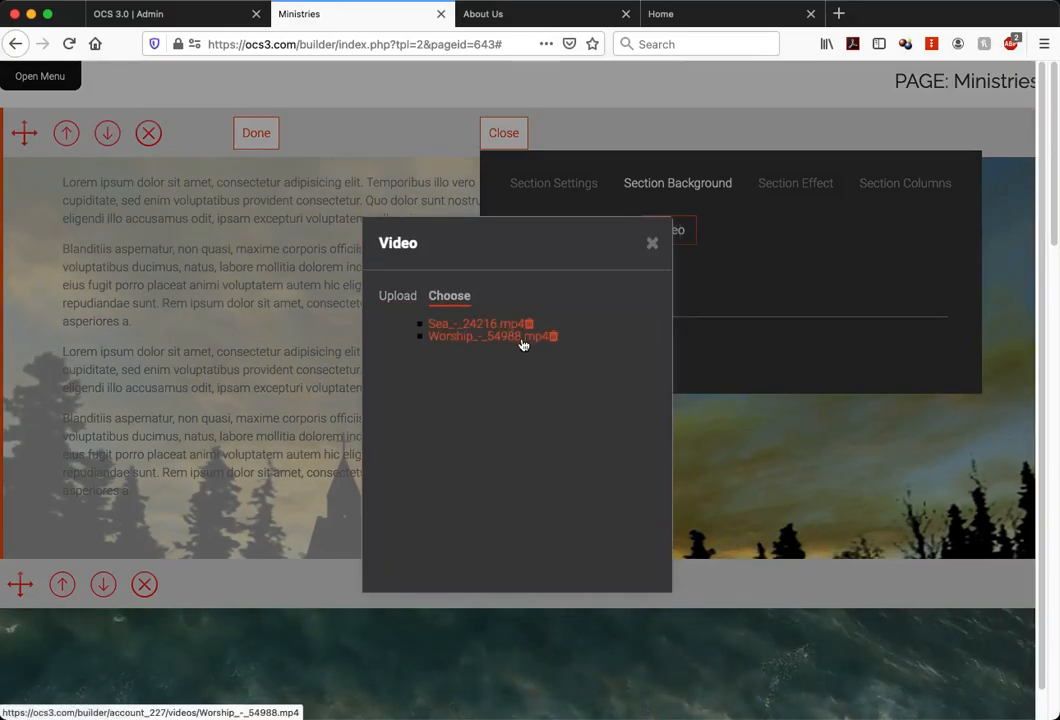
{"action": "left_click", "coordinate": [498, 327]}
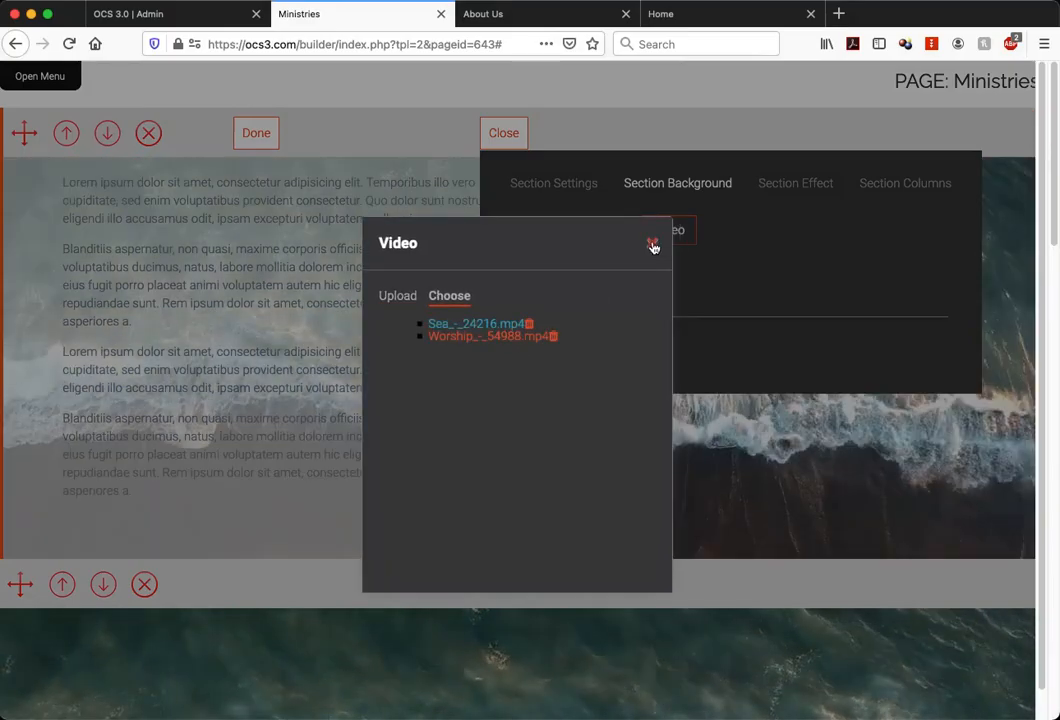
{"action": "left_click", "coordinate": [652, 243]}
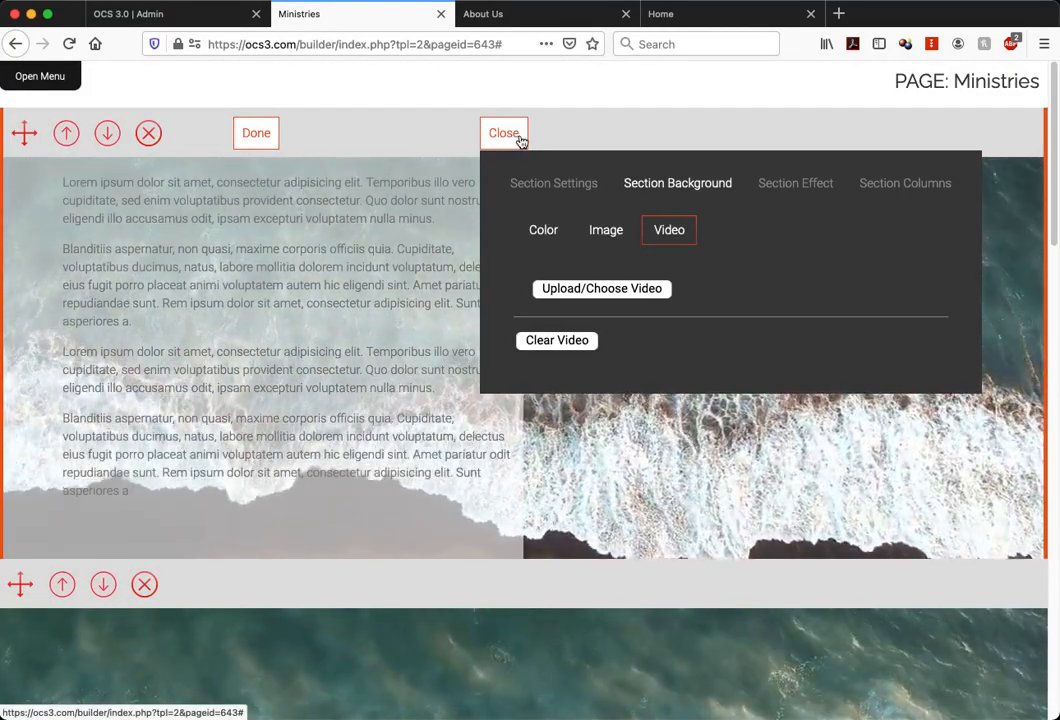
{"action": "left_click", "coordinate": [500, 136]}
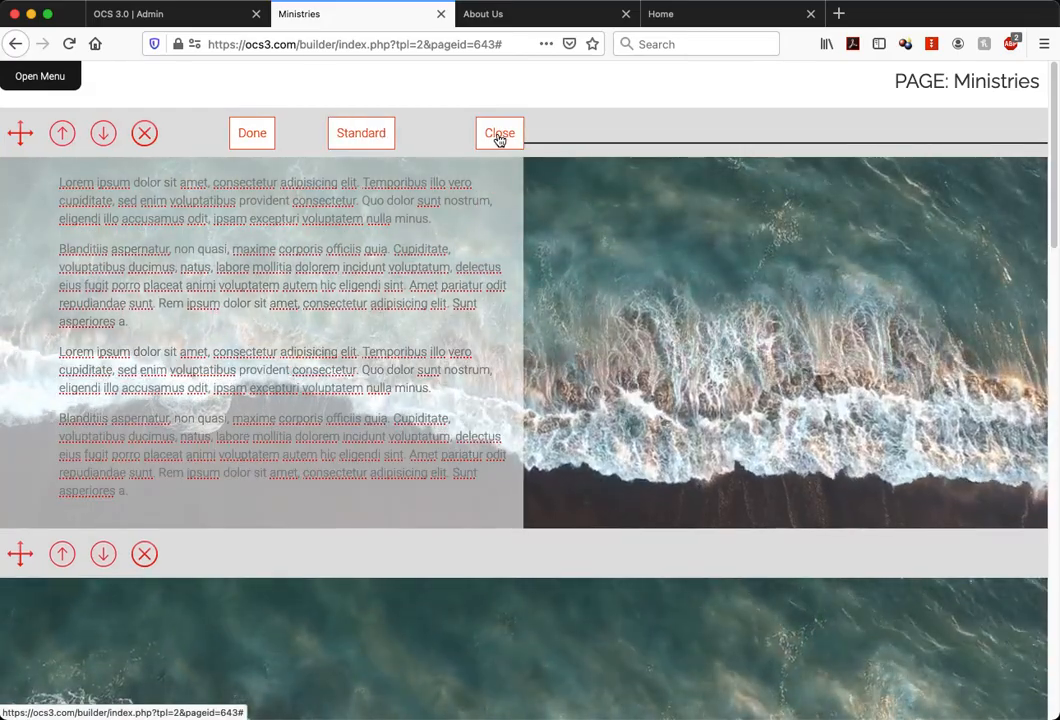
{"action": "scroll", "coordinate": [590, 126], "scroll_direction": "down", "scroll_amount": 5}
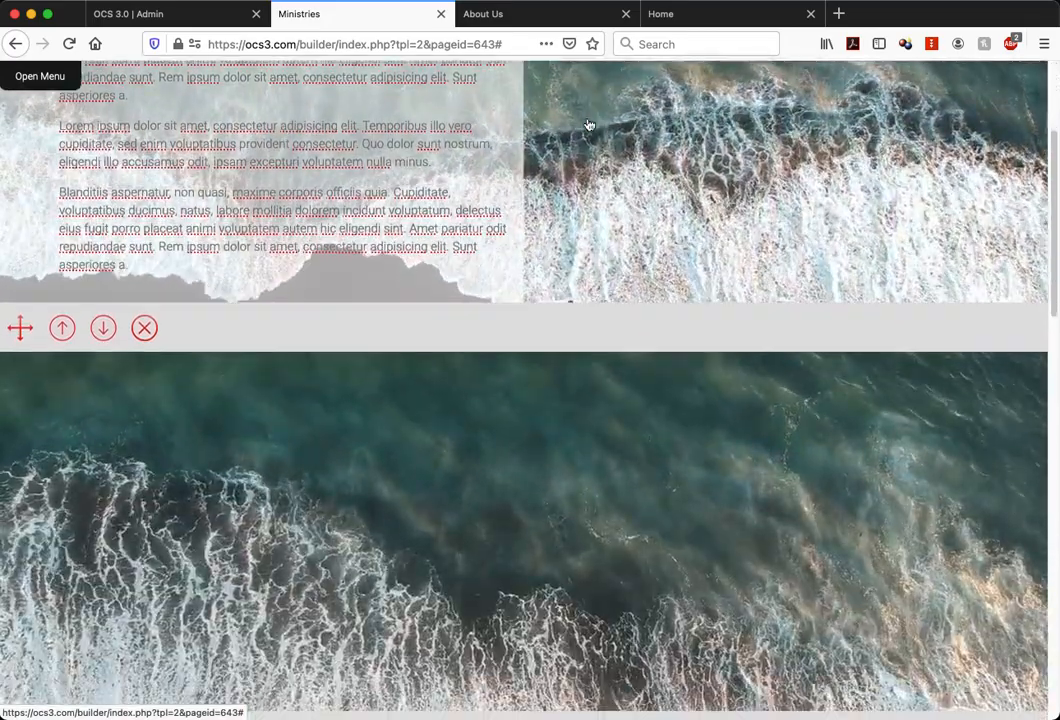
{"action": "scroll", "coordinate": [589, 125], "scroll_direction": "up", "scroll_amount": 5}
{"action": "left_click", "coordinate": [580, 124]}
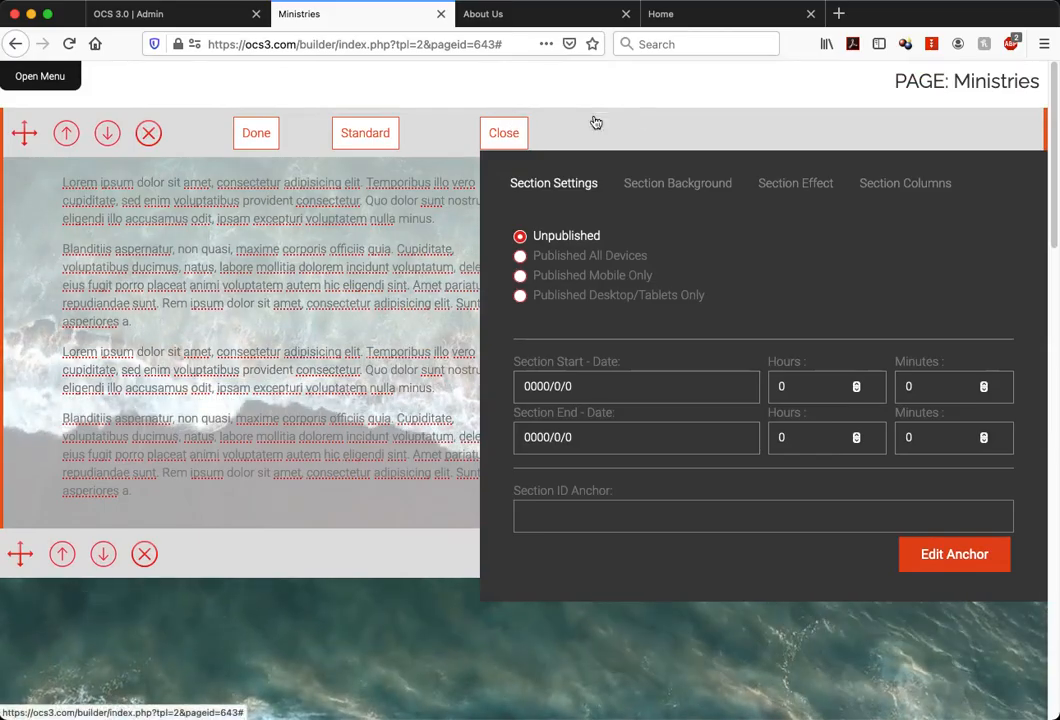
{"action": "scroll", "coordinate": [704, 107], "scroll_direction": "down", "scroll_amount": 6}
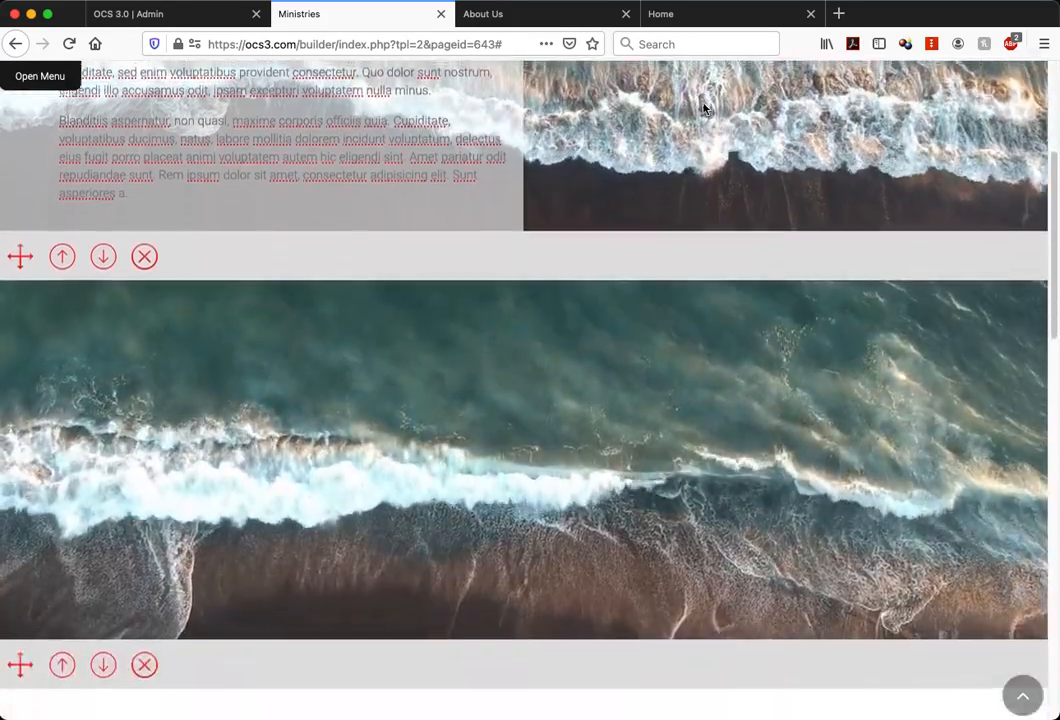
Remove the full-width ocean video band directly below the two-column section
{"action": "scroll", "coordinate": [704, 108], "scroll_direction": "up", "scroll_amount": 4}
{"action": "scroll", "coordinate": [704, 108], "scroll_direction": "up", "scroll_amount": 3}
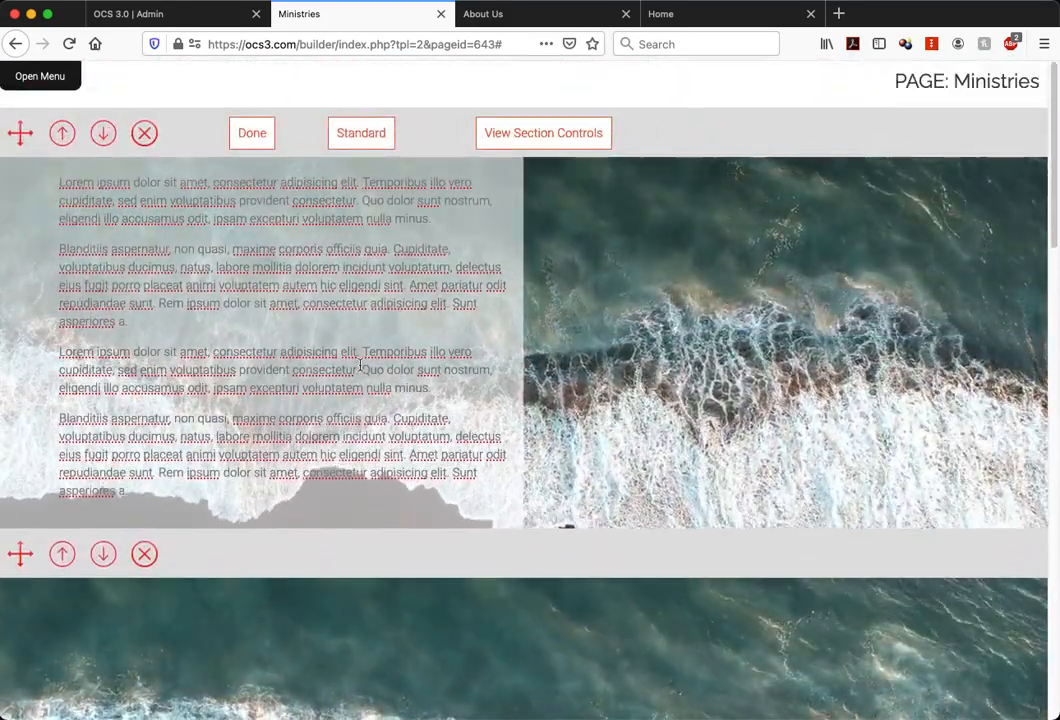
{"action": "left_click", "coordinate": [147, 553]}
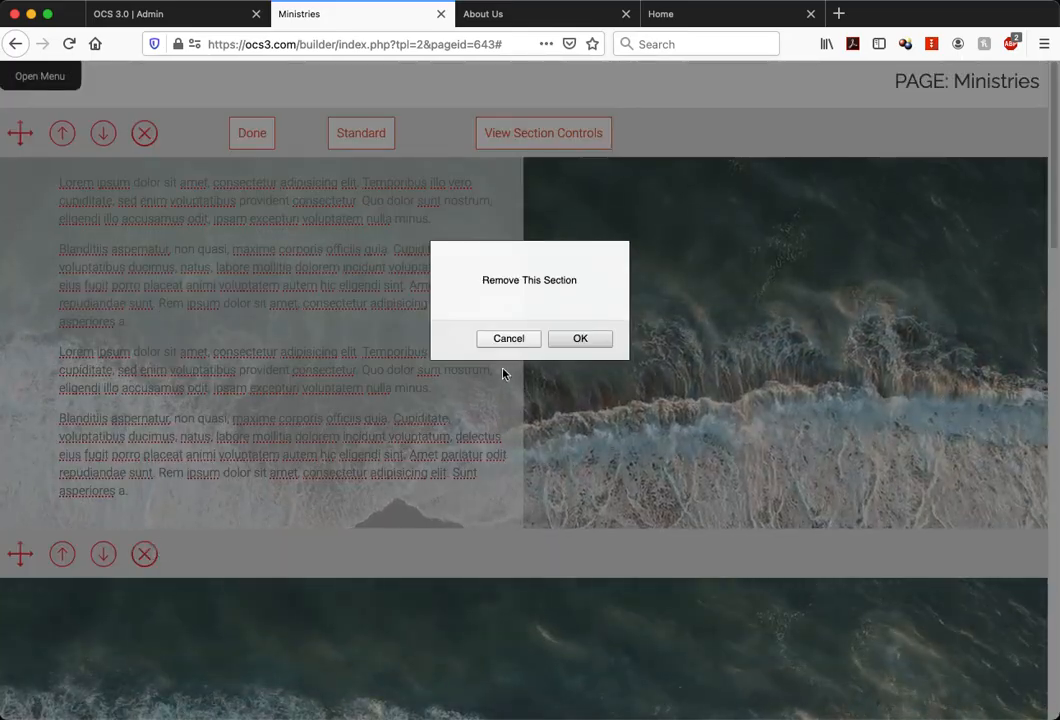
{"action": "left_click", "coordinate": [570, 340]}
Review the page layout from the two-column section through the text and photo sections below it
{"action": "scroll", "coordinate": [842, 520], "scroll_direction": "down", "scroll_amount": 5}
{"action": "scroll", "coordinate": [842, 520], "scroll_direction": "up", "scroll_amount": 2}
{"action": "scroll", "coordinate": [842, 520], "scroll_direction": "up", "scroll_amount": 3}
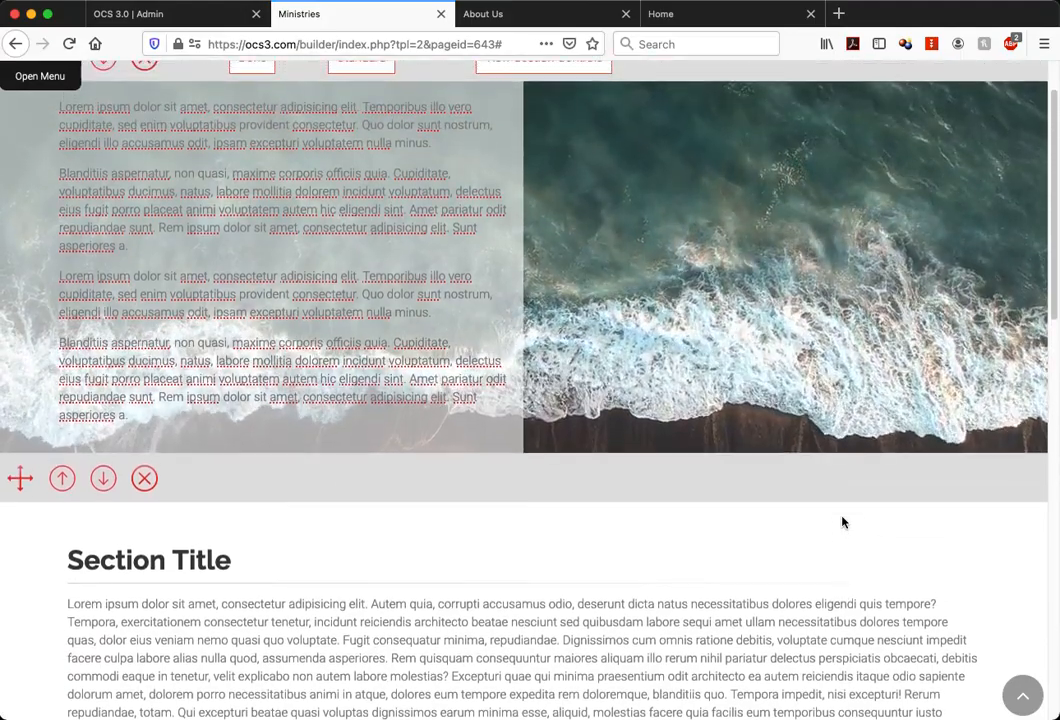
{"action": "scroll", "coordinate": [842, 521], "scroll_direction": "down", "scroll_amount": 15}
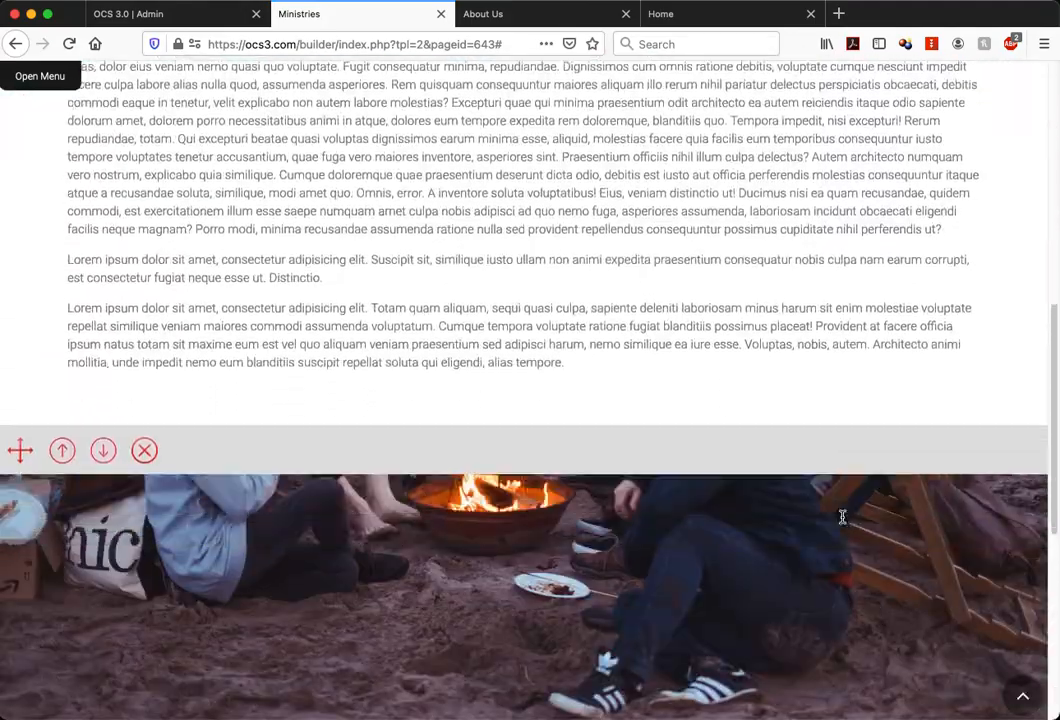
{"action": "scroll", "coordinate": [842, 521], "scroll_direction": "down", "scroll_amount": 1}
{"action": "scroll", "coordinate": [842, 521], "scroll_direction": "up", "scroll_amount": 15}
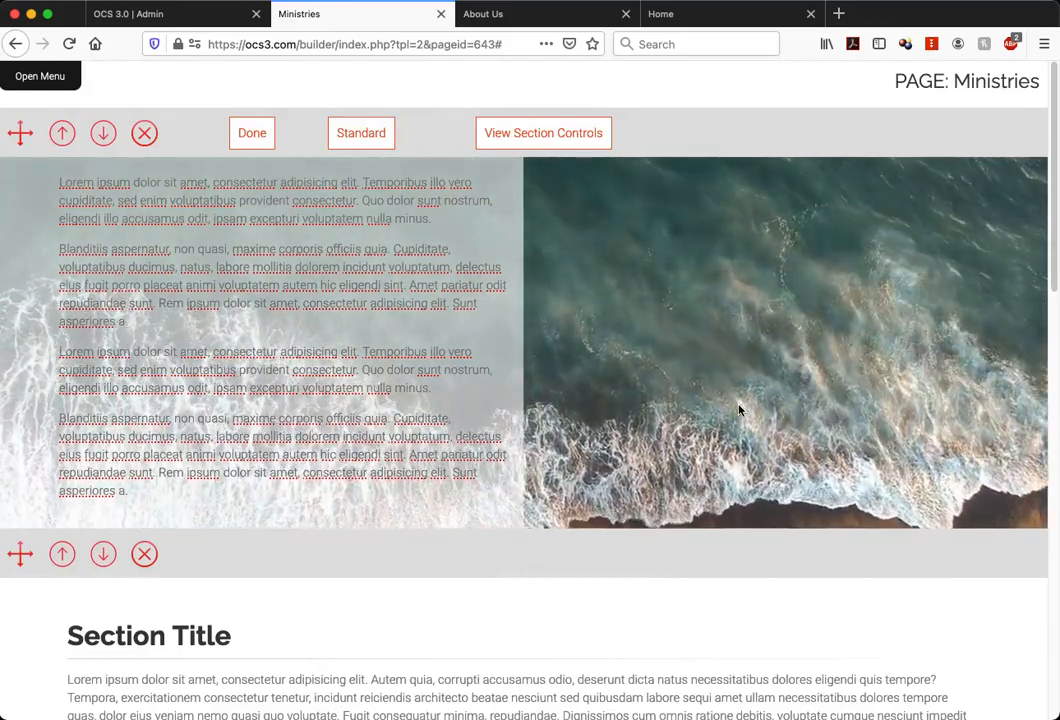
{"action": "scroll", "coordinate": [739, 409], "scroll_direction": "down", "scroll_amount": 5}
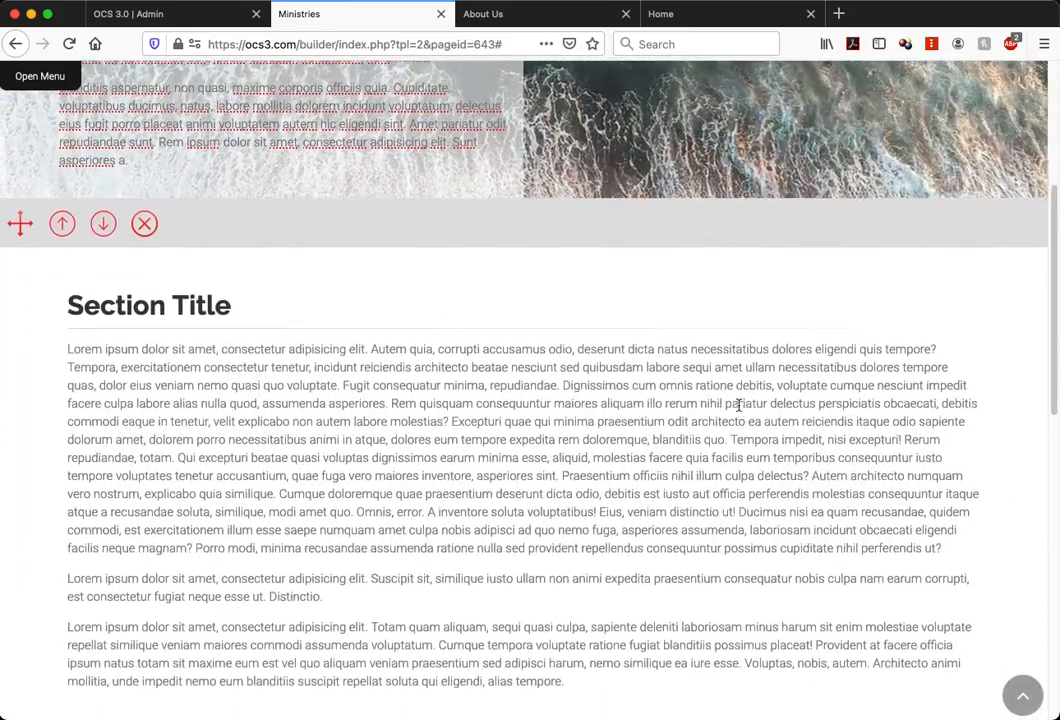